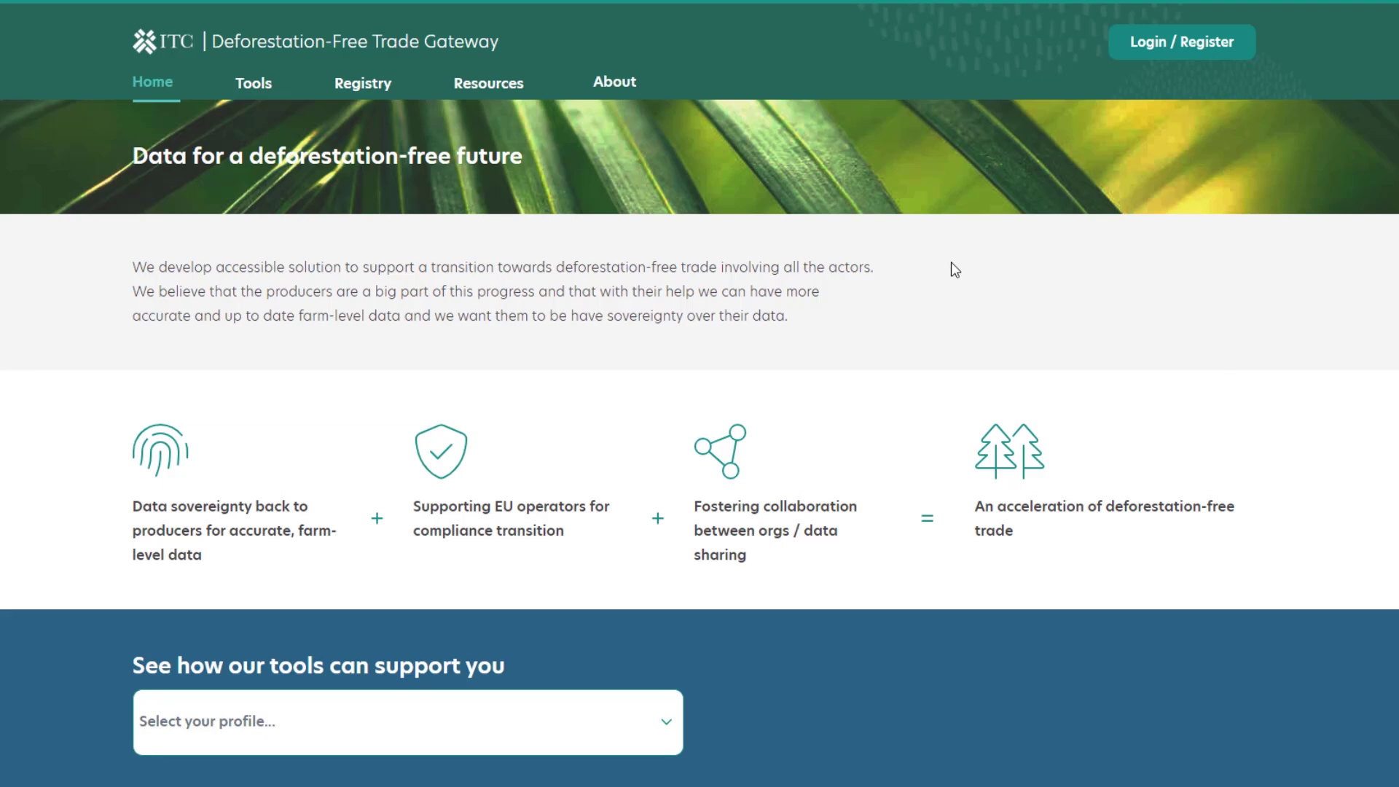
Look over the home page introduction, the profile selector and the partner logos
{"action": "scroll", "coordinate": [892, 318], "scroll_direction": "down", "scroll_amount": 5}
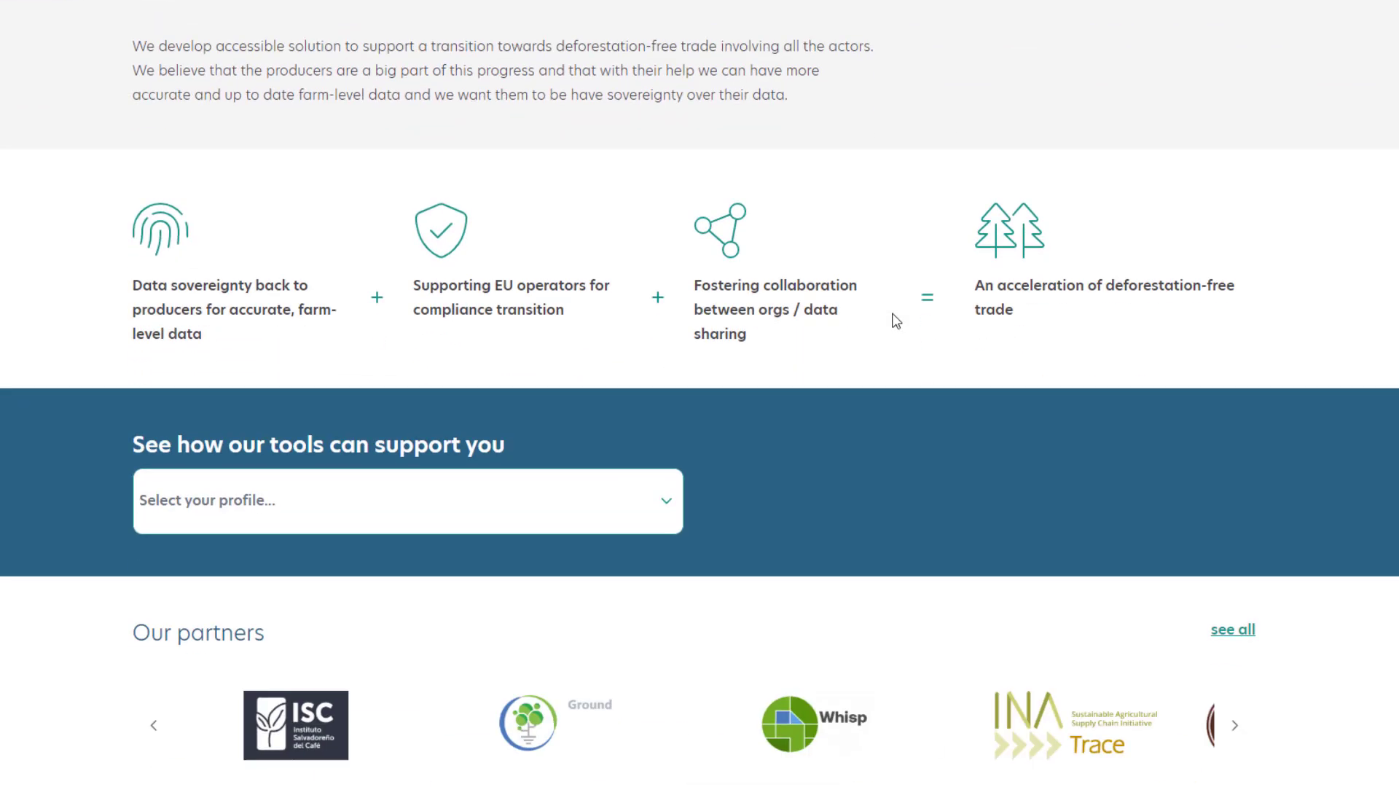
{"action": "scroll", "coordinate": [894, 317], "scroll_direction": "down", "scroll_amount": 2}
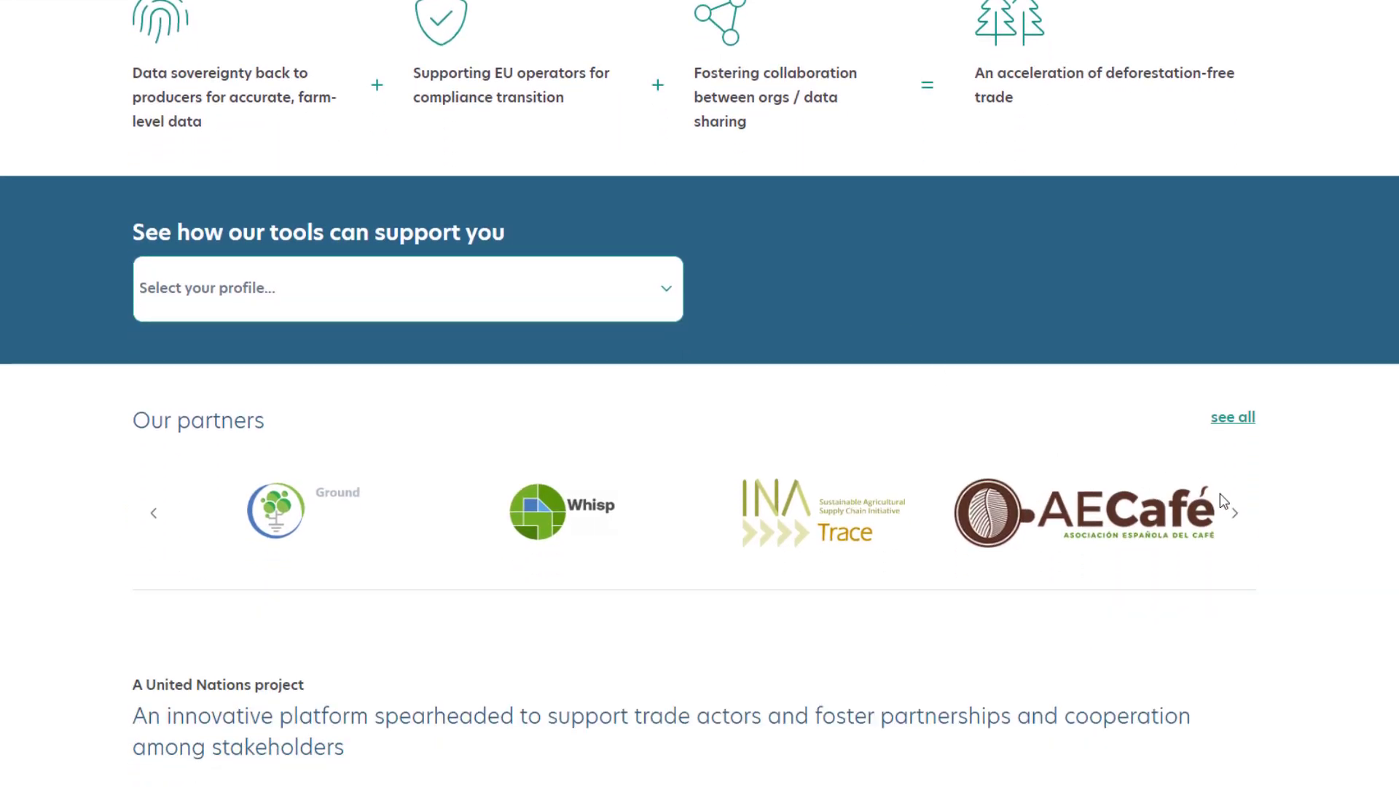
{"action": "left_click", "coordinate": [1234, 515]}
{"action": "left_click", "coordinate": [1234, 514]}
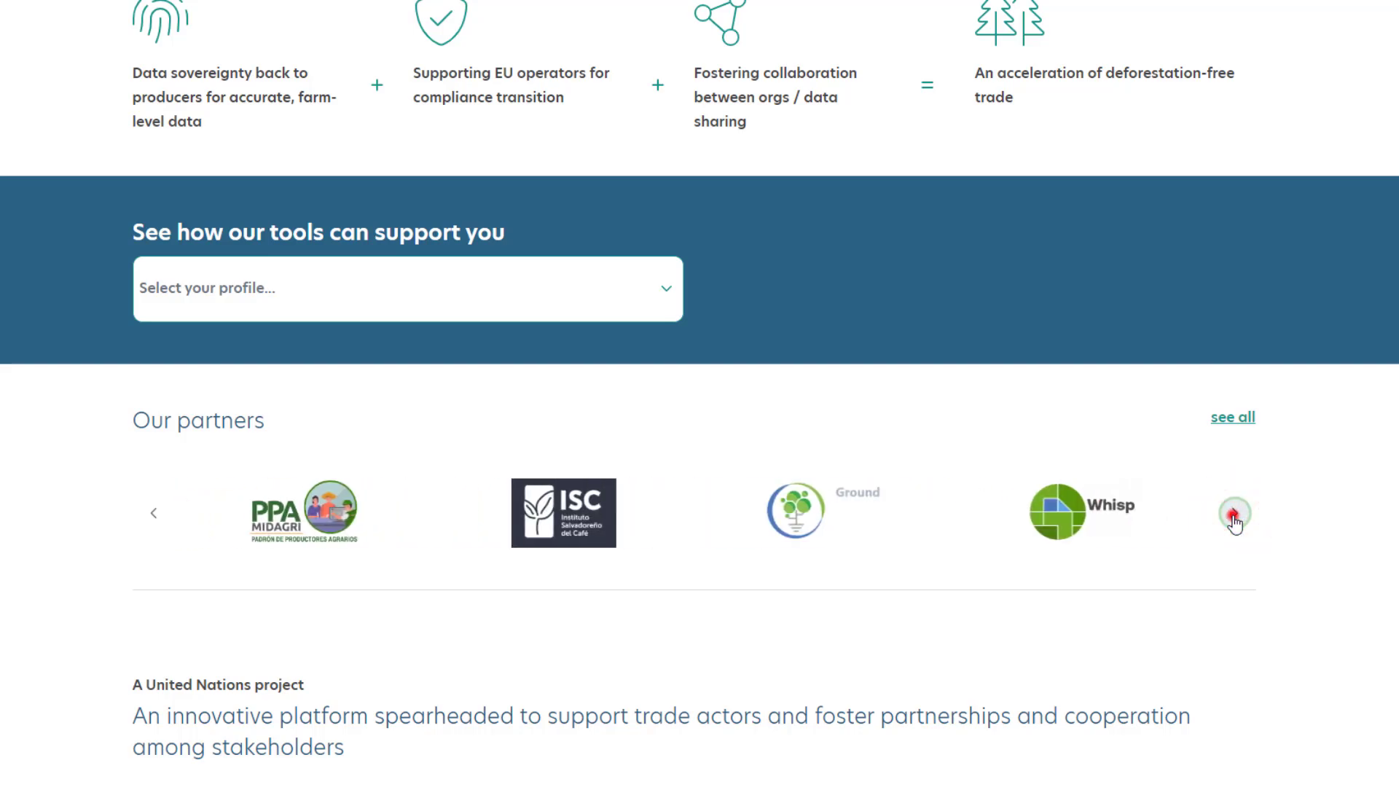
{"action": "scroll", "coordinate": [1237, 523], "scroll_direction": "up", "scroll_amount": 5}
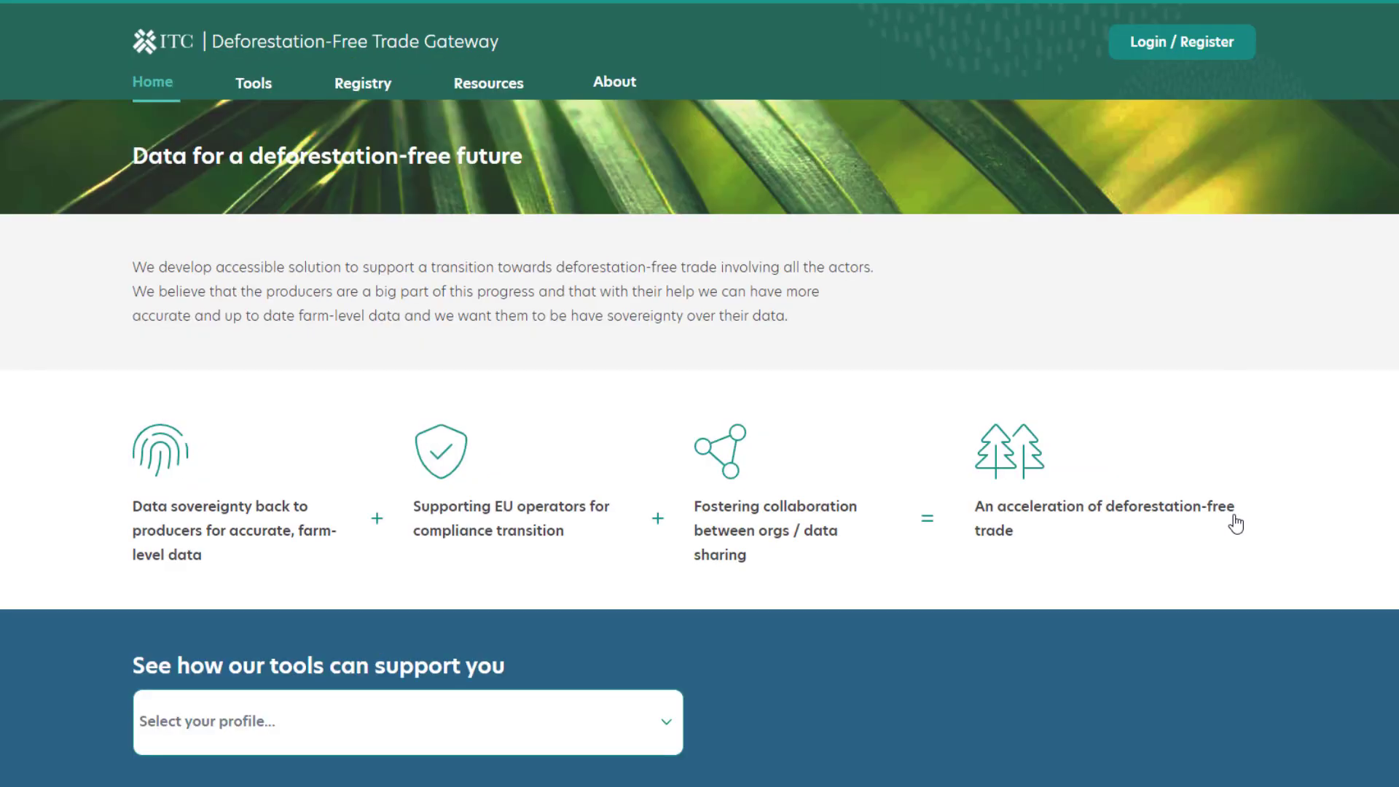
Open the Tools page and review the tool descriptions from DFTG Registry through EU DDS Data Bridge
{"action": "left_click", "coordinate": [251, 84]}
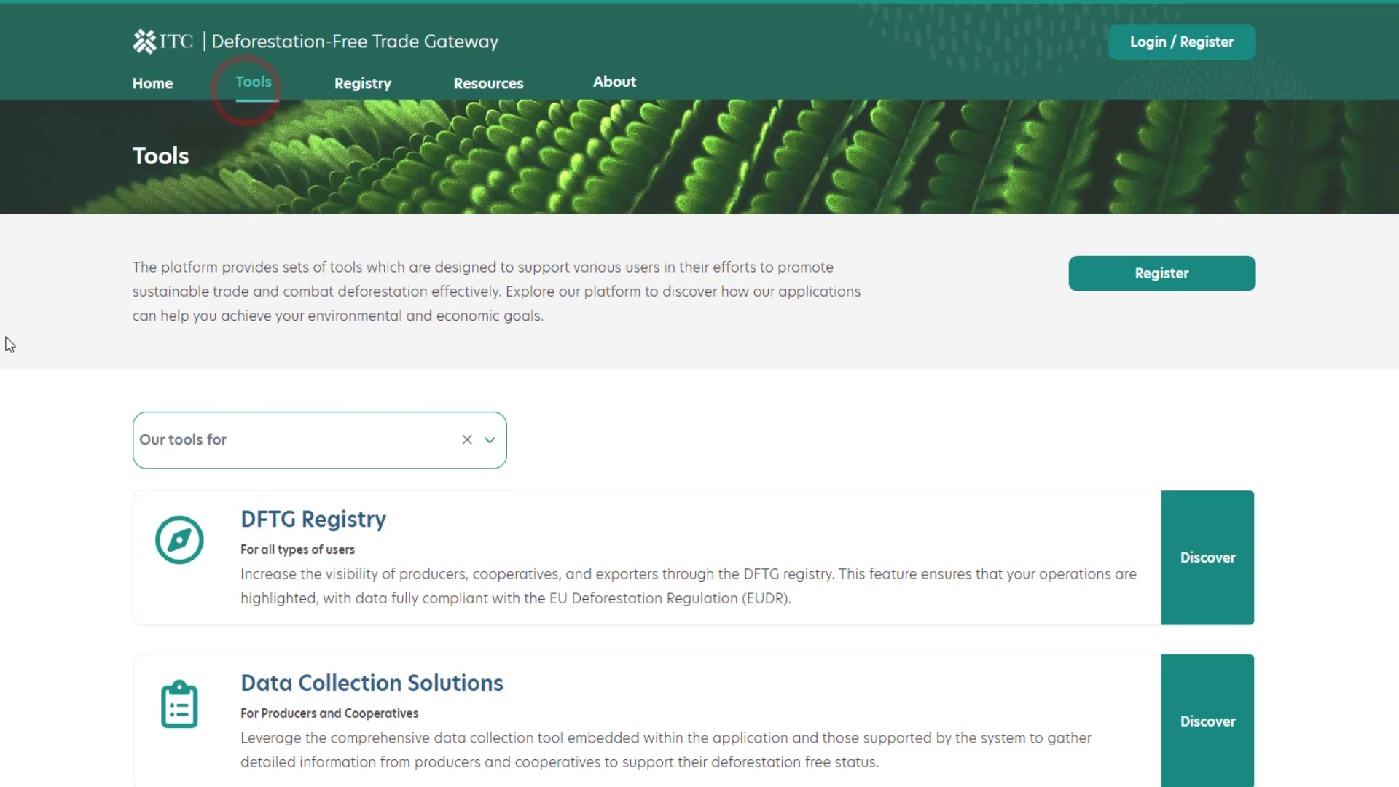
{"action": "scroll", "coordinate": [9, 344], "scroll_direction": "down", "scroll_amount": 4}
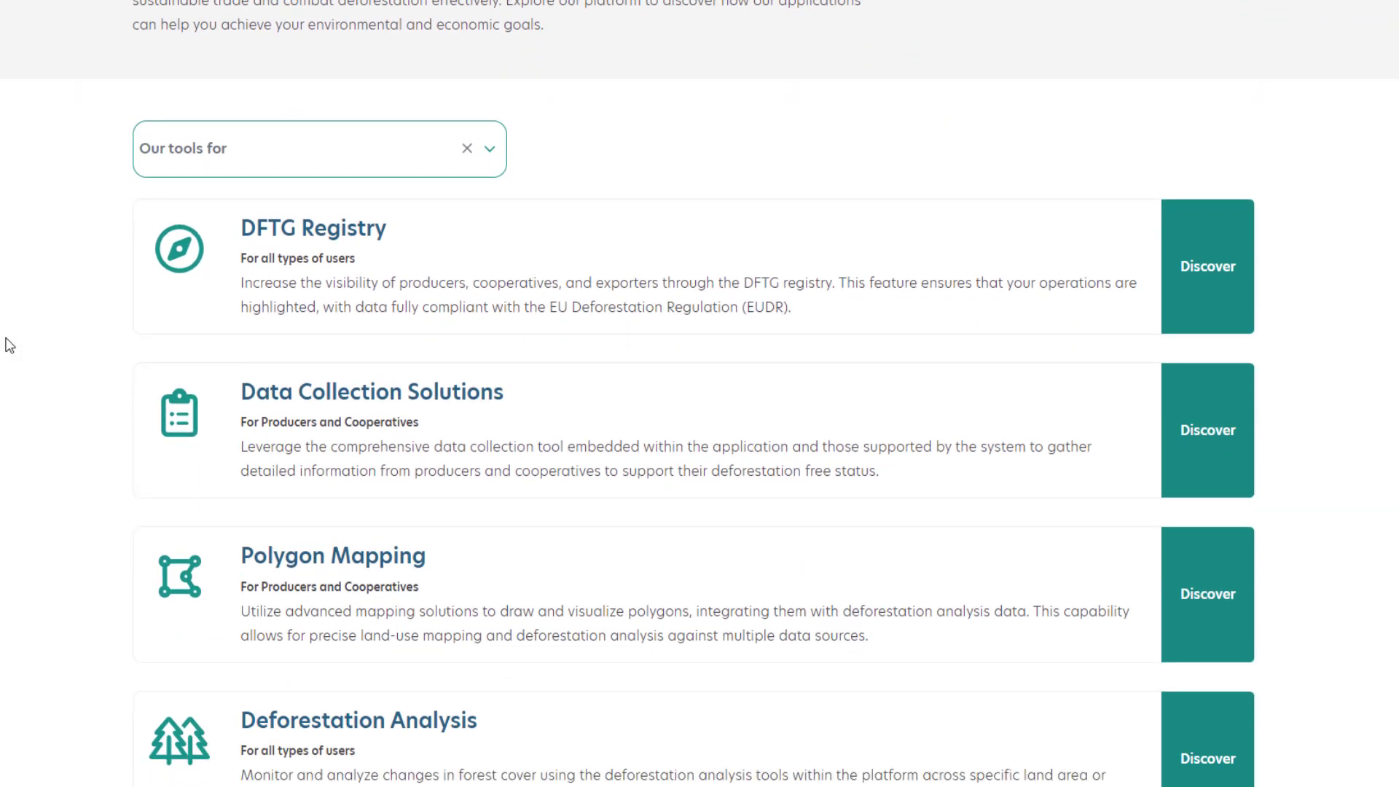
{"action": "scroll", "coordinate": [9, 344], "scroll_direction": "down", "scroll_amount": 1}
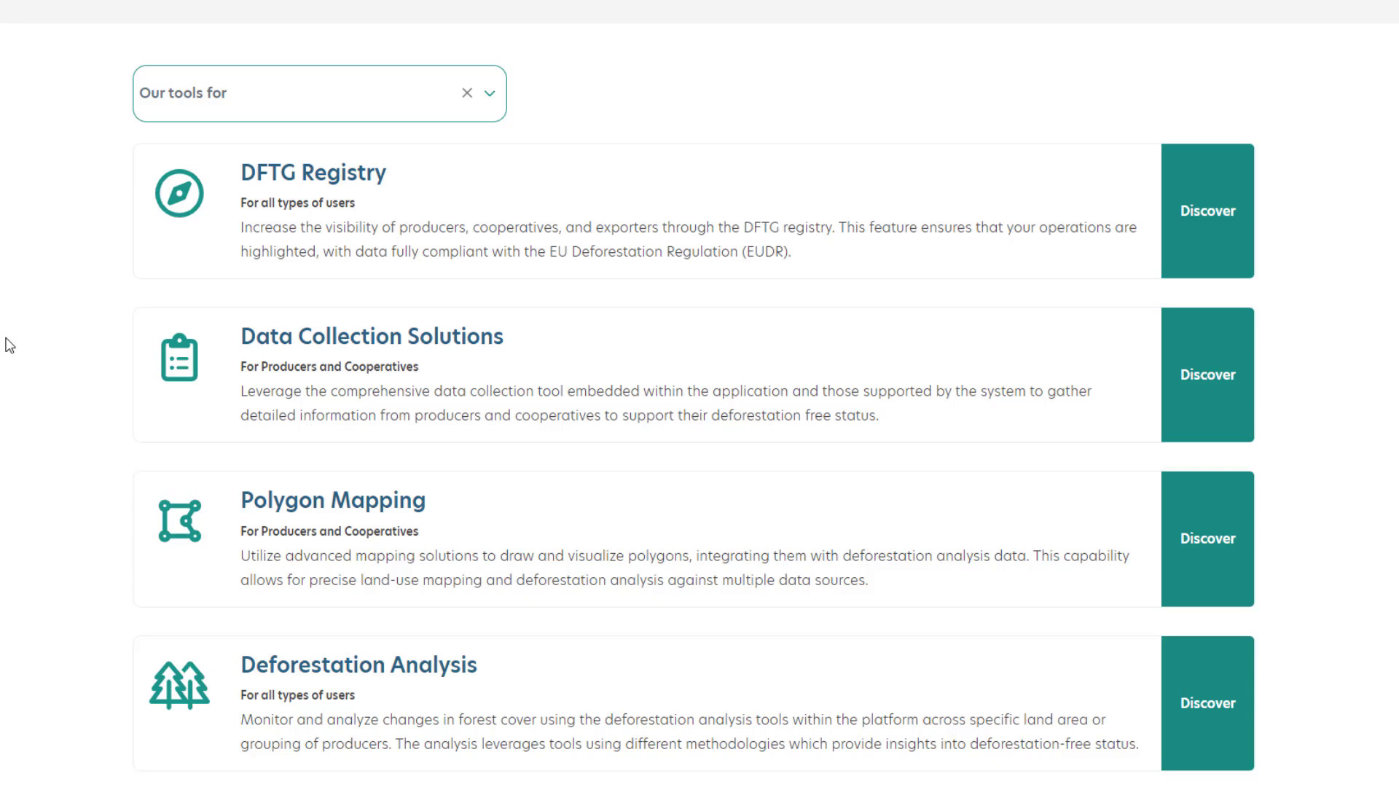
{"action": "scroll", "coordinate": [9, 344], "scroll_direction": "down", "scroll_amount": 6}
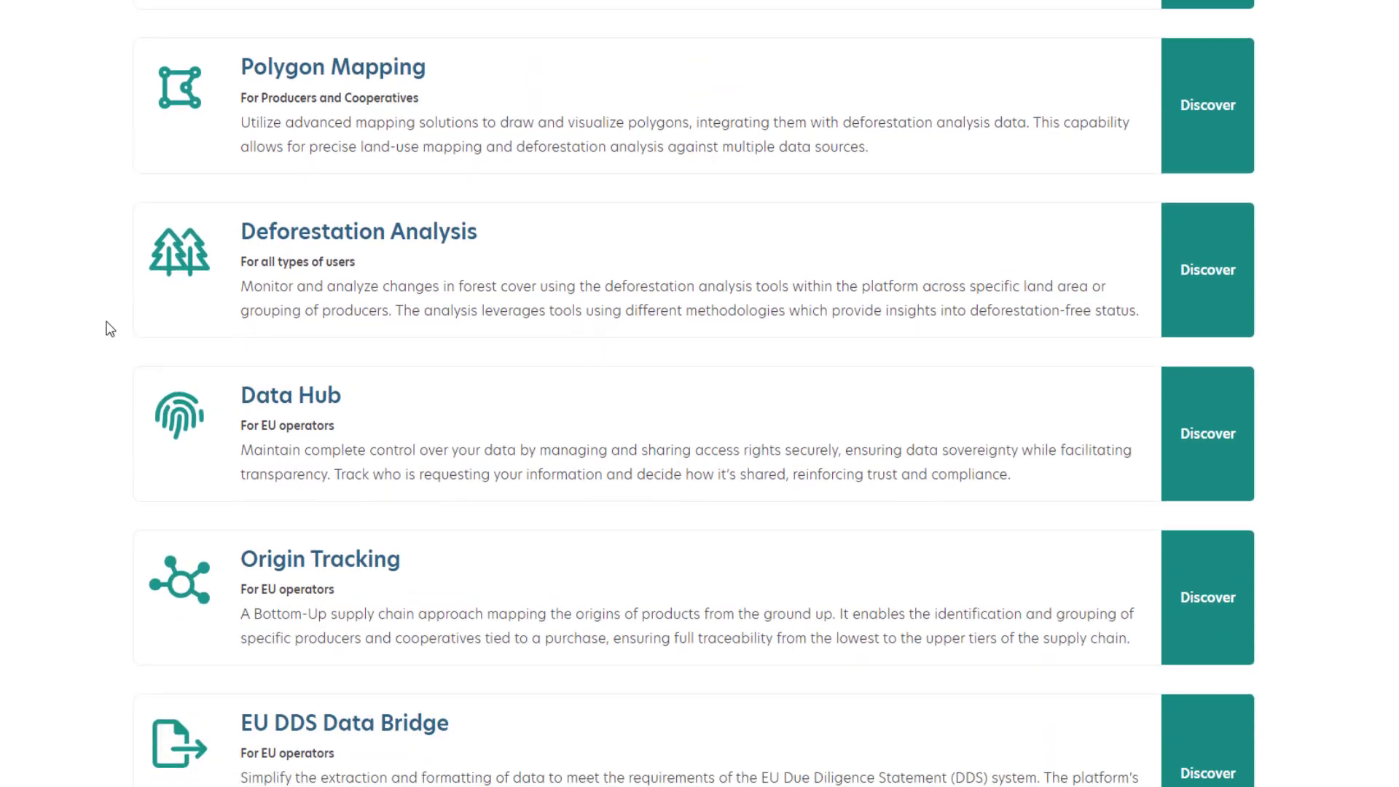
{"action": "scroll", "coordinate": [110, 329], "scroll_direction": "down", "scroll_amount": 1}
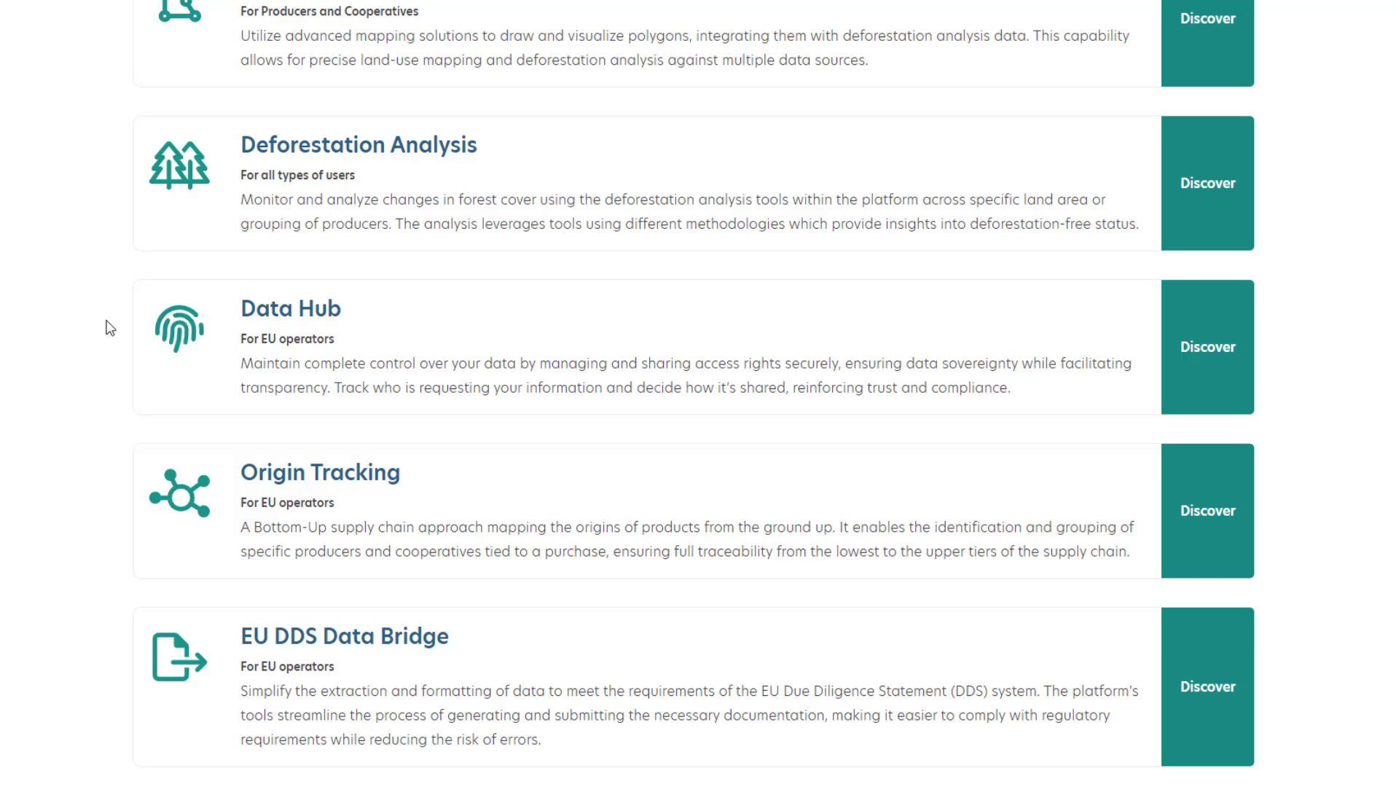
{"action": "scroll", "coordinate": [110, 329], "scroll_direction": "up", "scroll_amount": 10}
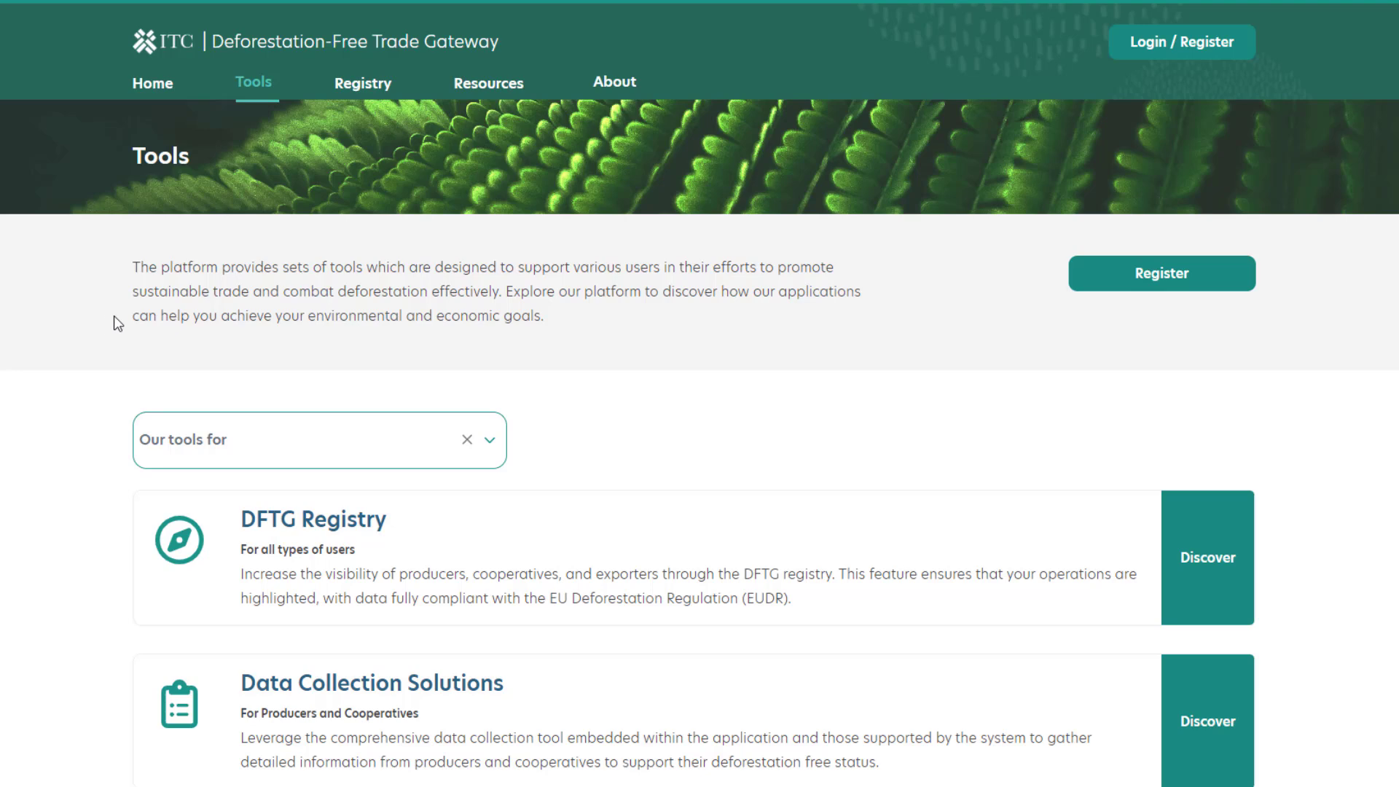
Open the Registry, inspect the text search and the commodity, country and data provider filters, and view the Kilimanjaro Coffee profile
{"action": "left_click", "coordinate": [364, 85]}
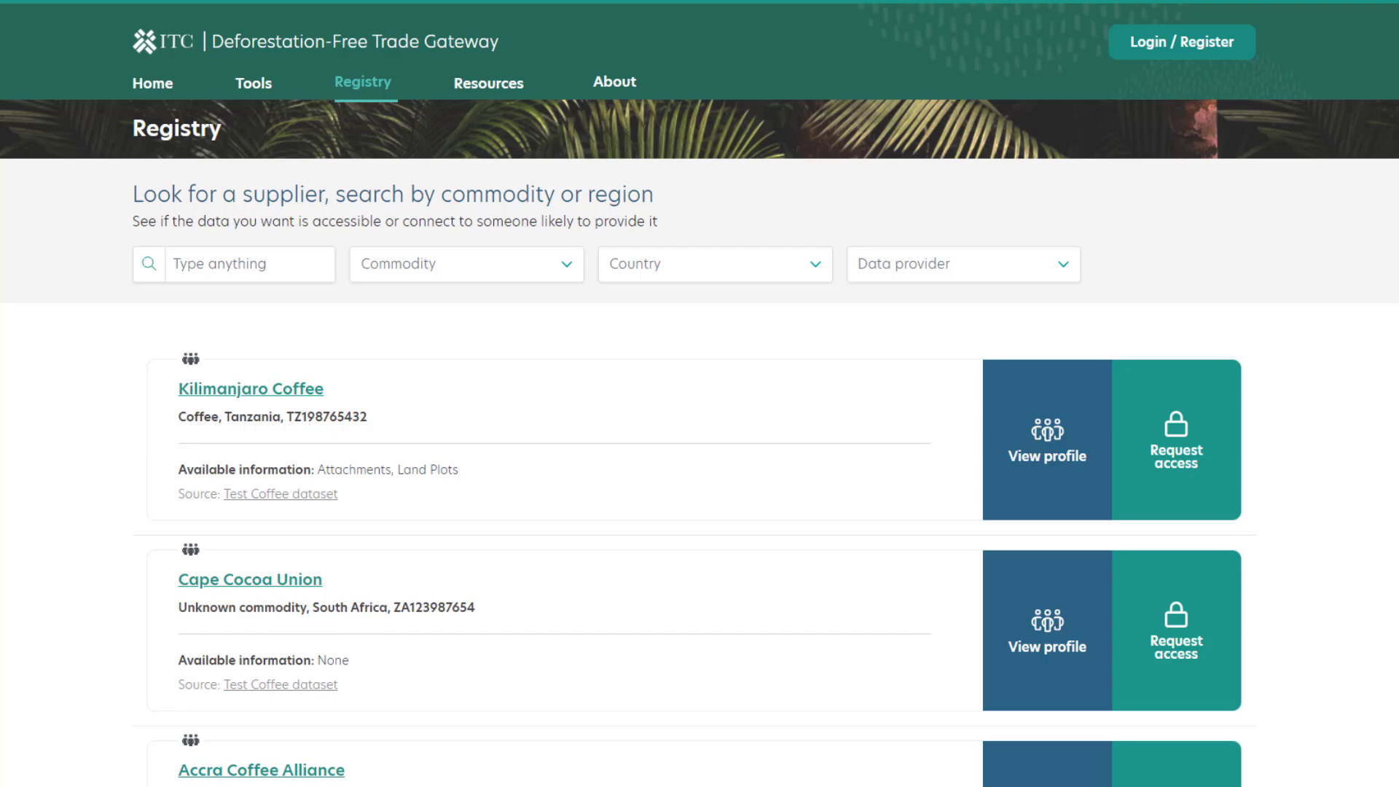
{"action": "left_click", "coordinate": [277, 266]}
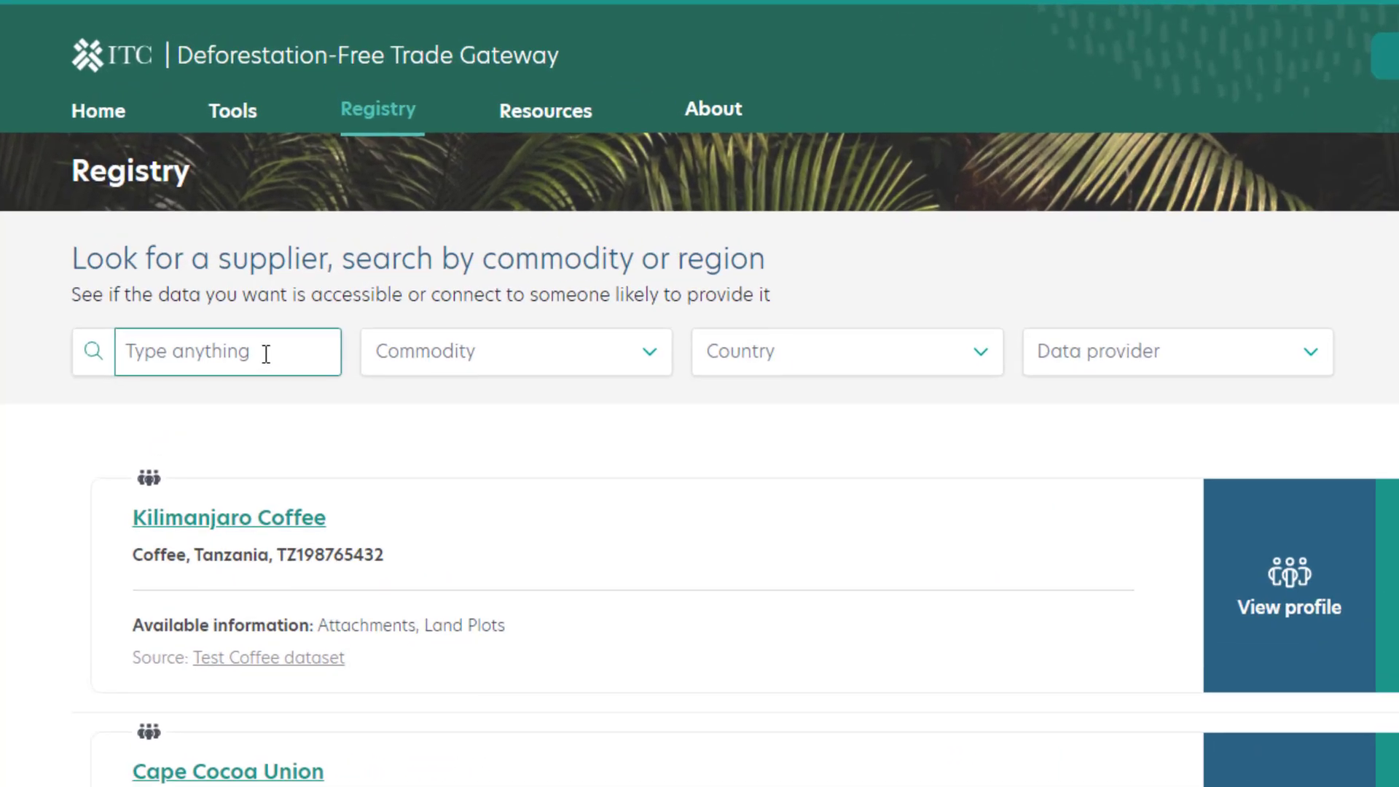
{"action": "left_click", "coordinate": [649, 355]}
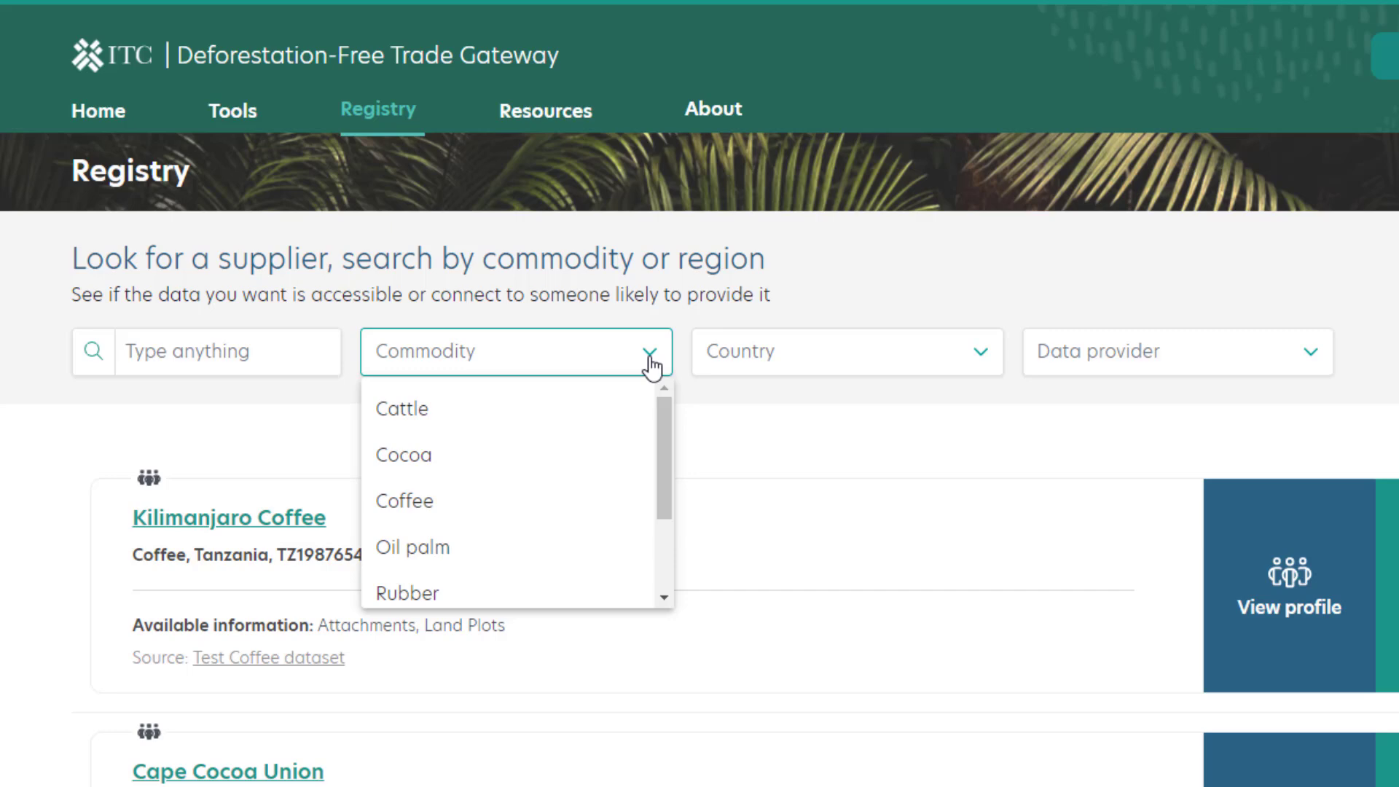
{"action": "left_click", "coordinate": [978, 357]}
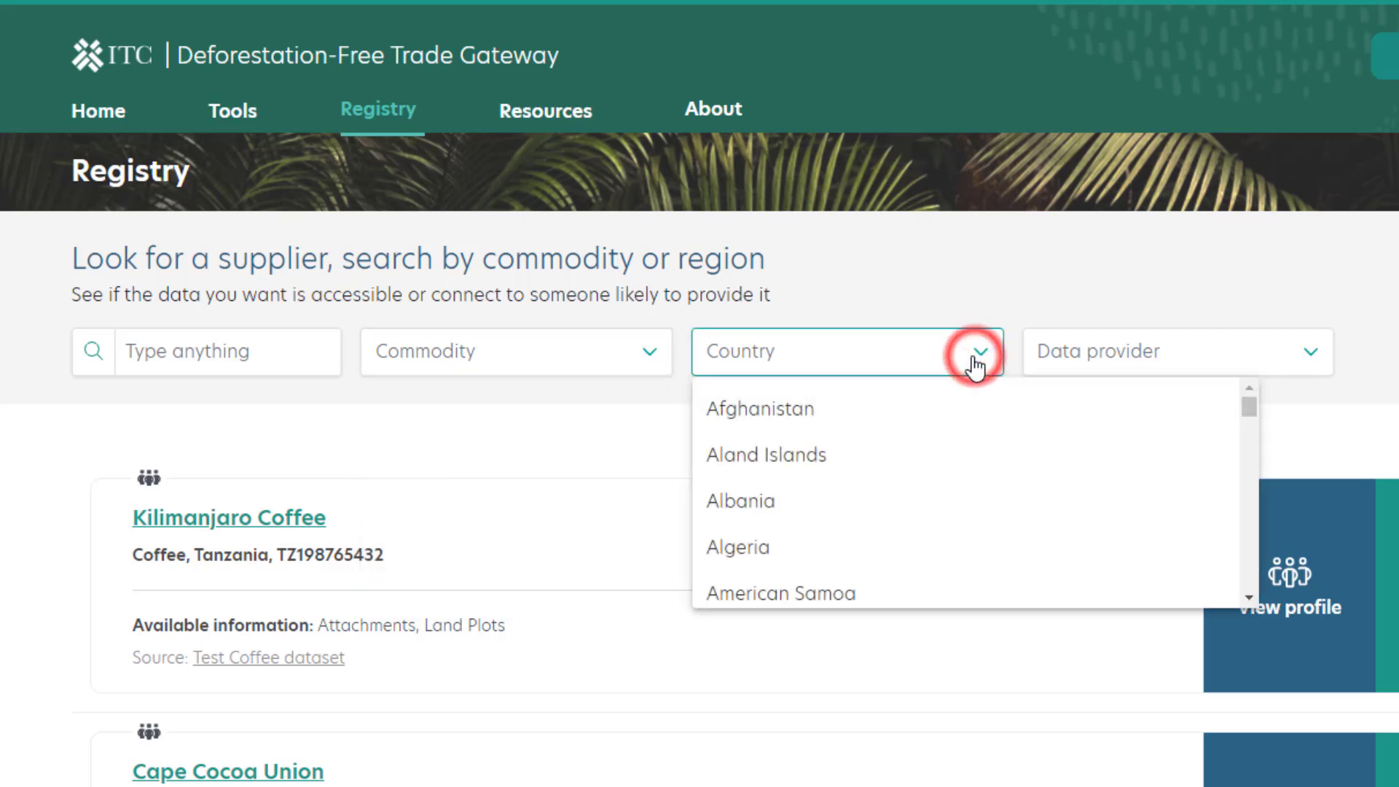
{"action": "left_click", "coordinate": [1311, 357]}
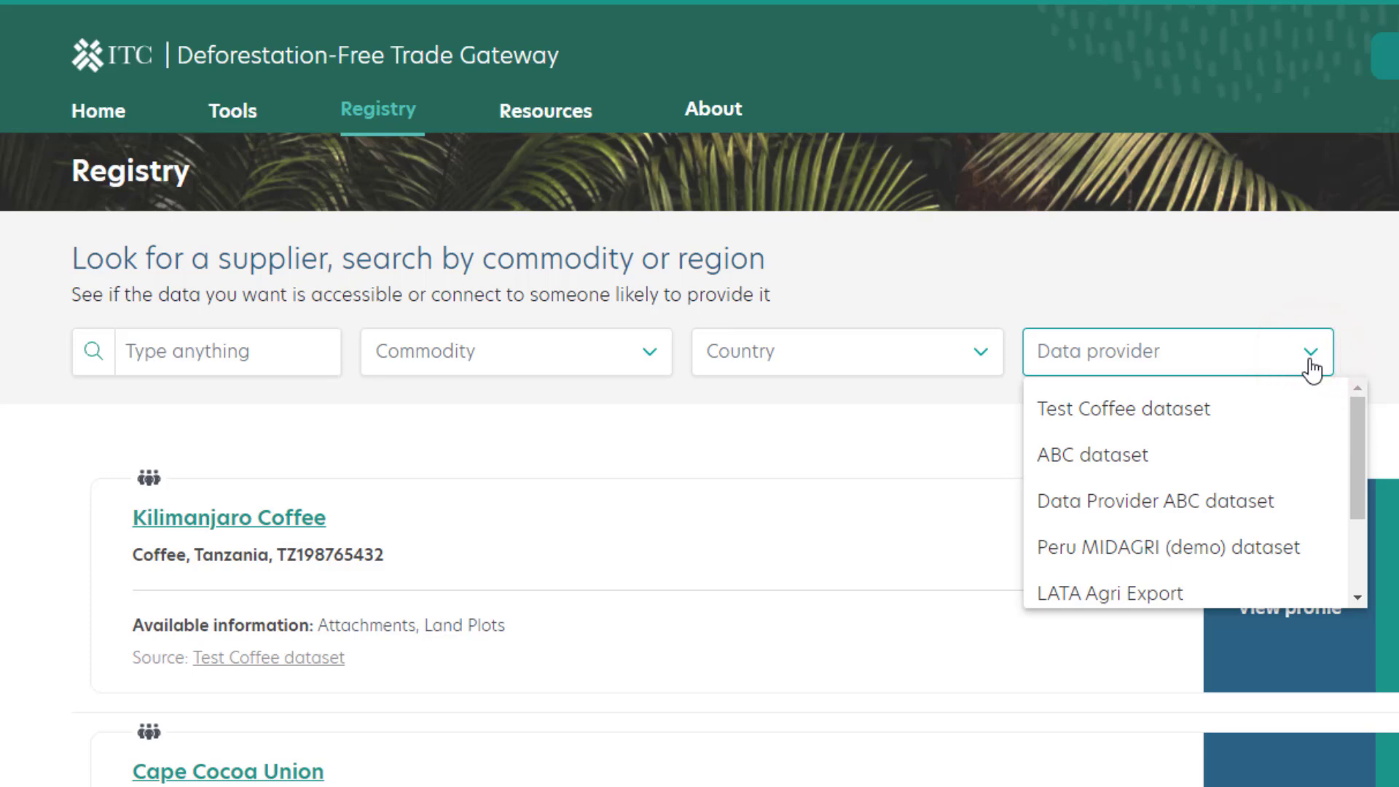
{"action": "left_click", "coordinate": [1311, 358]}
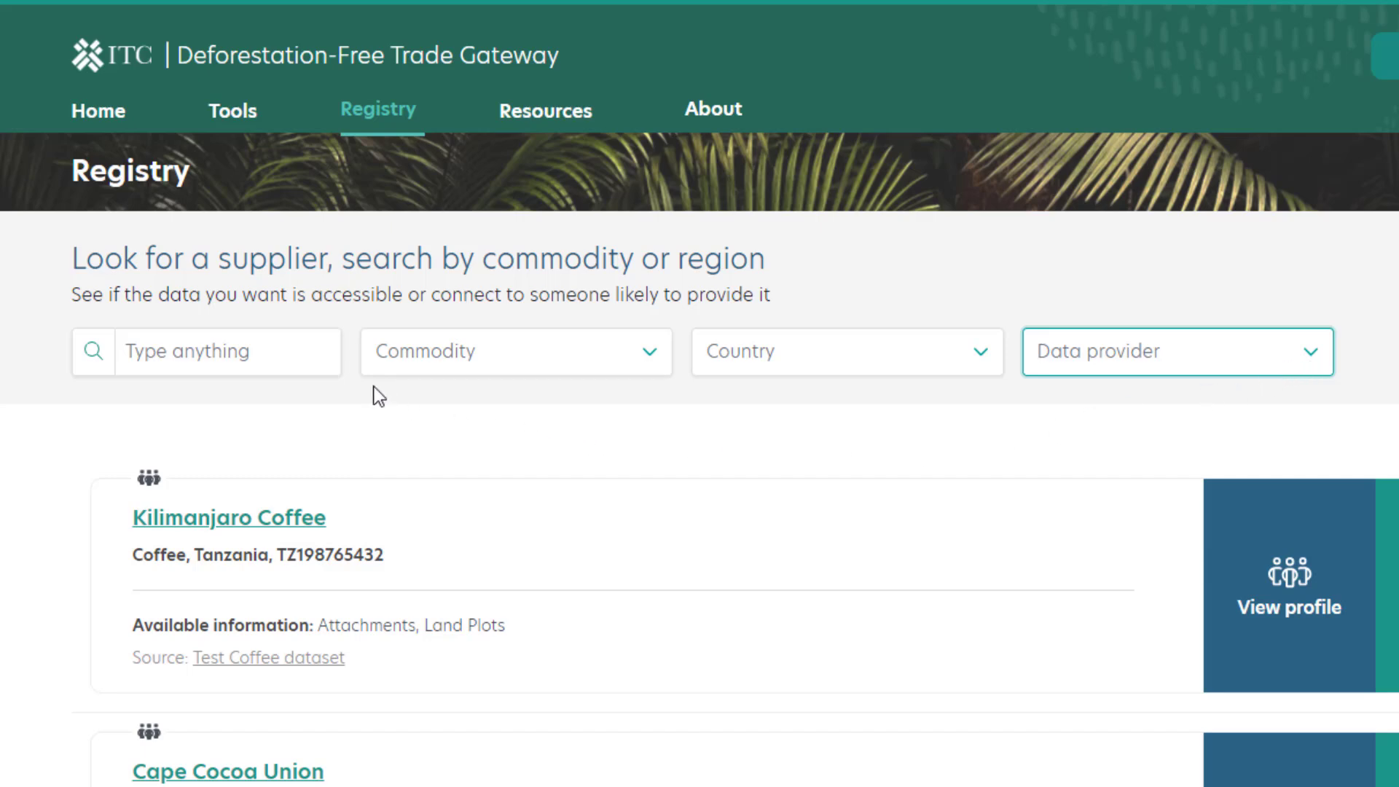
{"action": "left_click", "coordinate": [326, 355]}
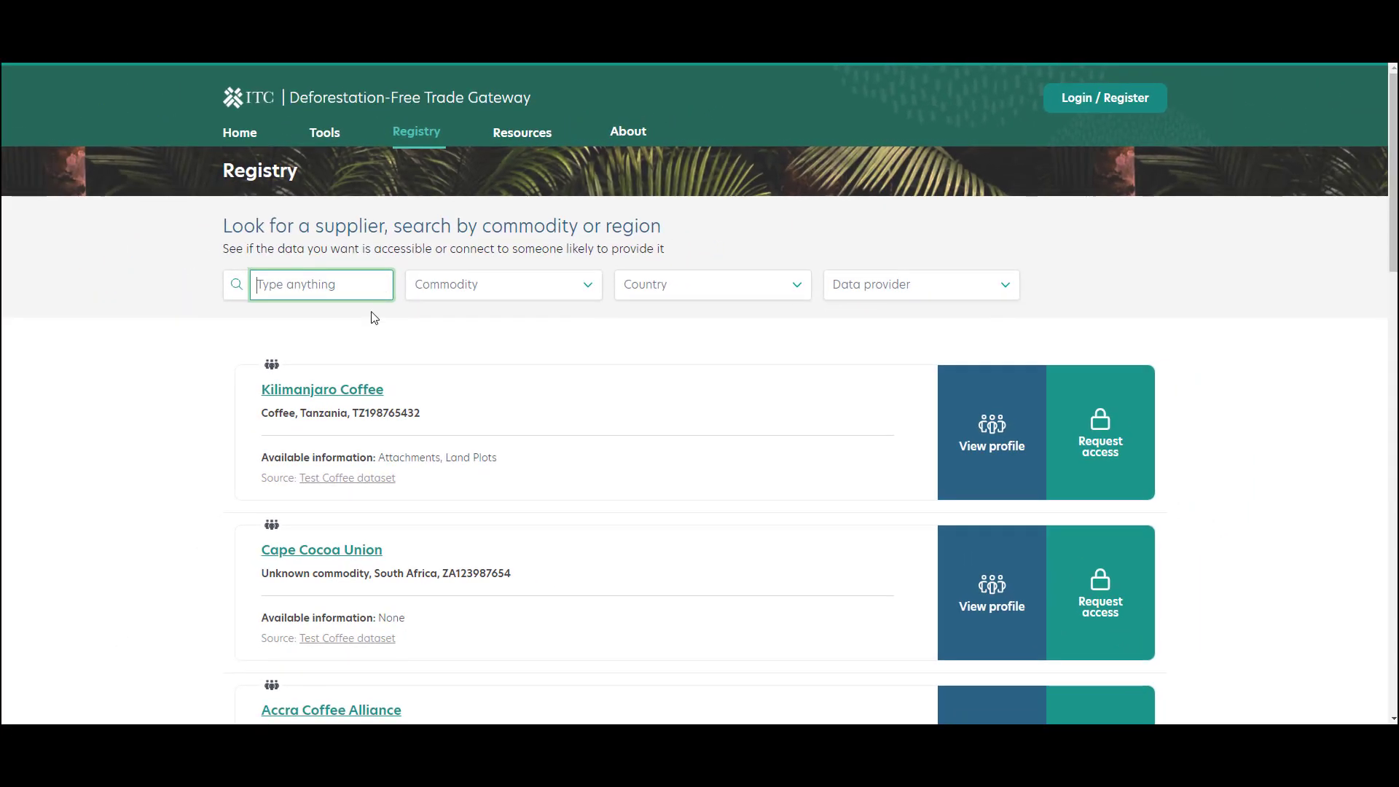
{"action": "left_click", "coordinate": [316, 410]}
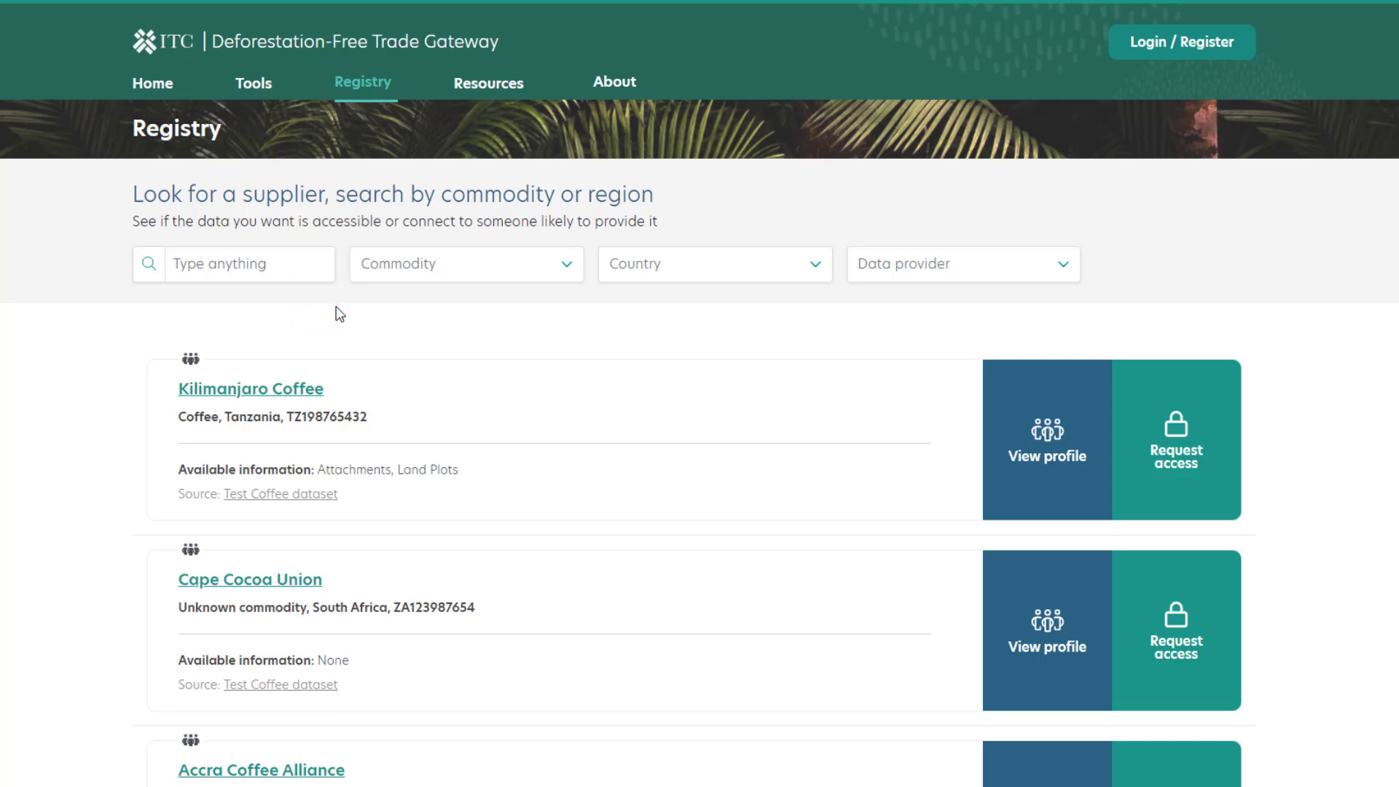
{"action": "left_click", "coordinate": [1058, 456]}
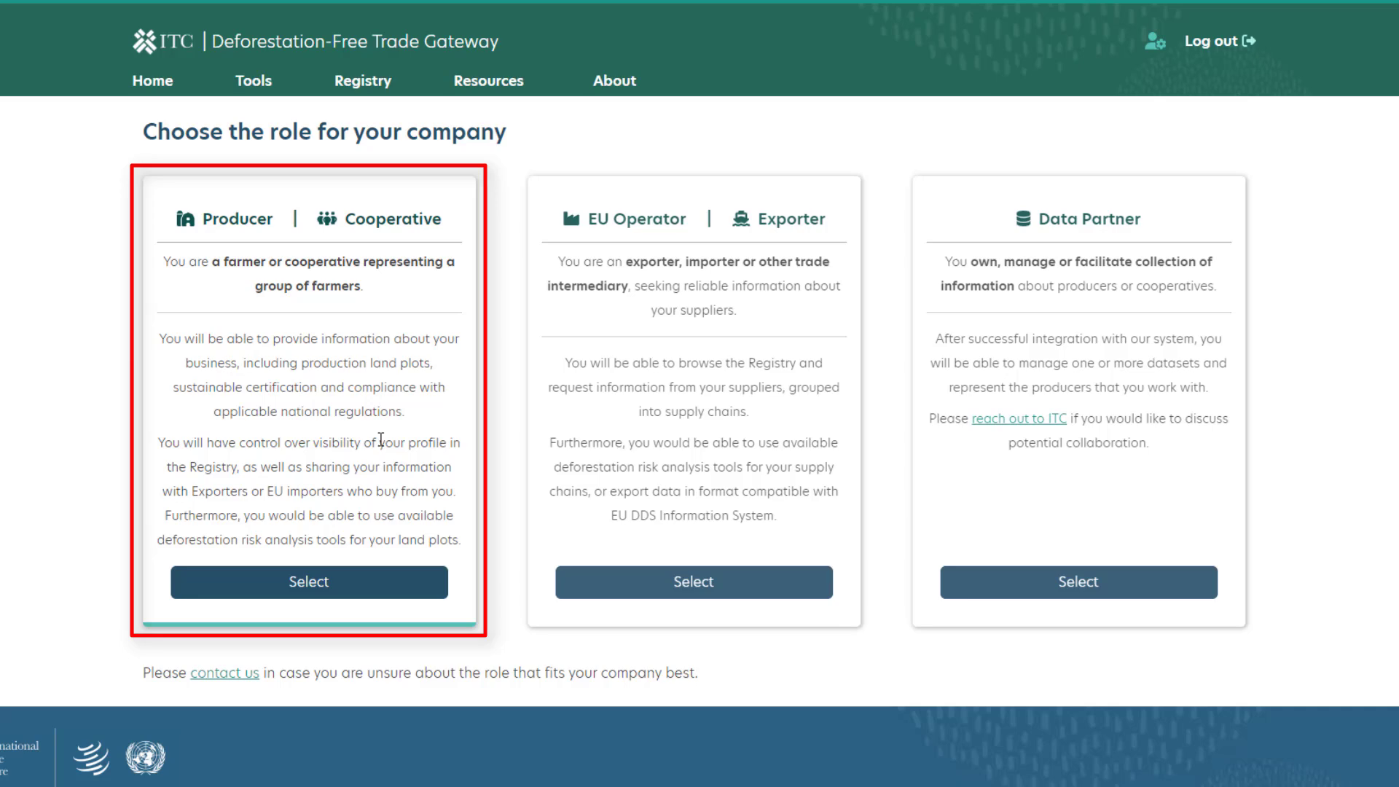
Choose the Producer / Cooperative role for the company and enter Company ABC as its name
{"action": "left_click", "coordinate": [327, 589]}
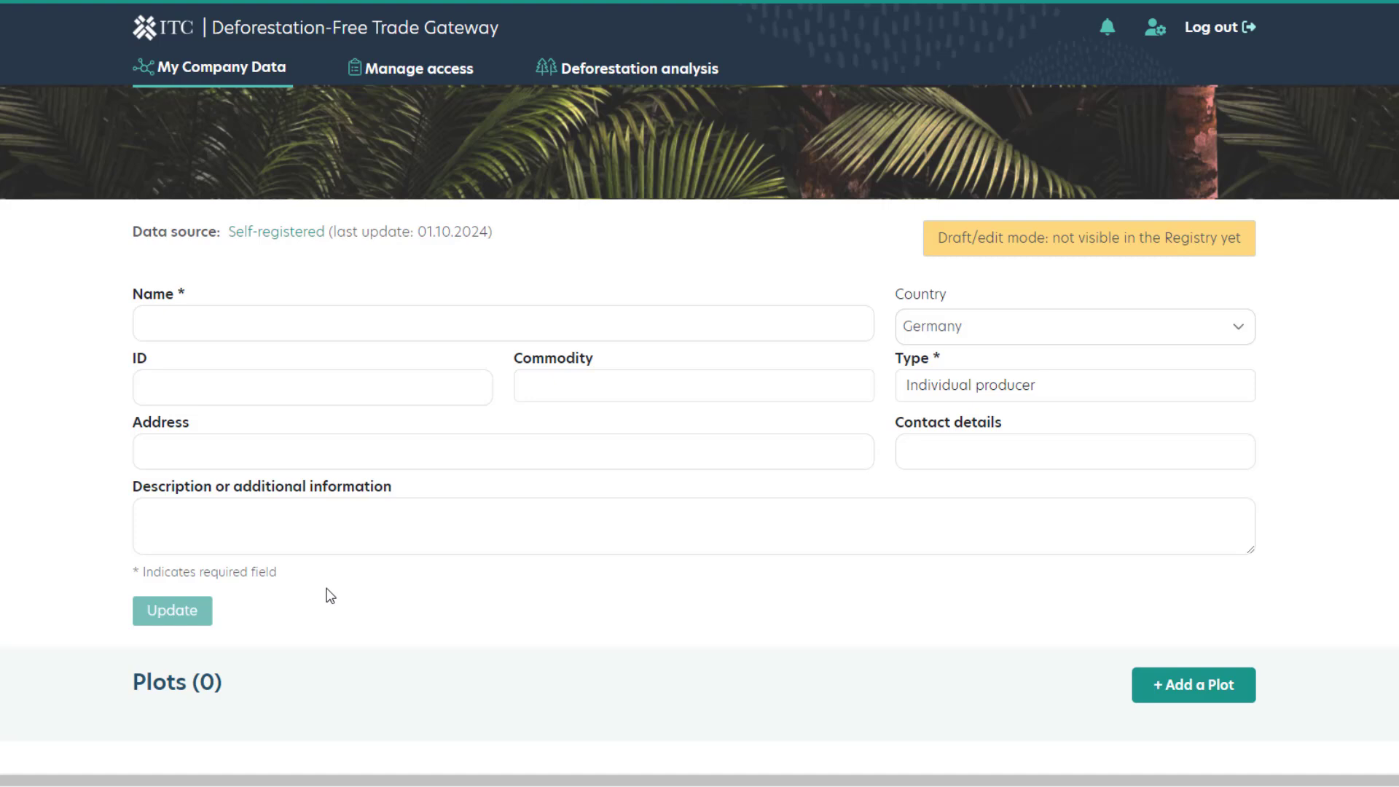
{"action": "left_click", "coordinate": [409, 325]}
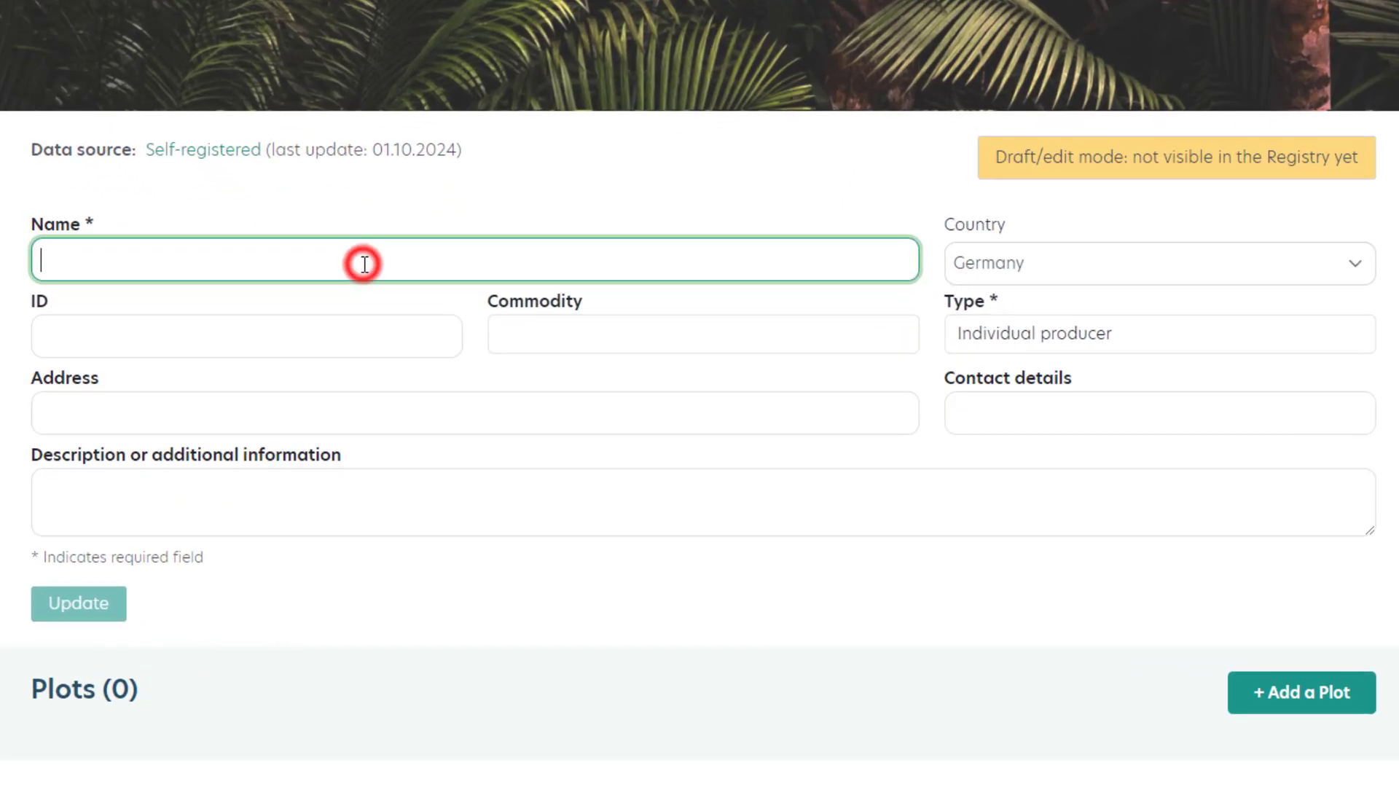
{"action": "type", "text": "Comp"}
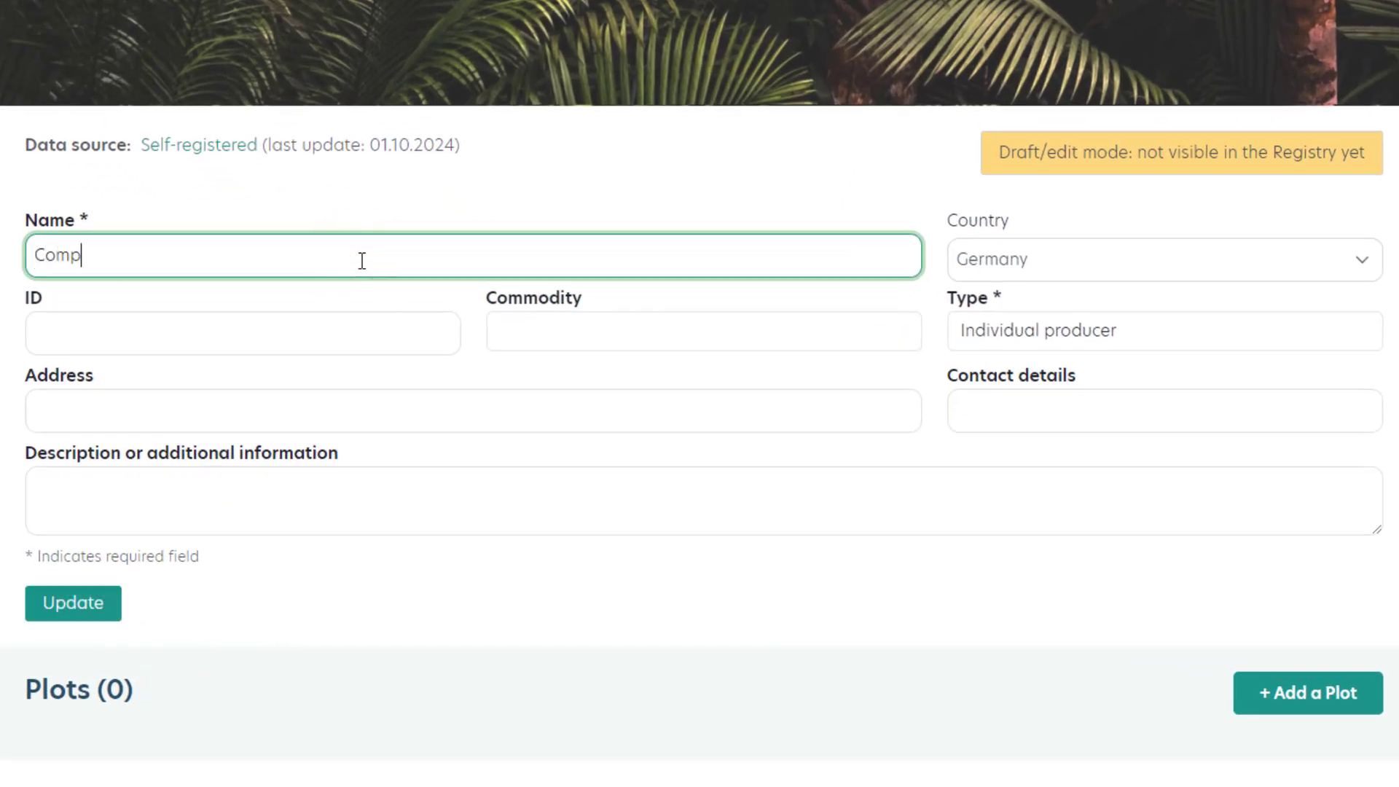
{"action": "type", "text": "any ABC"}
Set the company's country to Kenya, its commodity to Coffee and its type to Individual producer
{"action": "left_click", "coordinate": [1071, 281]}
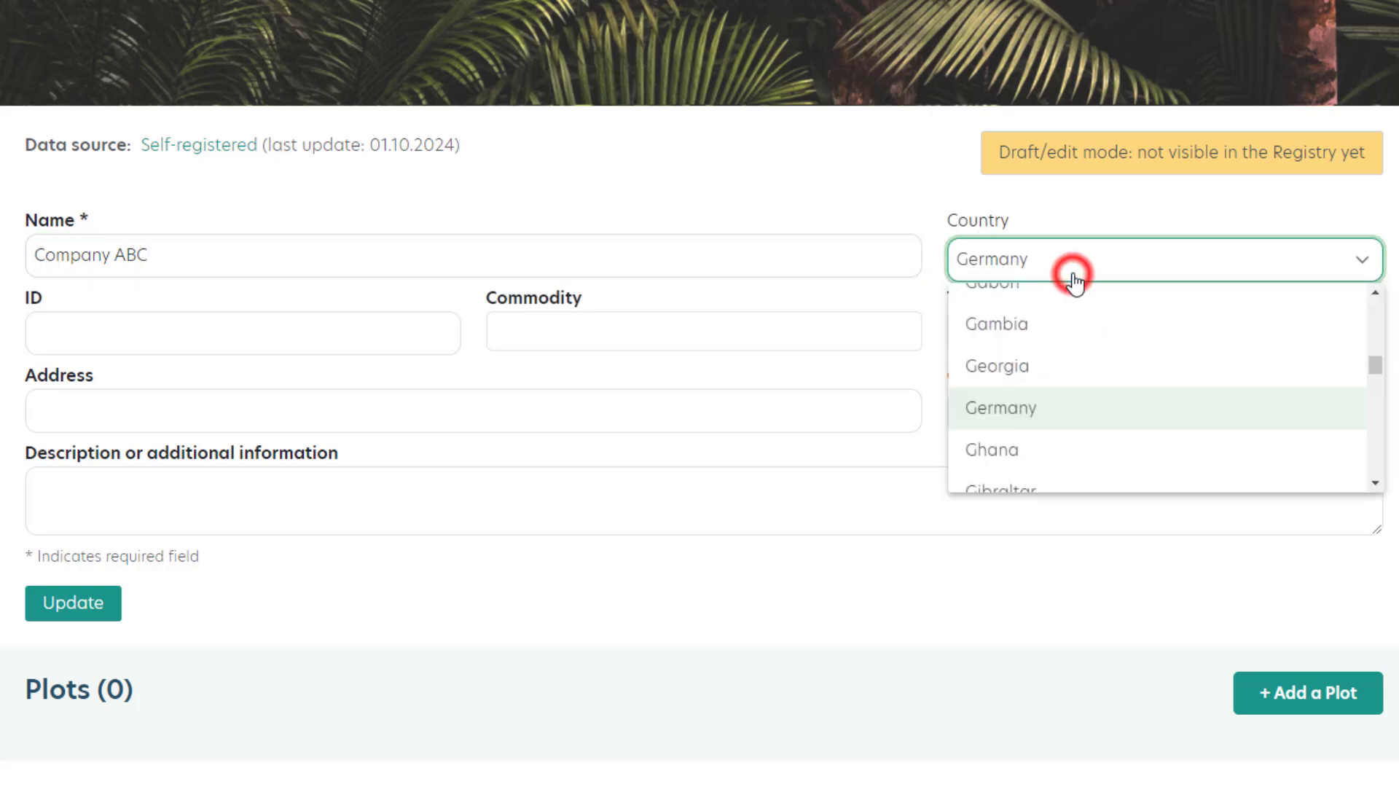
{"action": "scroll", "coordinate": [1076, 306], "scroll_direction": "down", "scroll_amount": 10}
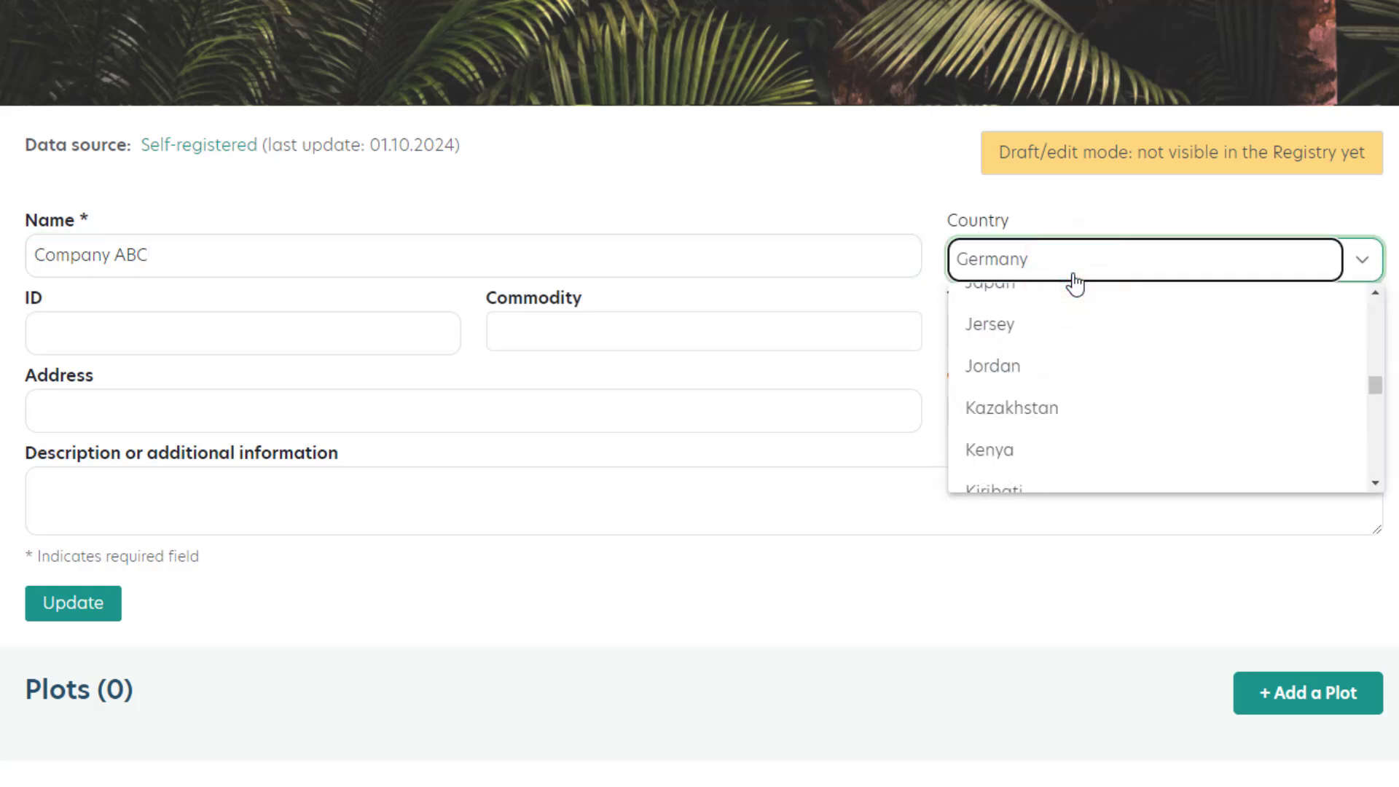
{"action": "left_click", "coordinate": [1057, 437]}
{"action": "left_click", "coordinate": [395, 334]}
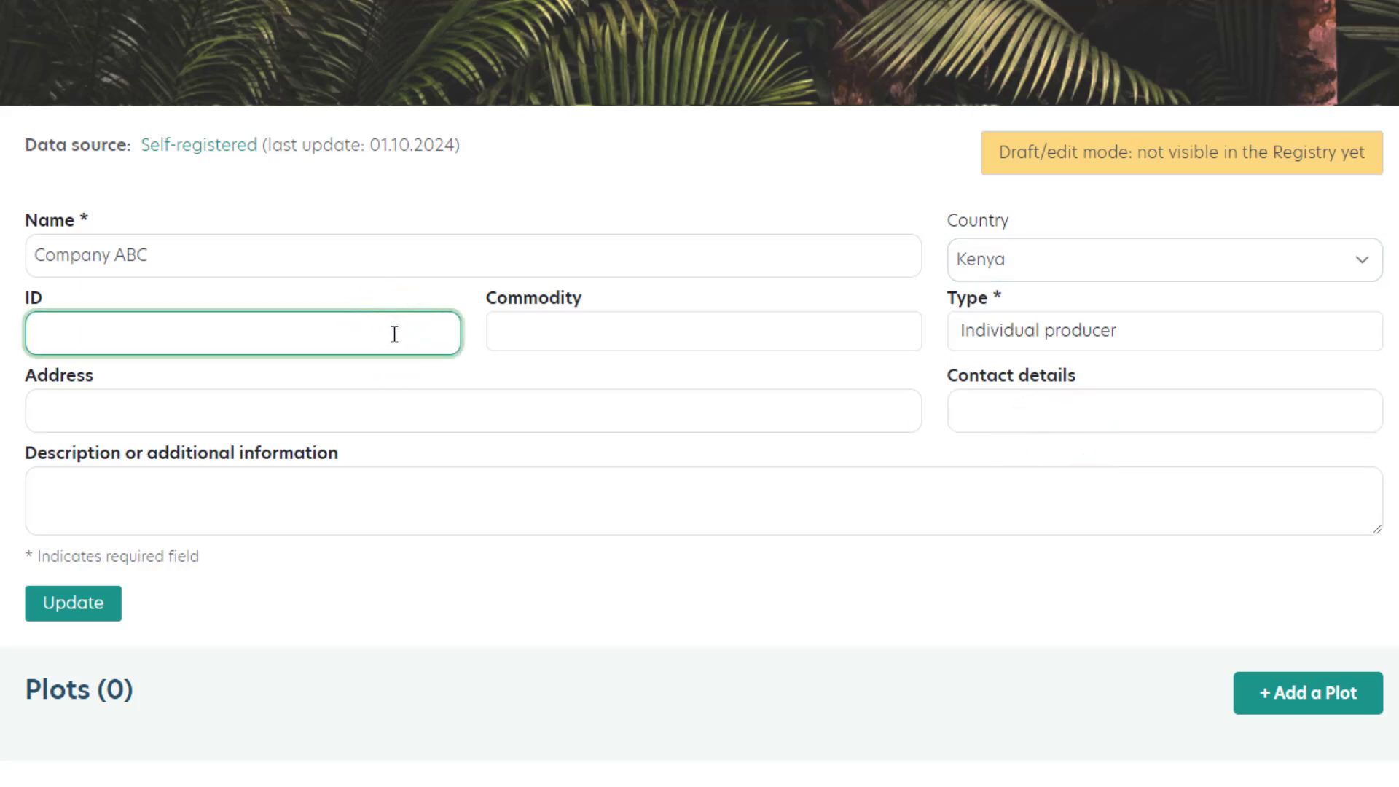
{"action": "left_click", "coordinate": [501, 328]}
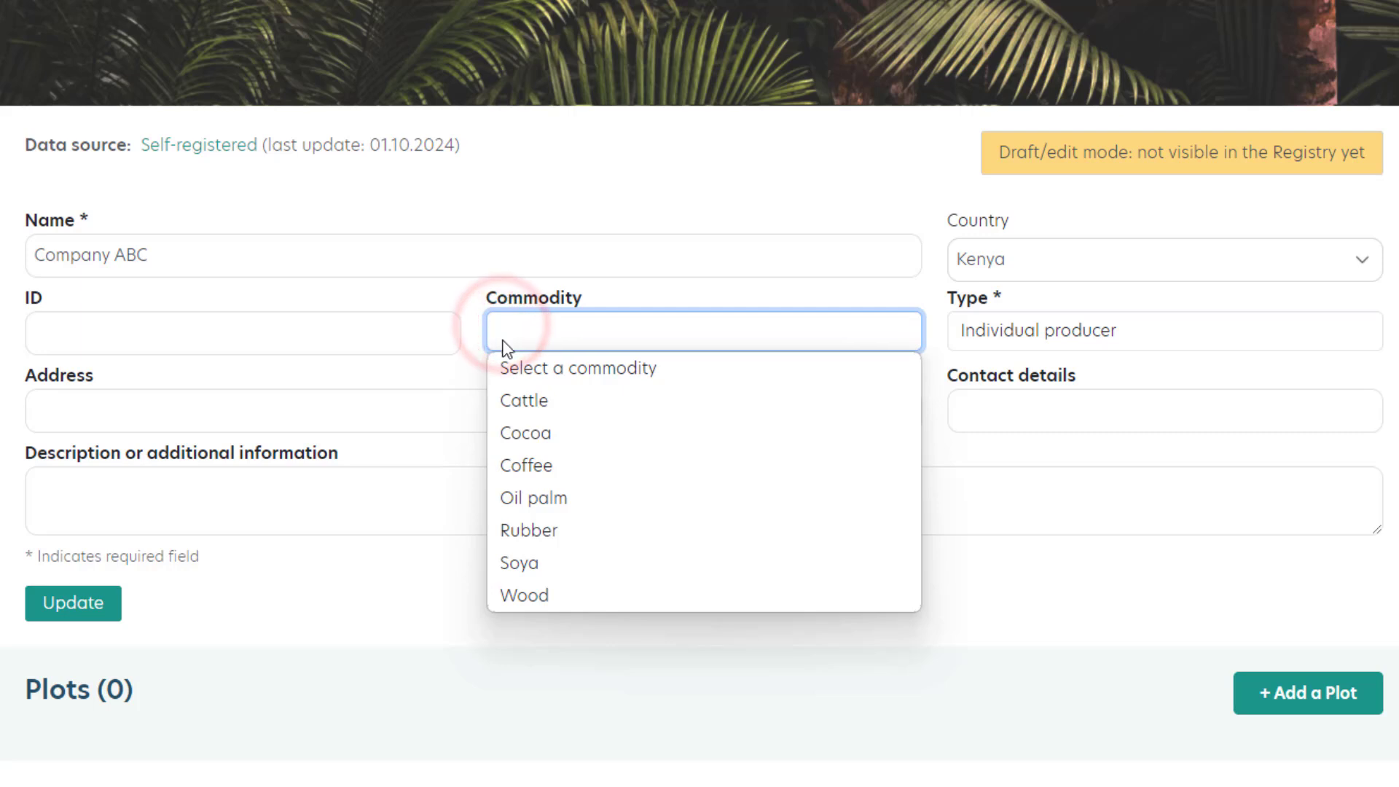
{"action": "left_click", "coordinate": [522, 465]}
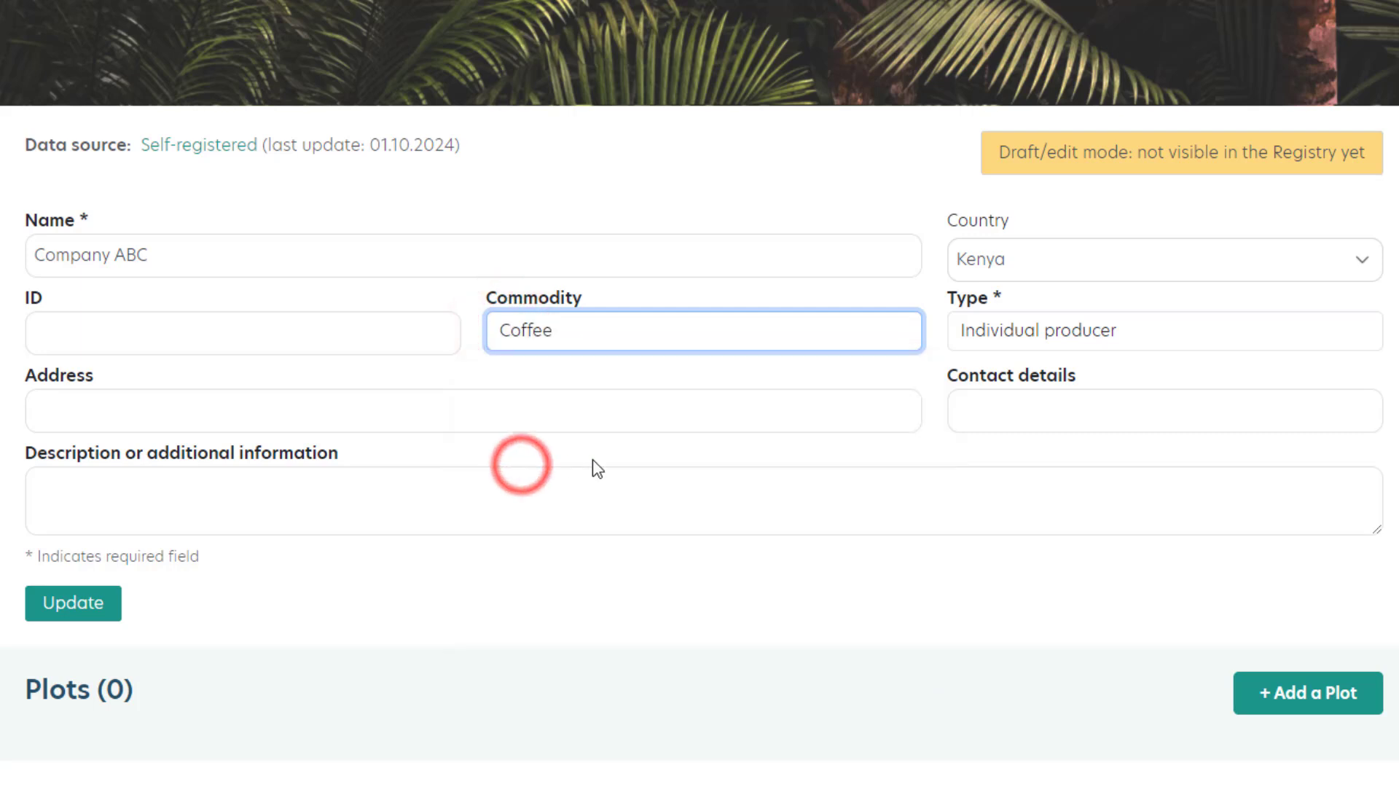
{"action": "left_click", "coordinate": [1072, 333]}
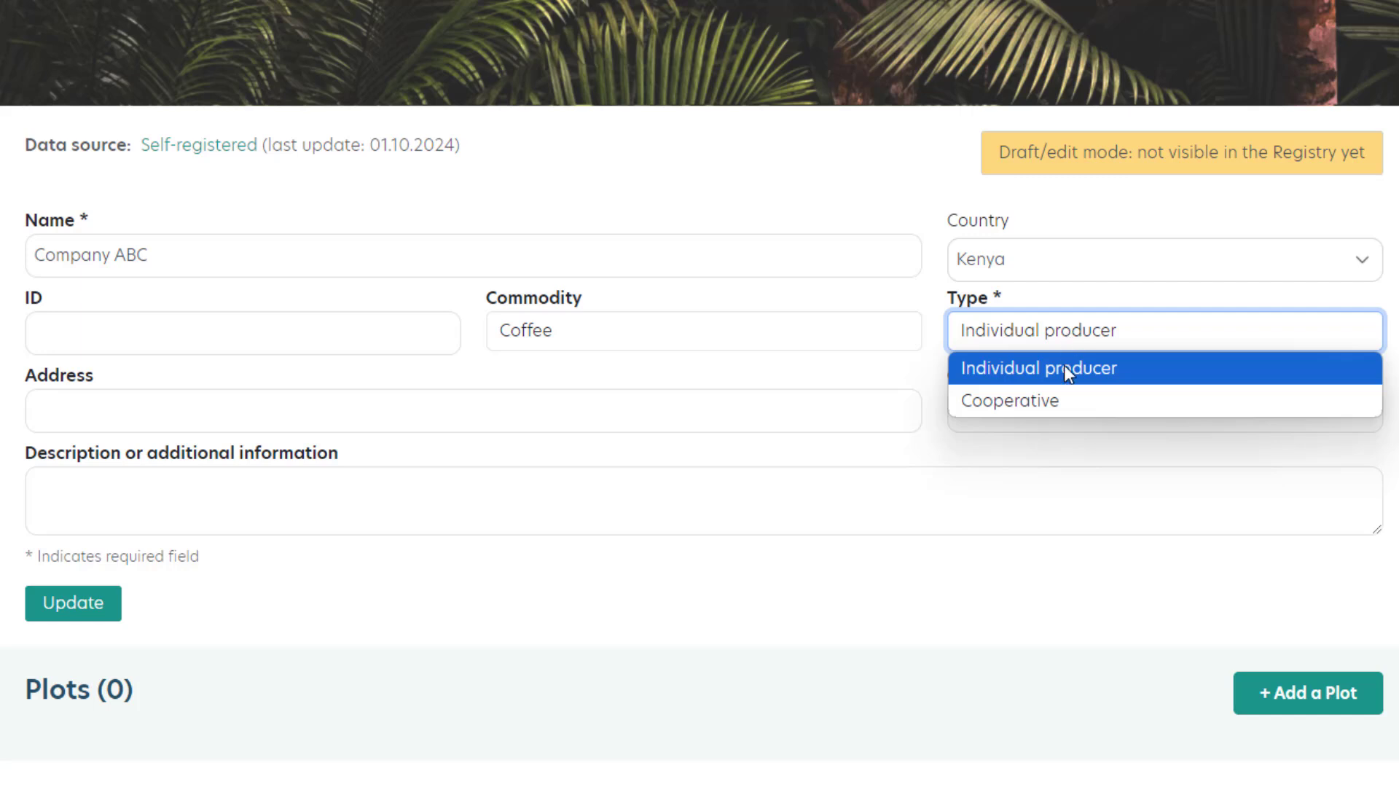
{"action": "left_click", "coordinate": [1061, 367]}
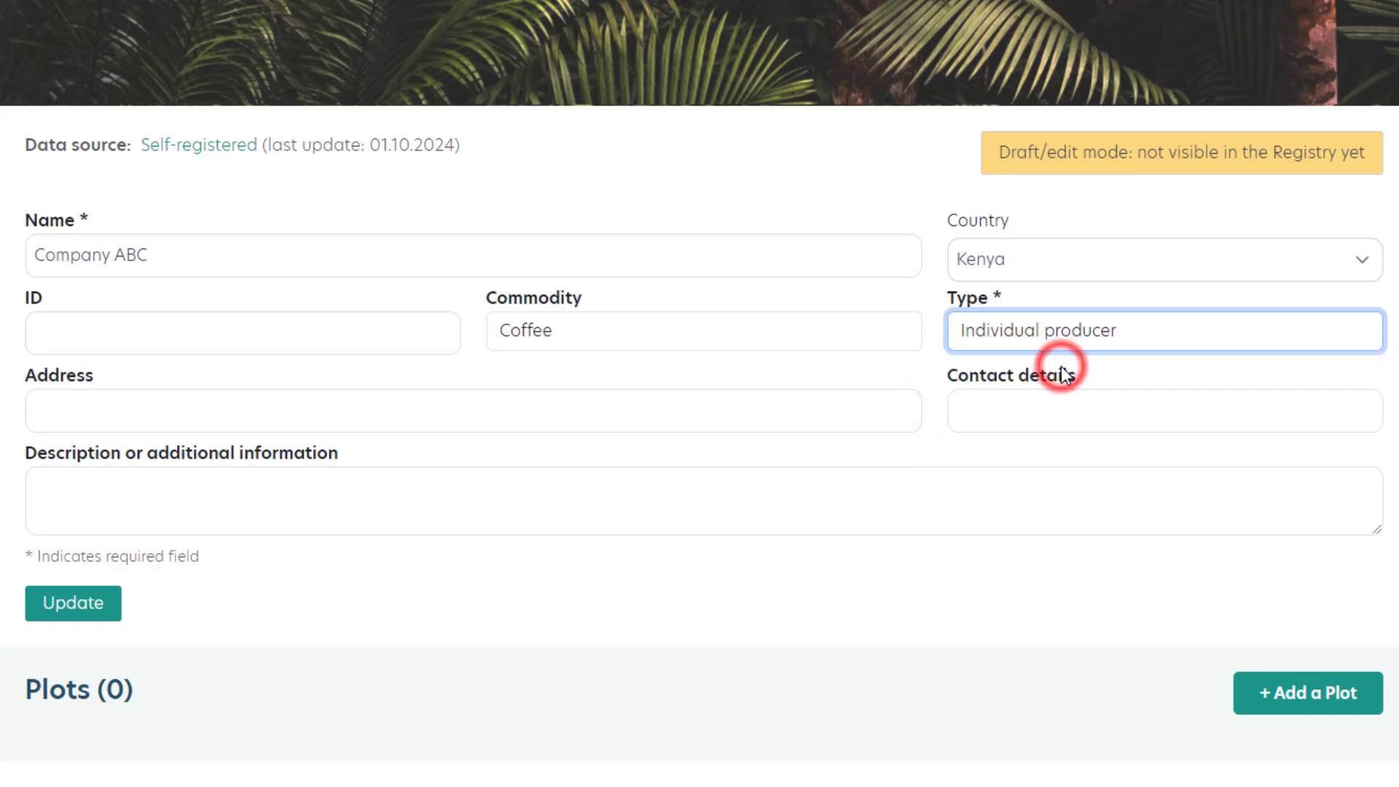
Enter "telephone / email" as the contact details and save the updated company data
{"action": "left_click", "coordinate": [866, 412]}
{"action": "left_click", "coordinate": [1043, 408]}
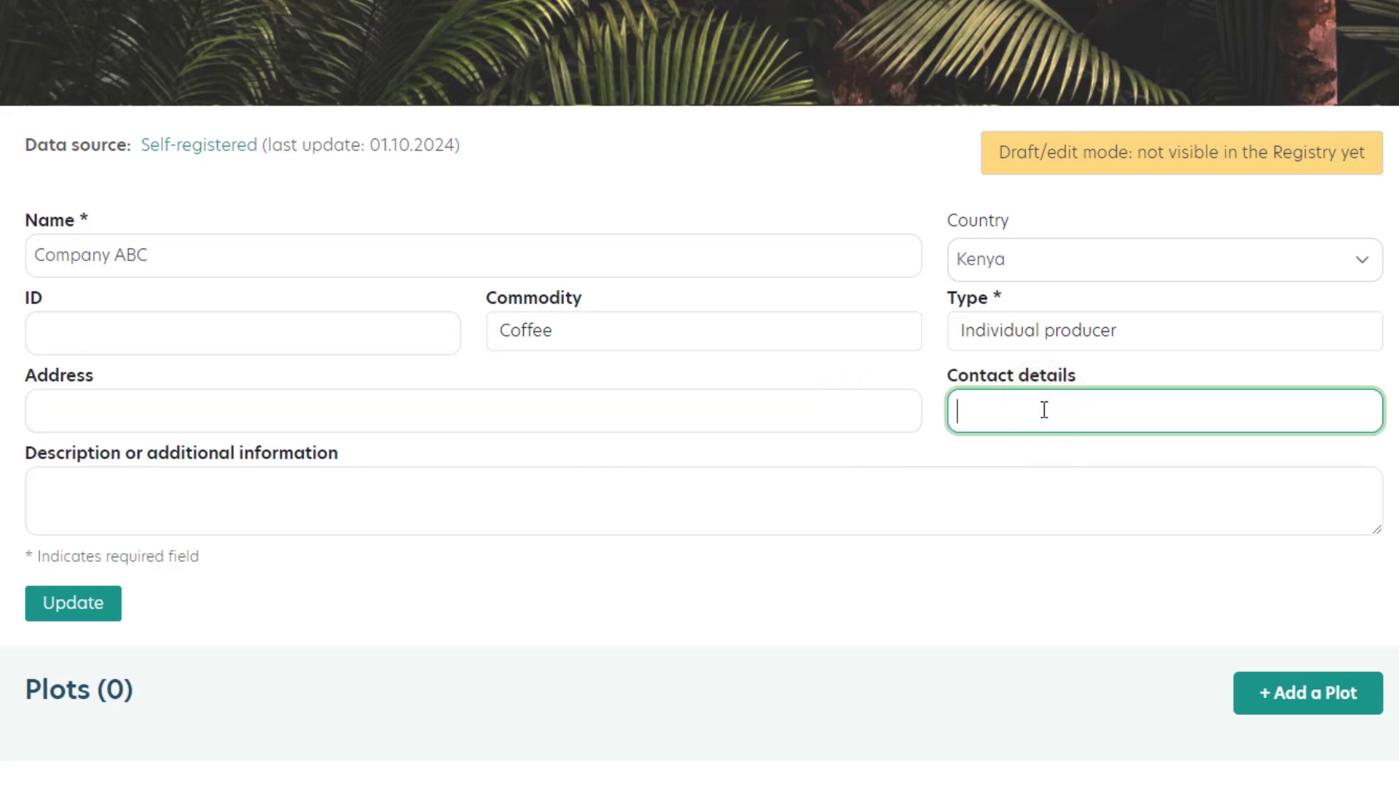
{"action": "type", "text": "telephone / email"}
{"action": "left_click", "coordinate": [817, 508]}
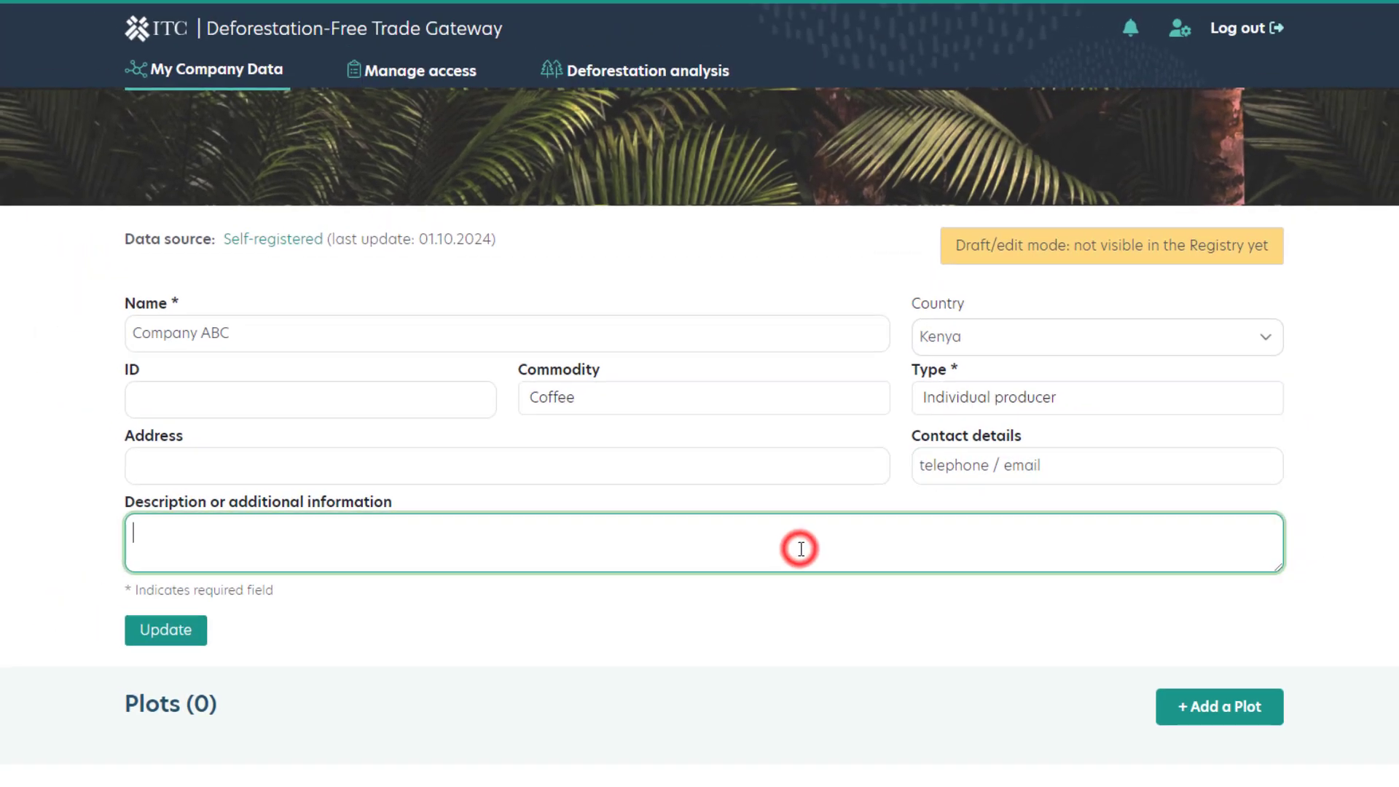
{"action": "left_click", "coordinate": [149, 638]}
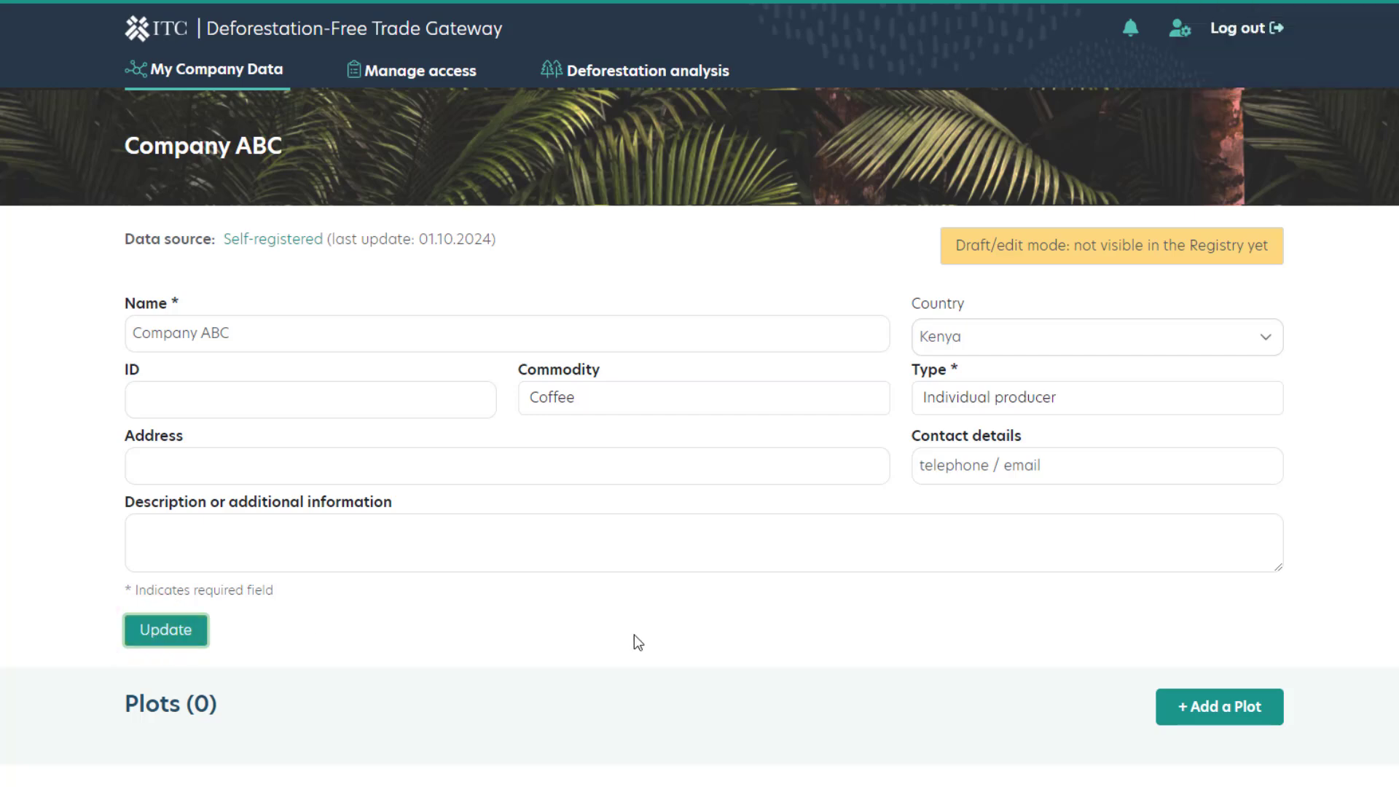
Start a new land plot for the company and name it "Field by the revier"
{"action": "scroll", "coordinate": [634, 641], "scroll_direction": "down", "scroll_amount": 5}
{"action": "scroll", "coordinate": [631, 636], "scroll_direction": "down", "scroll_amount": 4}
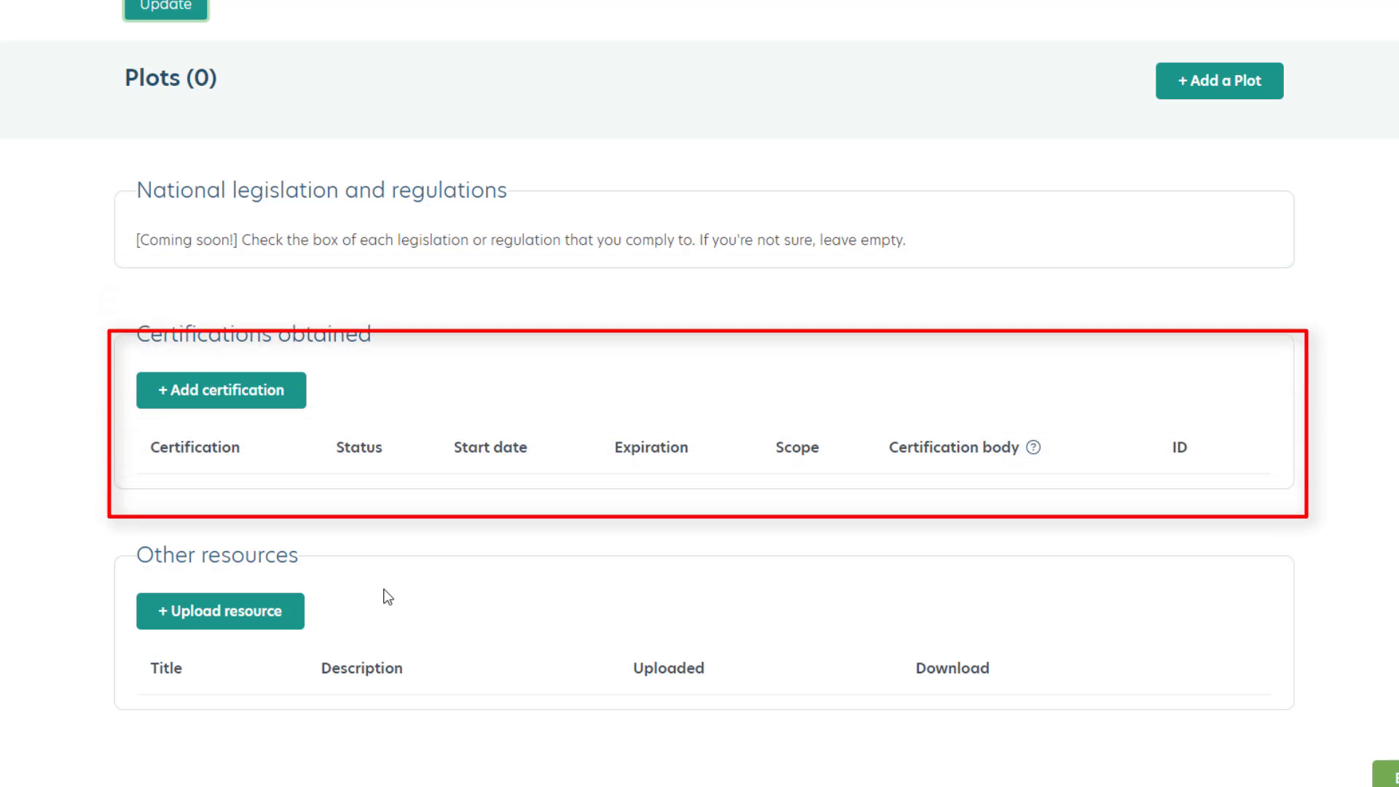
{"action": "left_click", "coordinate": [1223, 86]}
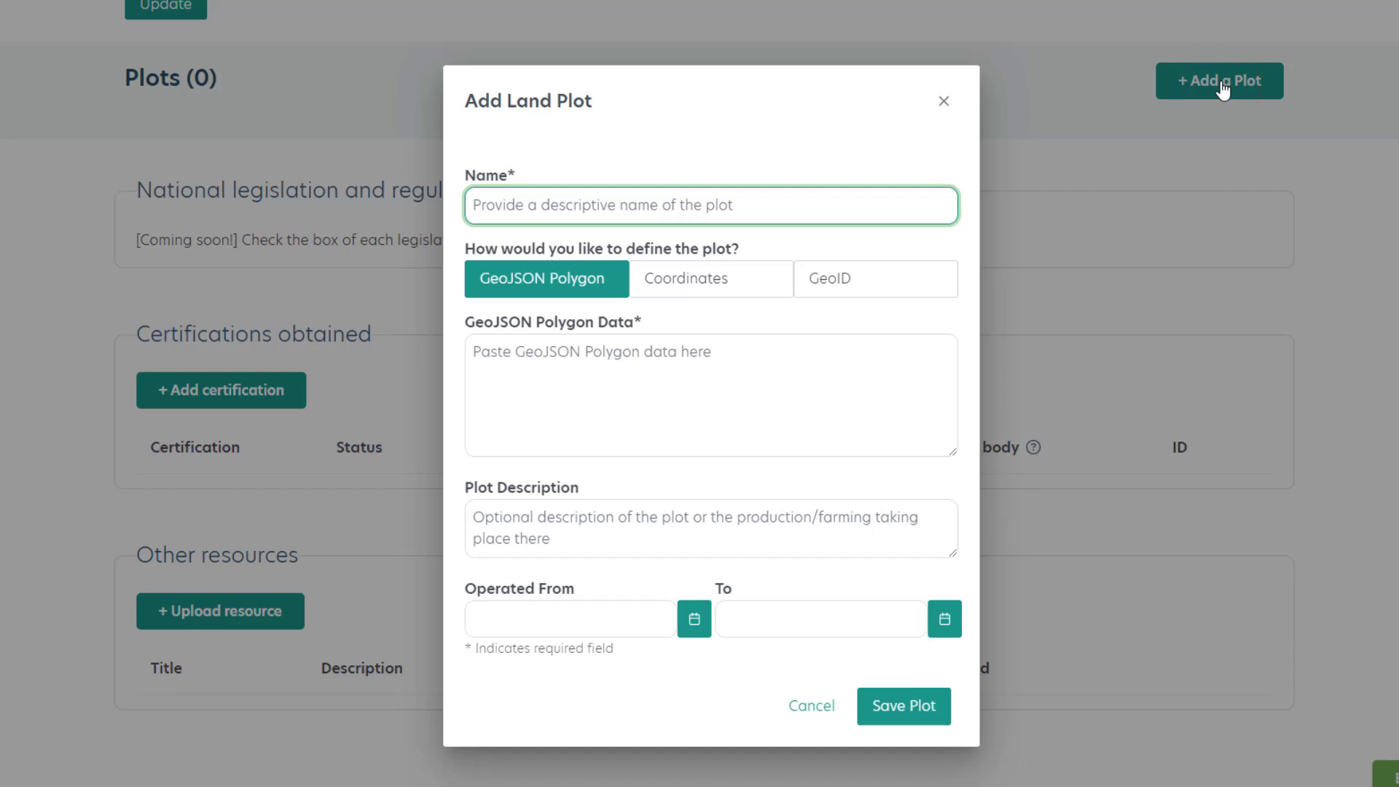
{"action": "type", "text": "Field by the r"}
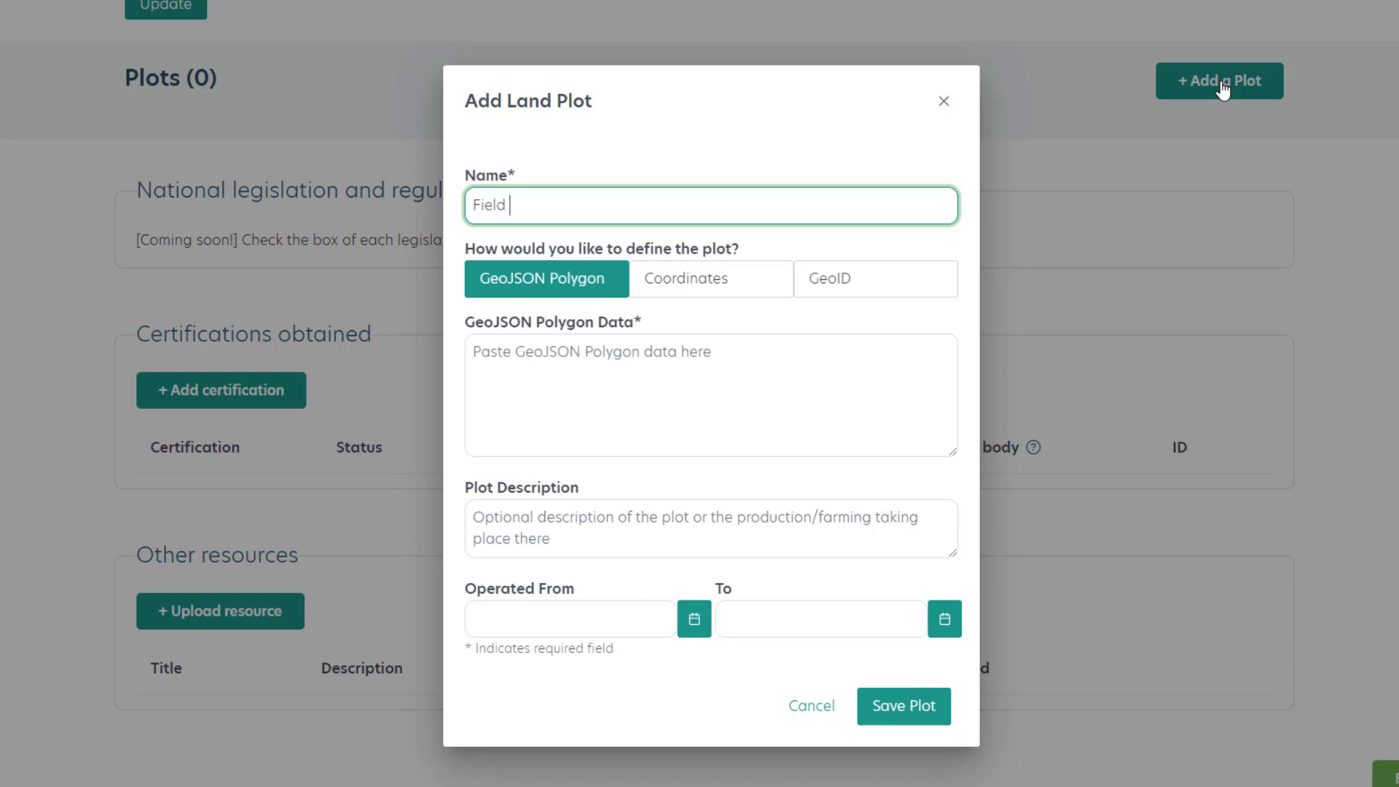
{"action": "type", "text": "eviee"}
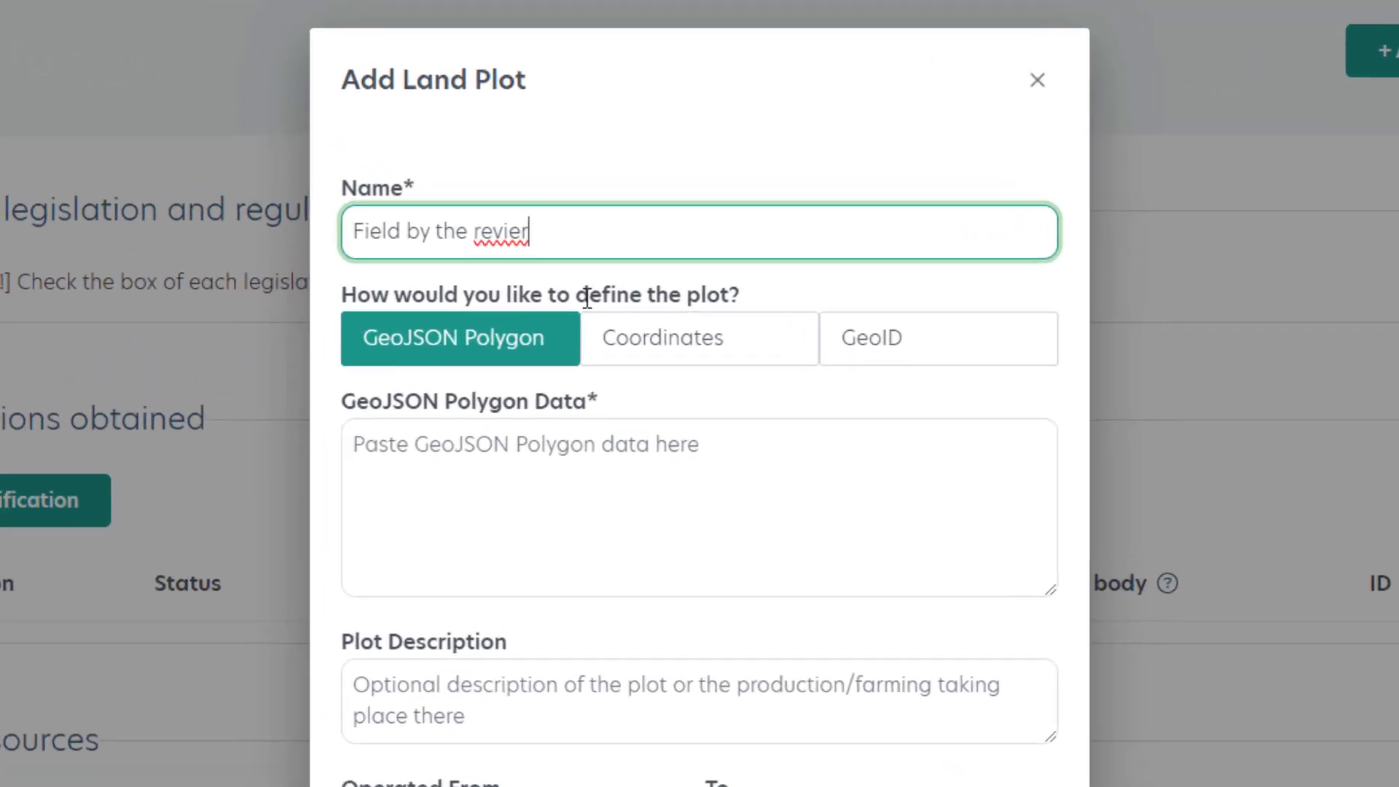
Review the GeoJSON Polygon, Coordinates and GeoID options for defining the plot, and choose Coordinates
{"action": "mouse_move", "coordinate": [453, 377]}
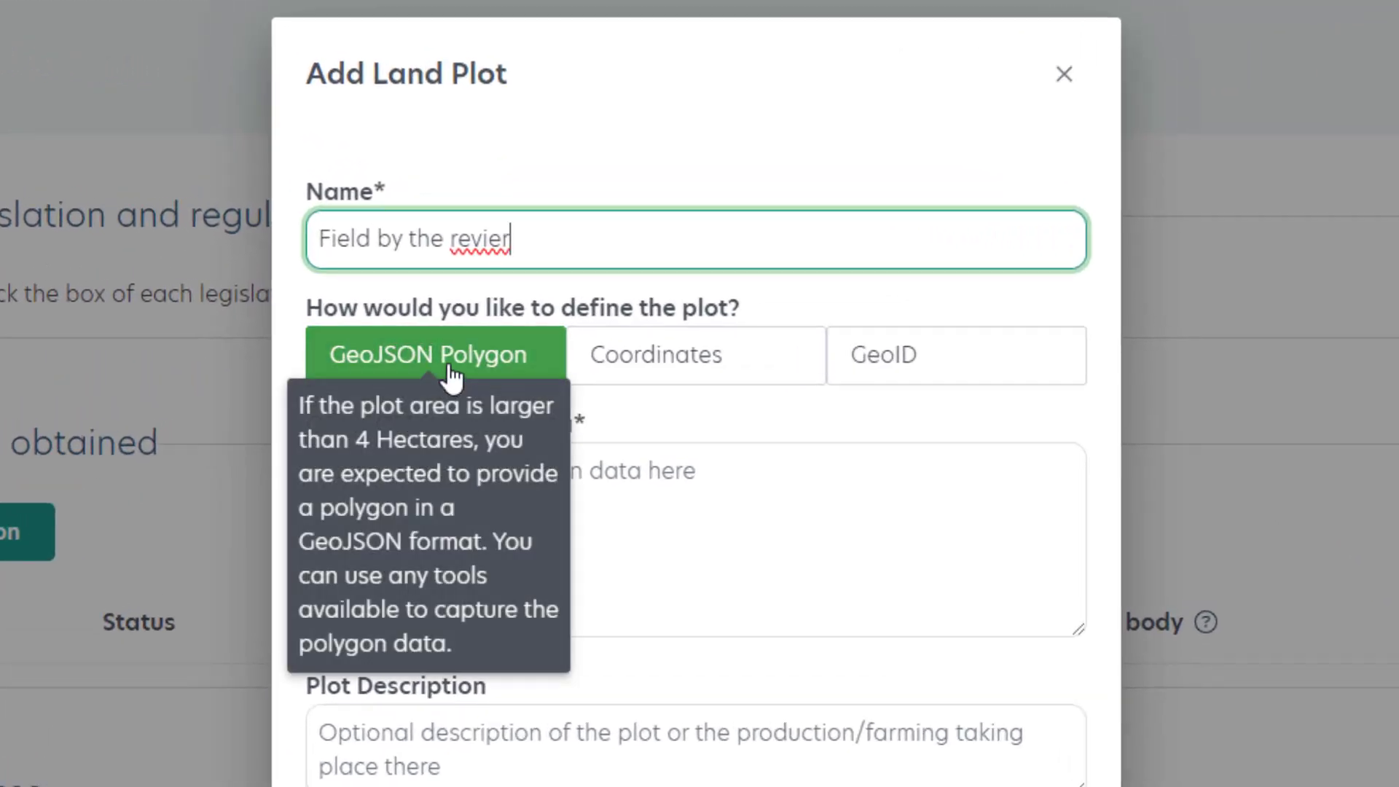
{"action": "mouse_move", "coordinate": [711, 369]}
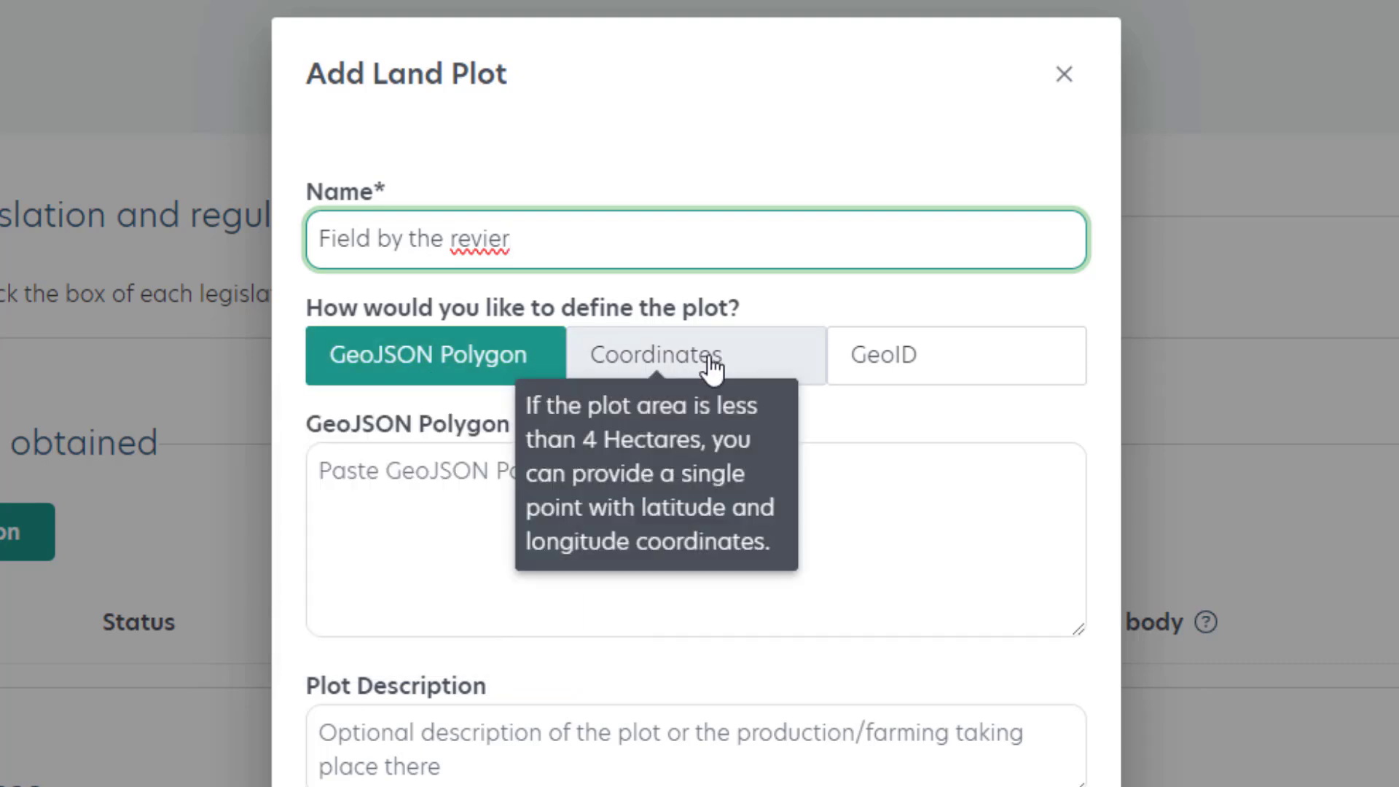
{"action": "left_click", "coordinate": [711, 369]}
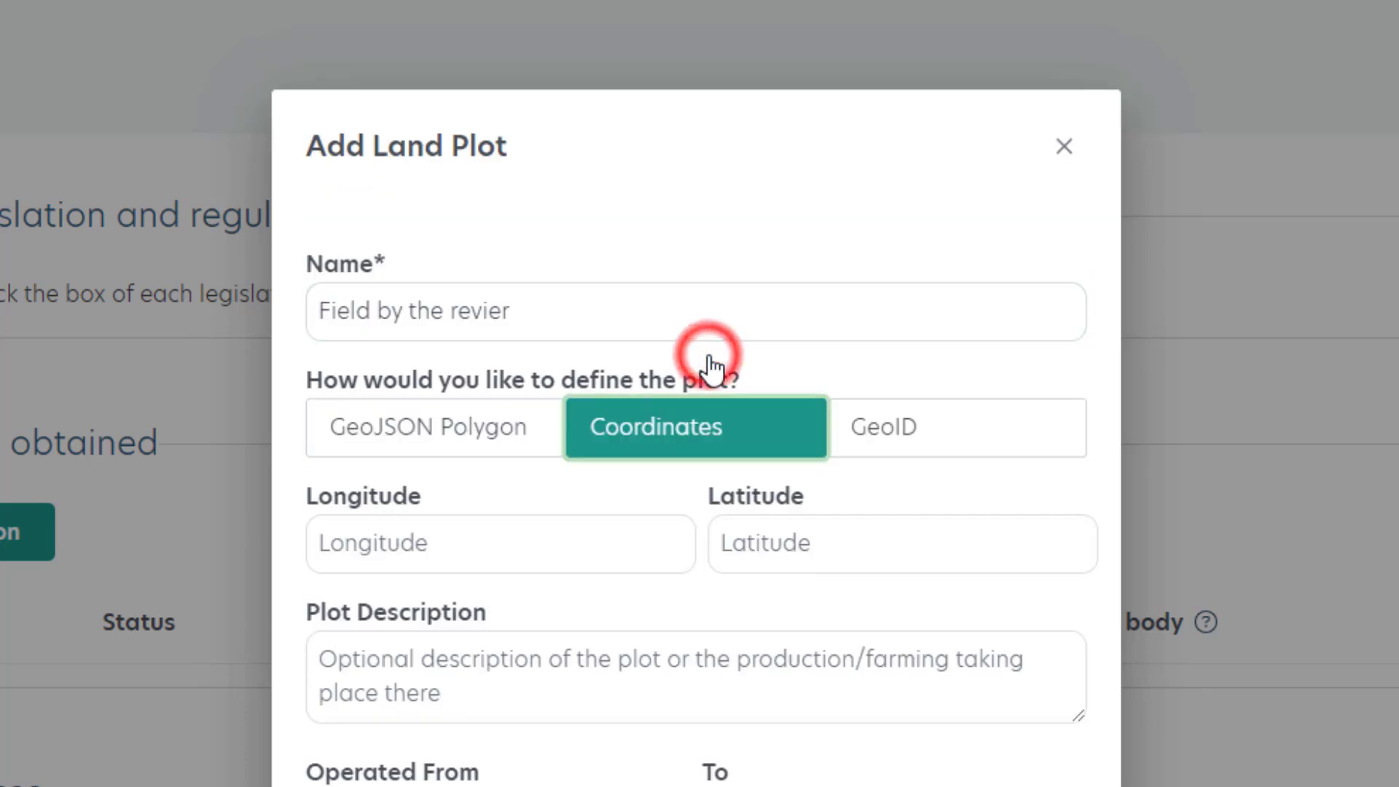
{"action": "left_click", "coordinate": [933, 437]}
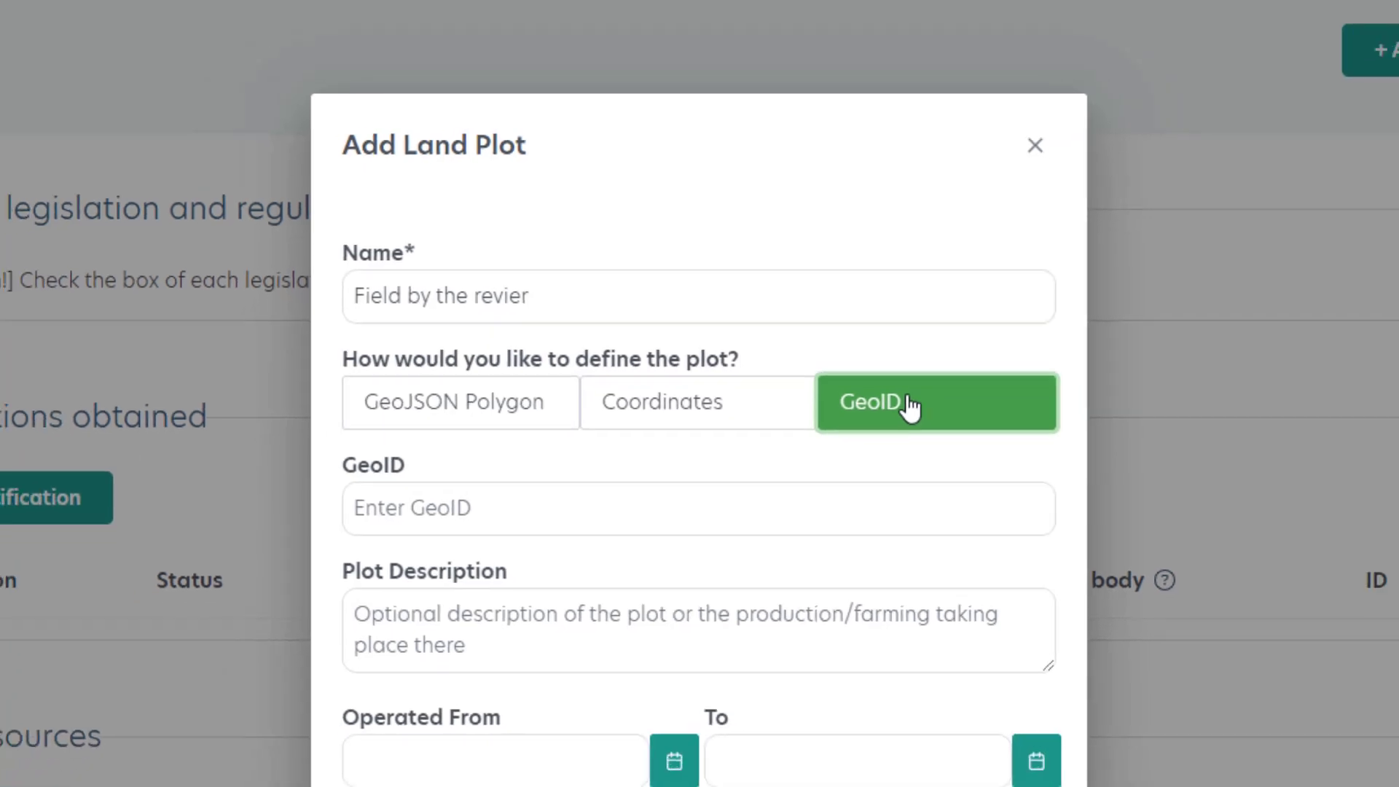
{"action": "left_click", "coordinate": [716, 441]}
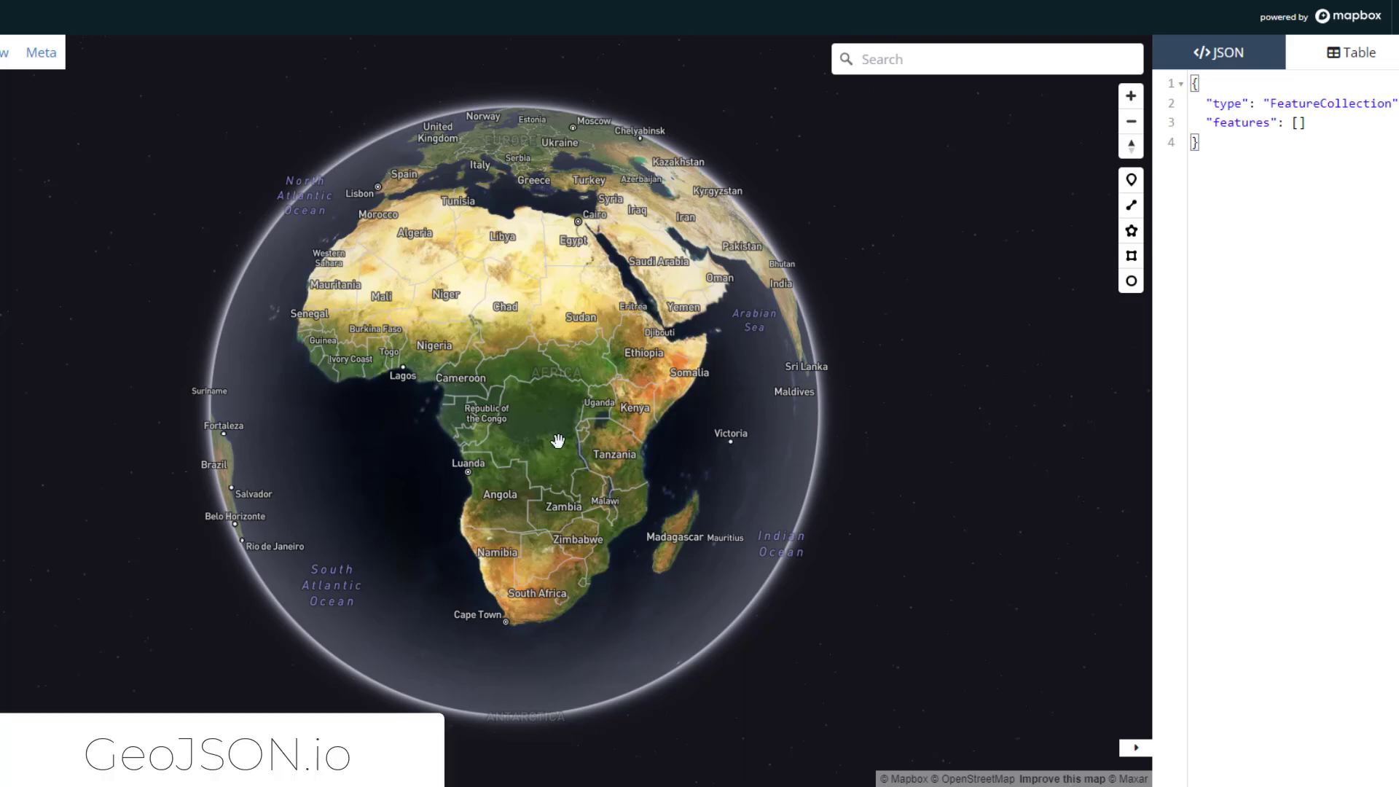
Switch to geojson.io and place a point marker just west of the Habaswein-Dadaab Road in Kenya
{"action": "mouse_move", "coordinate": [575, 481]}
{"action": "left_mouse_down"}
{"action": "mouse_move", "coordinate": [560, 423]}
{"action": "mouse_move", "coordinate": [591, 368]}
{"action": "left_mouse_up"}
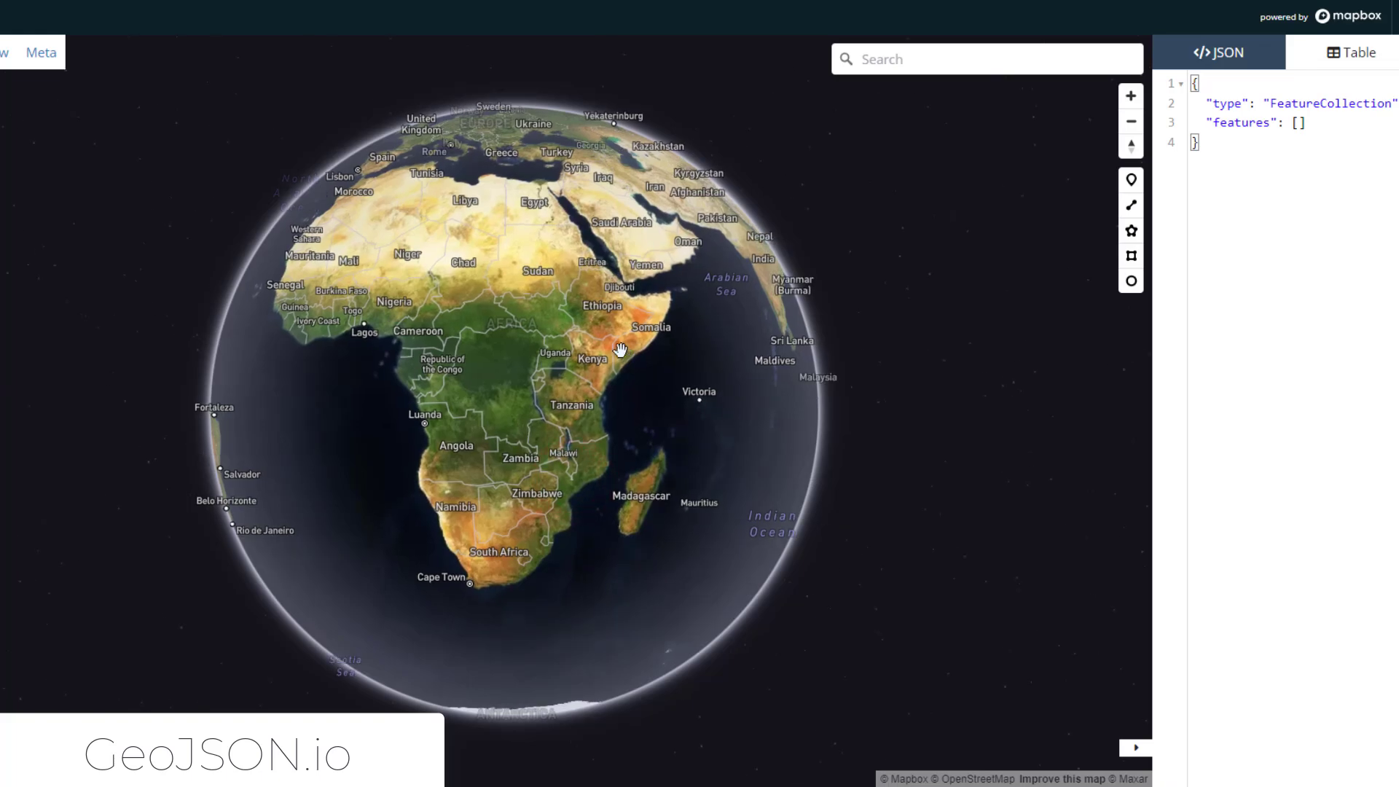
{"action": "scroll", "coordinate": [598, 360], "scroll_direction": "up", "scroll_amount": 5}
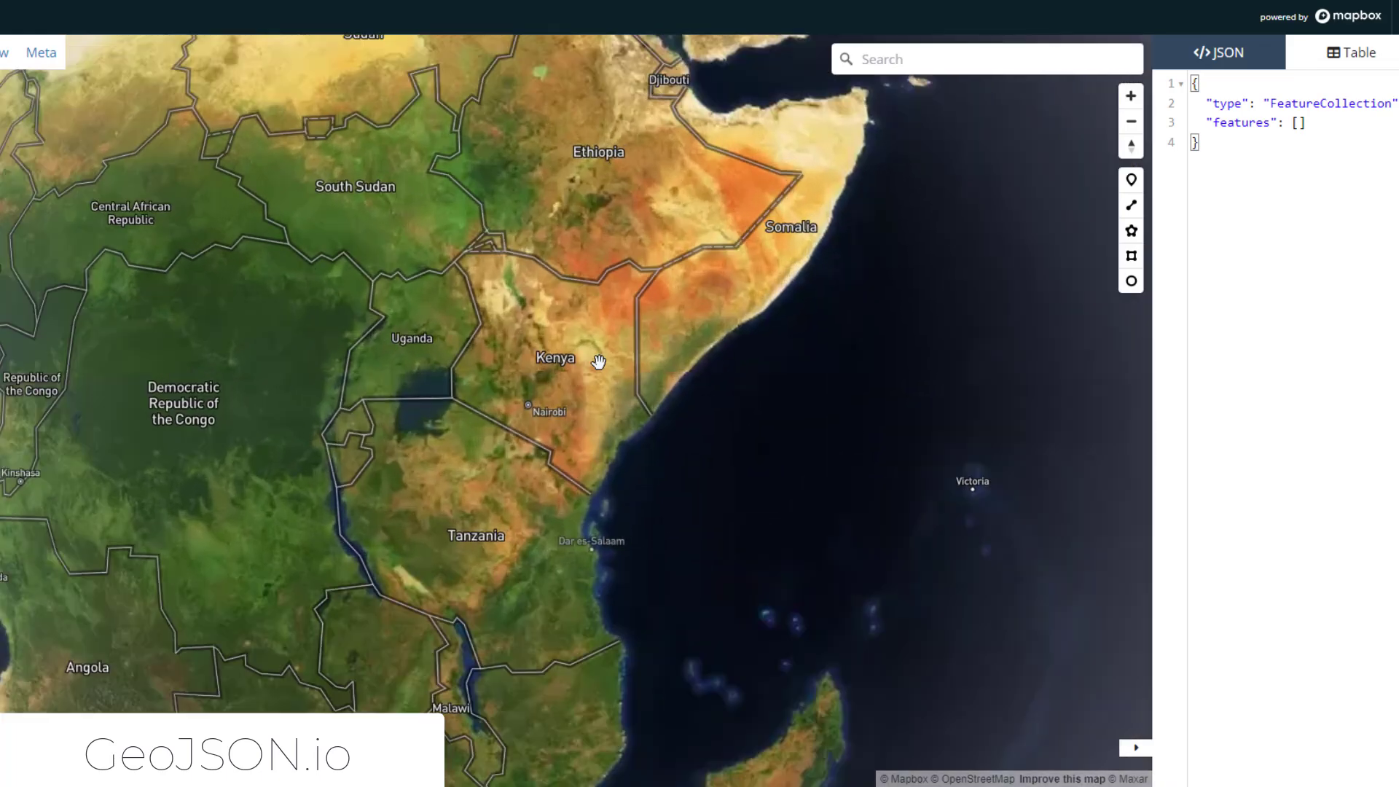
{"action": "scroll", "coordinate": [599, 360], "scroll_direction": "up", "scroll_amount": 5}
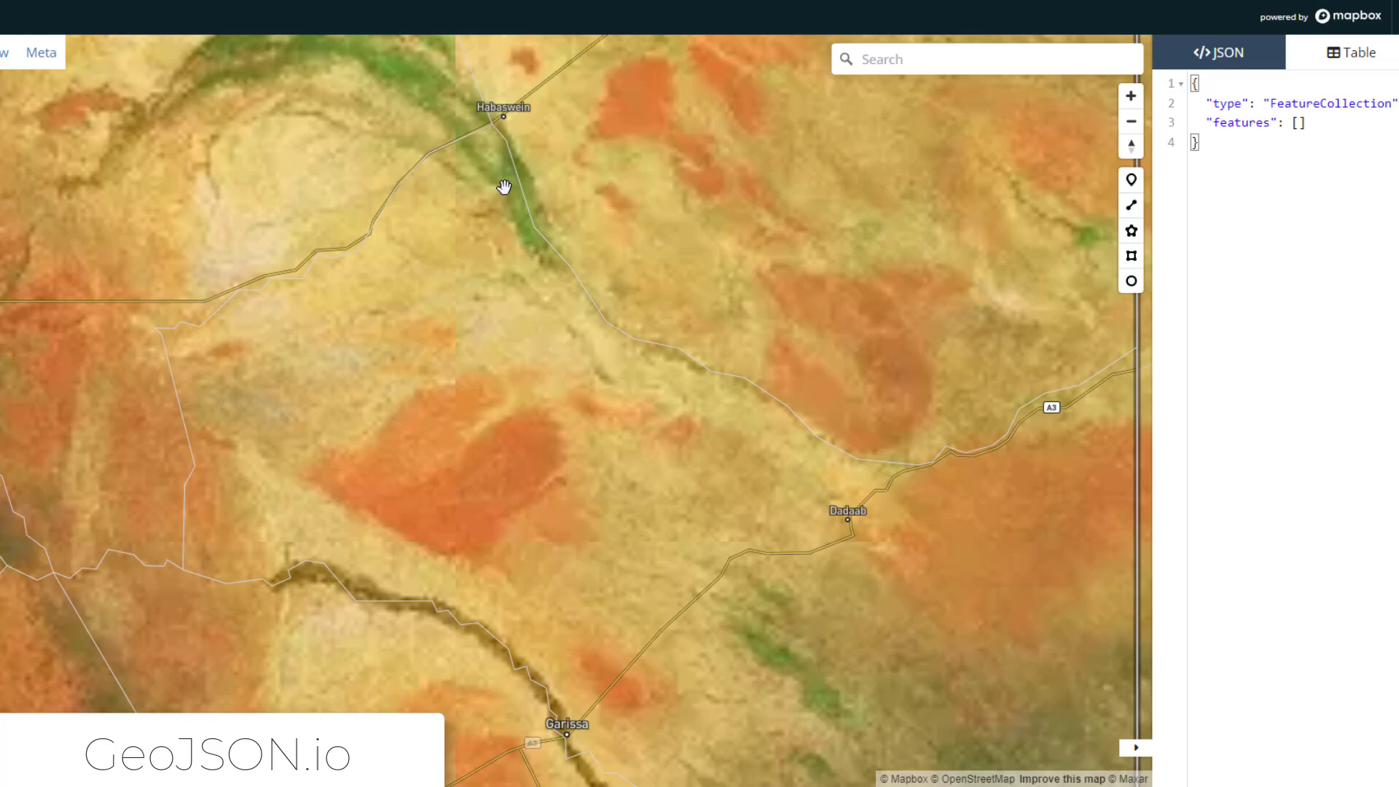
{"action": "double_click", "coordinate": [504, 187]}
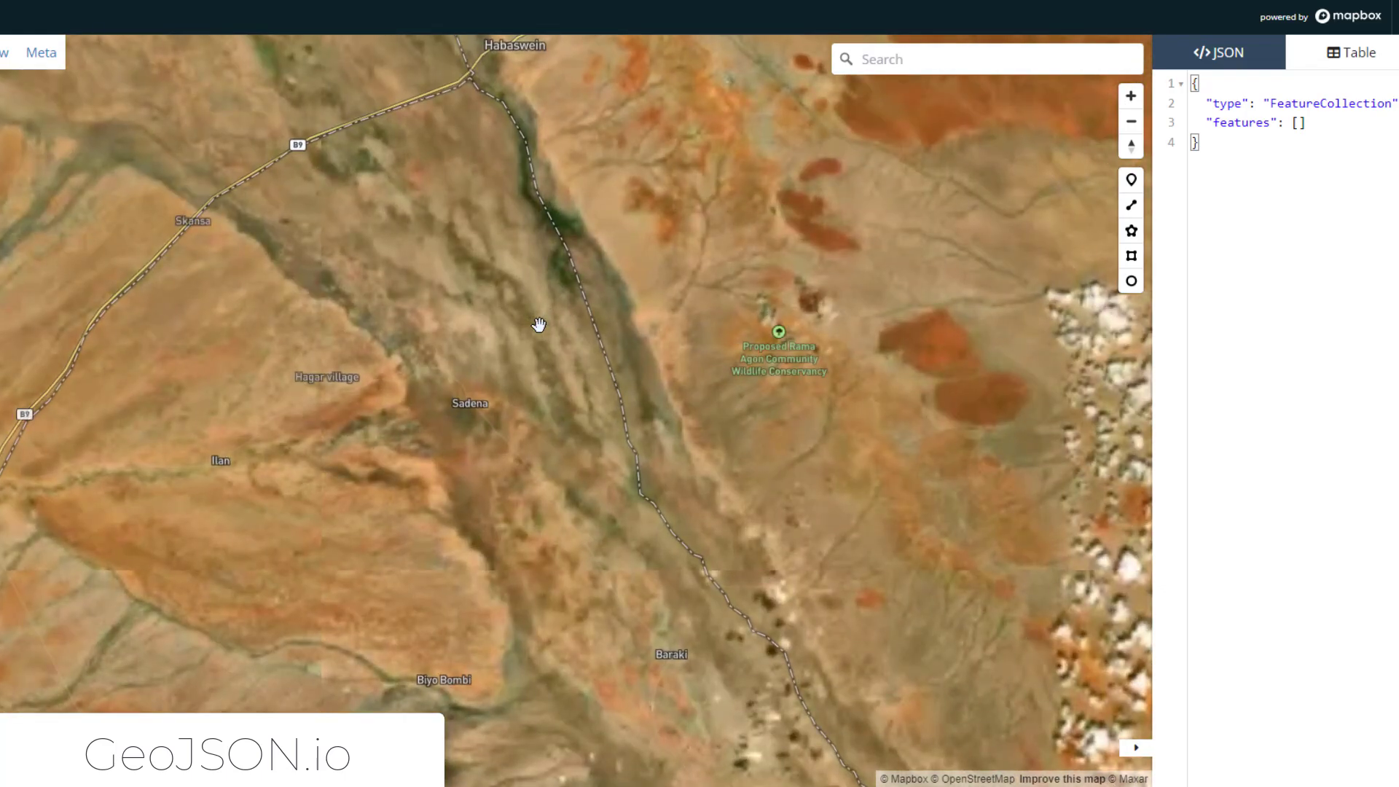
{"action": "scroll", "coordinate": [539, 325], "scroll_direction": "up", "scroll_amount": 5}
{"action": "left_click_drag", "start_coordinate": [848, 193], "coordinate": [434, 395]}
{"action": "scroll", "coordinate": [583, 322], "scroll_direction": "up", "scroll_amount": 3}
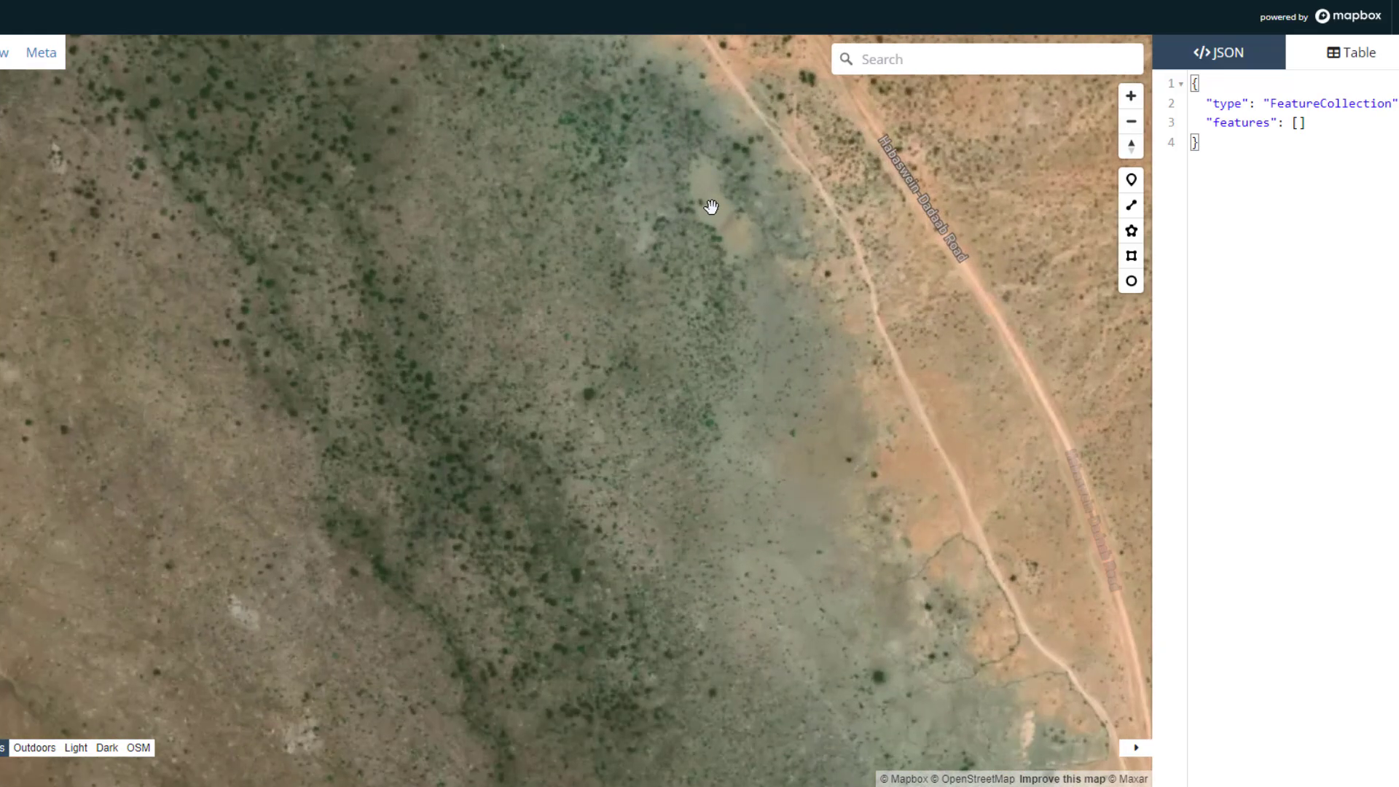
{"action": "left_click_drag", "start_coordinate": [712, 209], "coordinate": [534, 447]}
{"action": "scroll", "coordinate": [543, 384], "scroll_direction": "up", "scroll_amount": 4}
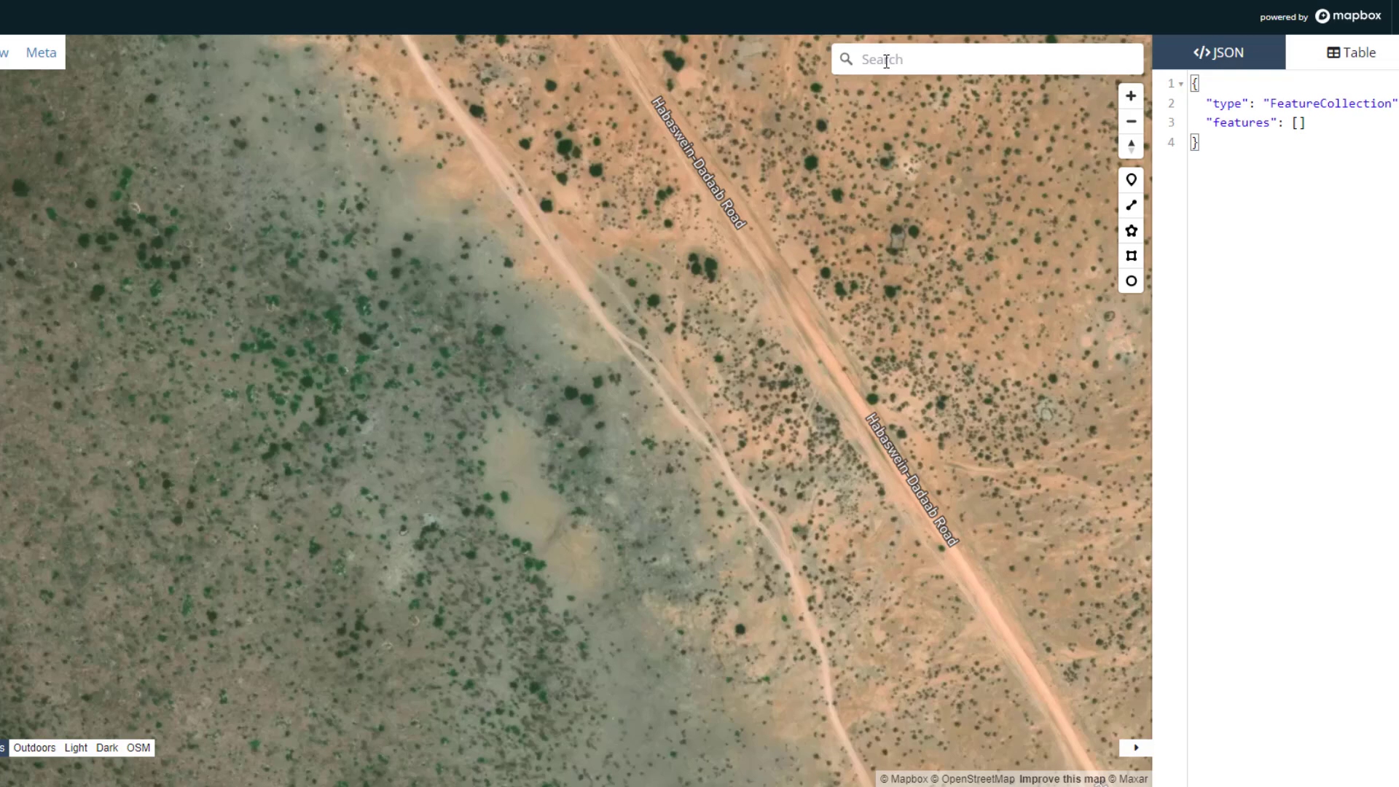
{"action": "left_click", "coordinate": [1131, 182]}
{"action": "left_click", "coordinate": [569, 412]}
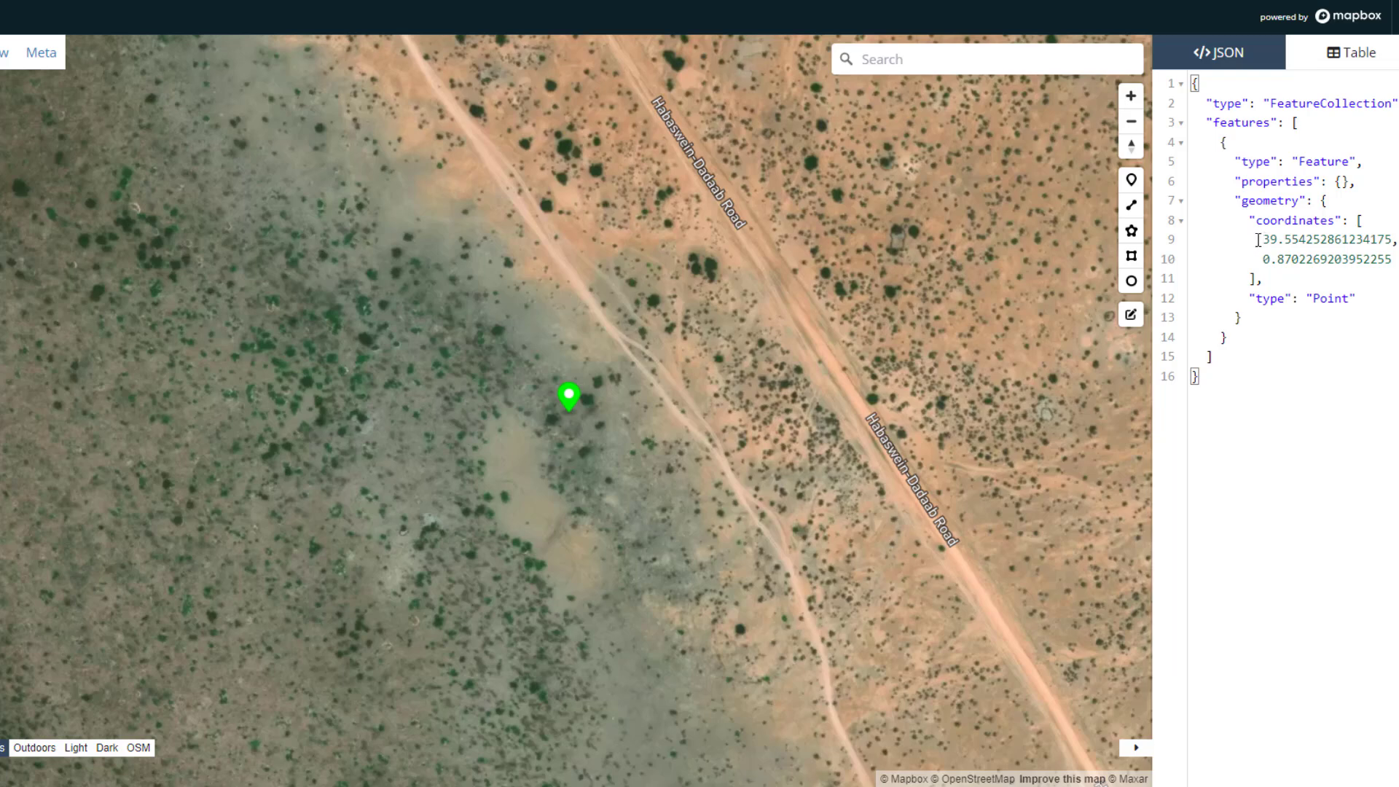
Copy the marker's first coordinate, 39.554252861234175, into the plot's Latitude in the Deforestation-Free Trade Gateway
{"action": "left_click_drag", "start_coordinate": [1264, 241], "coordinate": [1388, 239]}
{"action": "key", "text": "ctrl+c"}
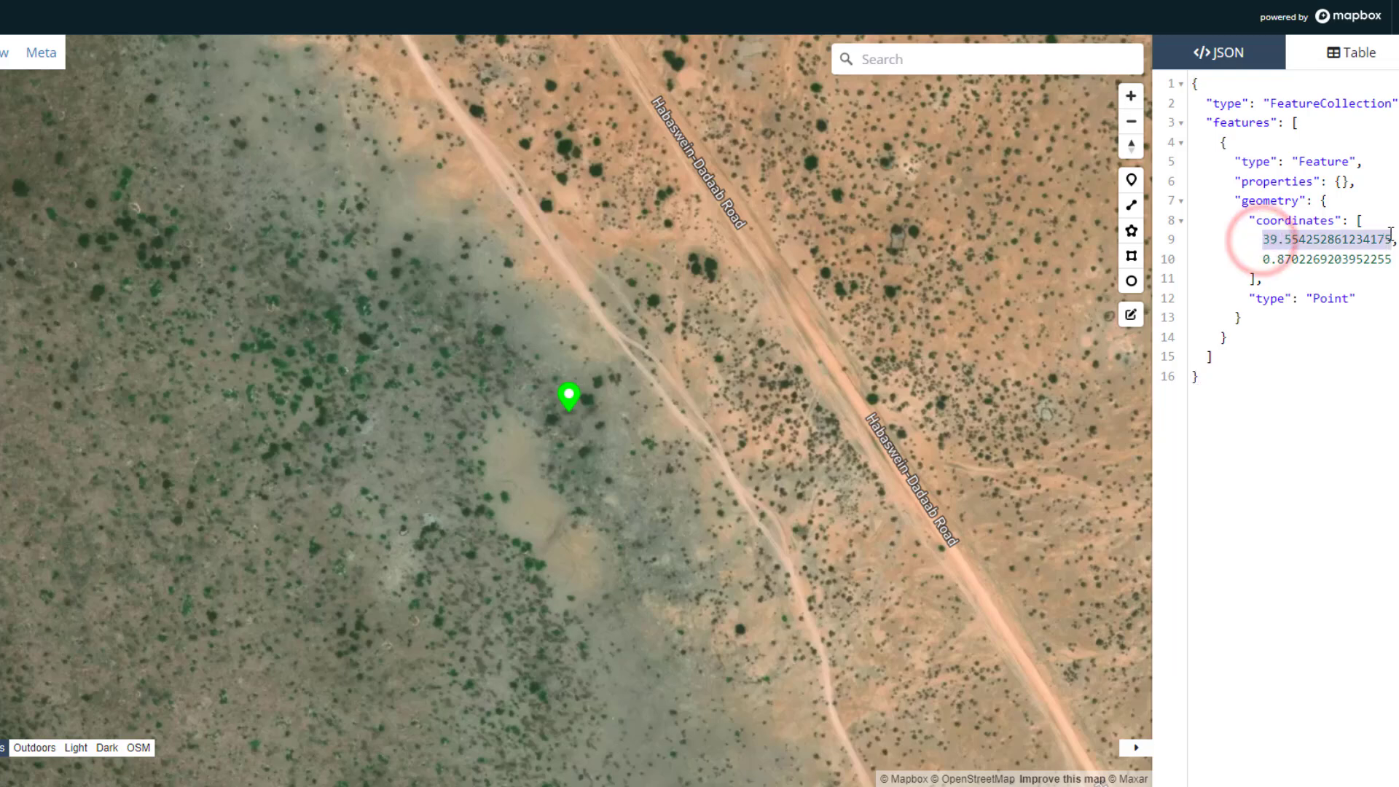
{"action": "key", "text": "alt+Tab"}
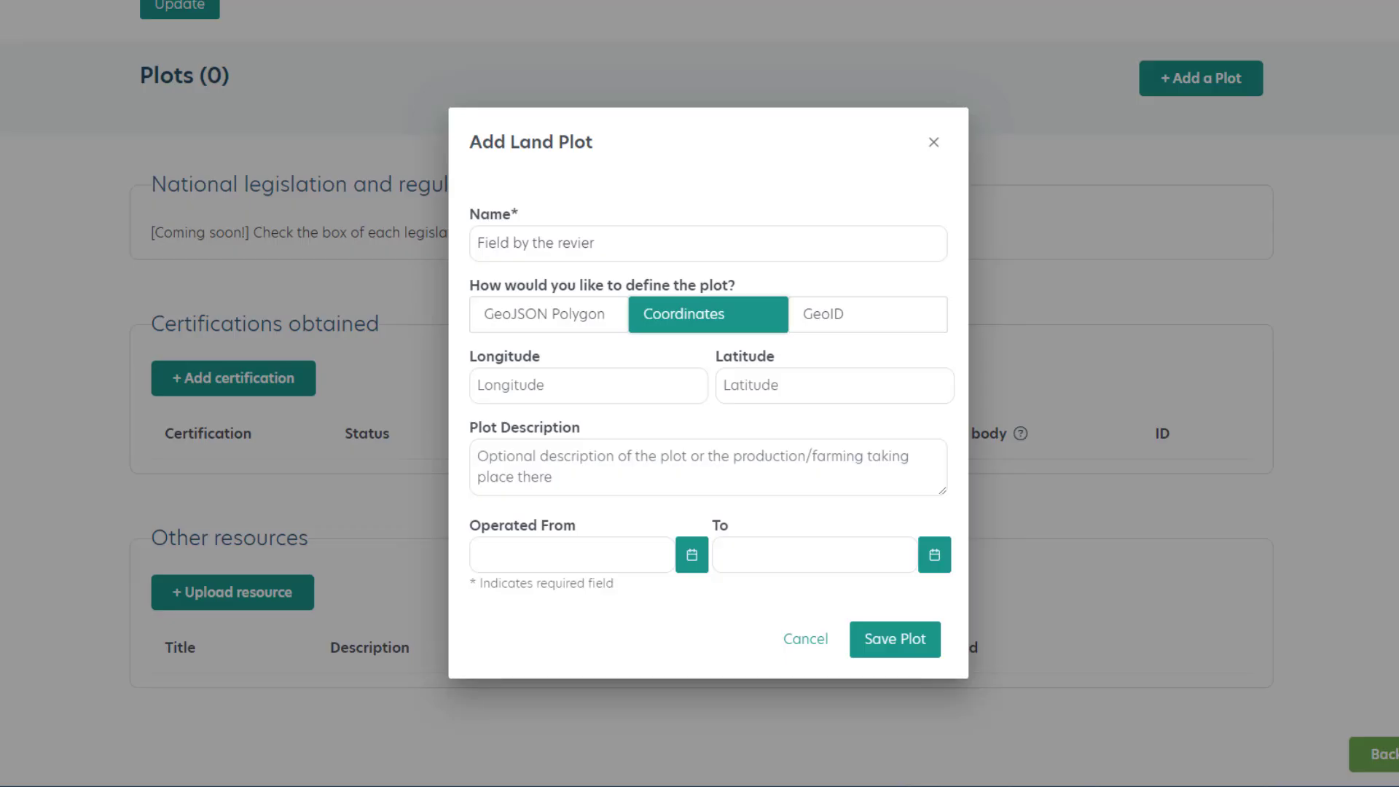
{"action": "left_click", "coordinate": [801, 379]}
{"action": "key", "text": "ctrl+v"}
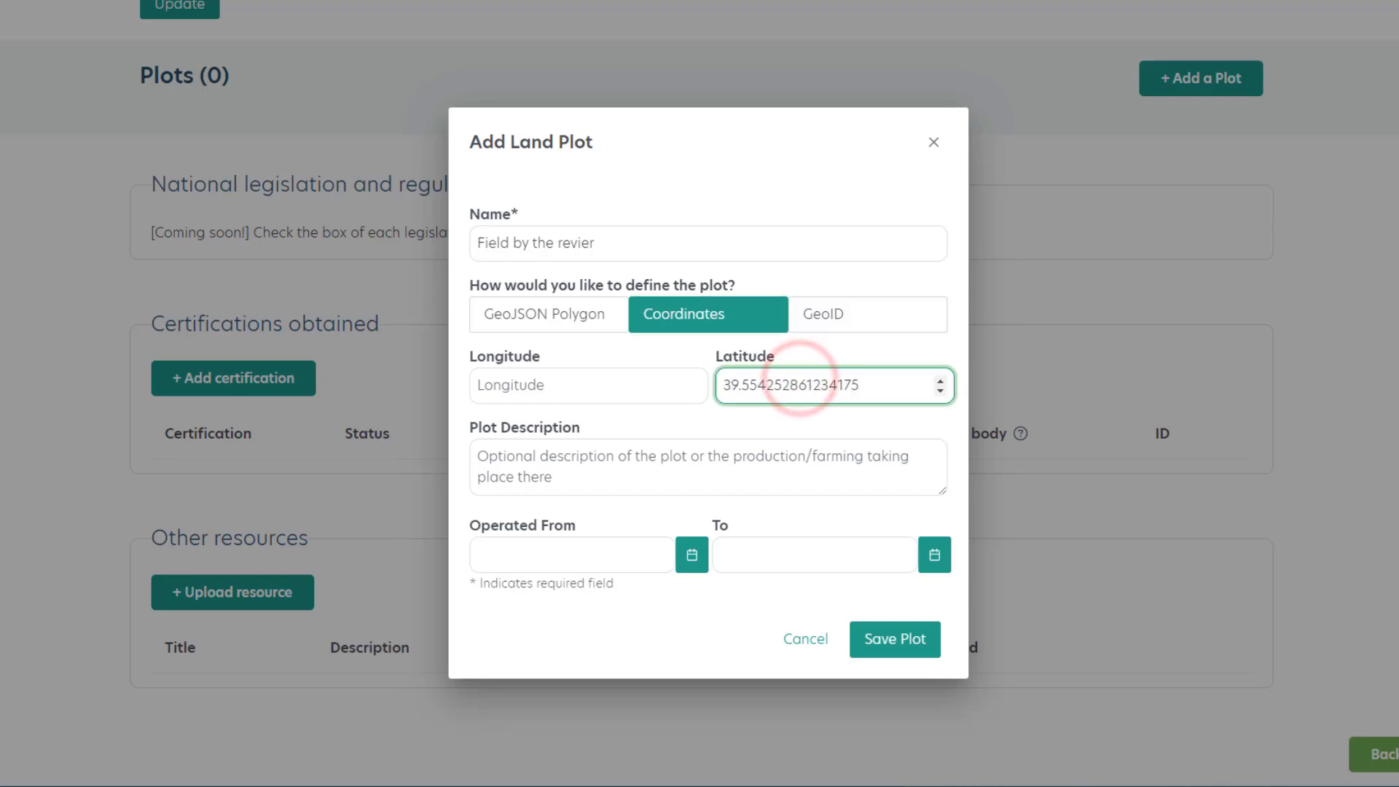
Copy the marker's second coordinate, 0.8702269203952255, from geojson.io into the plot's Longitude
{"action": "key", "text": "alt+Tab"}
{"action": "left_click_drag", "start_coordinate": [1264, 259], "coordinate": [1390, 259]}
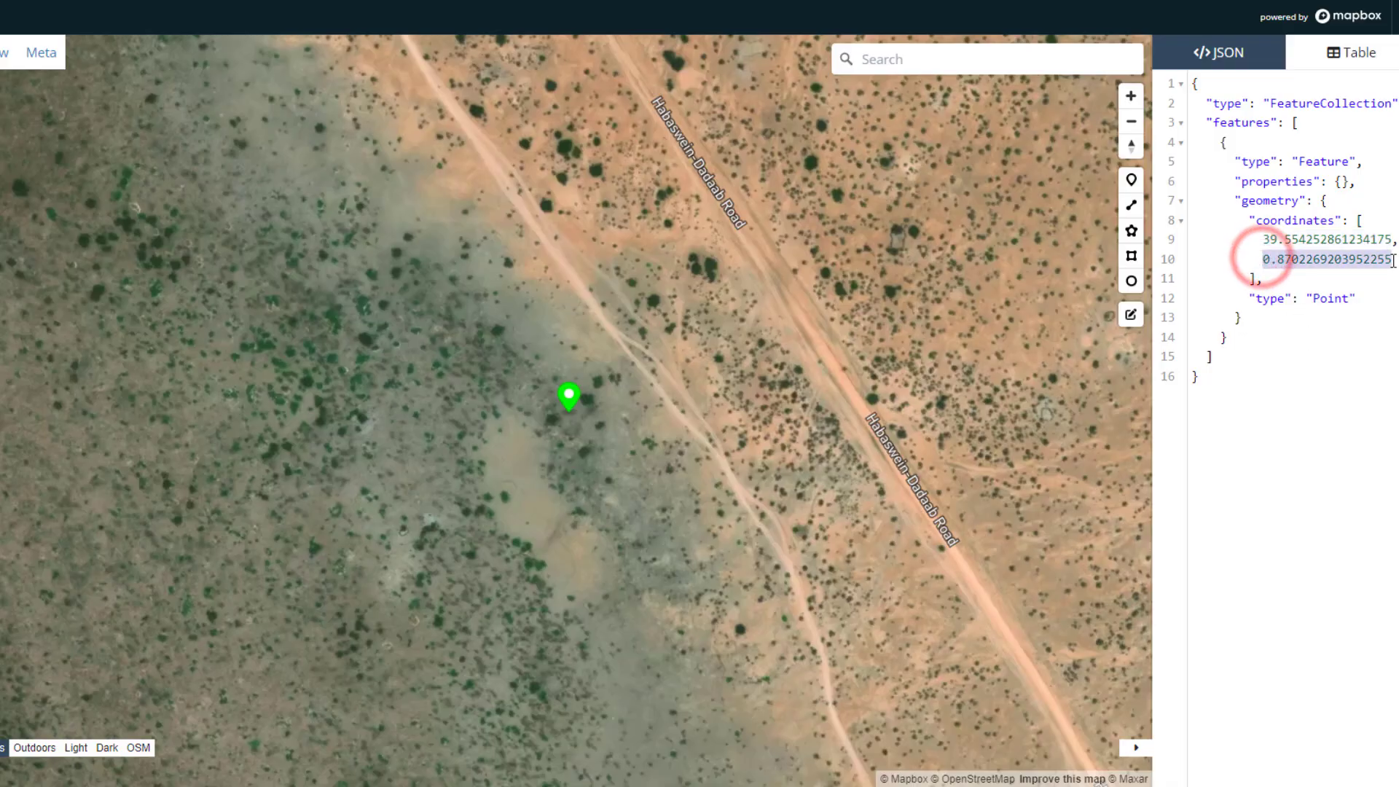
{"action": "key", "text": "ctrl+c"}
{"action": "key", "text": "alt+Tab"}
{"action": "left_click", "coordinate": [693, 384]}
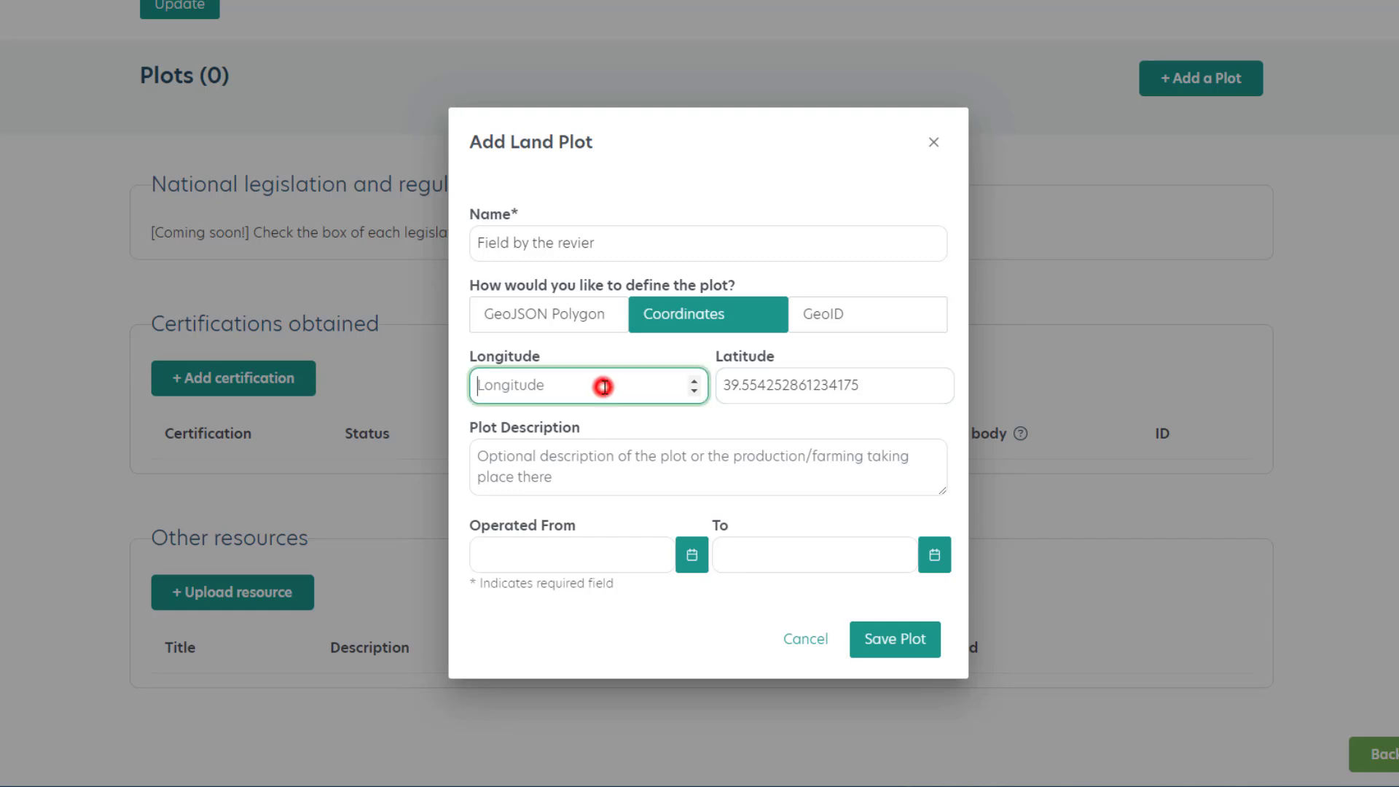
{"action": "key", "text": "ctrl+v"}
Set the plot's Operated From date to 5 February 2022 and save the plot
{"action": "left_click", "coordinate": [580, 473]}
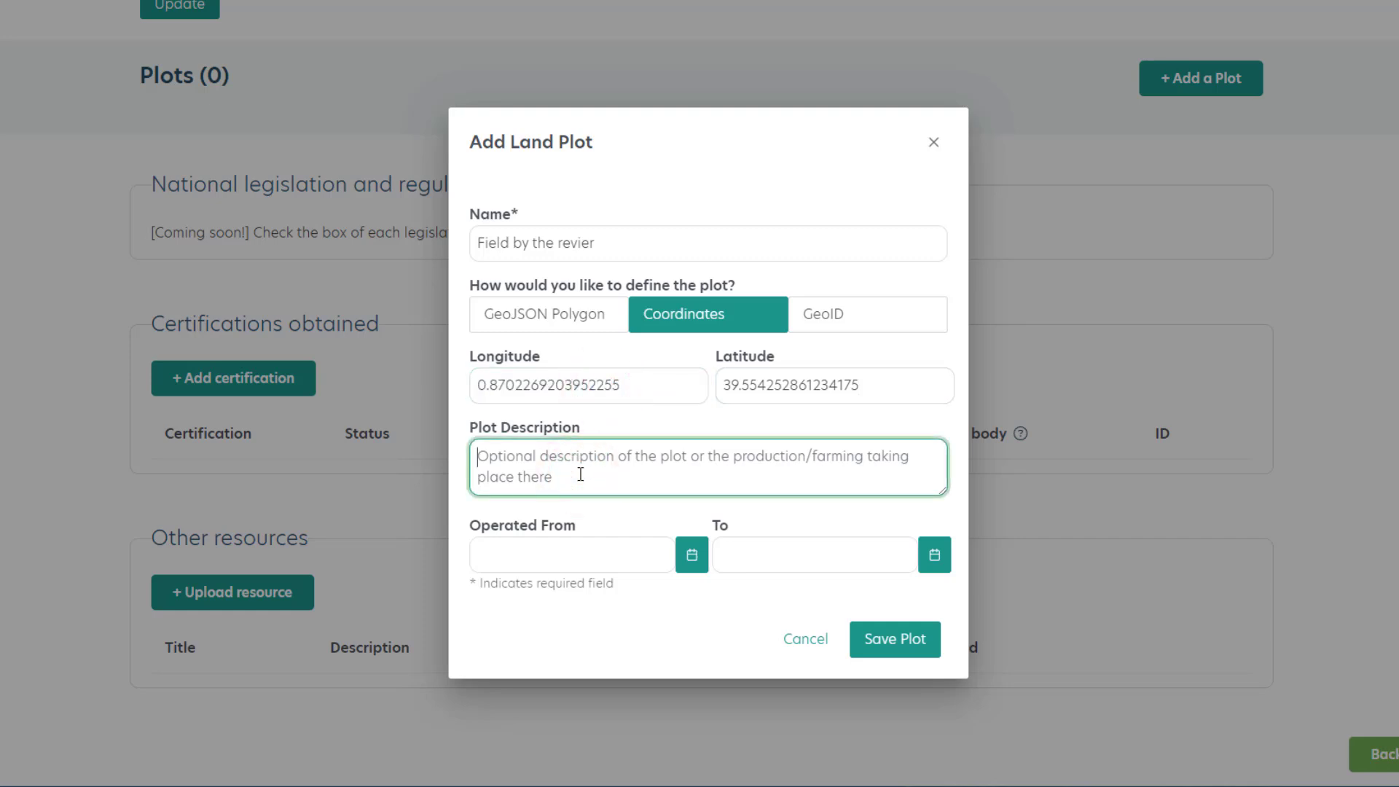
{"action": "left_click", "coordinate": [691, 555]}
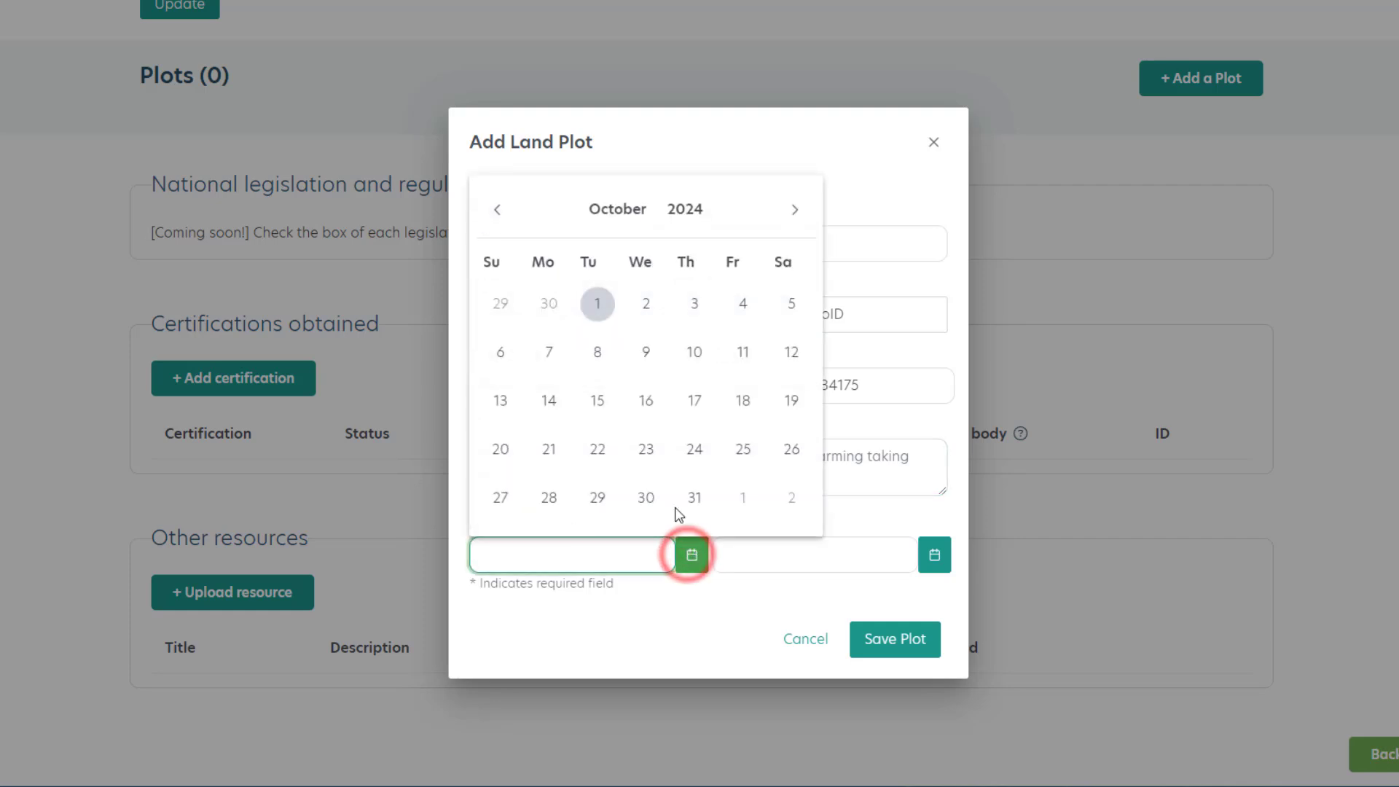
{"action": "left_click", "coordinate": [704, 212]}
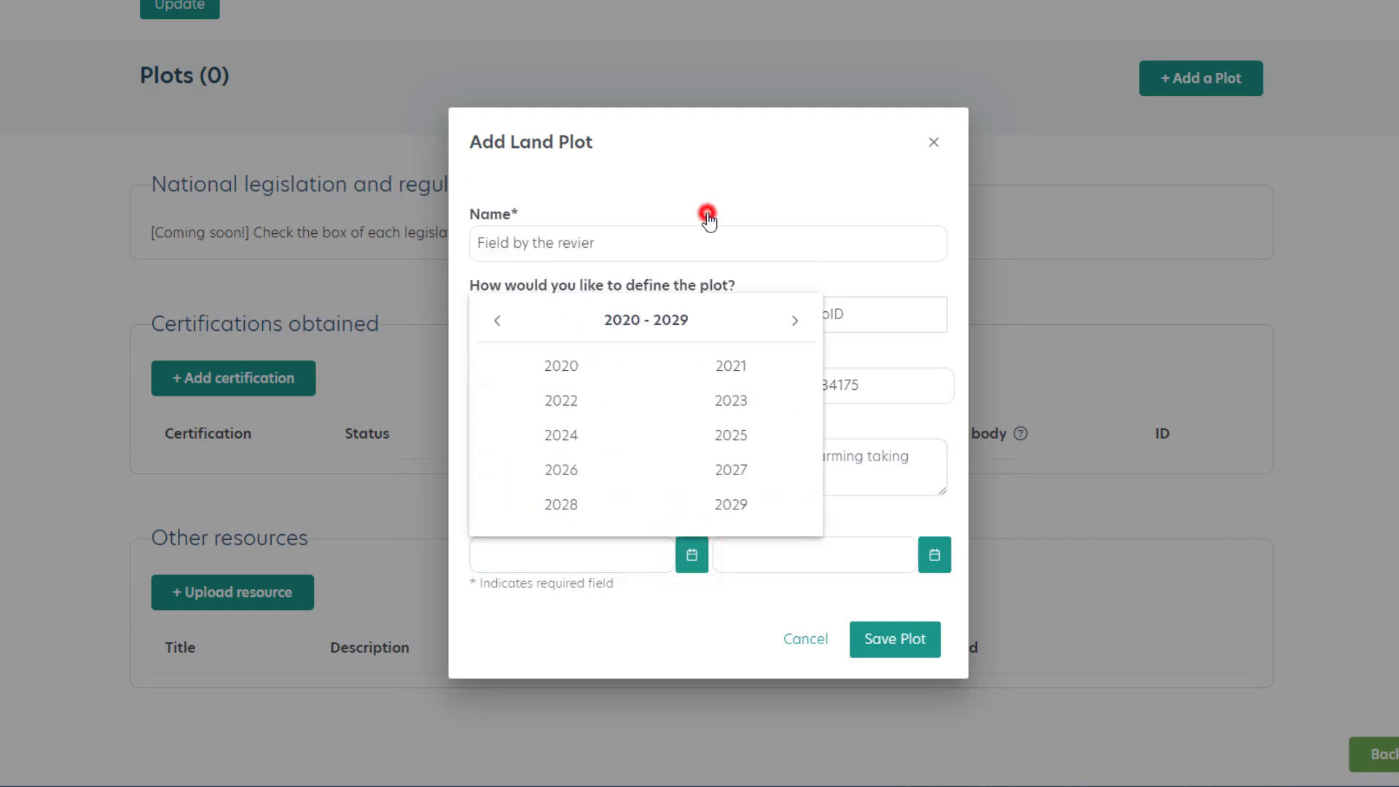
{"action": "left_click", "coordinate": [571, 421]}
{"action": "left_click", "coordinate": [625, 405]}
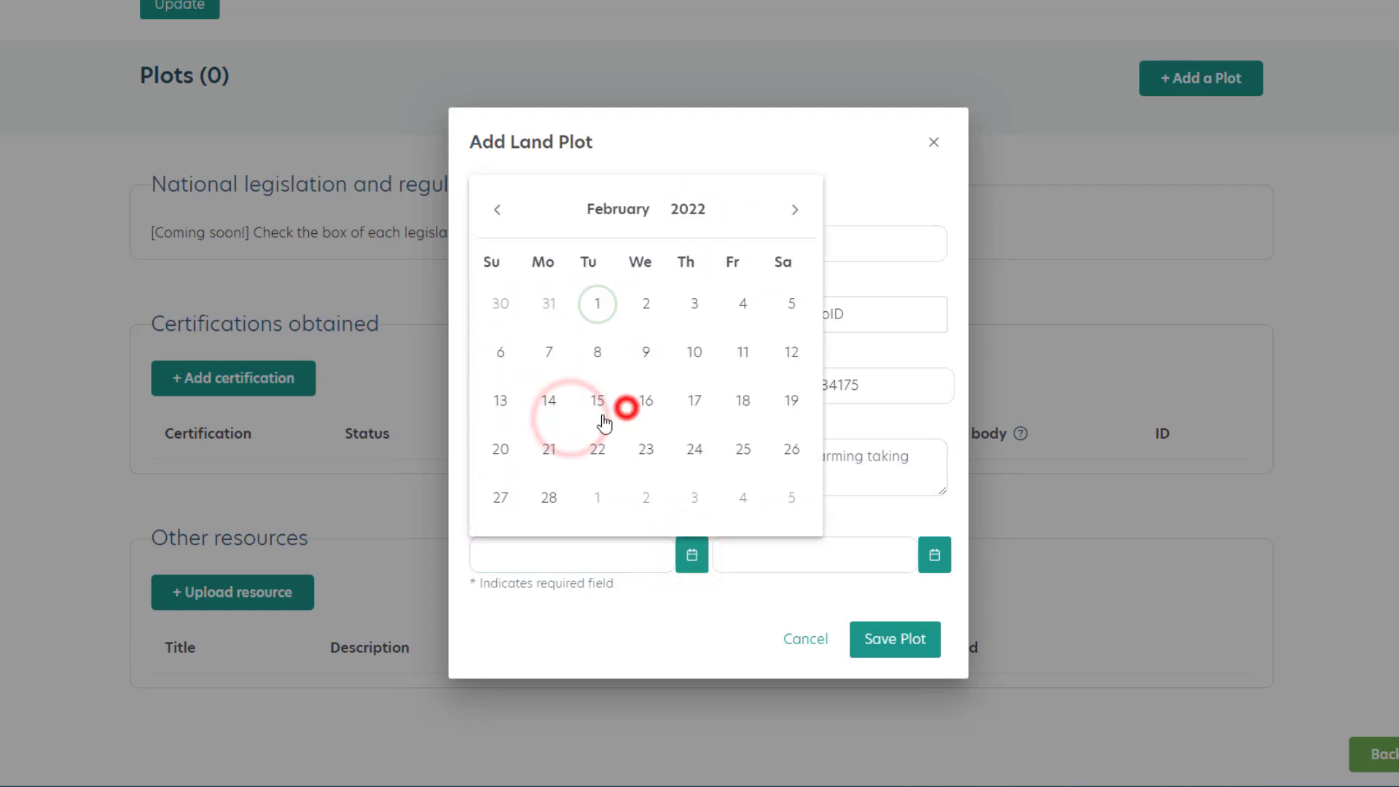
{"action": "left_click", "coordinate": [512, 365]}
{"action": "left_click", "coordinate": [896, 641]}
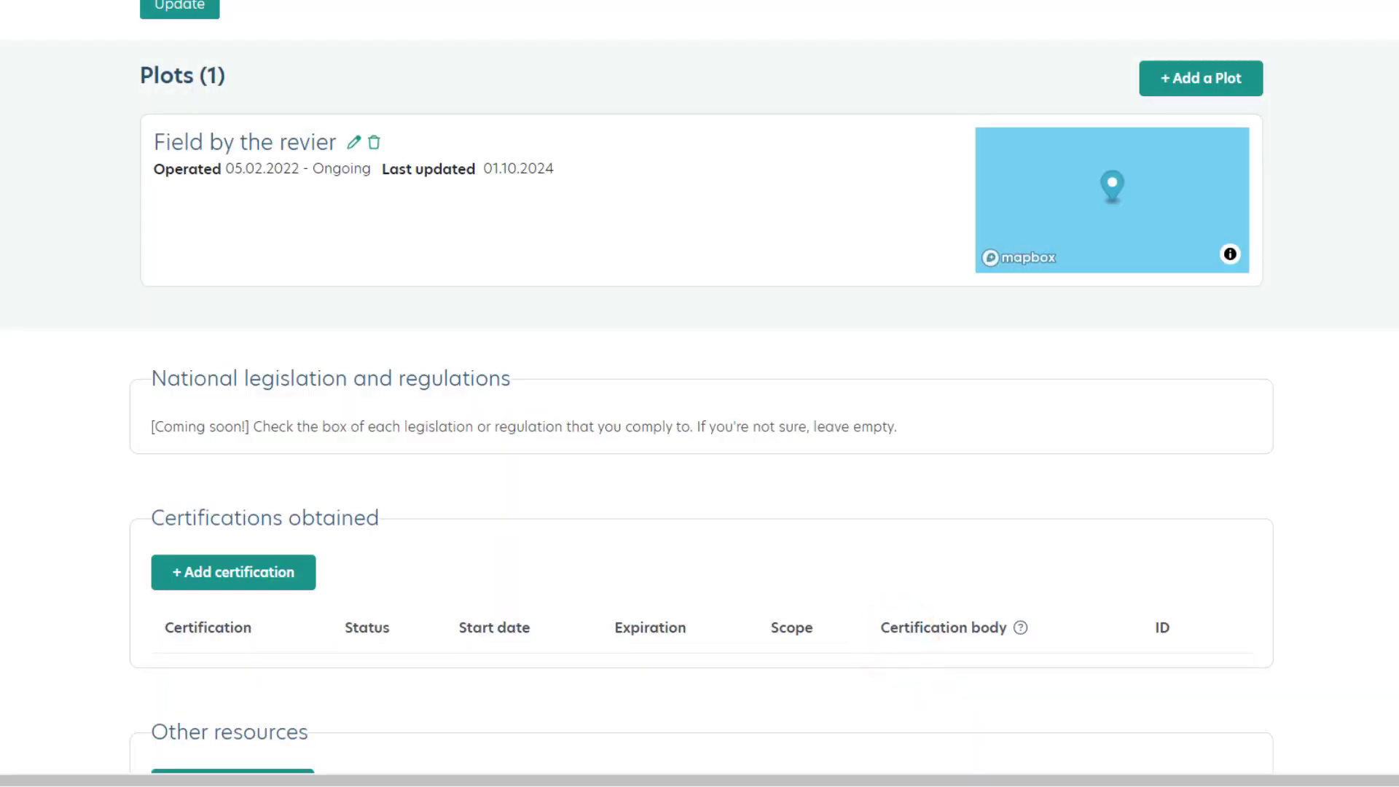
Keep GeoJSON Polygon as the definition method for another land plot and name it "Plot by the mountain"
{"action": "scroll", "coordinate": [700, 394], "scroll_direction": "up", "scroll_amount": 1}
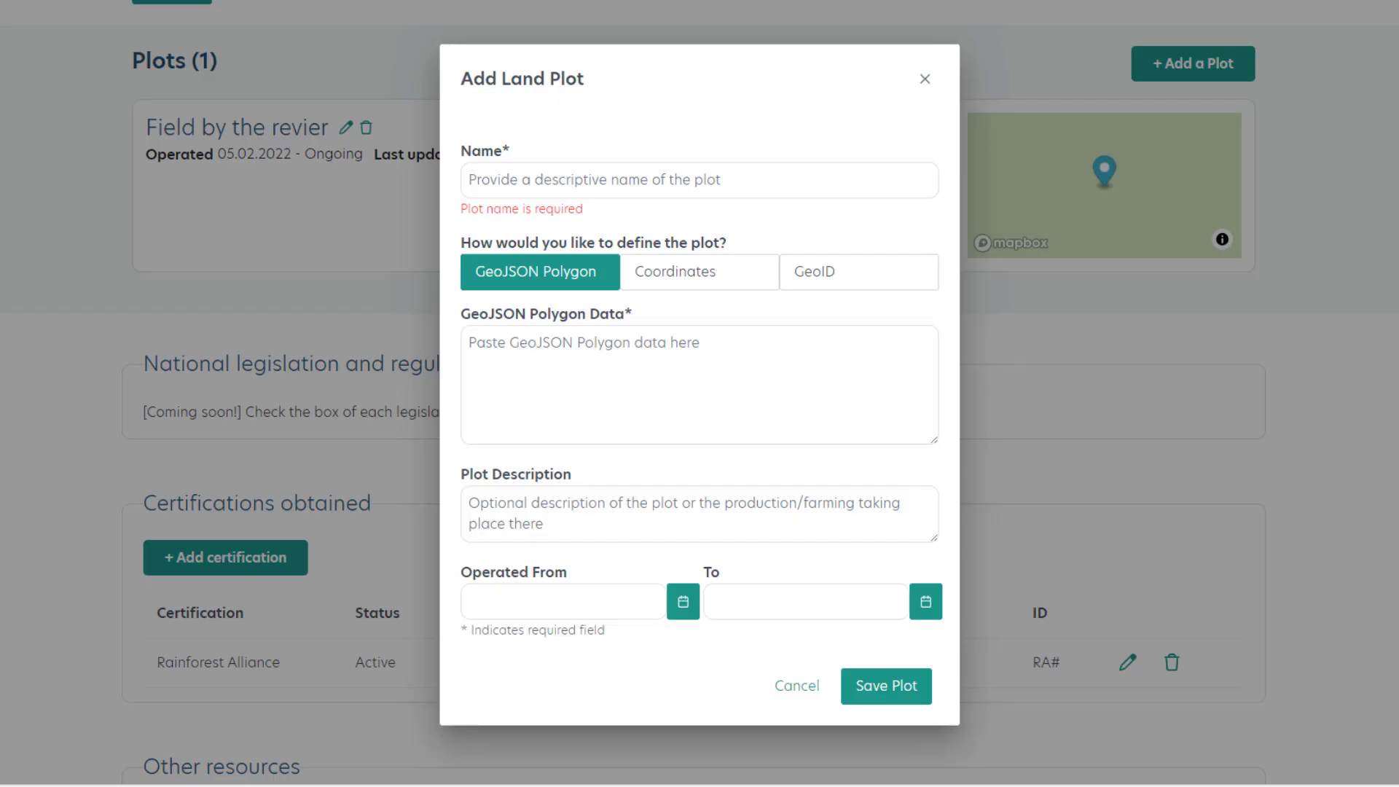
{"action": "left_click", "coordinate": [723, 401]}
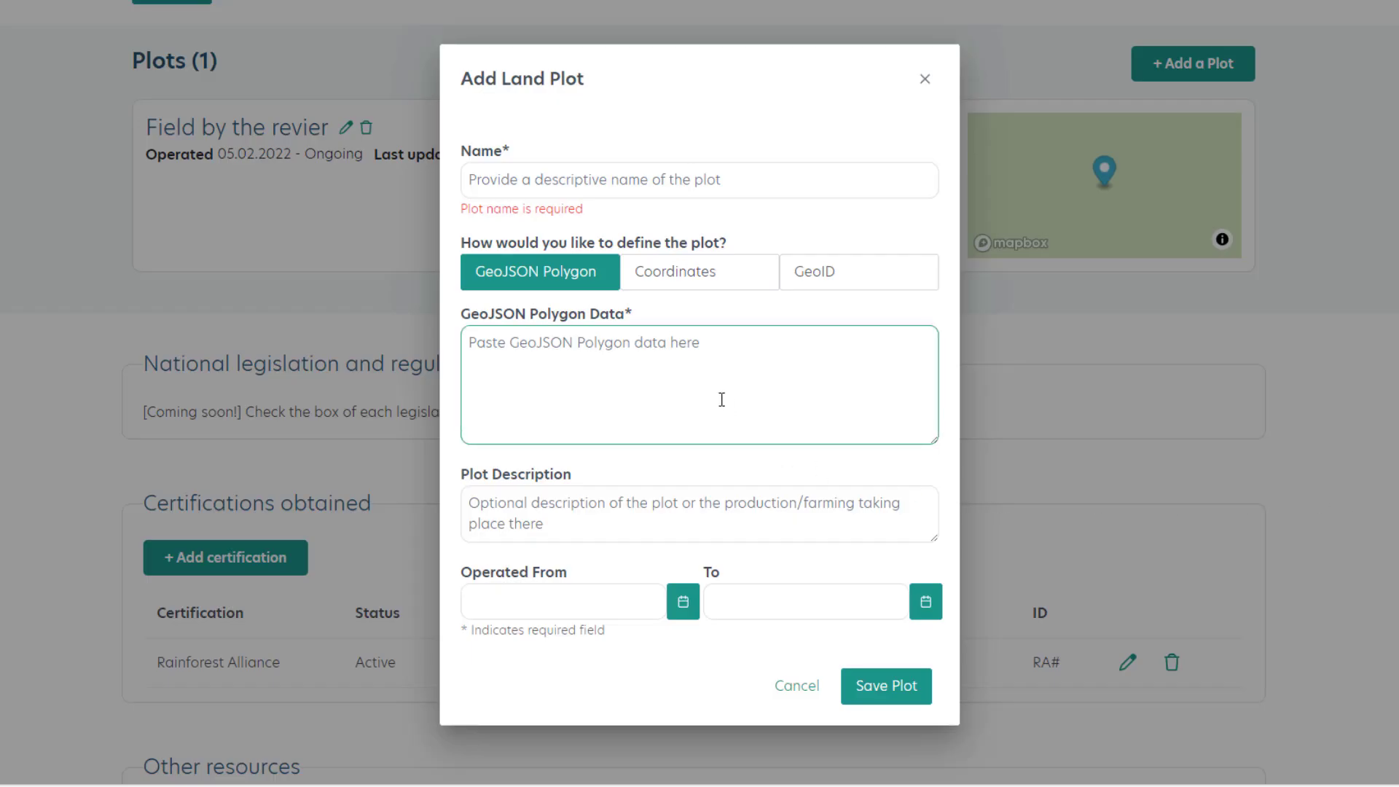
{"action": "left_click", "coordinate": [544, 289]}
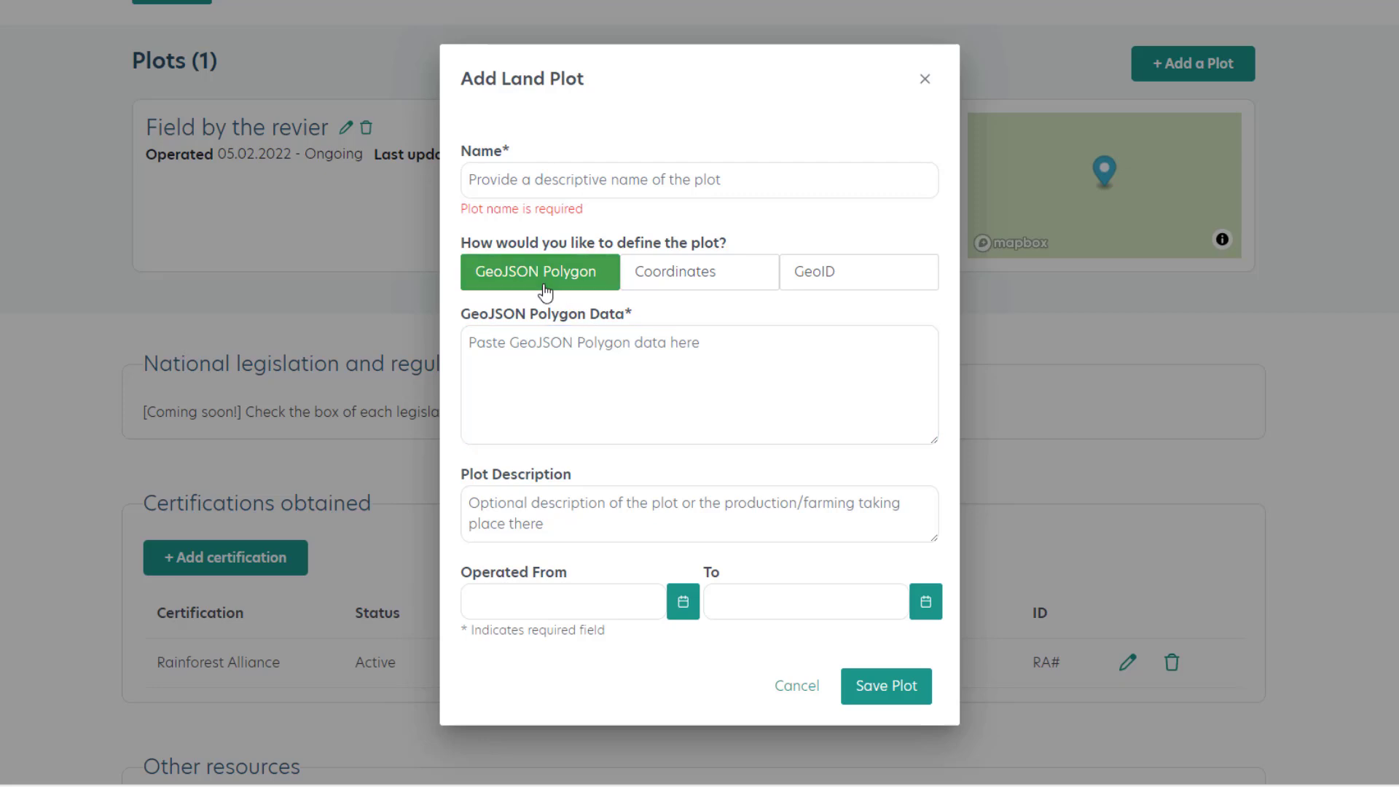
{"action": "left_click", "coordinate": [561, 184]}
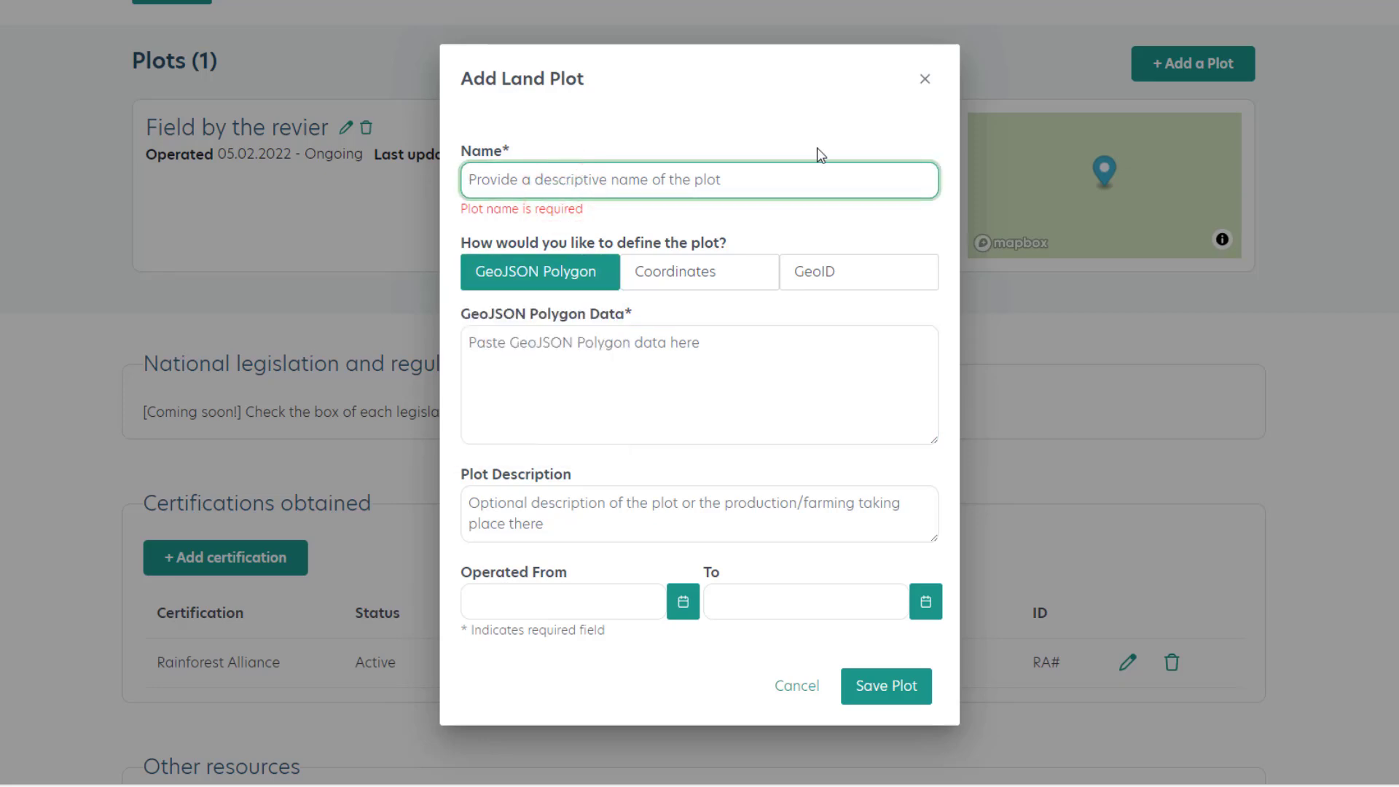
{"action": "type", "text": "Plot "}
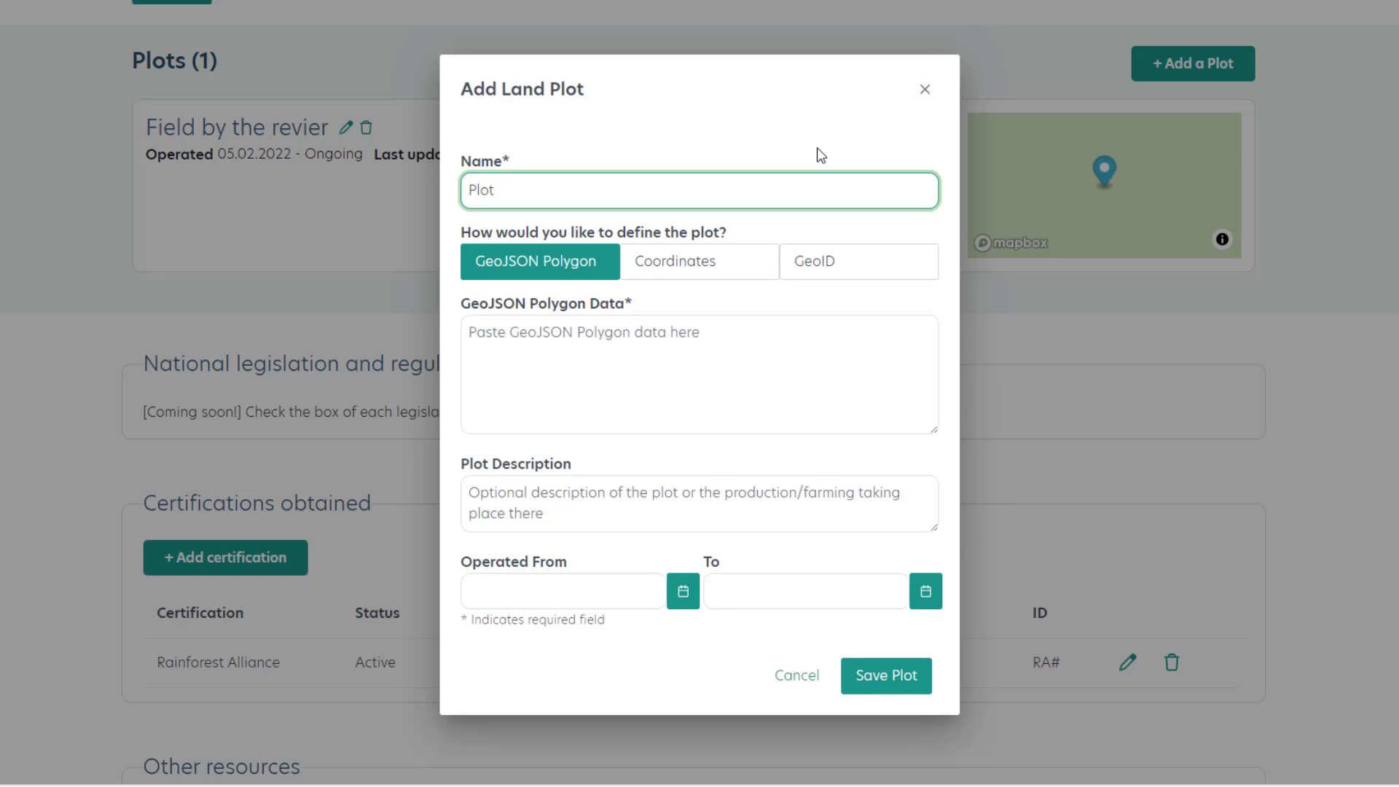
{"action": "type", "text": "by the mountain"}
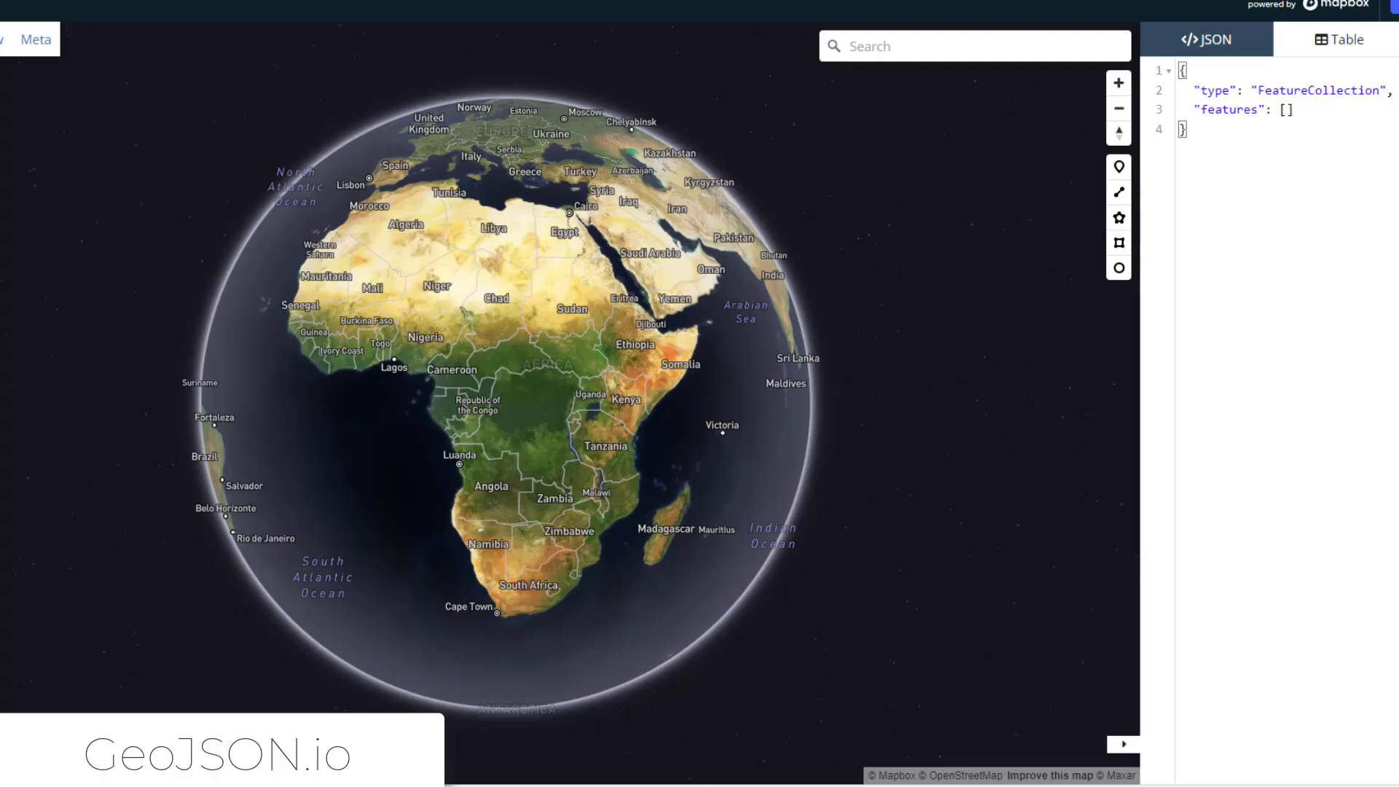
Locate the dark green forest patch southeast of Bura East, Kenya, on the geojson.io map
{"action": "scroll", "coordinate": [627, 399], "scroll_direction": "up", "scroll_amount": 2}
{"action": "scroll", "coordinate": [628, 400], "scroll_direction": "up", "scroll_amount": 5}
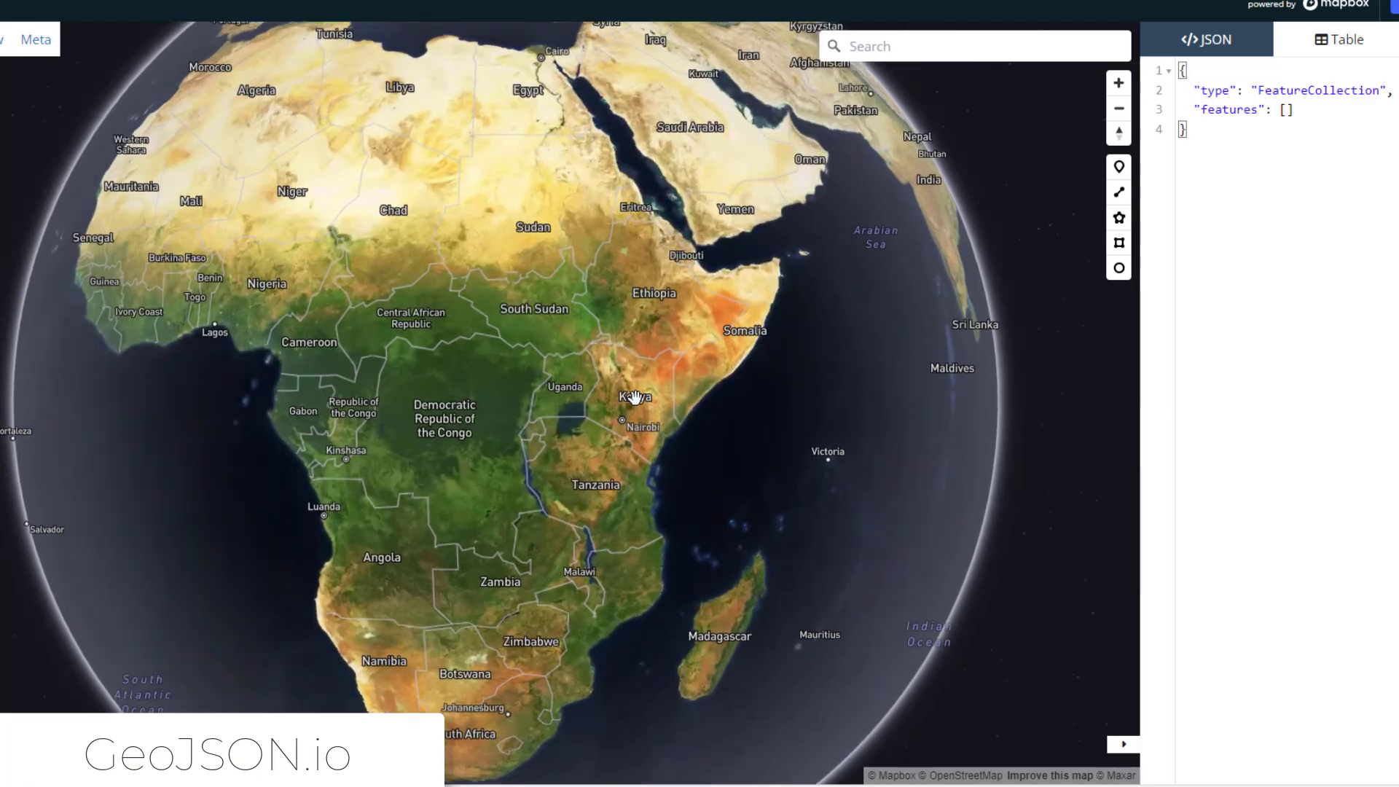
{"action": "scroll", "coordinate": [662, 490], "scroll_direction": "up", "scroll_amount": 5}
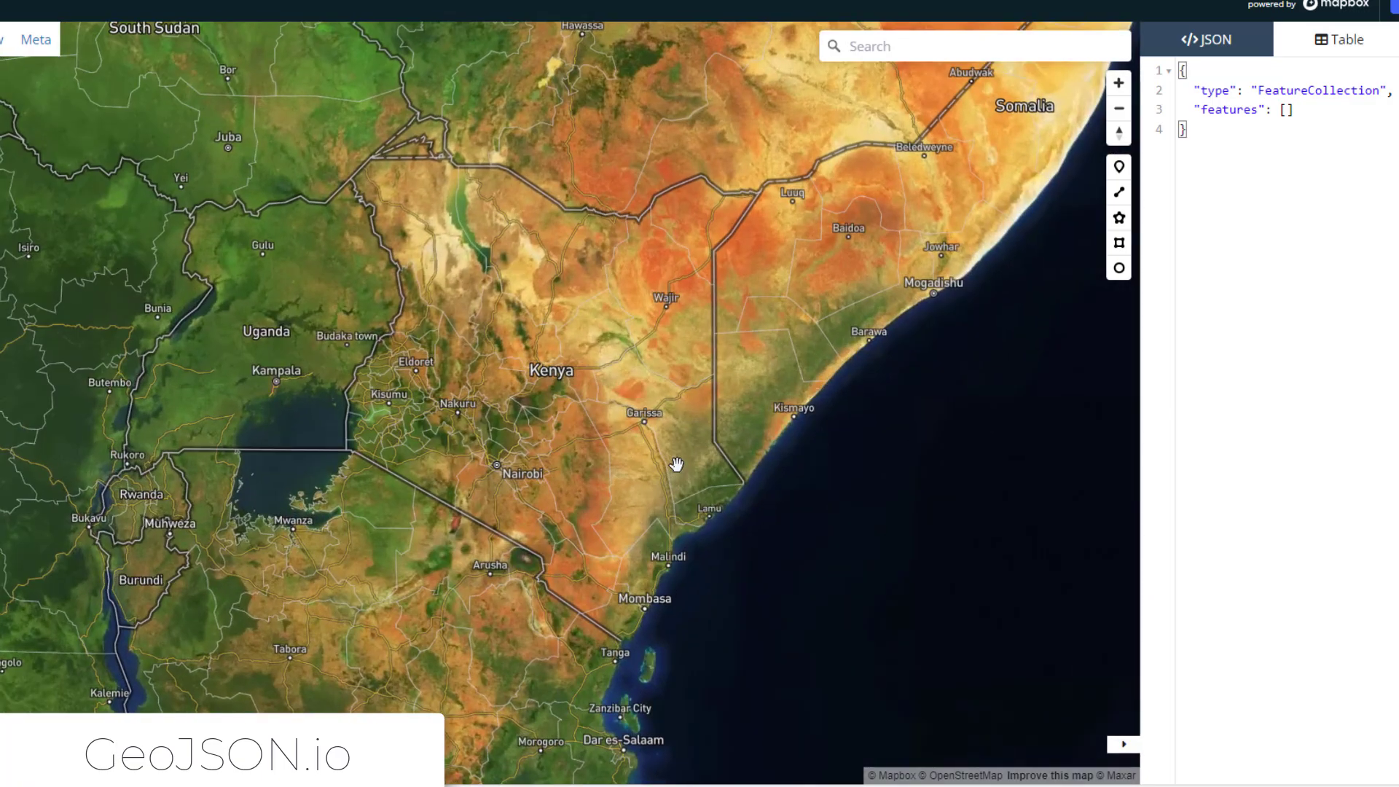
{"action": "scroll", "coordinate": [698, 458], "scroll_direction": "up", "scroll_amount": 5}
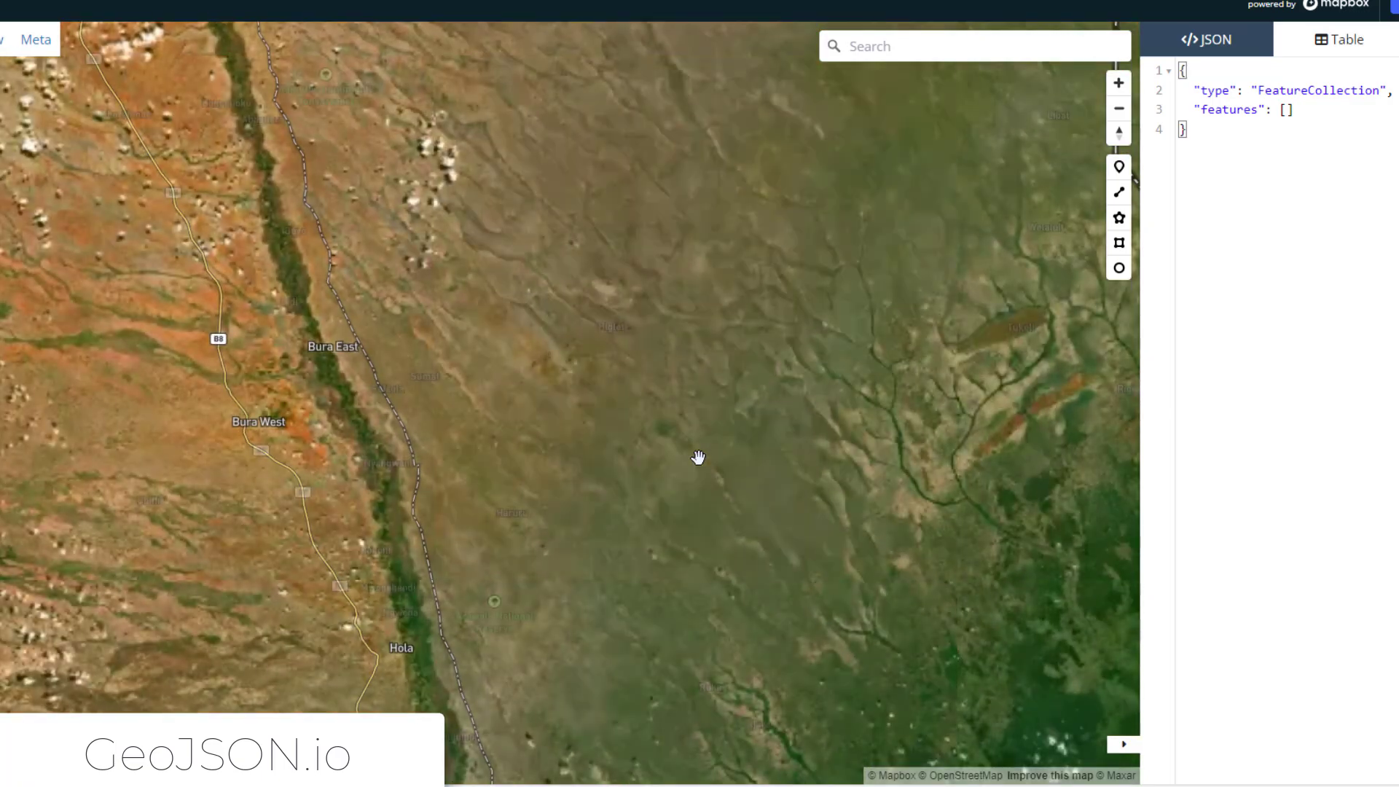
{"action": "left_click_drag", "start_coordinate": [897, 487], "coordinate": [570, 437]}
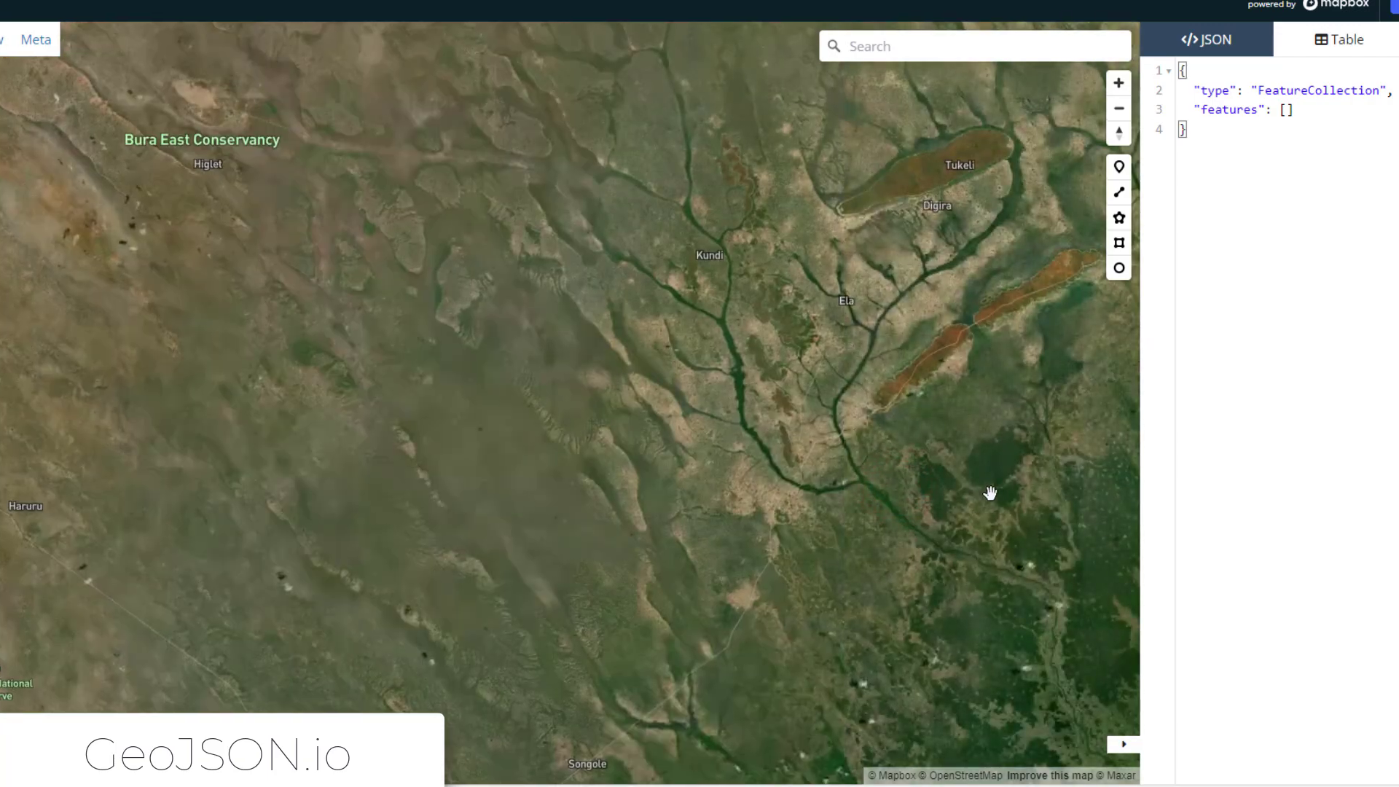
{"action": "scroll", "coordinate": [987, 490], "scroll_direction": "up", "scroll_amount": 5}
{"action": "left_click_drag", "start_coordinate": [1049, 590], "coordinate": [440, 399]}
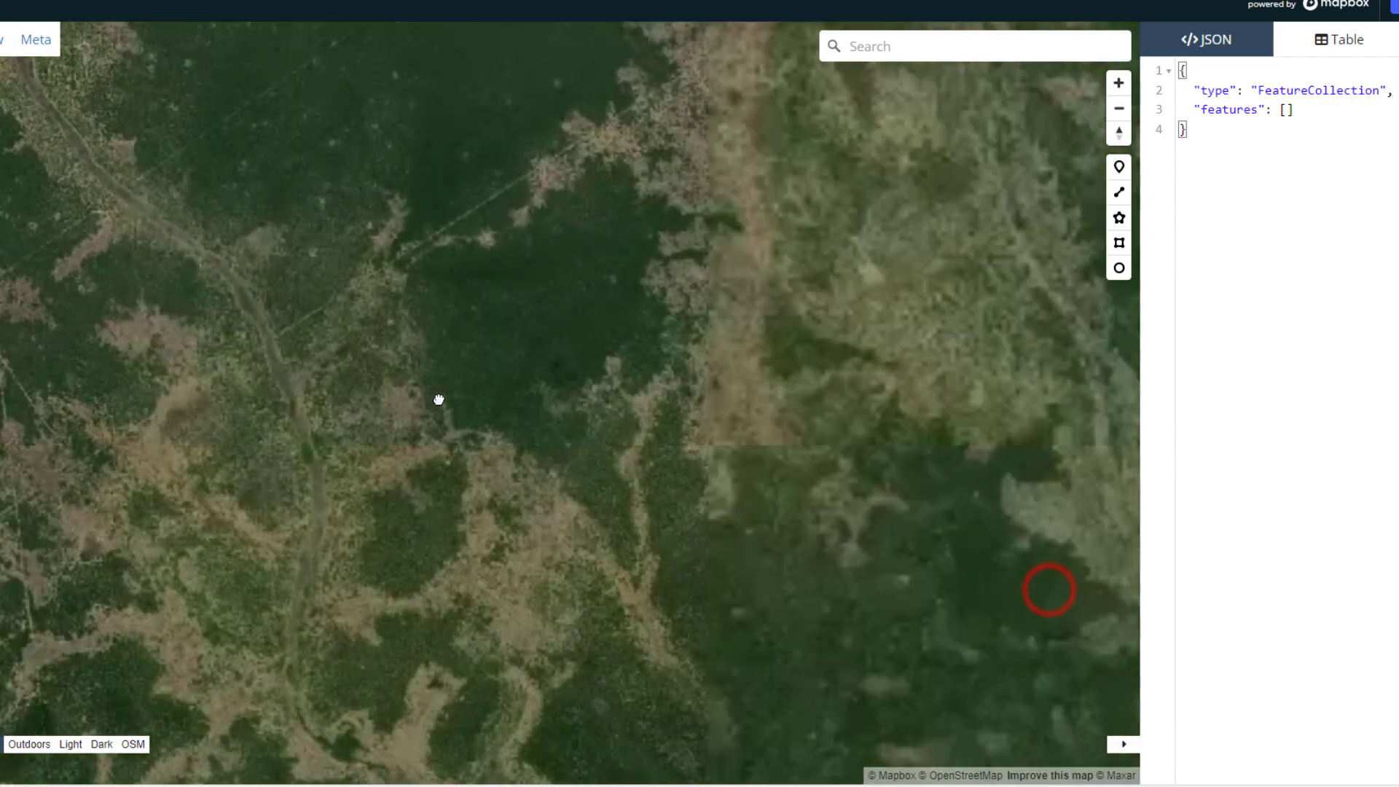
{"action": "scroll", "coordinate": [593, 406], "scroll_direction": "up", "scroll_amount": 5}
{"action": "left_click_drag", "start_coordinate": [618, 356], "coordinate": [705, 571]}
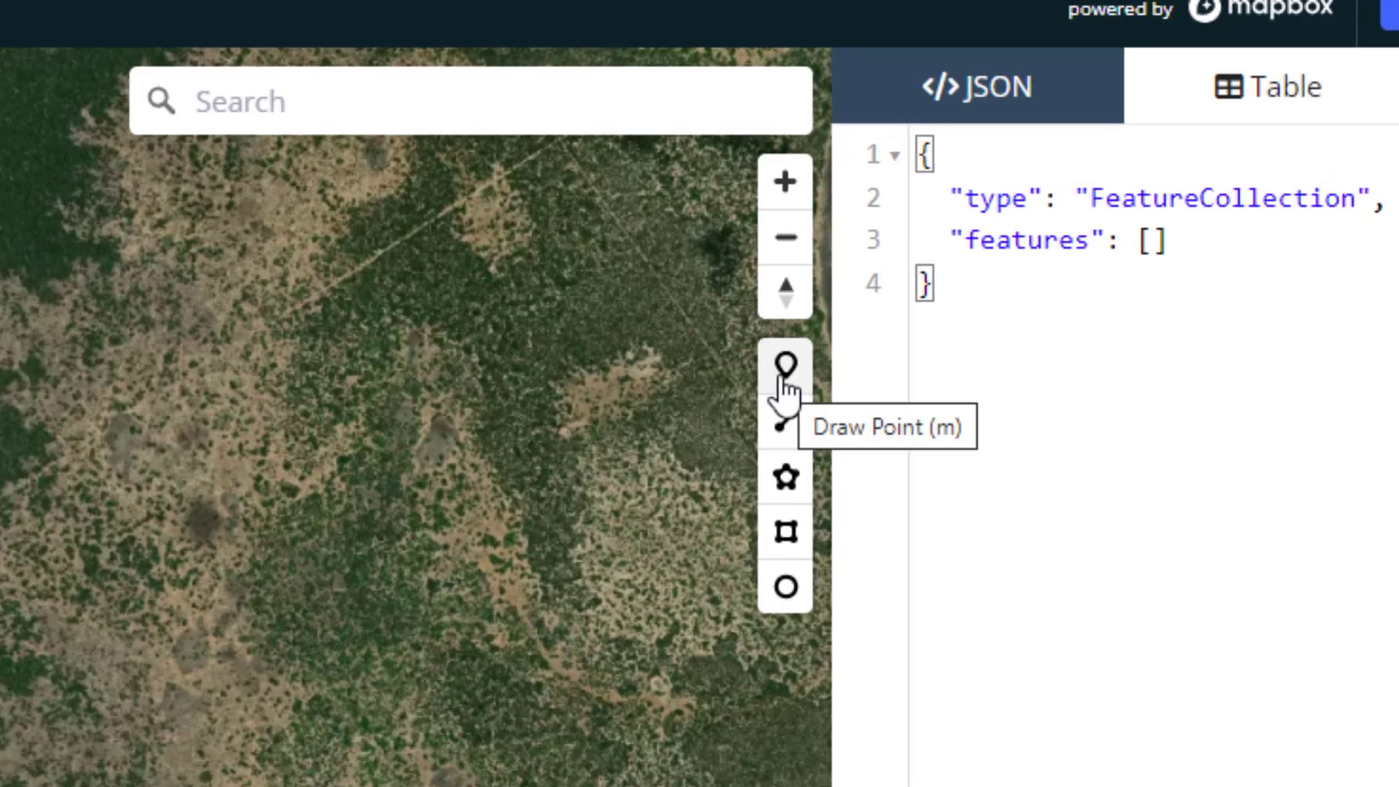
Draw a closed polygon around the dark green forest patch, following its edges with a notch in the southern side
{"action": "left_click", "coordinate": [788, 481]}
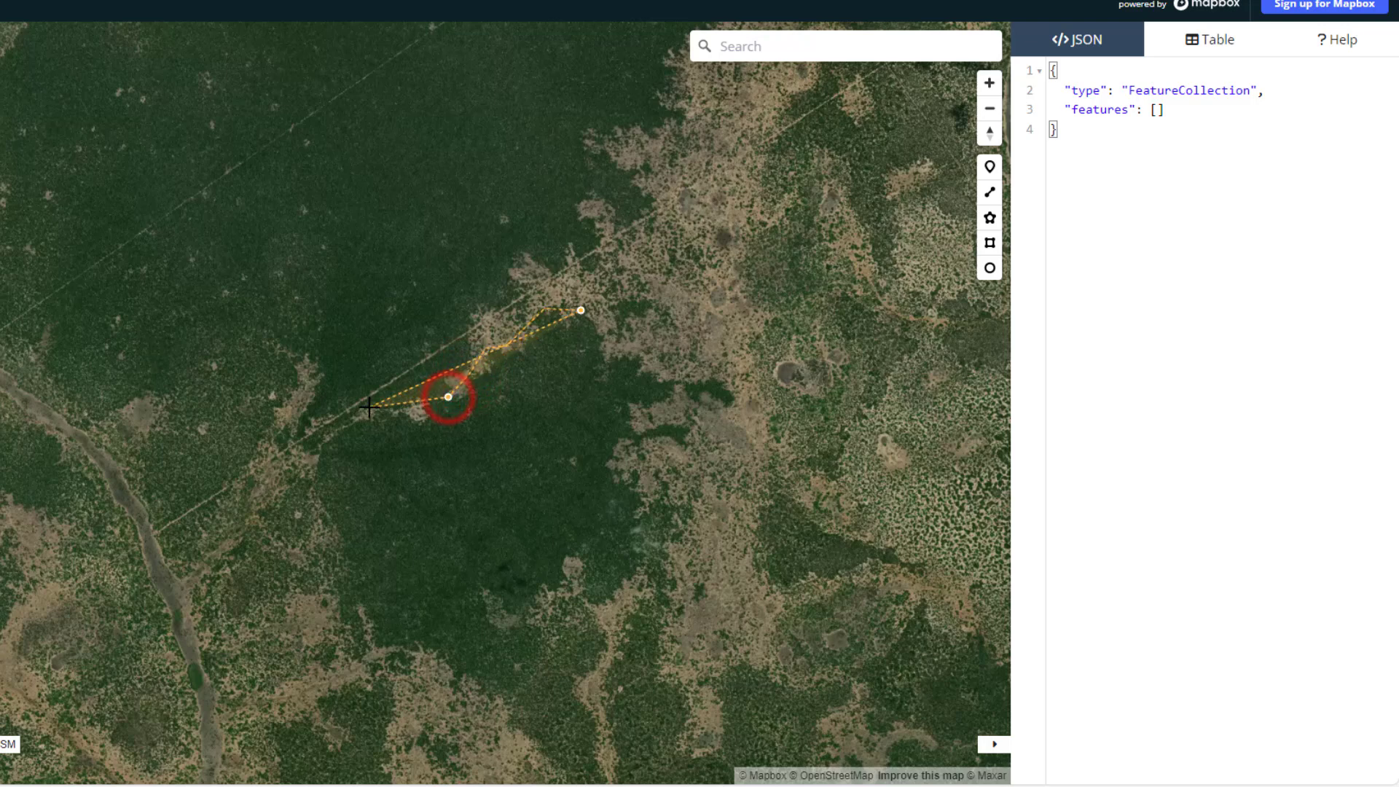
{"action": "left_click", "coordinate": [315, 490]}
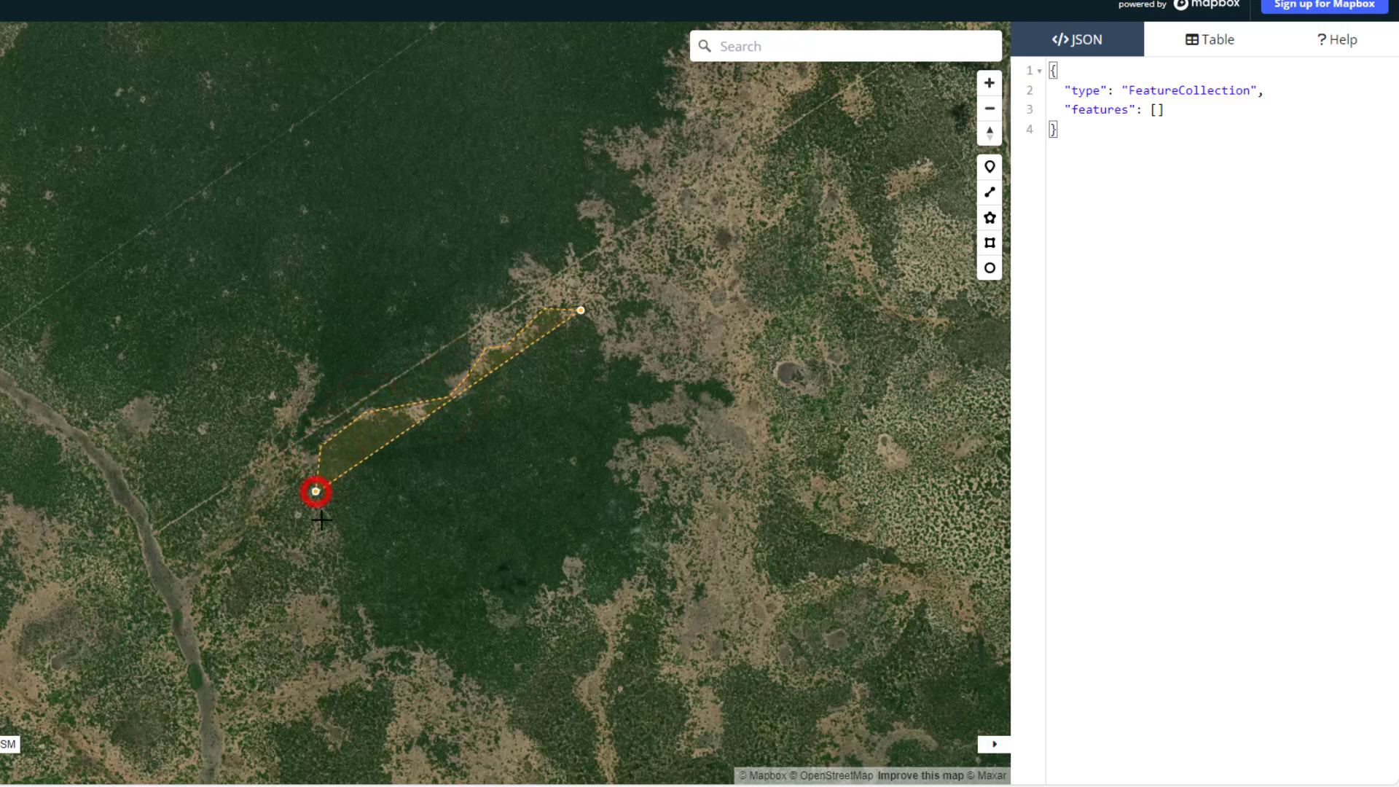
{"action": "left_click", "coordinate": [347, 548]}
{"action": "left_click", "coordinate": [359, 615]}
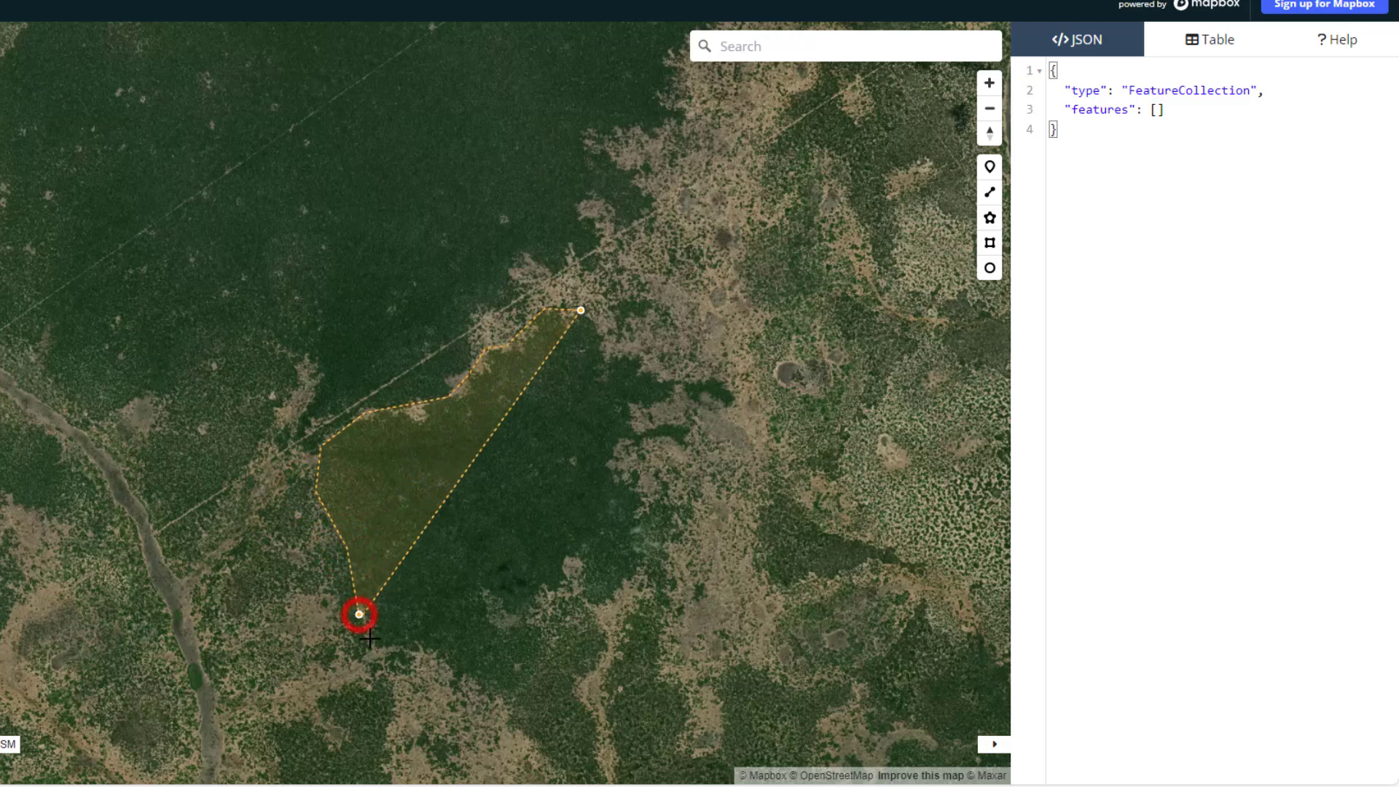
{"action": "left_click", "coordinate": [370, 649]}
{"action": "left_click", "coordinate": [504, 634]}
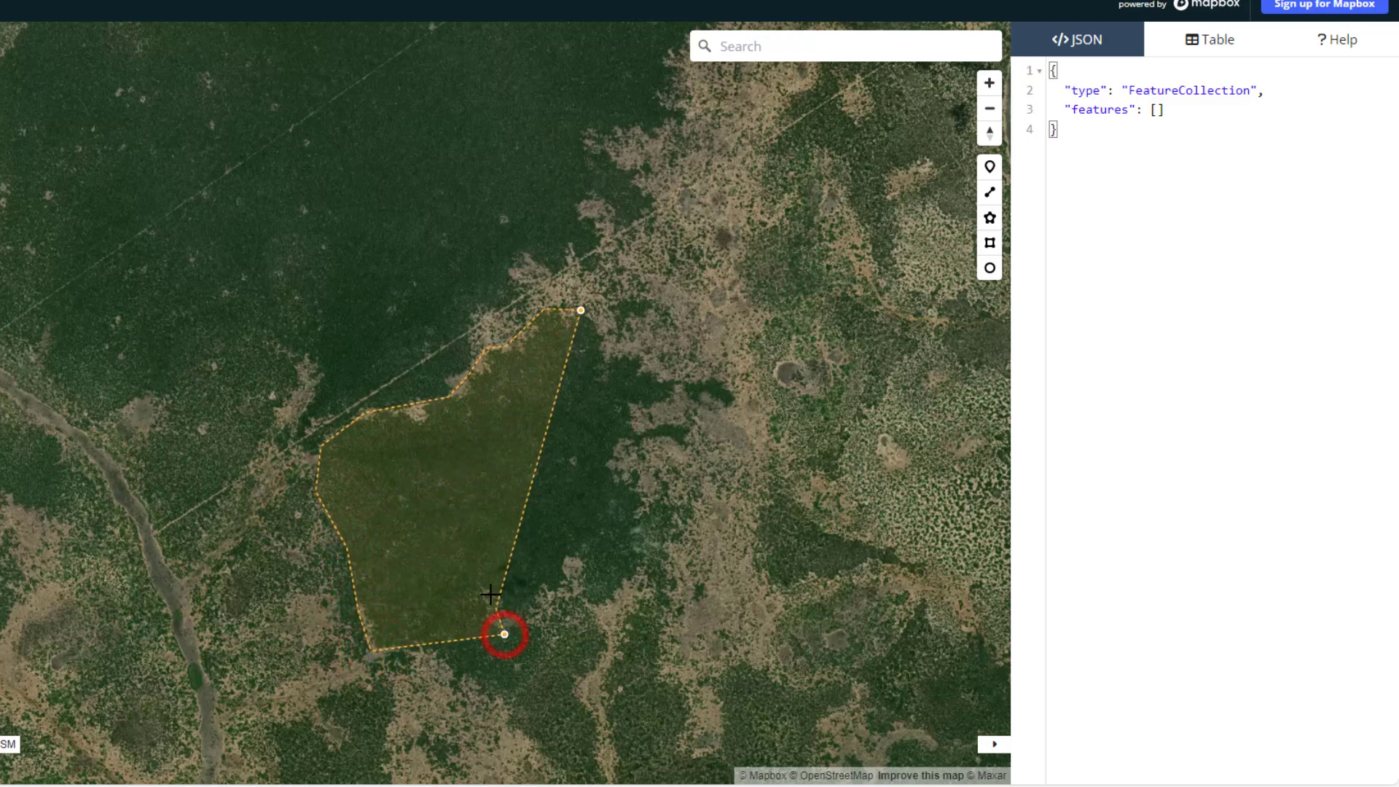
{"action": "left_click", "coordinate": [485, 587]}
{"action": "left_click", "coordinate": [528, 618]}
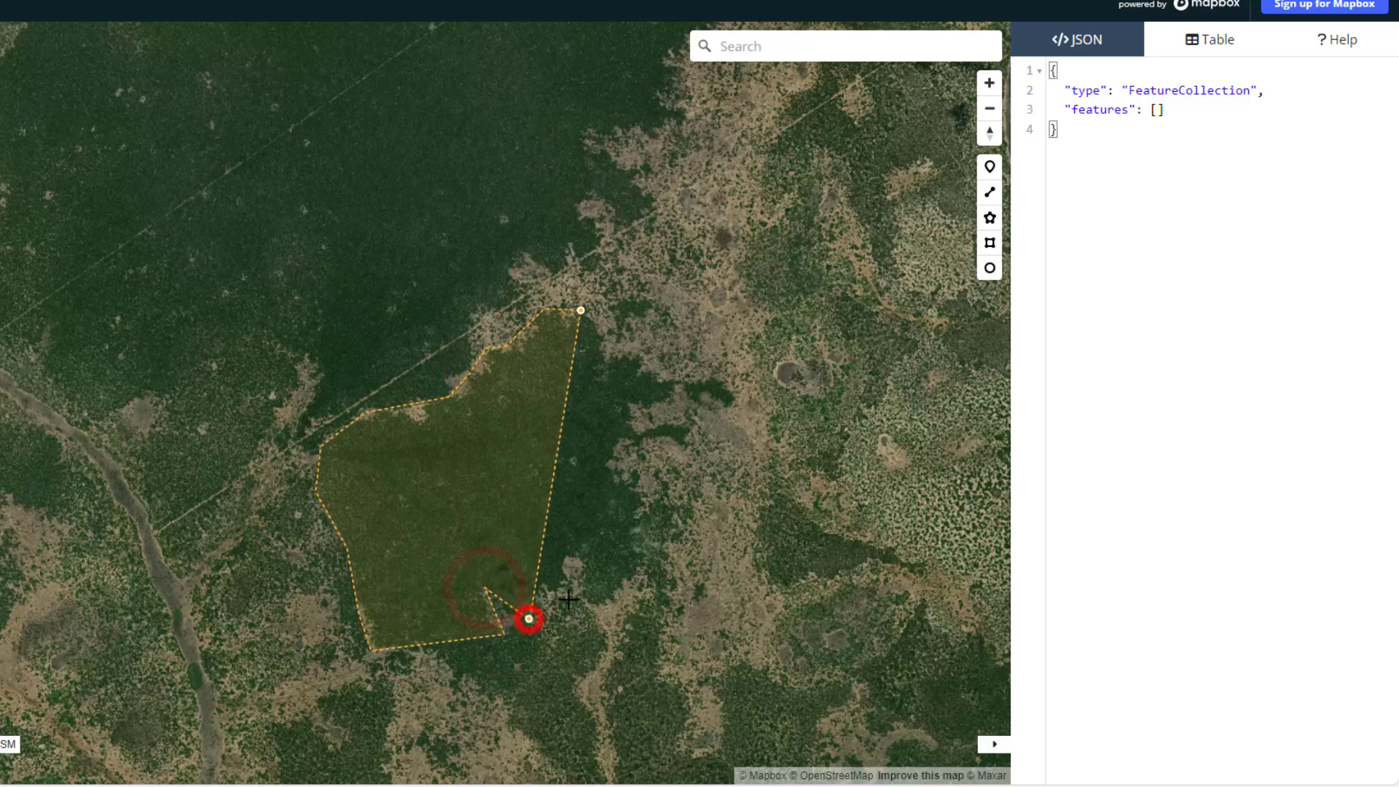
{"action": "left_click", "coordinate": [578, 555]}
{"action": "left_click", "coordinate": [611, 468]}
{"action": "left_click", "coordinate": [673, 384]}
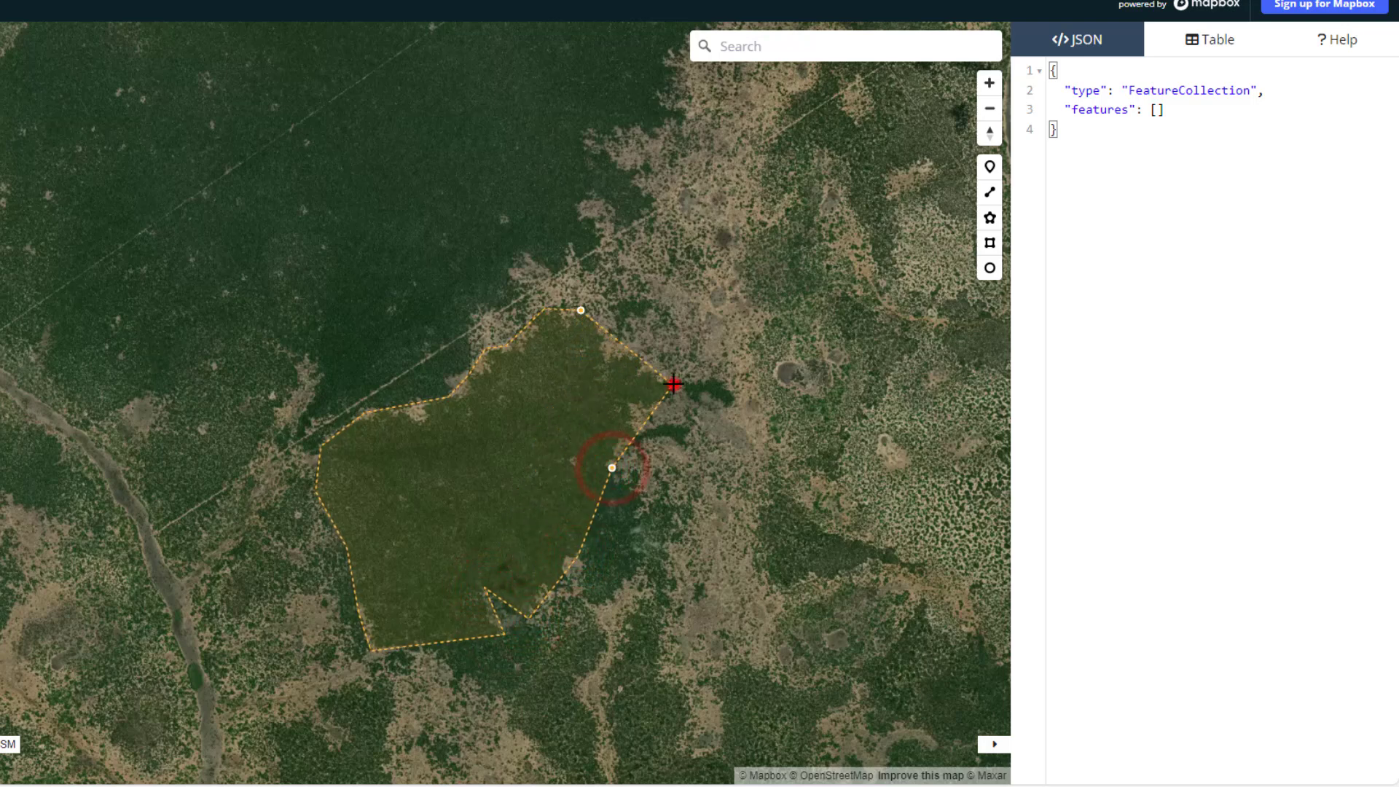
{"action": "left_click", "coordinate": [603, 357]}
{"action": "left_click_drag", "start_coordinate": [602, 358], "coordinate": [601, 329]}
{"action": "left_click", "coordinate": [579, 310]}
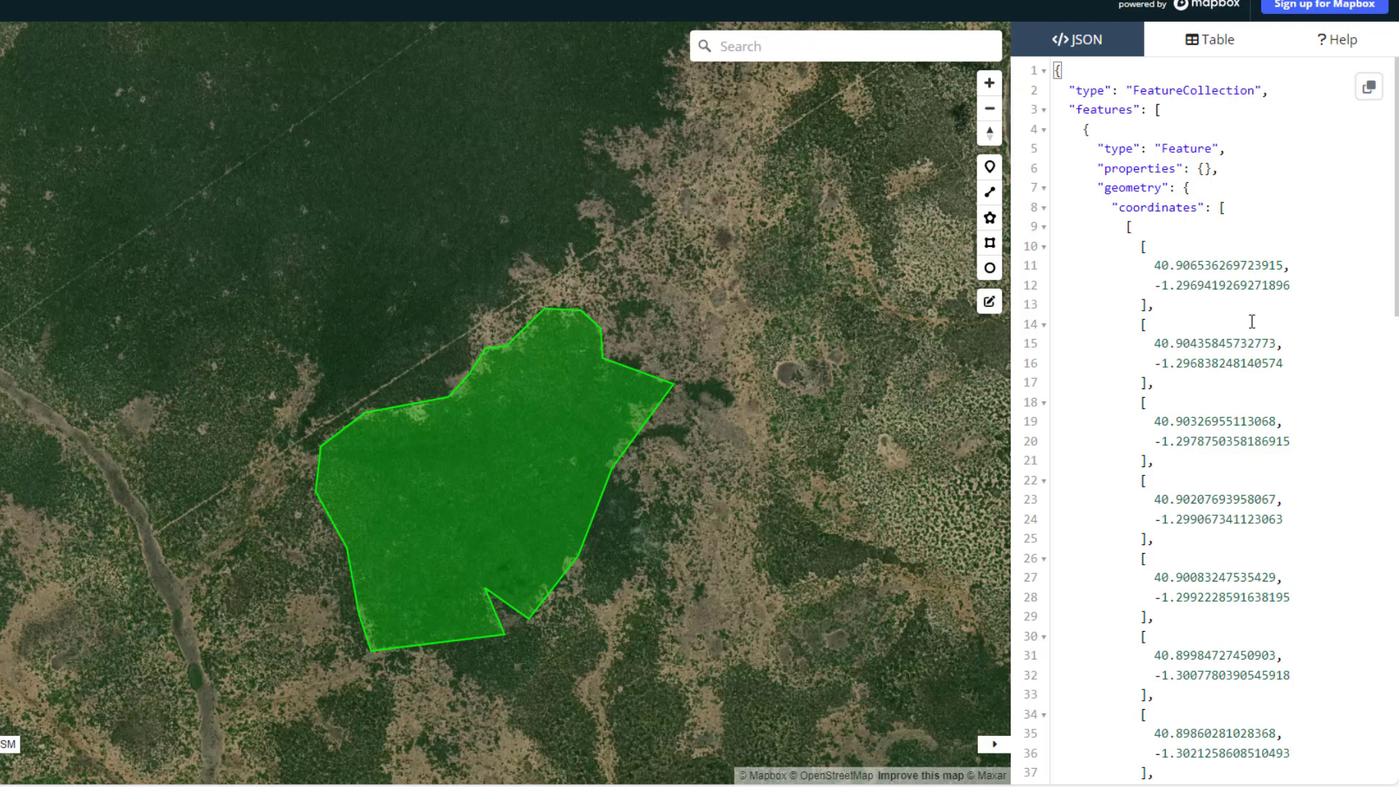
Copy the polygon's JSON from geojson.io into the plot's GeoJSON Polygon Data in the Deforestation-Free Trade Gateway
{"action": "left_click", "coordinate": [1368, 97]}
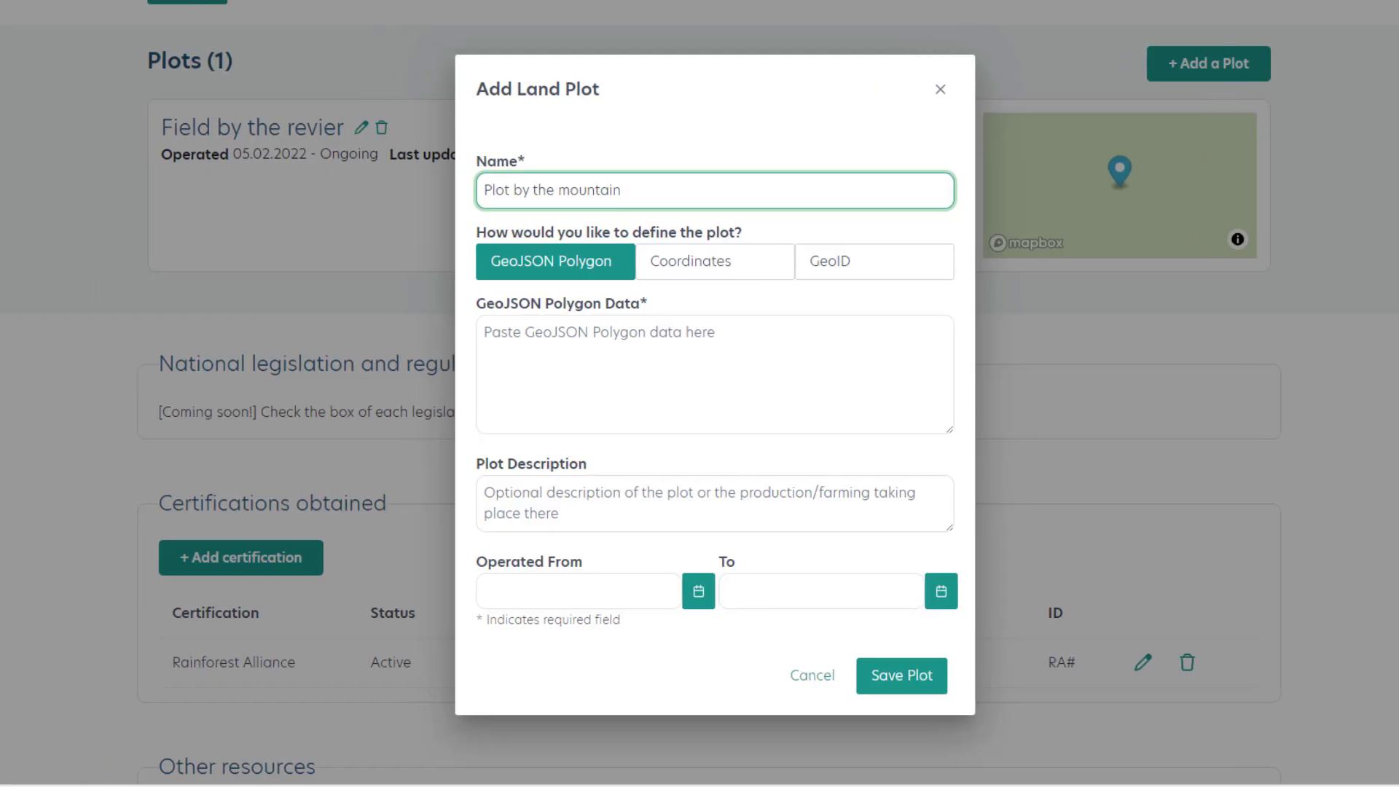
{"action": "left_click", "coordinate": [727, 336]}
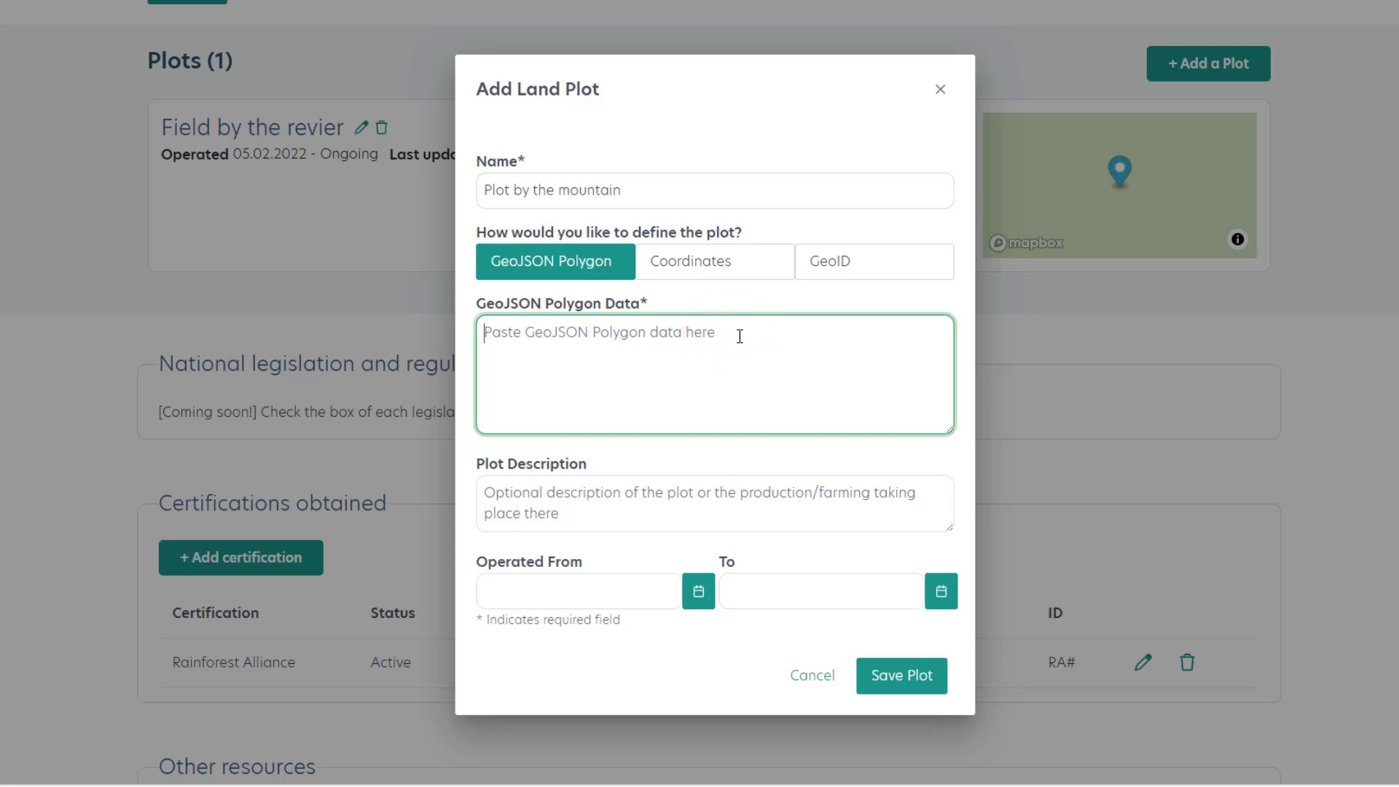
{"action": "key", "text": "ctrl+v"}
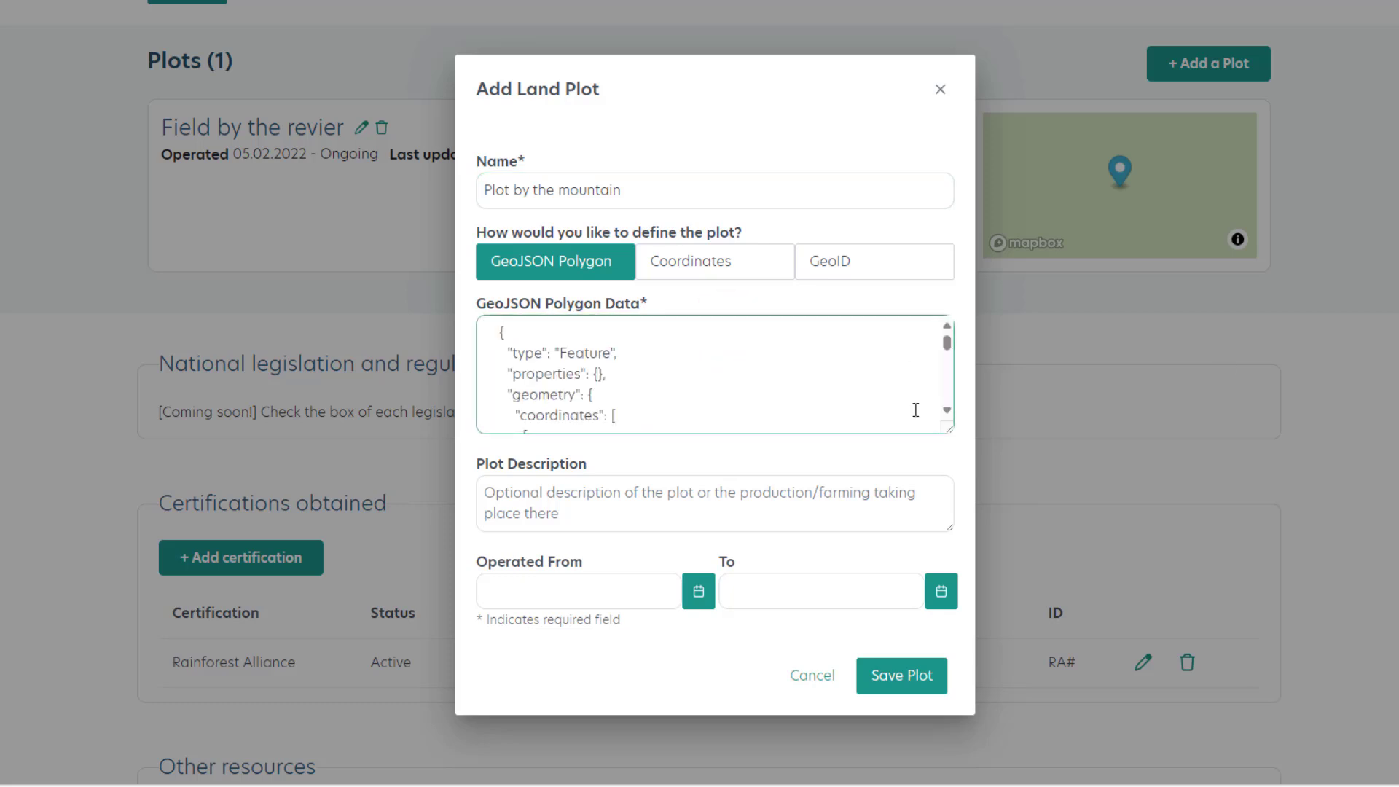
{"action": "left_click", "coordinate": [787, 511]}
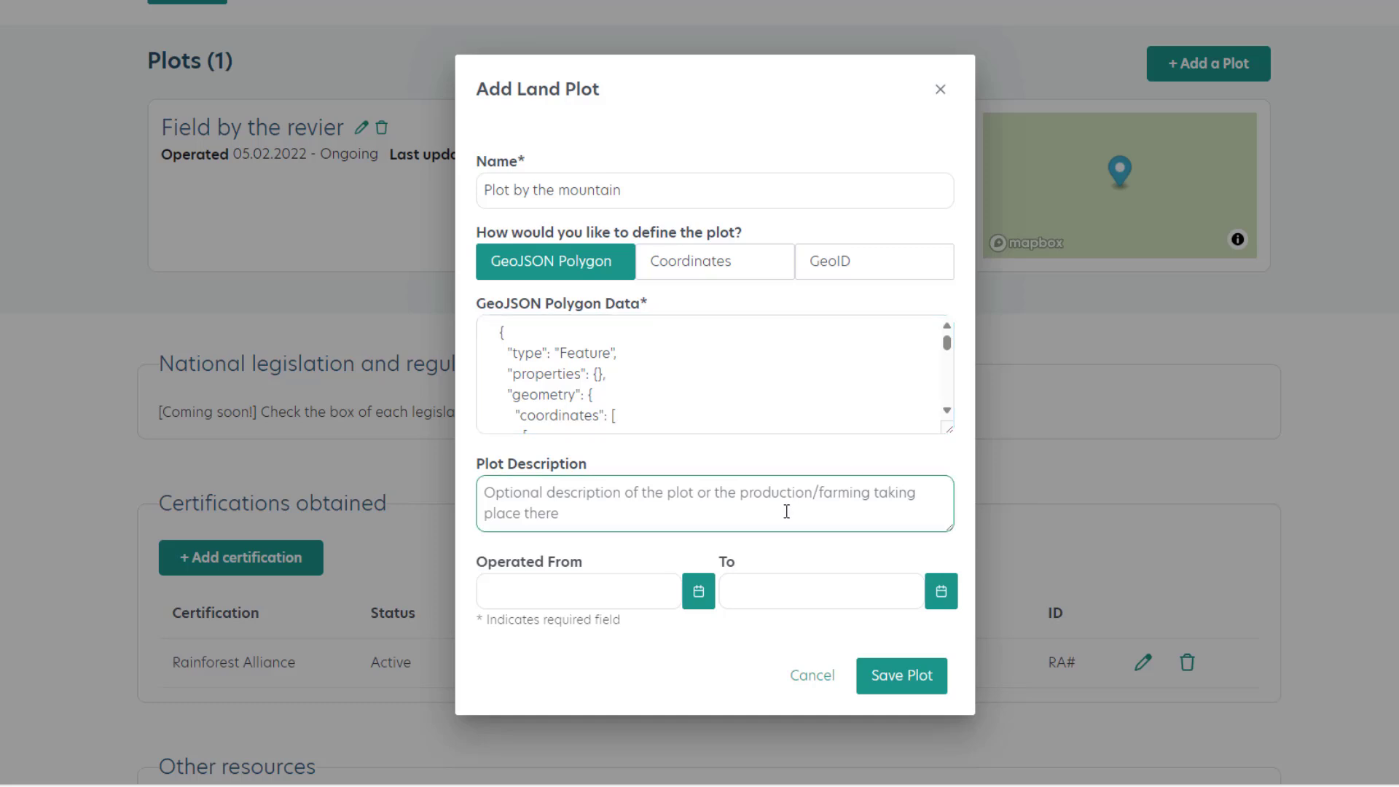
Set the plot's Operated From date to 2 June 2024 and save the plot
{"action": "left_click", "coordinate": [698, 591]}
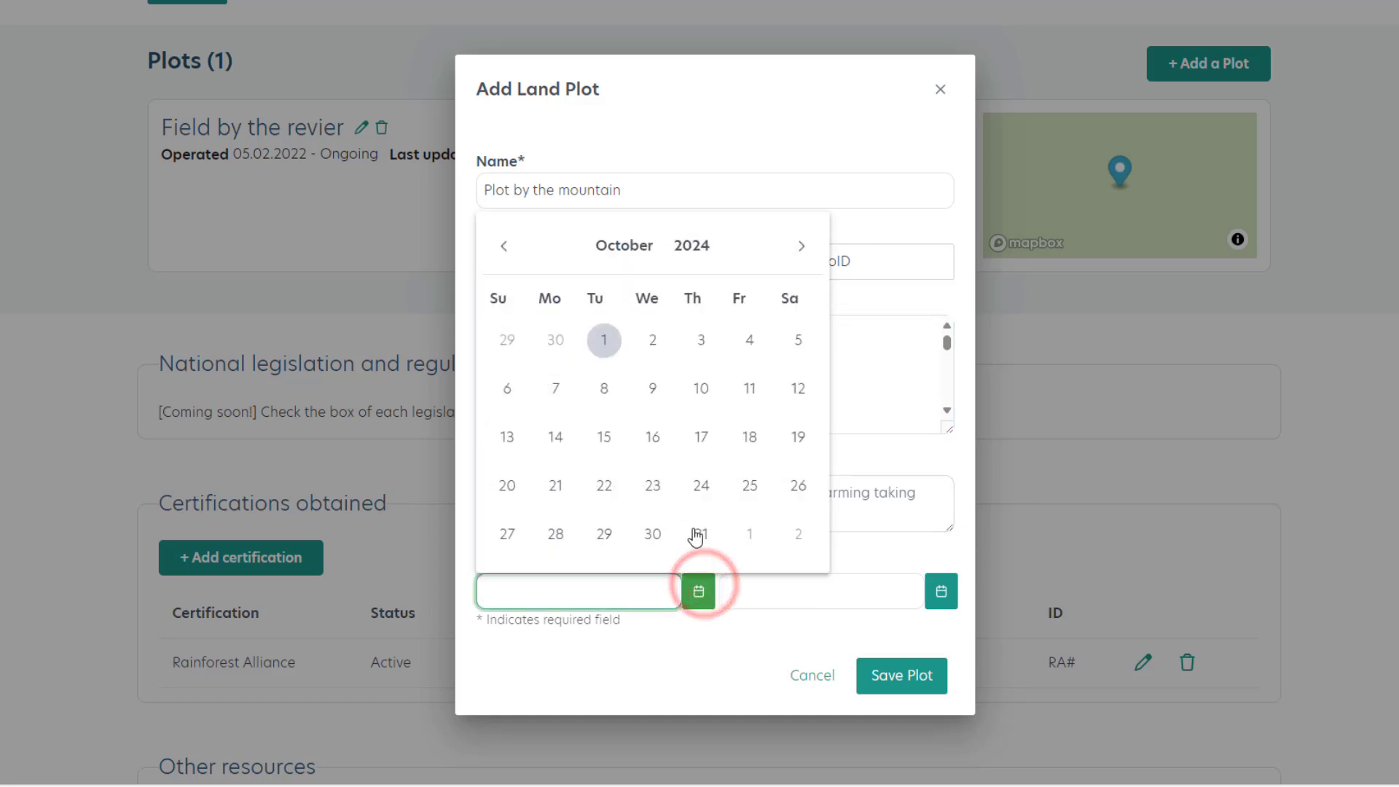
{"action": "left_click", "coordinate": [504, 246]}
{"action": "left_click", "coordinate": [504, 245]}
{"action": "left_click", "coordinate": [504, 246]}
{"action": "left_click", "coordinate": [504, 245]}
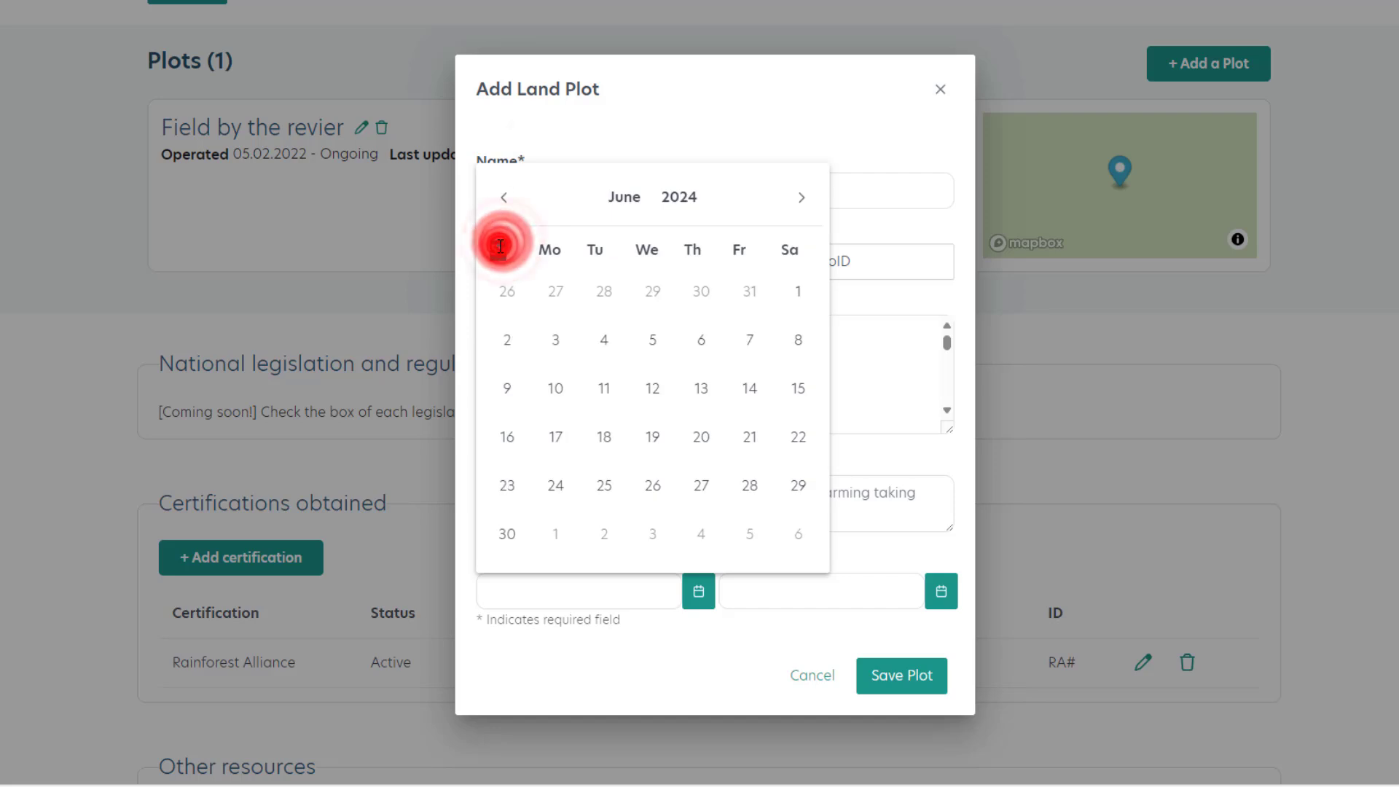
{"action": "double_click", "coordinate": [499, 249]}
{"action": "left_click", "coordinate": [508, 337]}
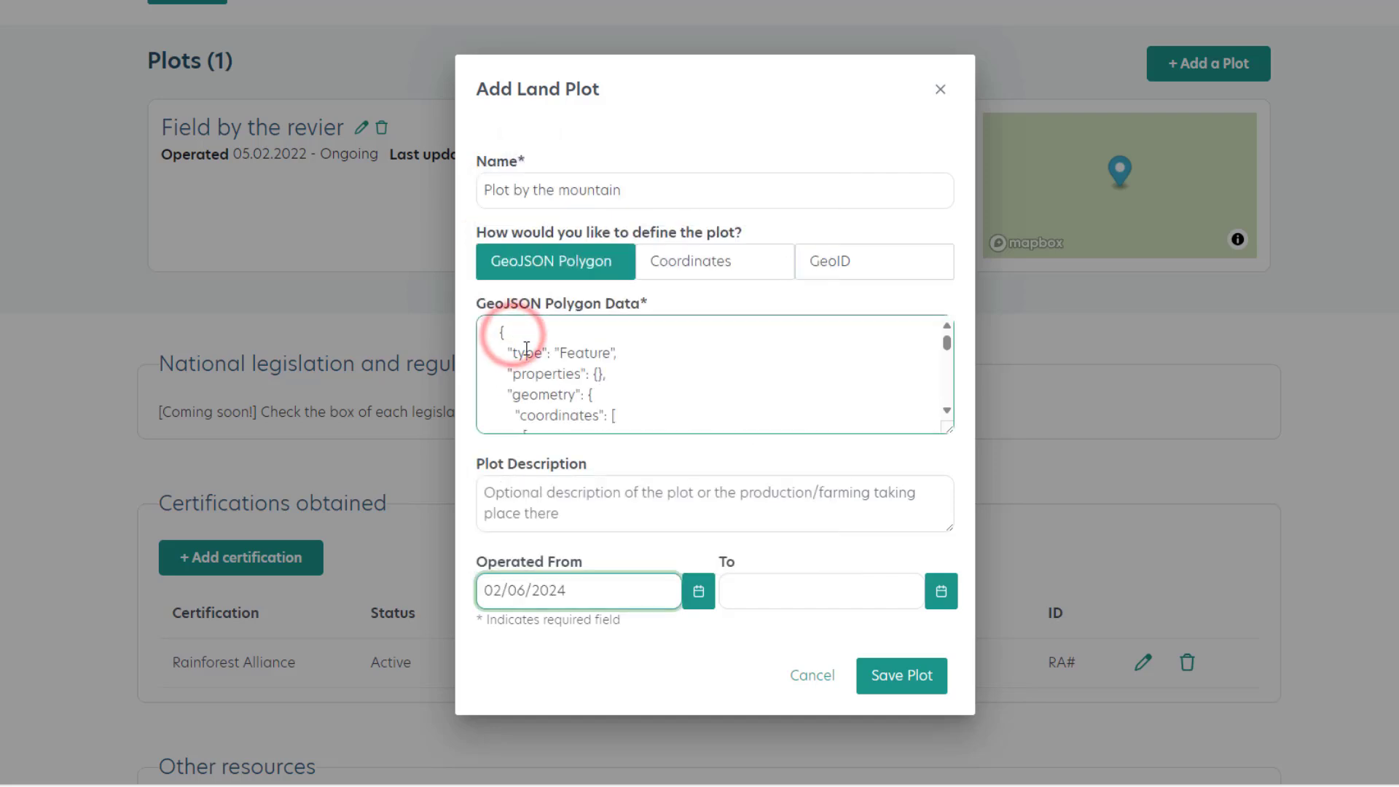
{"action": "left_click", "coordinate": [921, 678]}
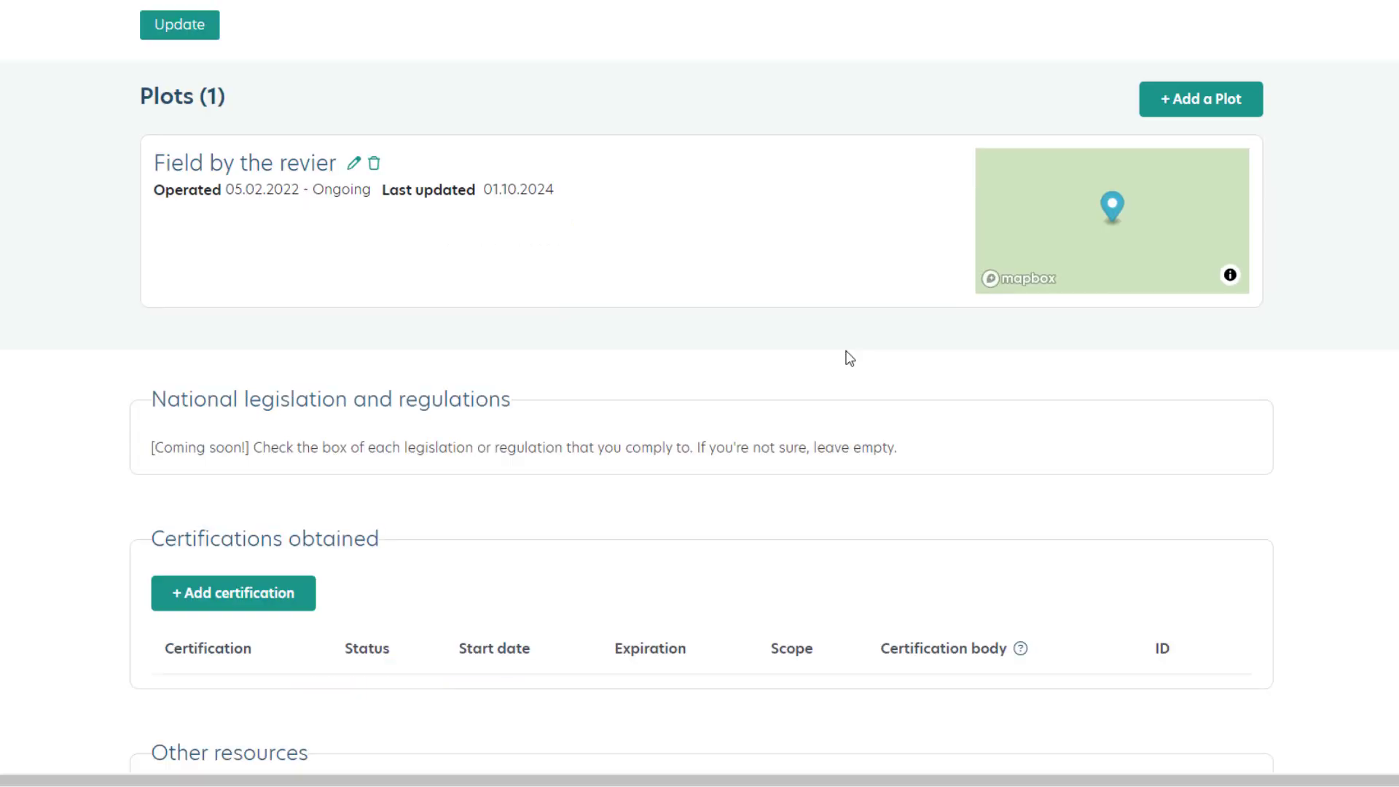
Start a new certification entry for Rainforest Alliance and set its status to Active
{"action": "scroll", "coordinate": [793, 374], "scroll_direction": "down", "scroll_amount": 1}
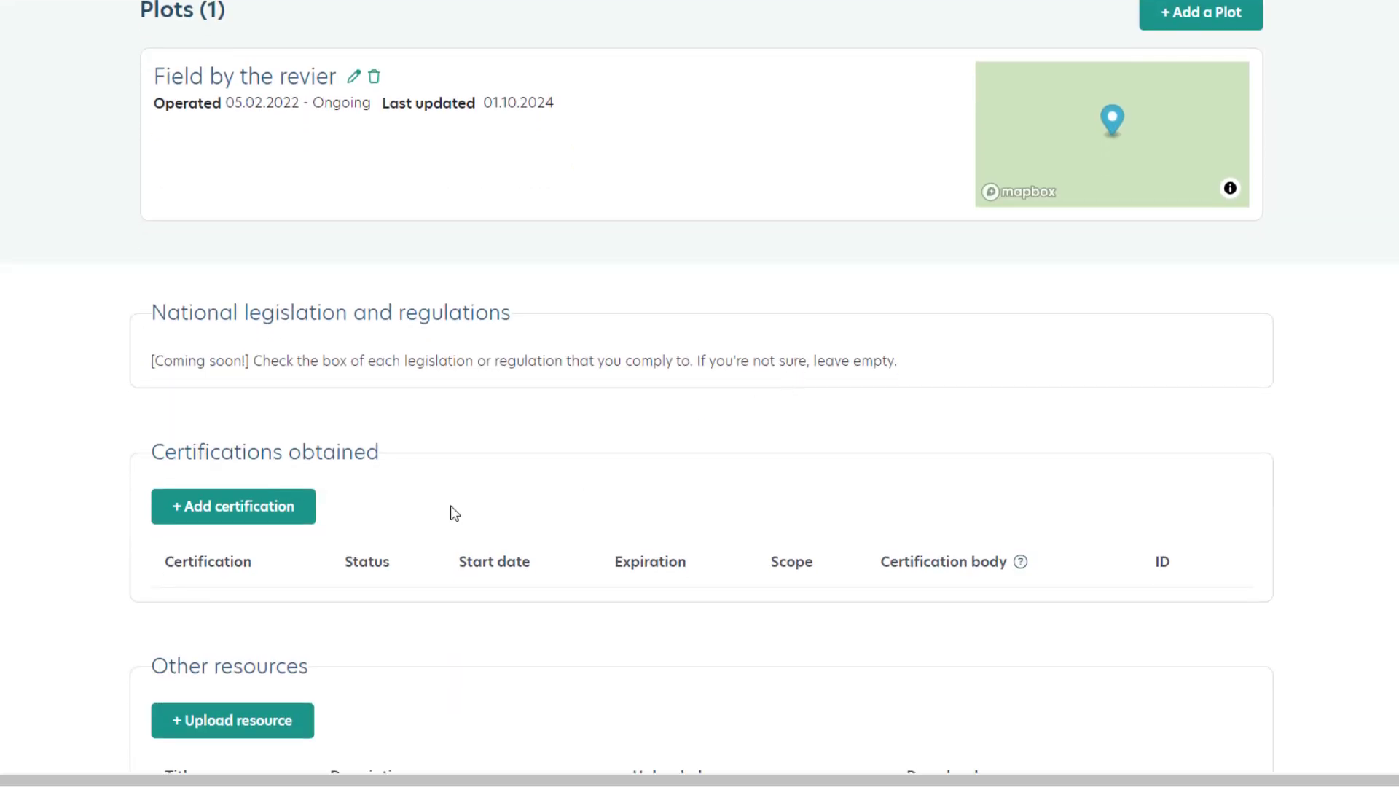
{"action": "left_click", "coordinate": [204, 508]}
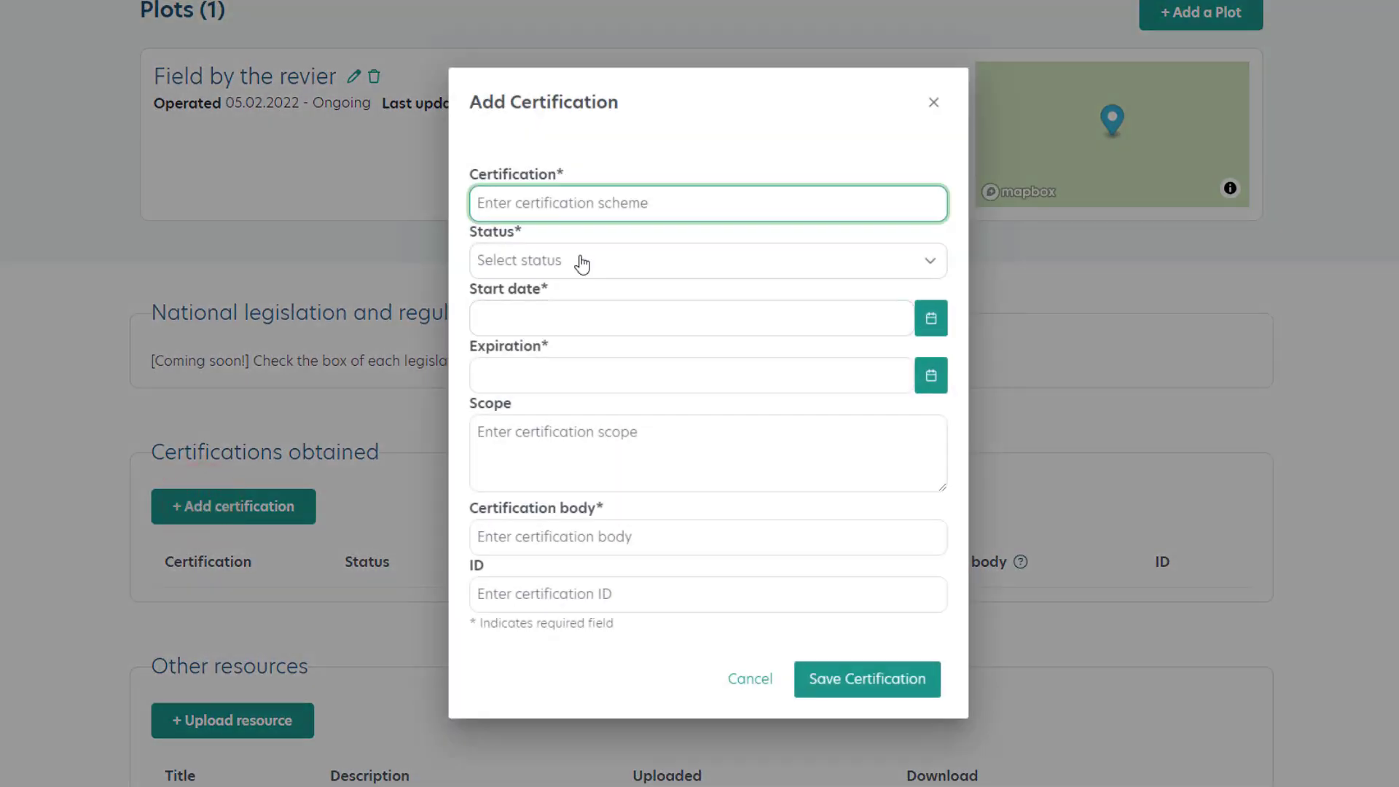
{"action": "type", "text": "Rainfor"}
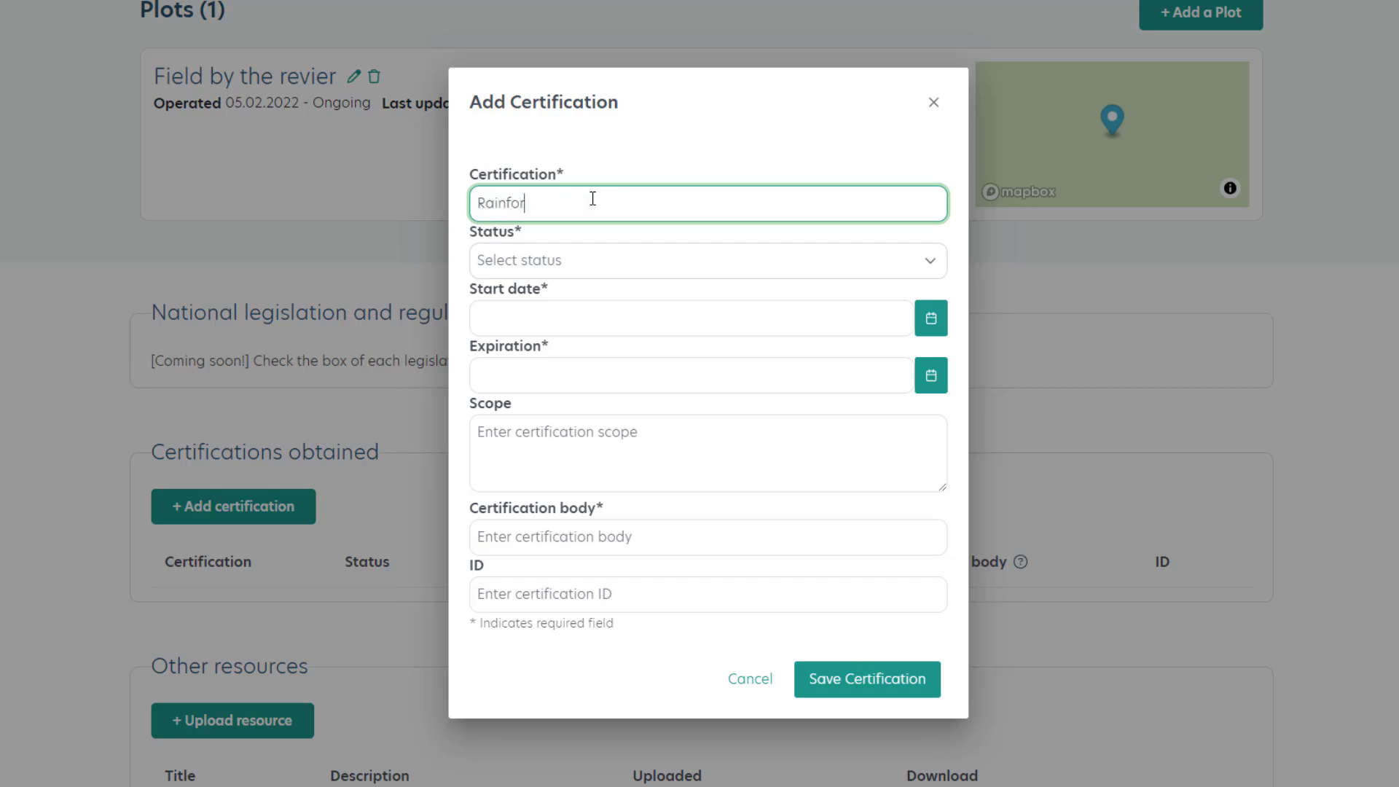
{"action": "type", "text": "est Alliance"}
{"action": "left_click", "coordinate": [593, 260]}
{"action": "left_click", "coordinate": [579, 300]}
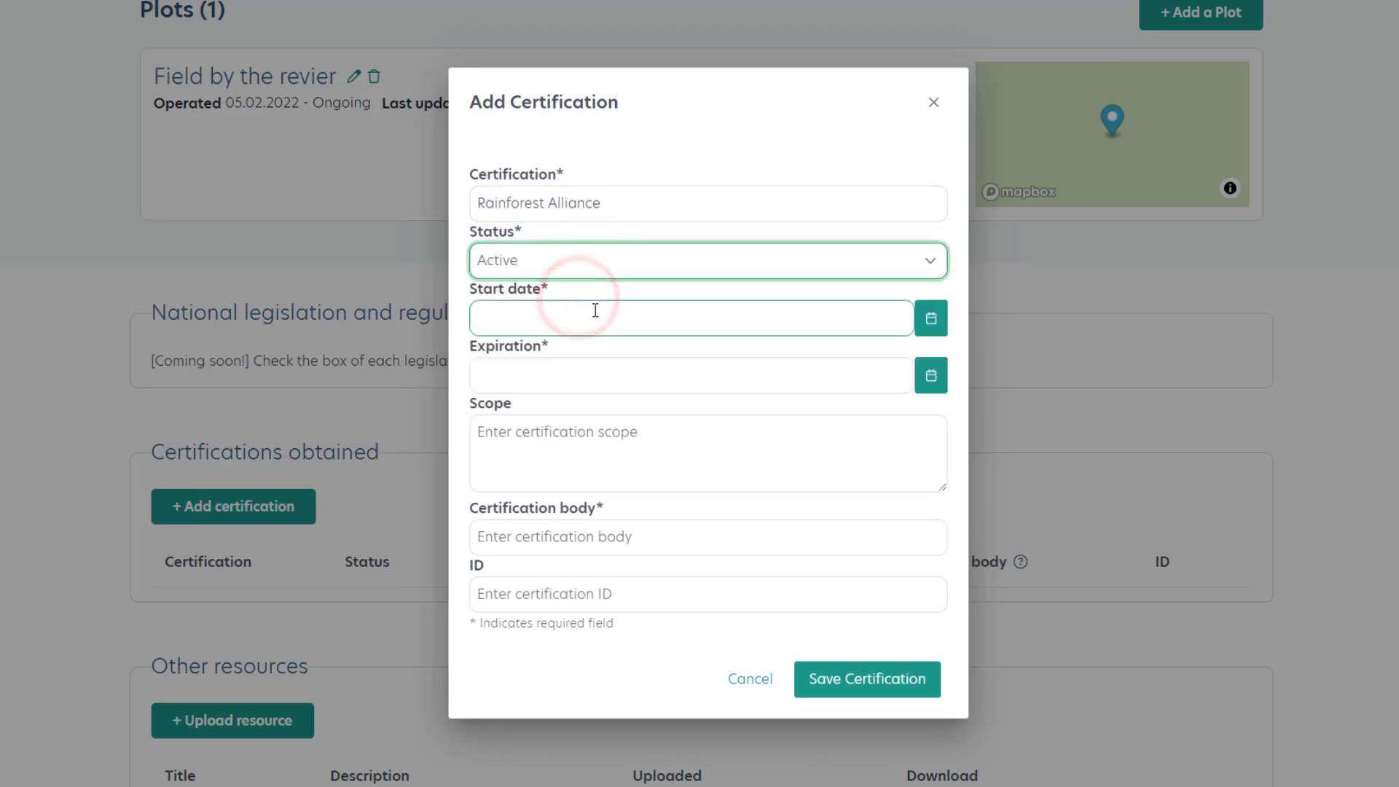
Set the certification's start date to 1 February 2024
{"action": "left_click", "coordinate": [934, 320]}
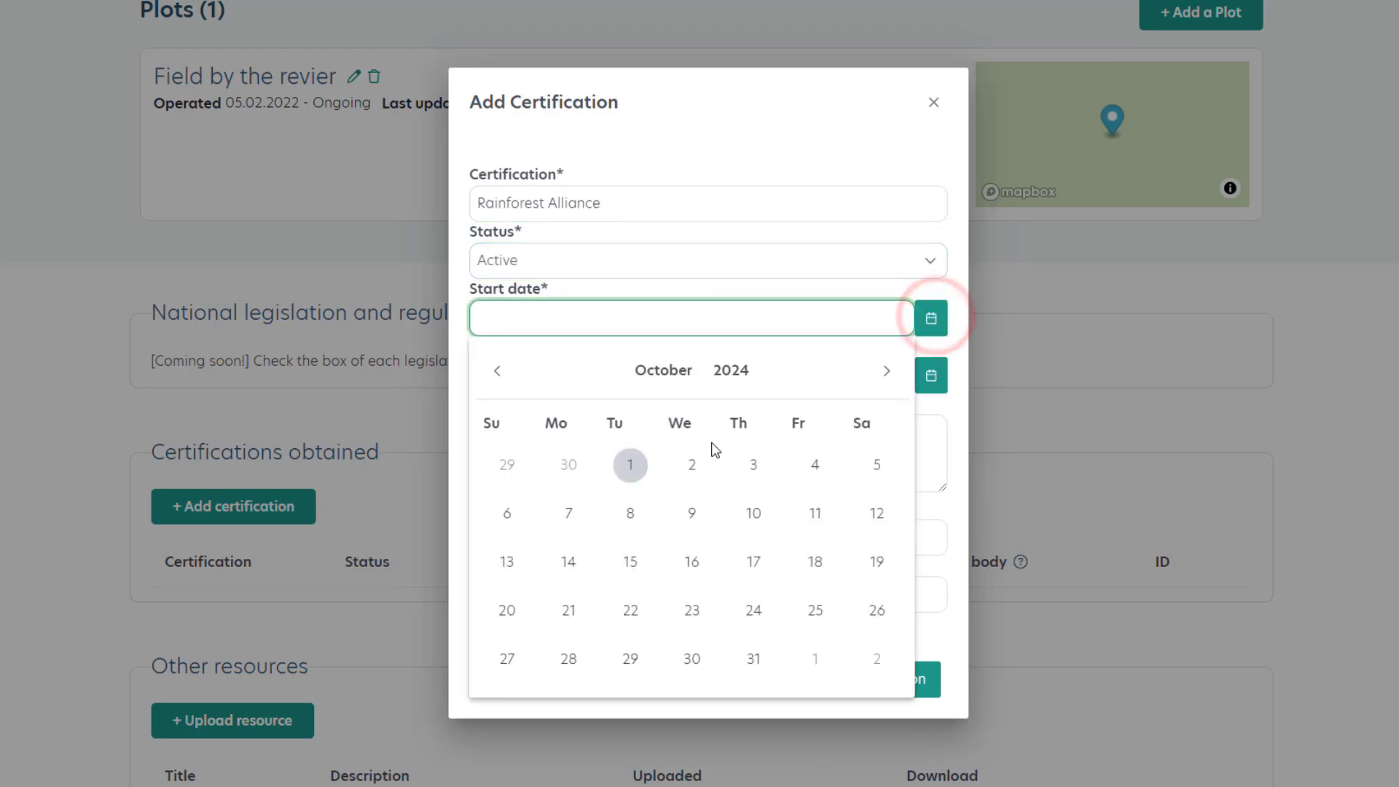
{"action": "left_click", "coordinate": [716, 369]}
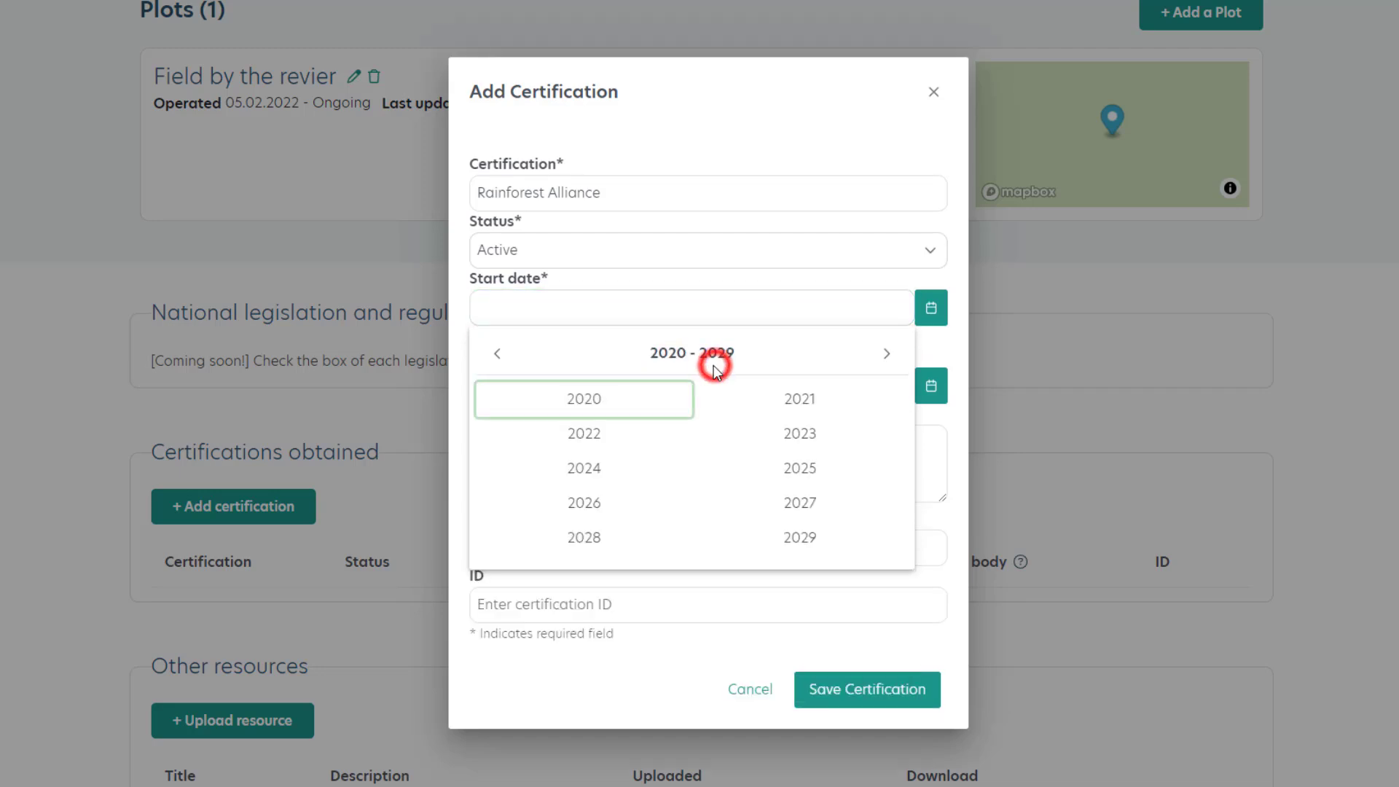
{"action": "left_click", "coordinate": [612, 471]}
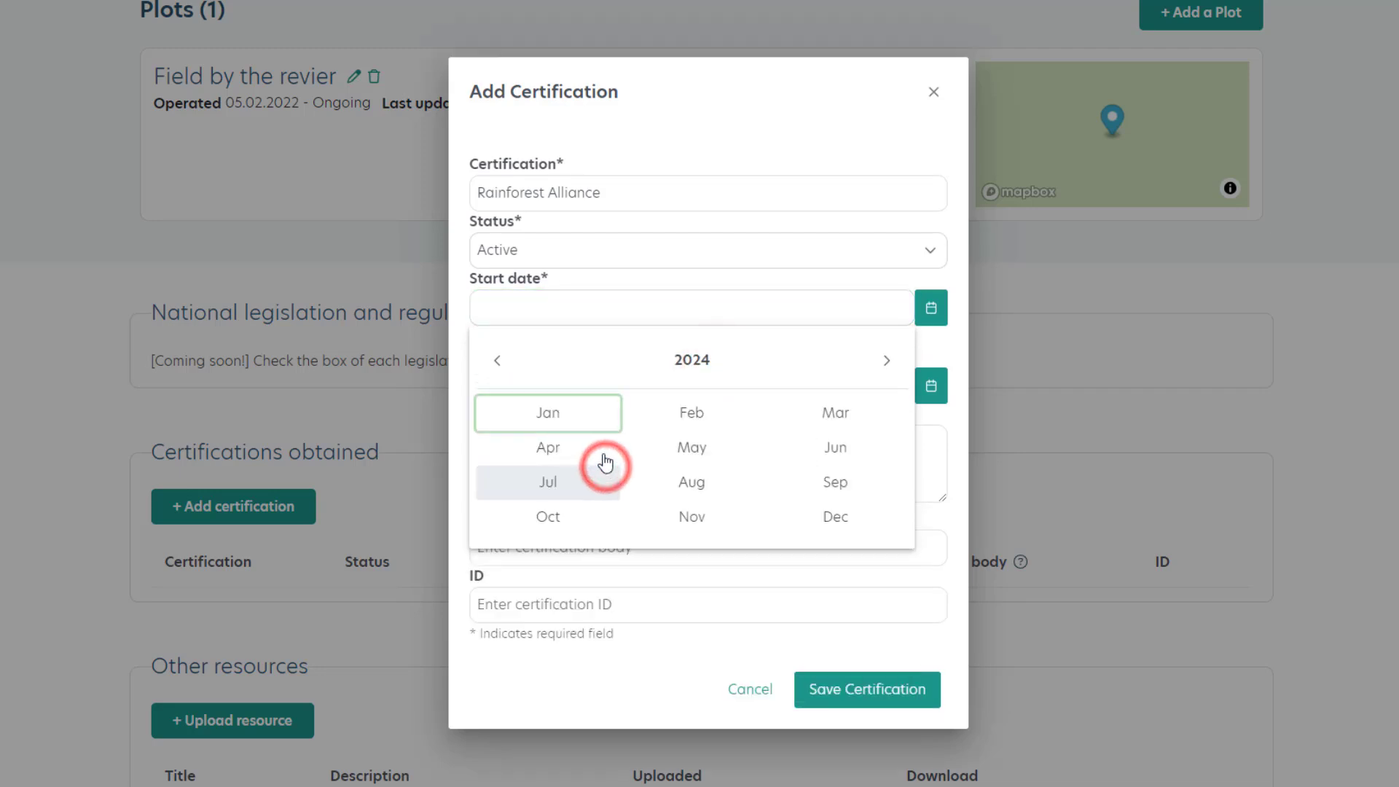
{"action": "left_click", "coordinate": [700, 413]}
{"action": "left_click", "coordinate": [750, 456]}
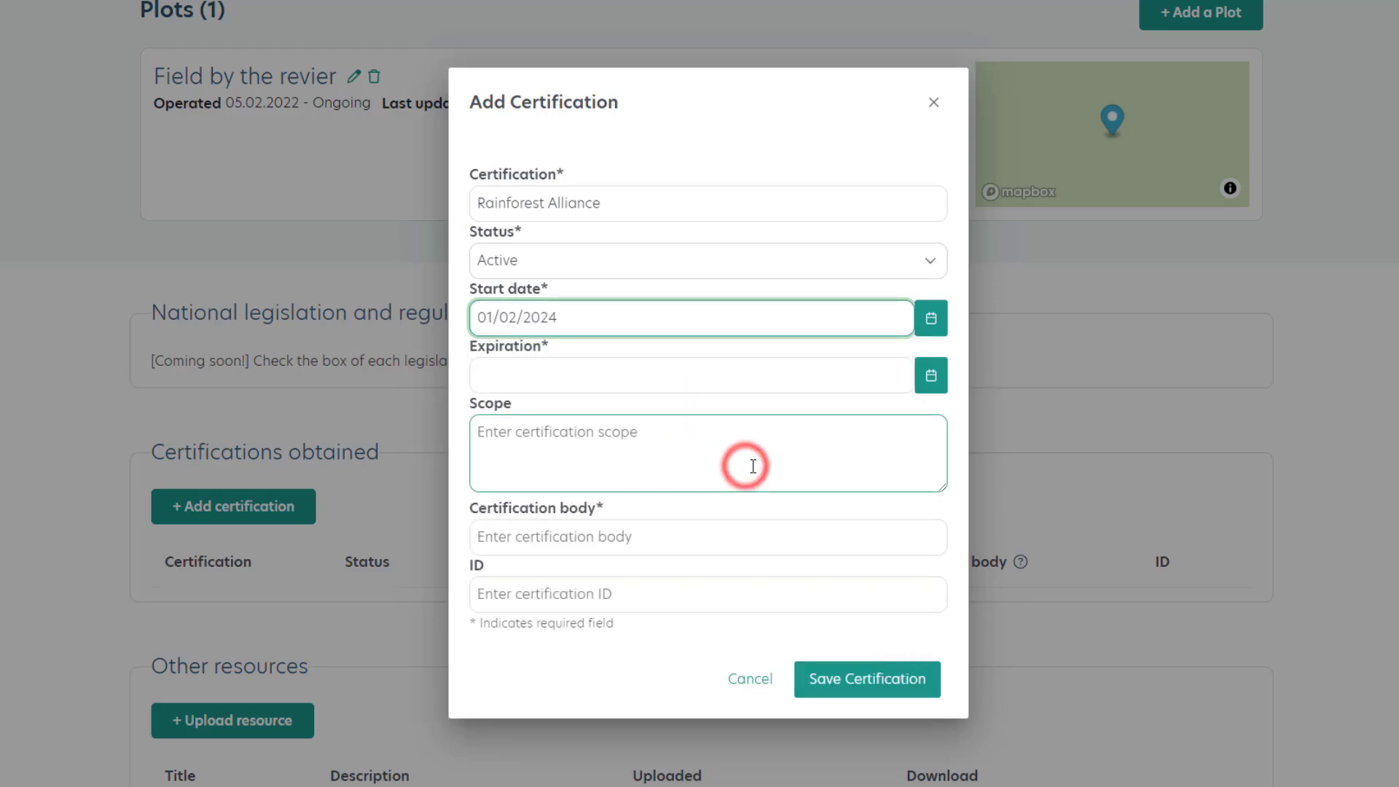
Set the certification's expiration date to 31 January 2026
{"action": "left_click", "coordinate": [940, 379]}
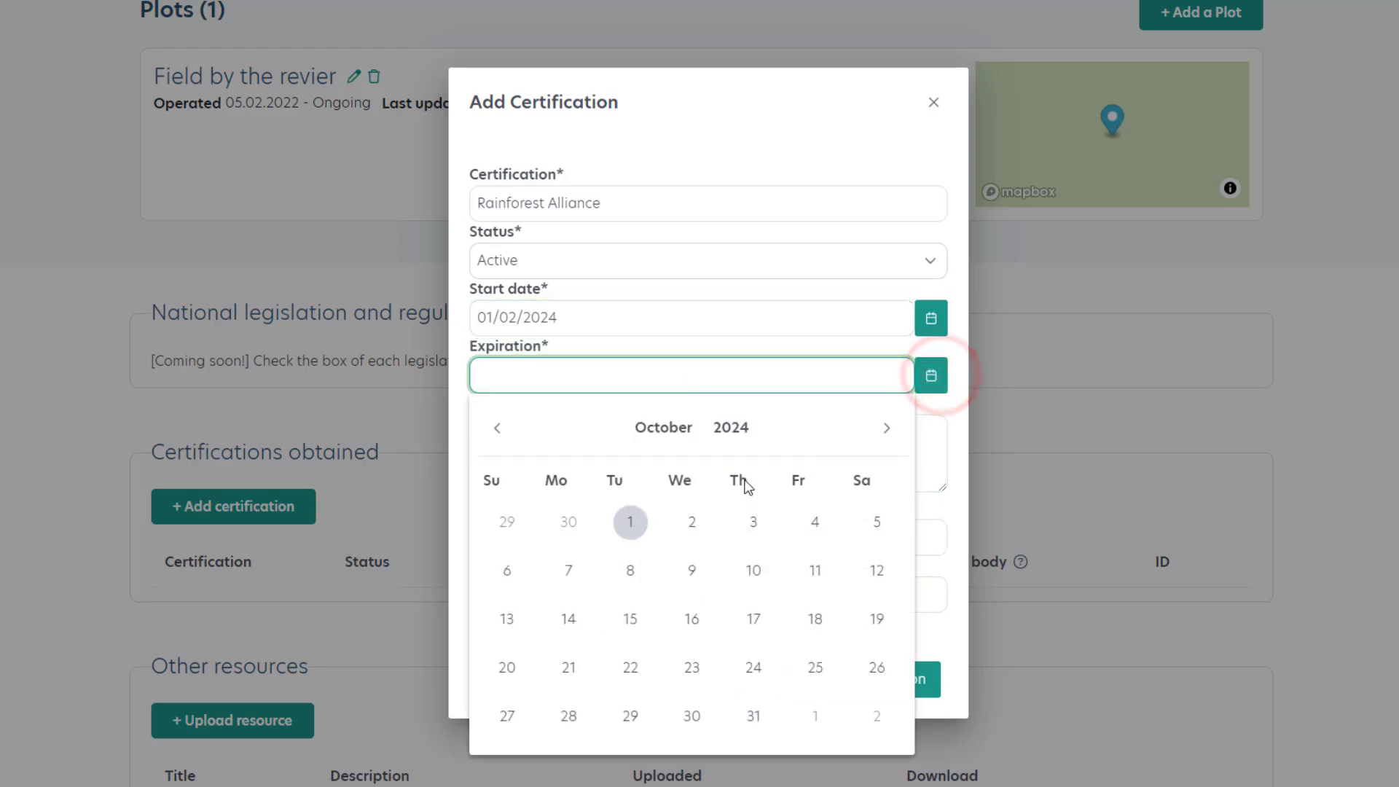
{"action": "left_click", "coordinate": [732, 436]}
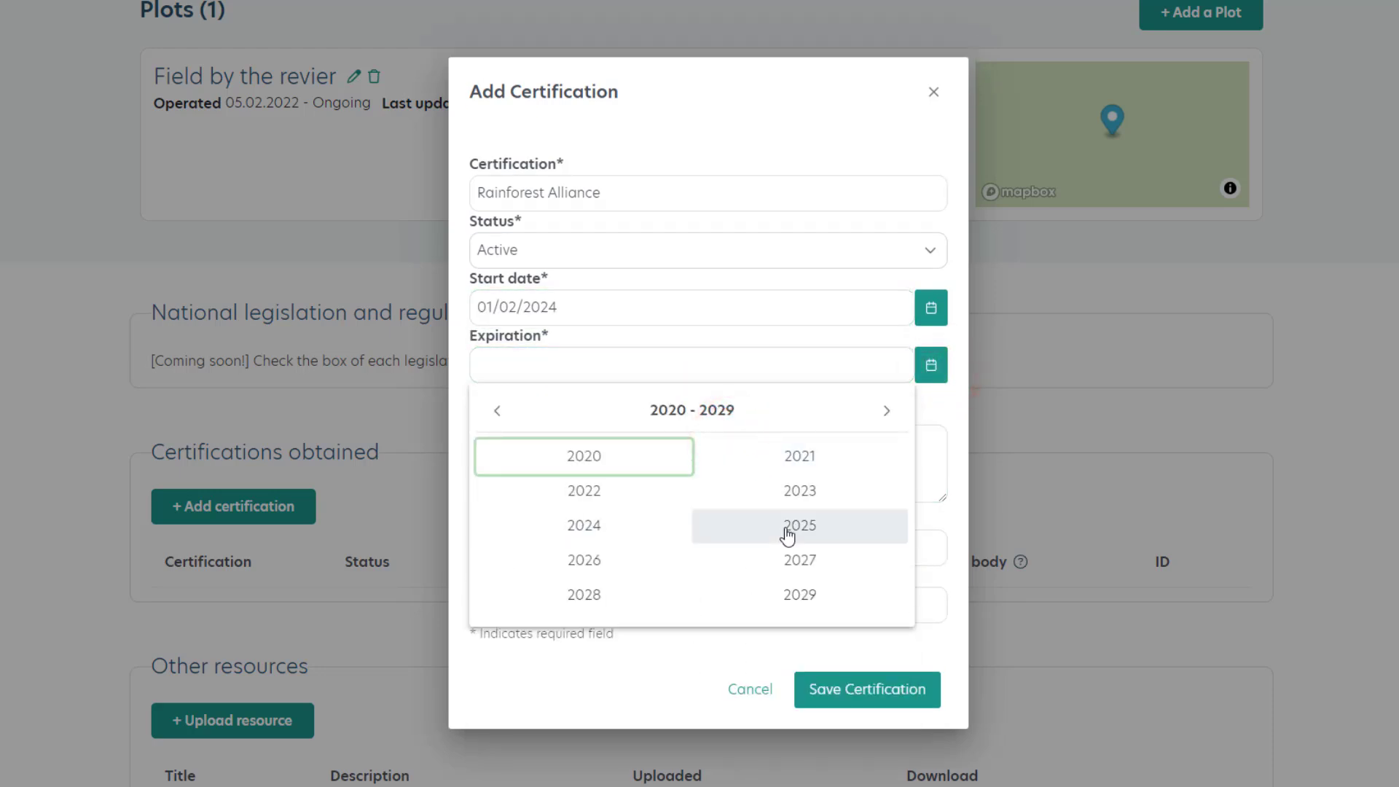
{"action": "left_click", "coordinate": [632, 564]}
{"action": "left_click", "coordinate": [689, 475]}
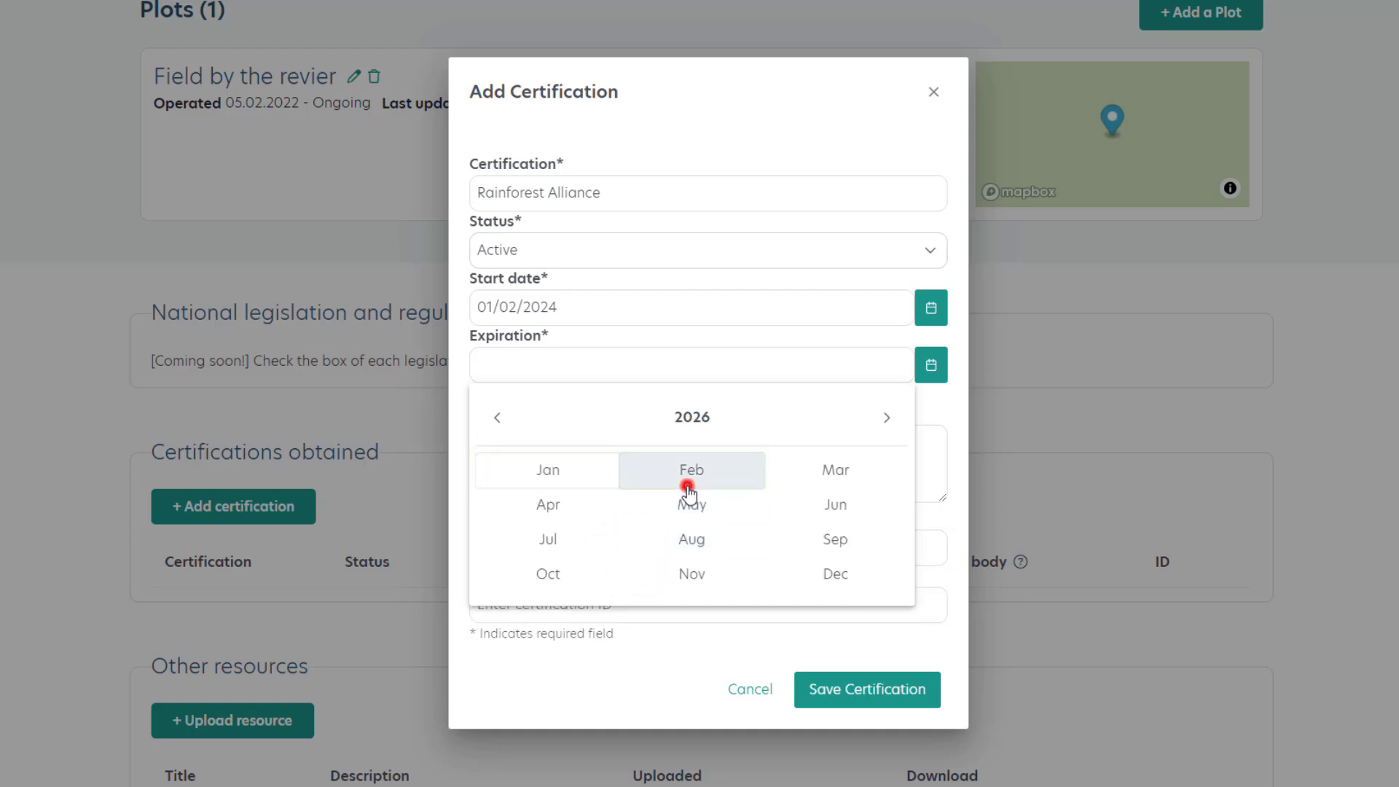
{"action": "left_click", "coordinate": [498, 418]}
{"action": "left_click", "coordinate": [877, 703]}
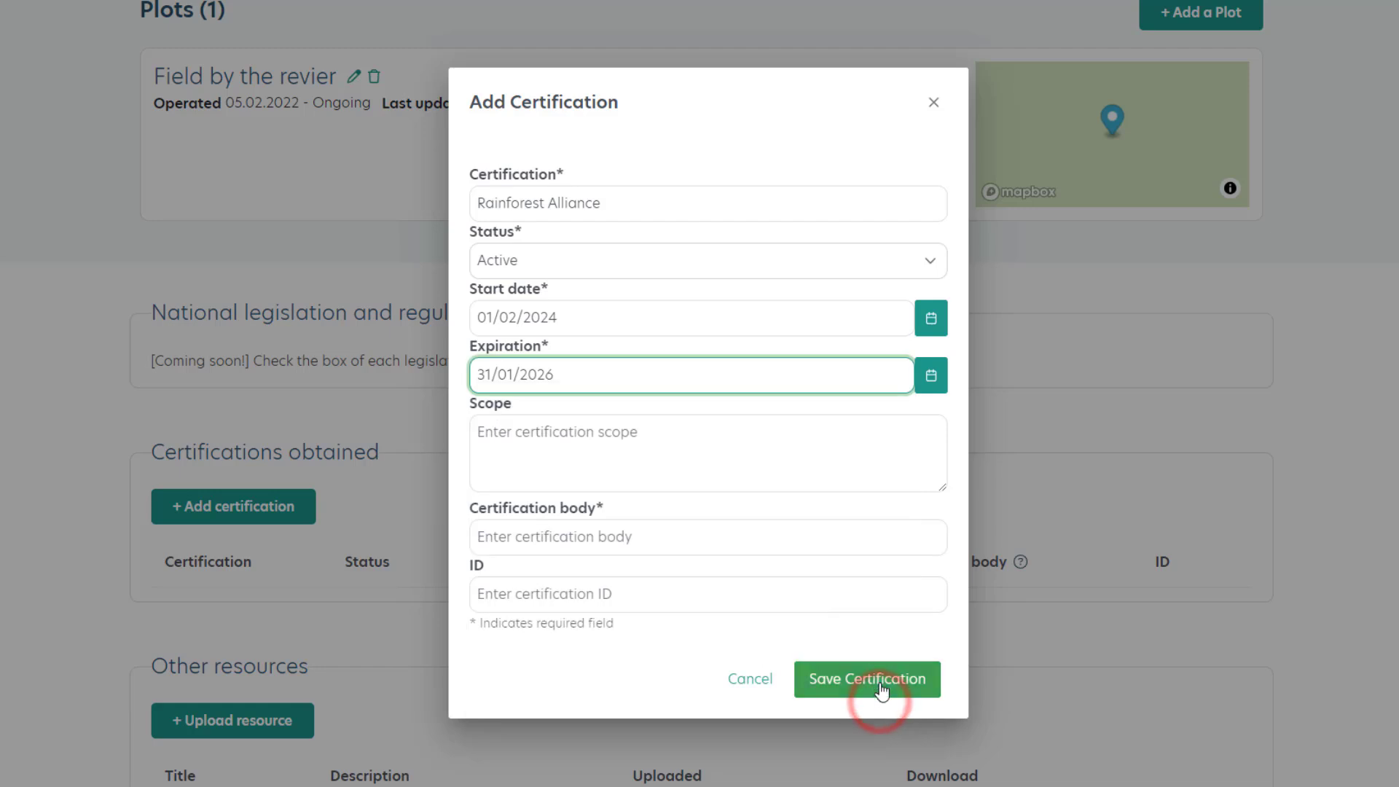
Complete the certification with scope Field, certification body Control Union and ID RA#, and save it
{"action": "left_click", "coordinate": [708, 452]}
{"action": "type", "text": "Field"}
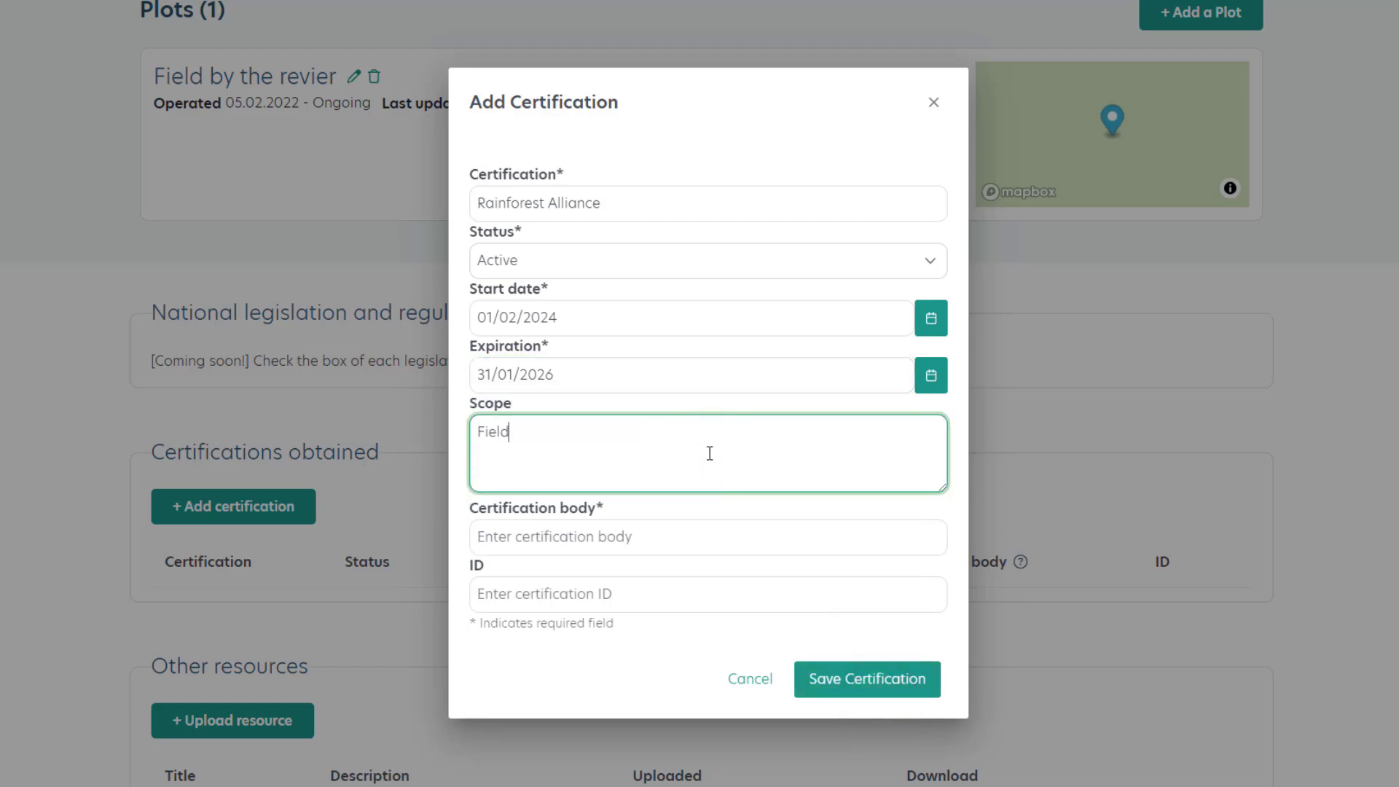
{"action": "left_click", "coordinate": [684, 536]}
{"action": "type", "text": "C"}
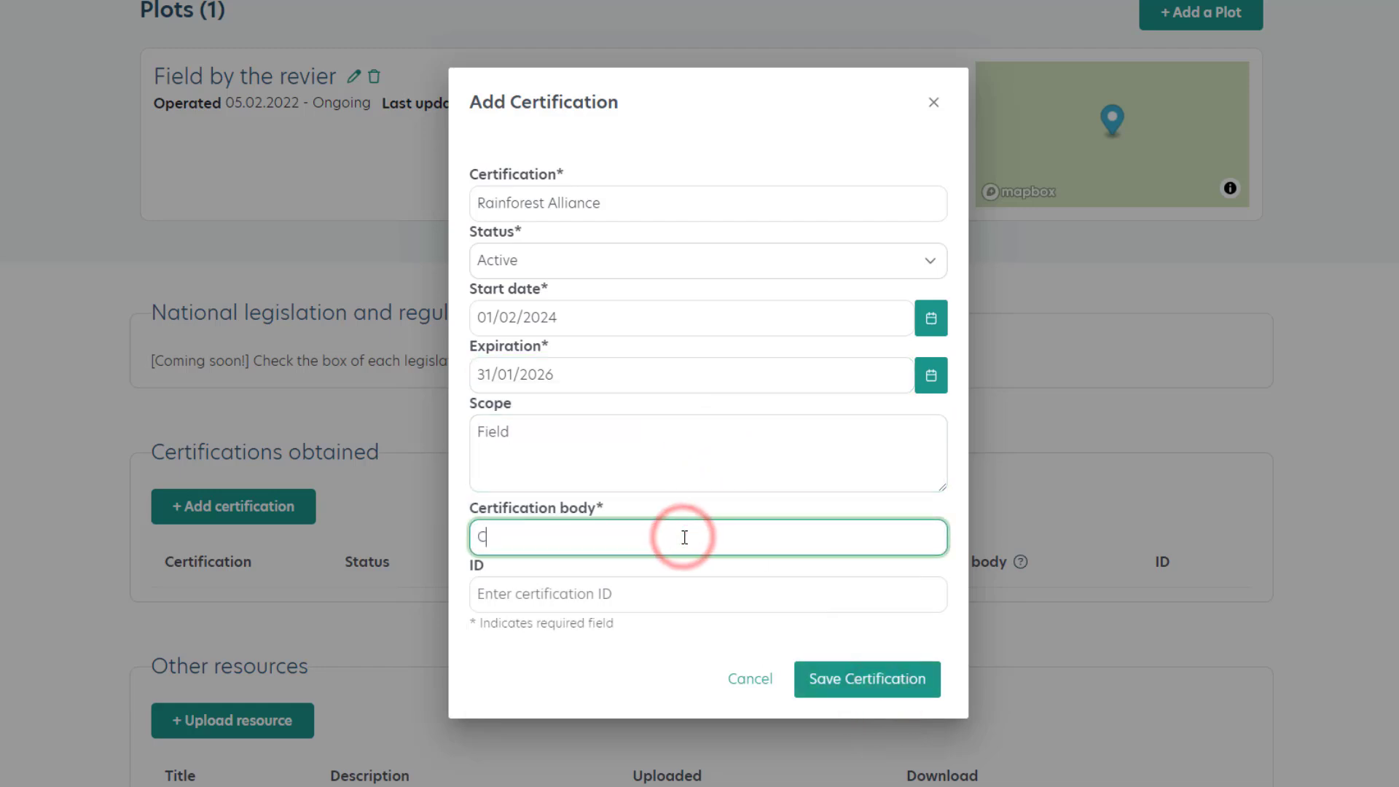
{"action": "type", "text": "ontrol Union"}
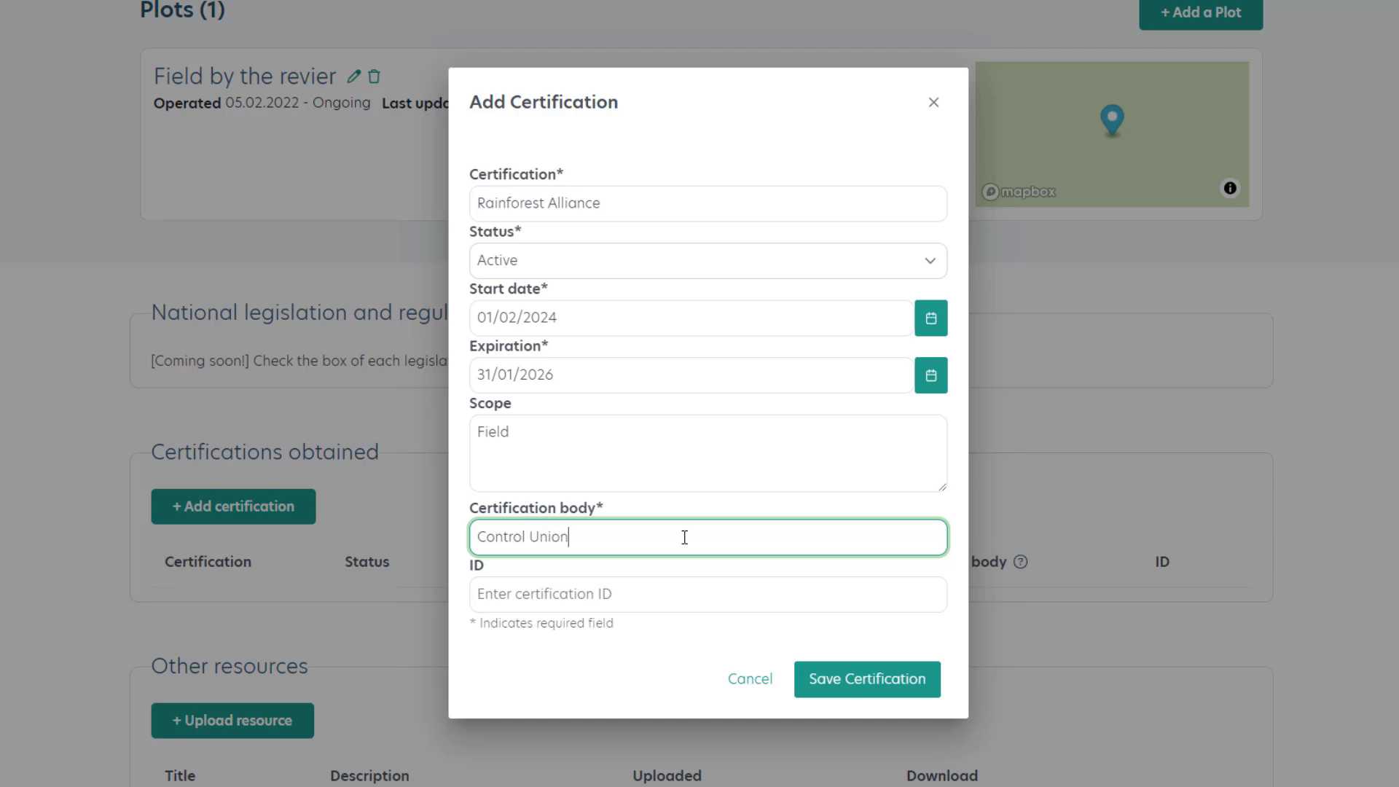
{"action": "left_click", "coordinate": [675, 593]}
{"action": "type", "text": "RA#"}
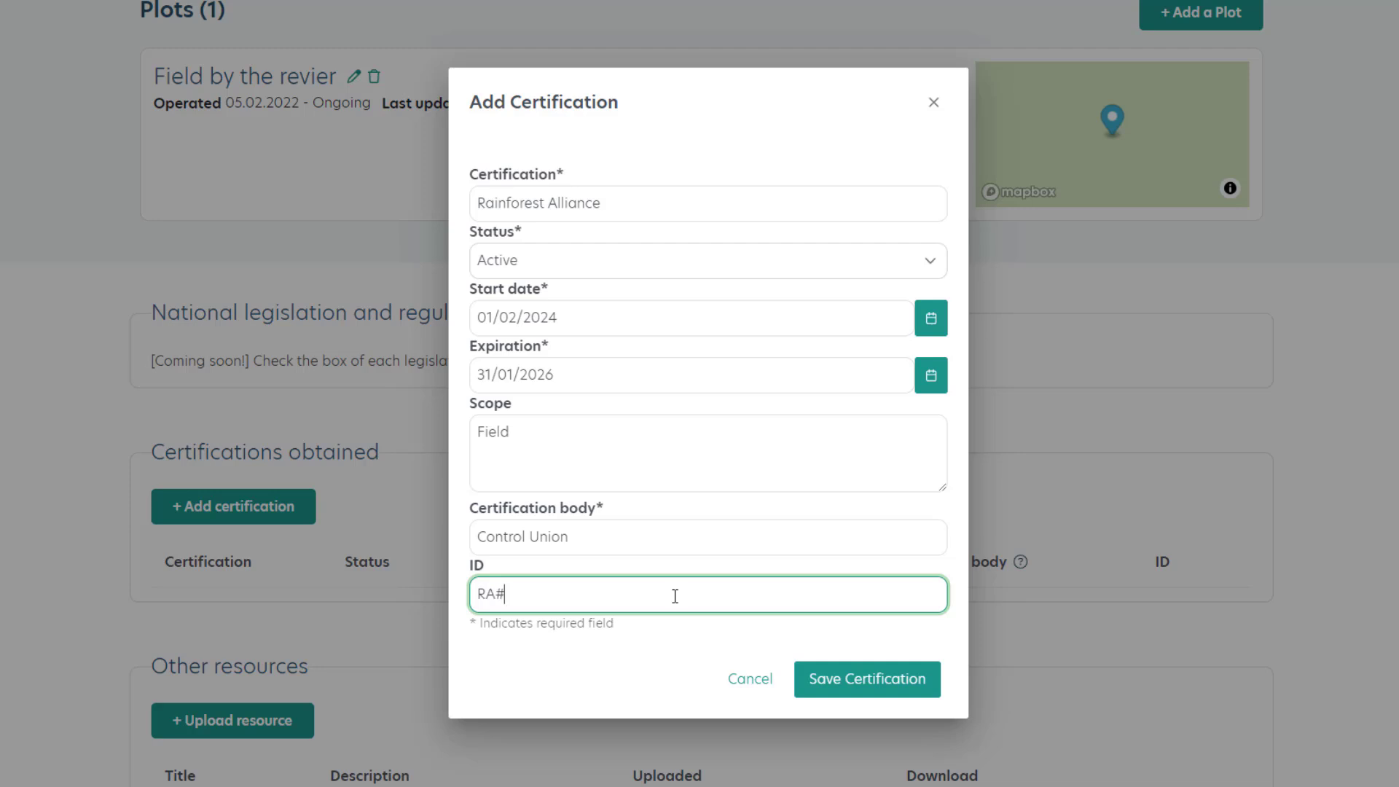
{"action": "left_click", "coordinate": [848, 681]}
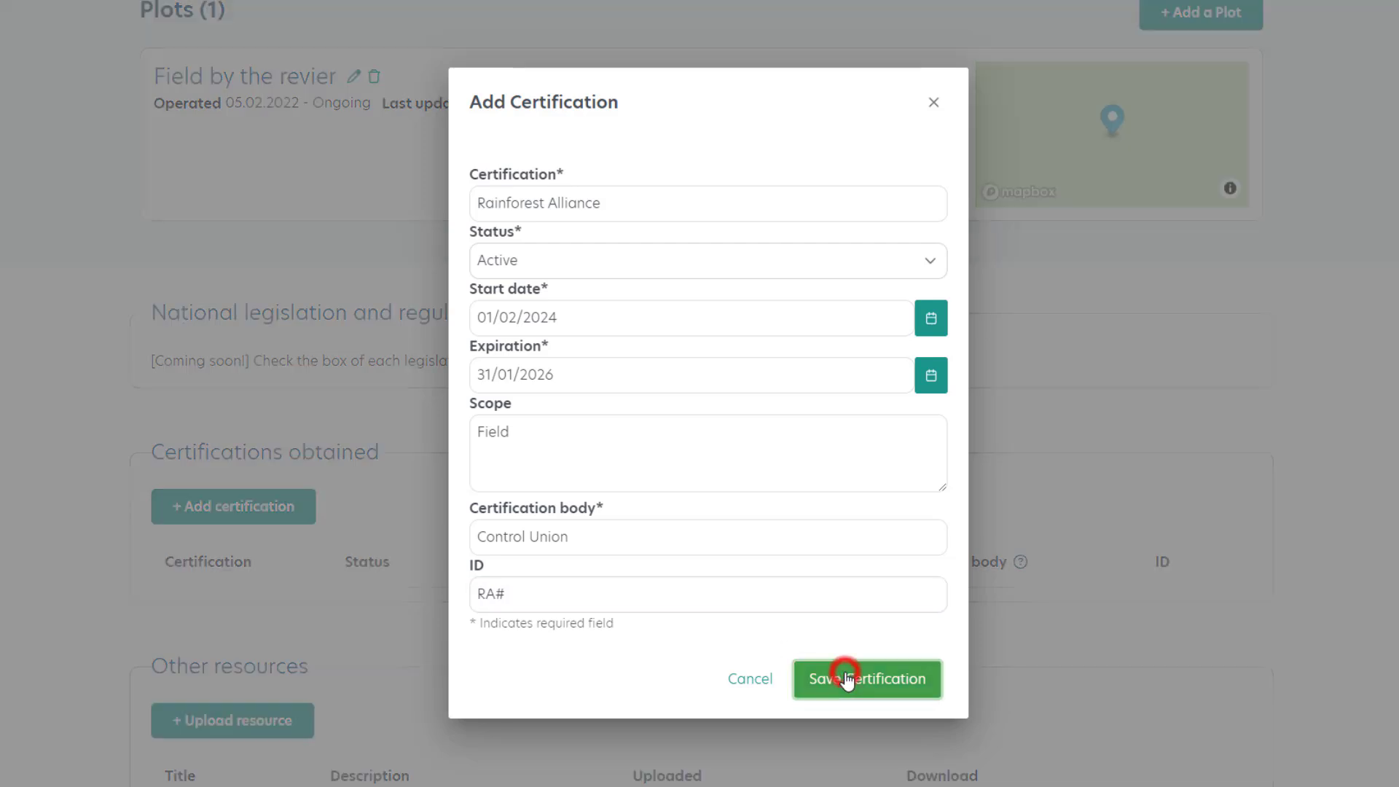
{"action": "scroll", "coordinate": [849, 679], "scroll_direction": "down", "scroll_amount": 1}
{"action": "scroll", "coordinate": [849, 679], "scroll_direction": "down", "scroll_amount": 4}
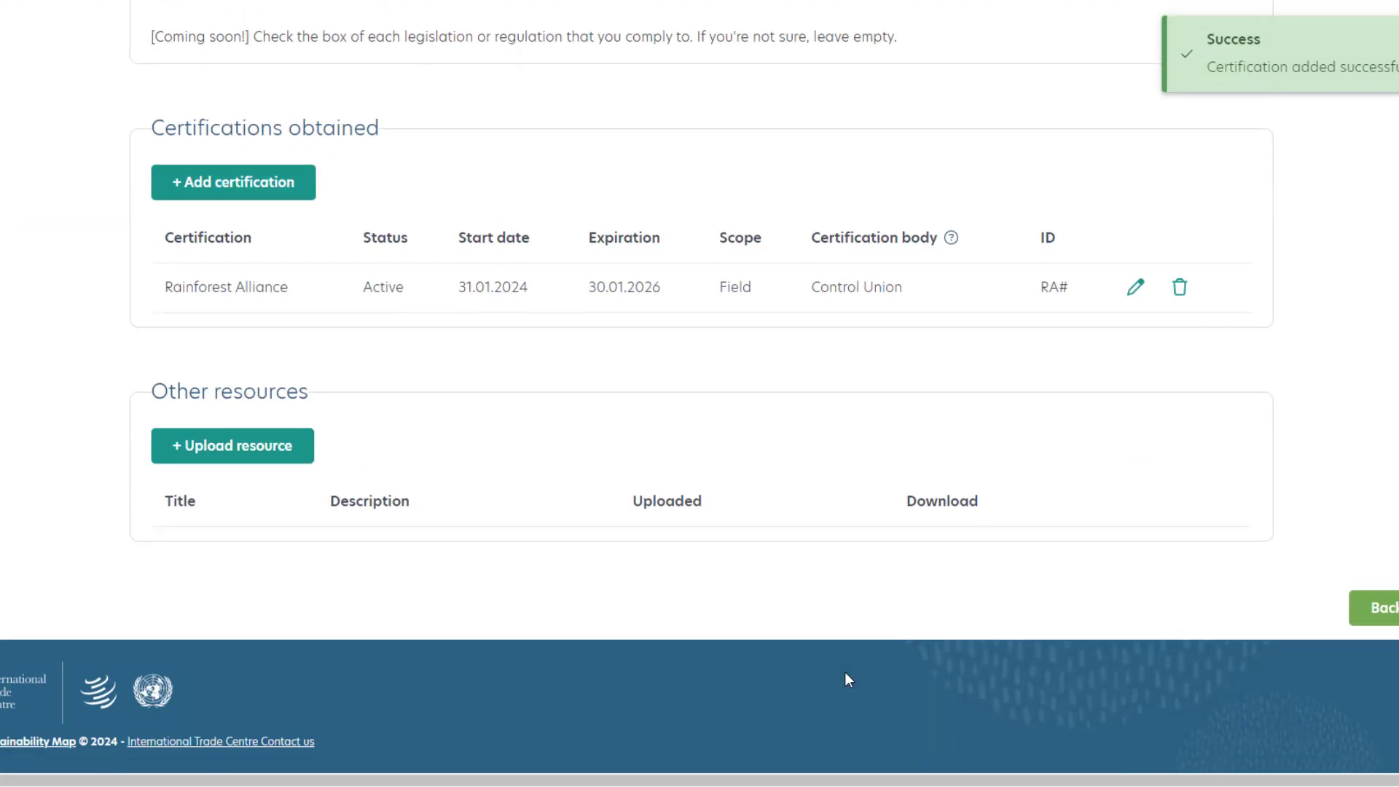
{"action": "left_click", "coordinate": [266, 451]}
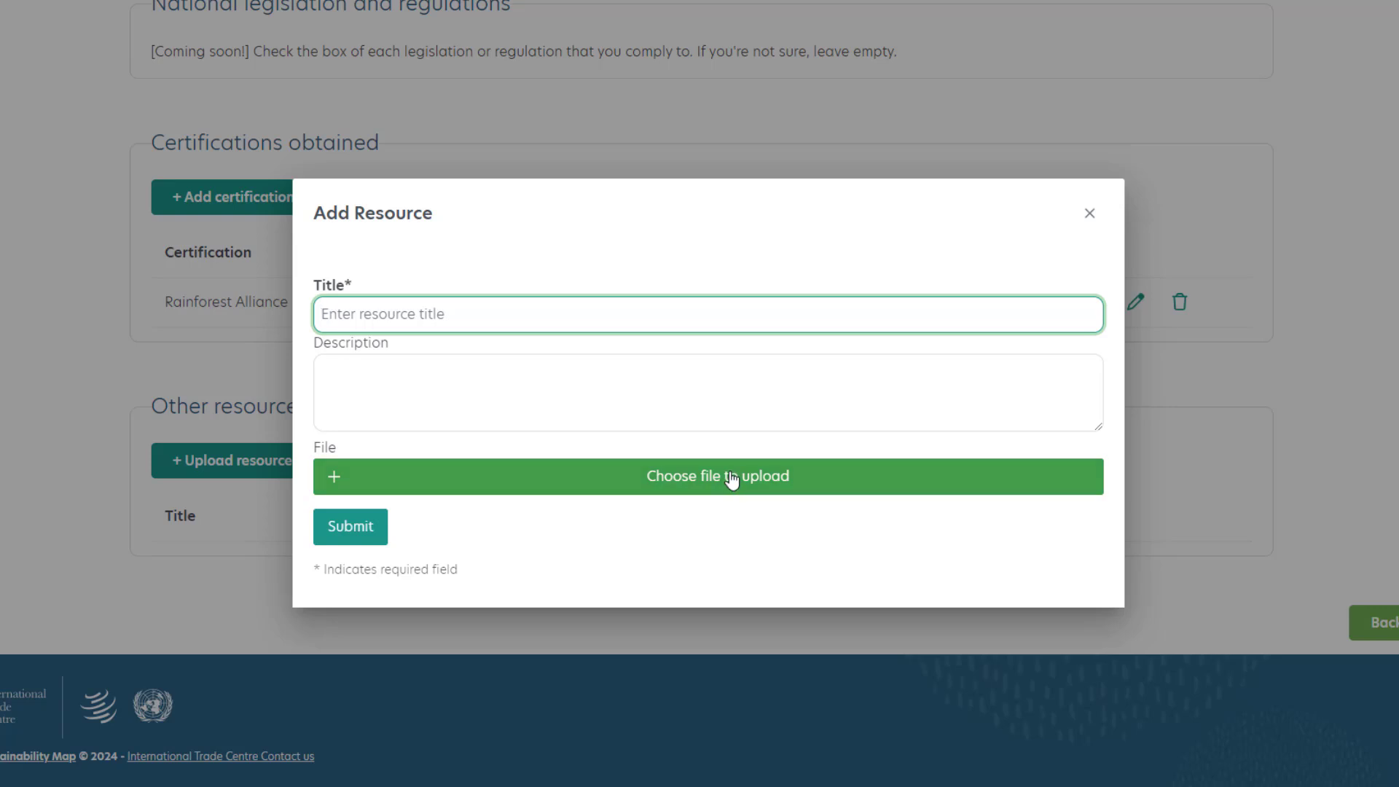
{"action": "left_click", "coordinate": [1091, 215]}
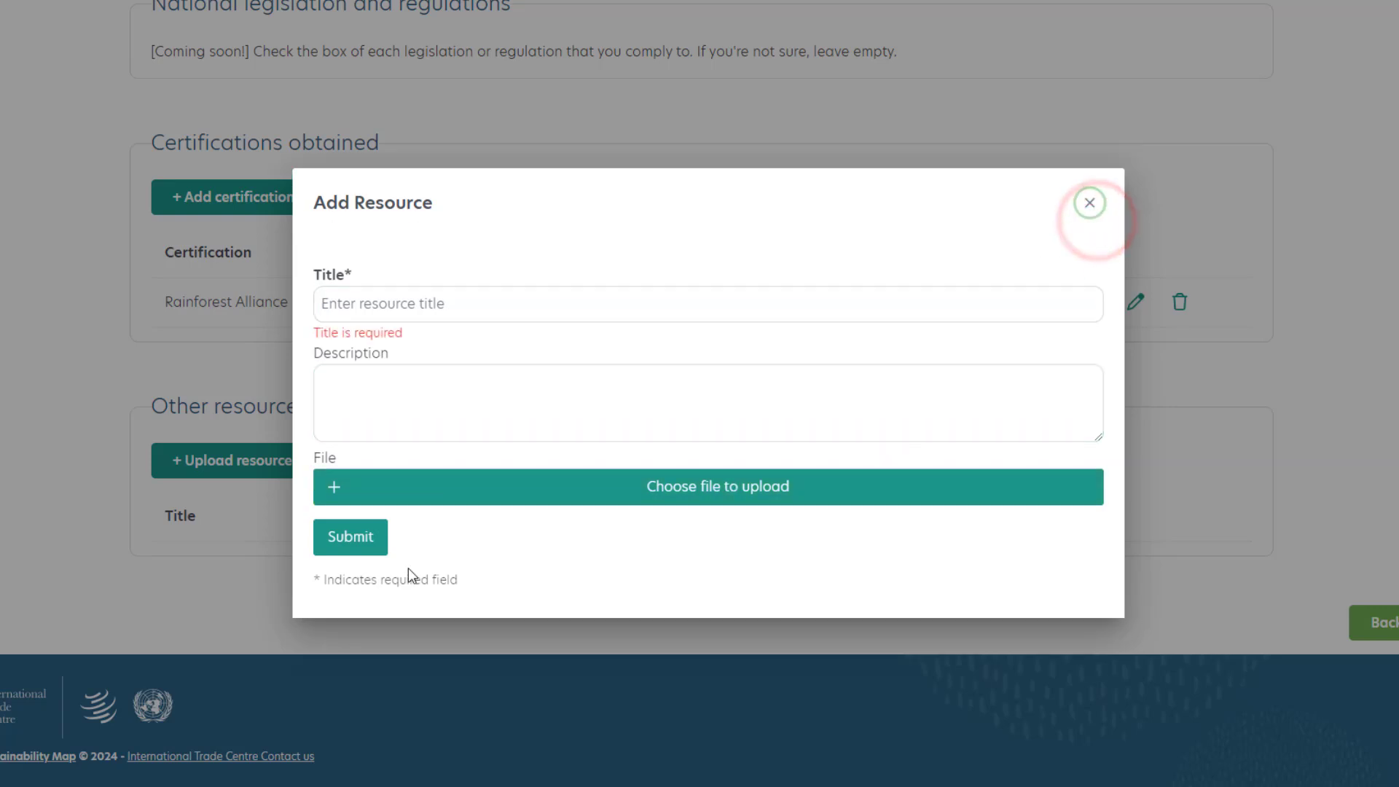
{"action": "left_click", "coordinate": [1089, 203]}
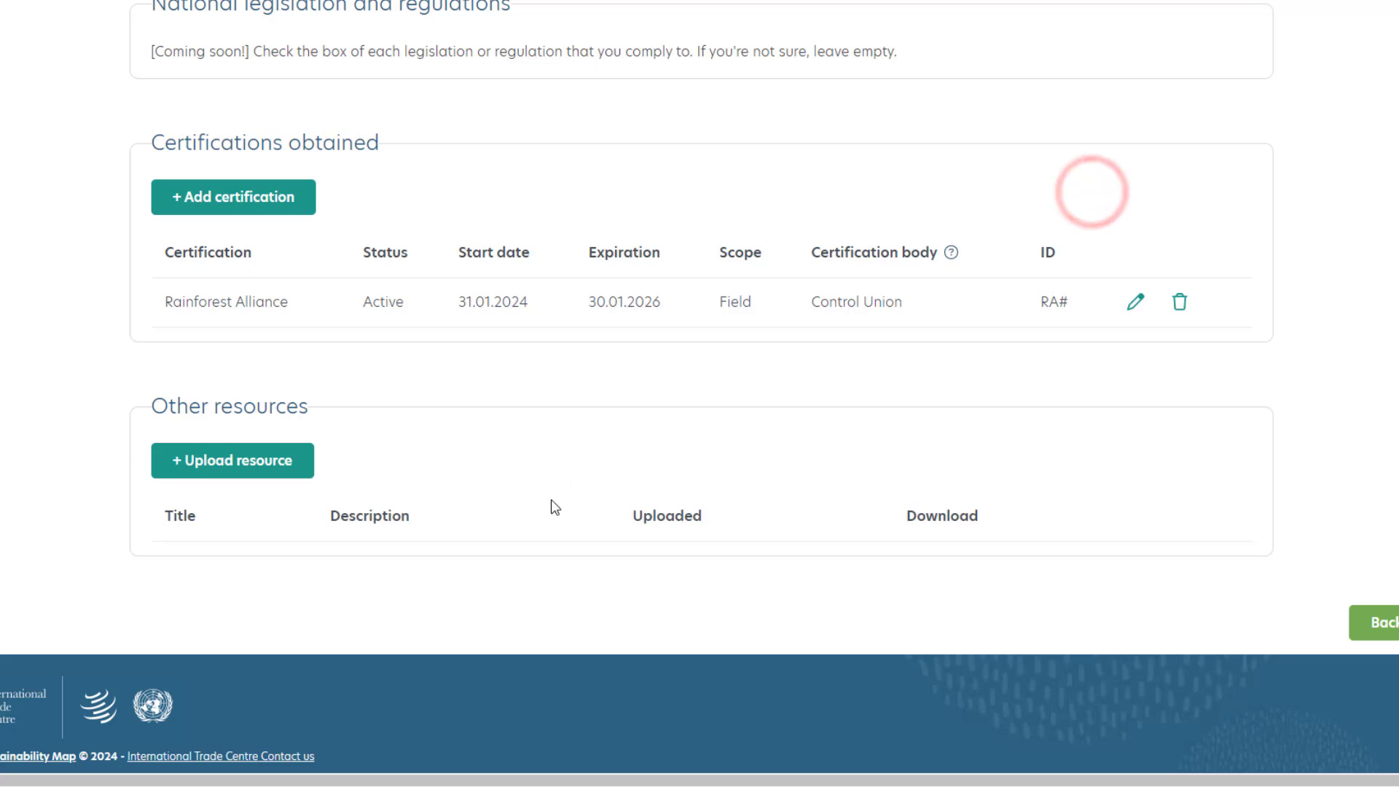
Switch the Company ABC profile out of draft mode so it can be found in the Registry
{"action": "scroll", "coordinate": [552, 503], "scroll_direction": "up", "scroll_amount": 2}
{"action": "left_click_drag", "start_coordinate": [156, 175], "coordinate": [557, 177]}
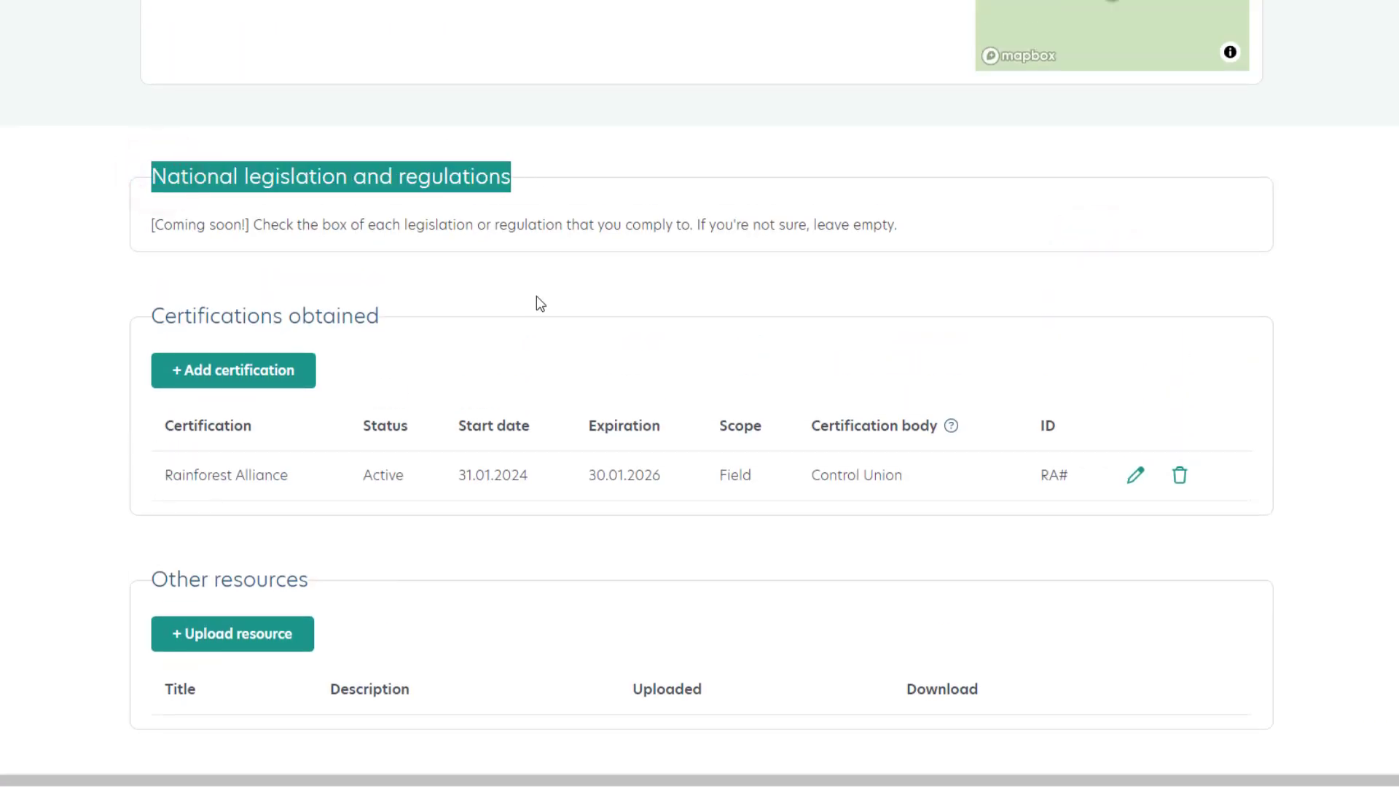
{"action": "scroll", "coordinate": [537, 297], "scroll_direction": "up", "scroll_amount": 10}
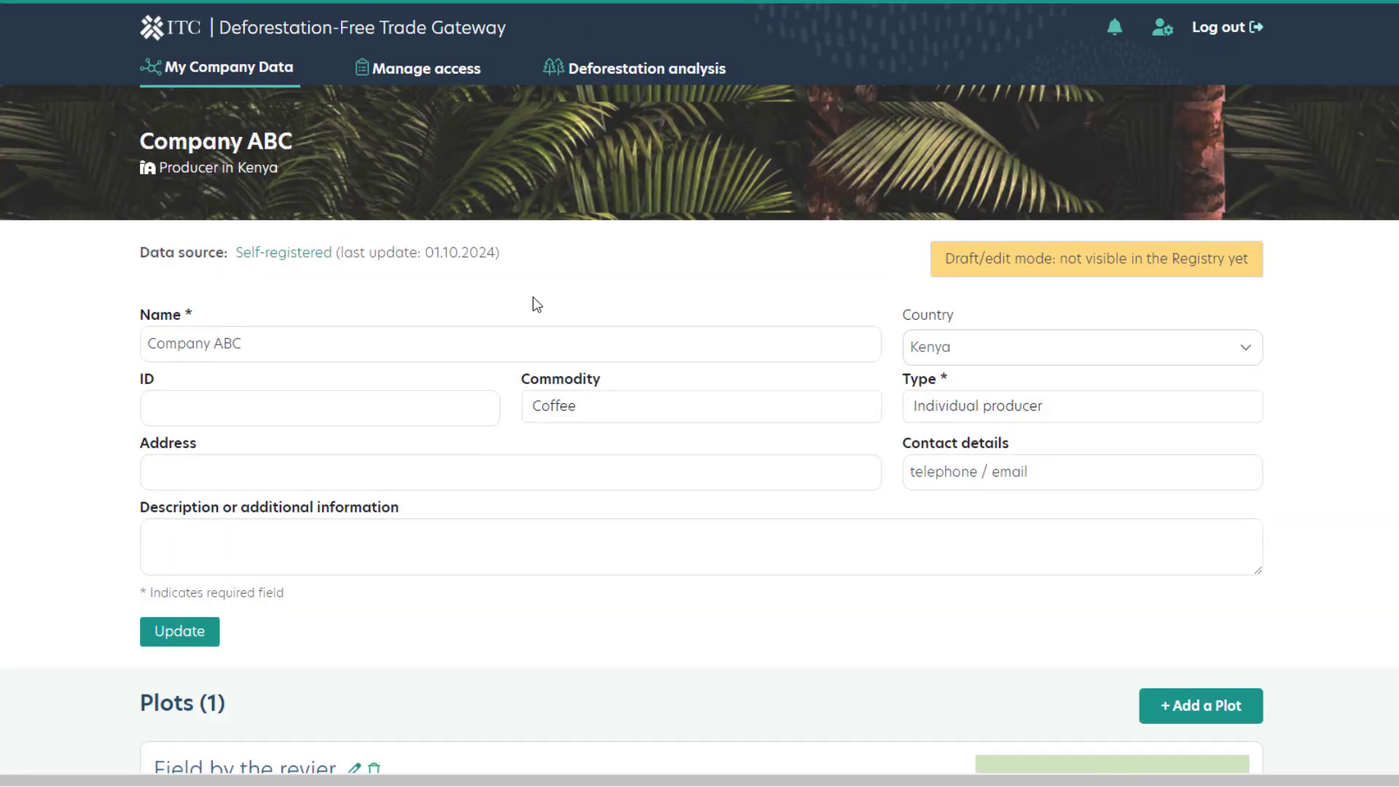
{"action": "left_click", "coordinate": [1084, 269]}
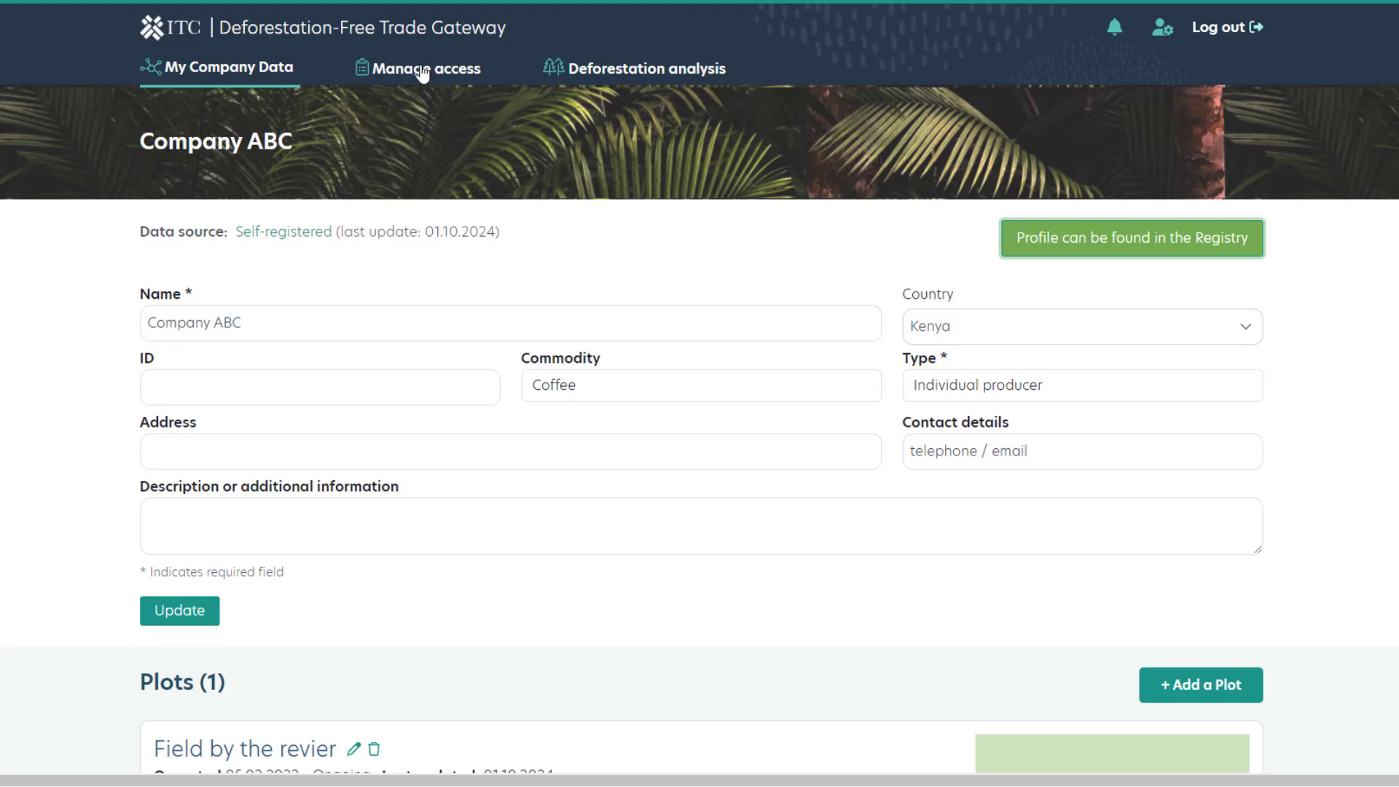
Review the pending data access request from Germany Coffee Imports Limited and approve it without a message
{"action": "scroll", "coordinate": [22, 568], "scroll_direction": "down", "scroll_amount": 8}
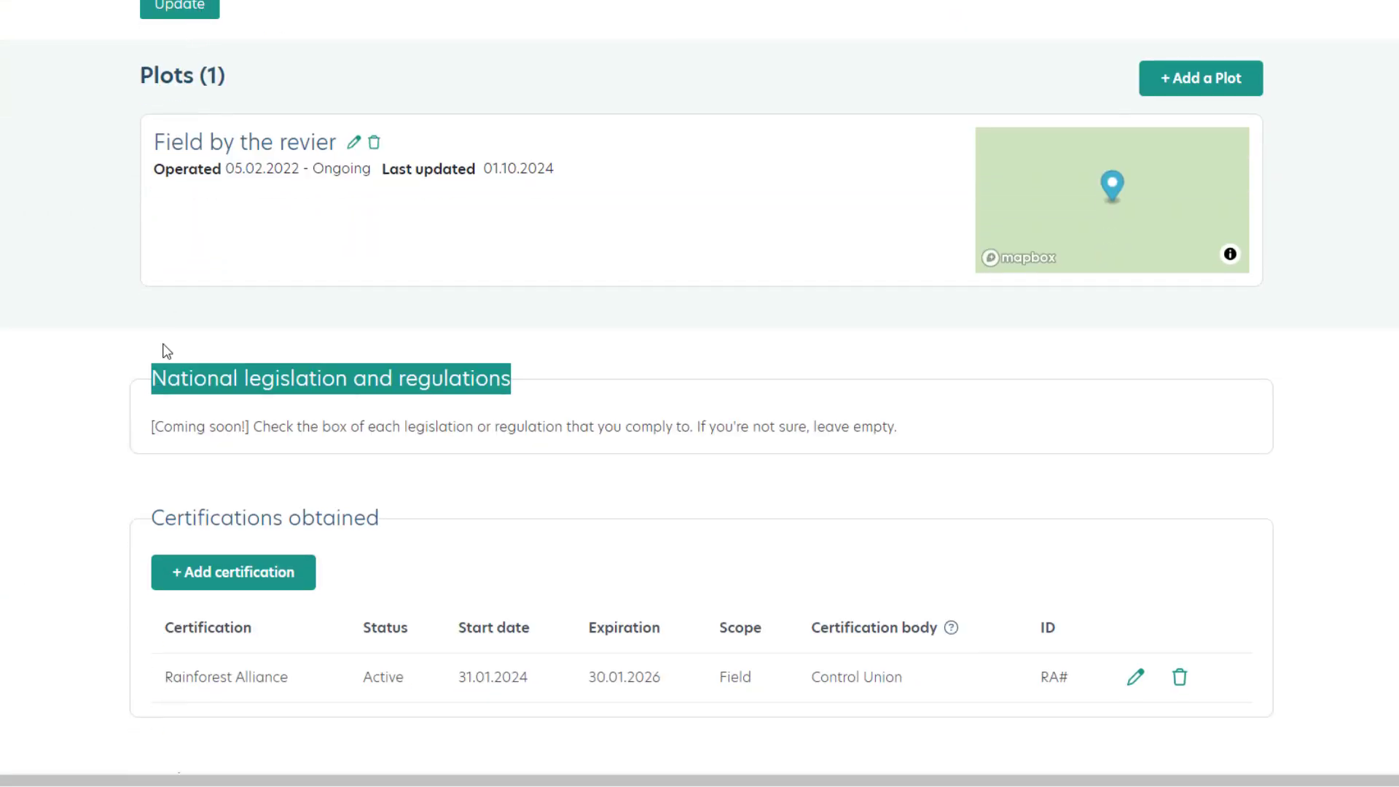
{"action": "scroll", "coordinate": [167, 364], "scroll_direction": "down", "scroll_amount": 4}
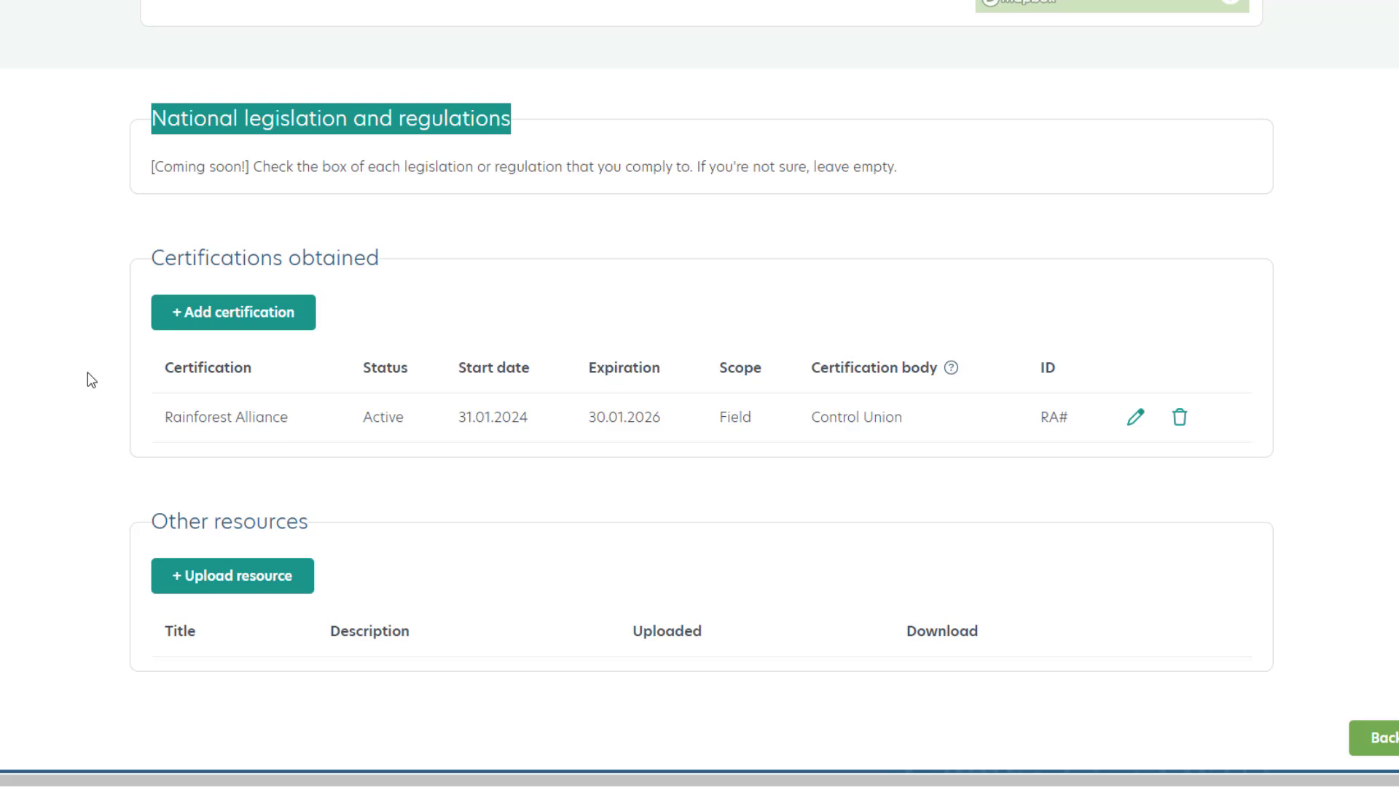
{"action": "scroll", "coordinate": [90, 380], "scroll_direction": "up", "scroll_amount": 12}
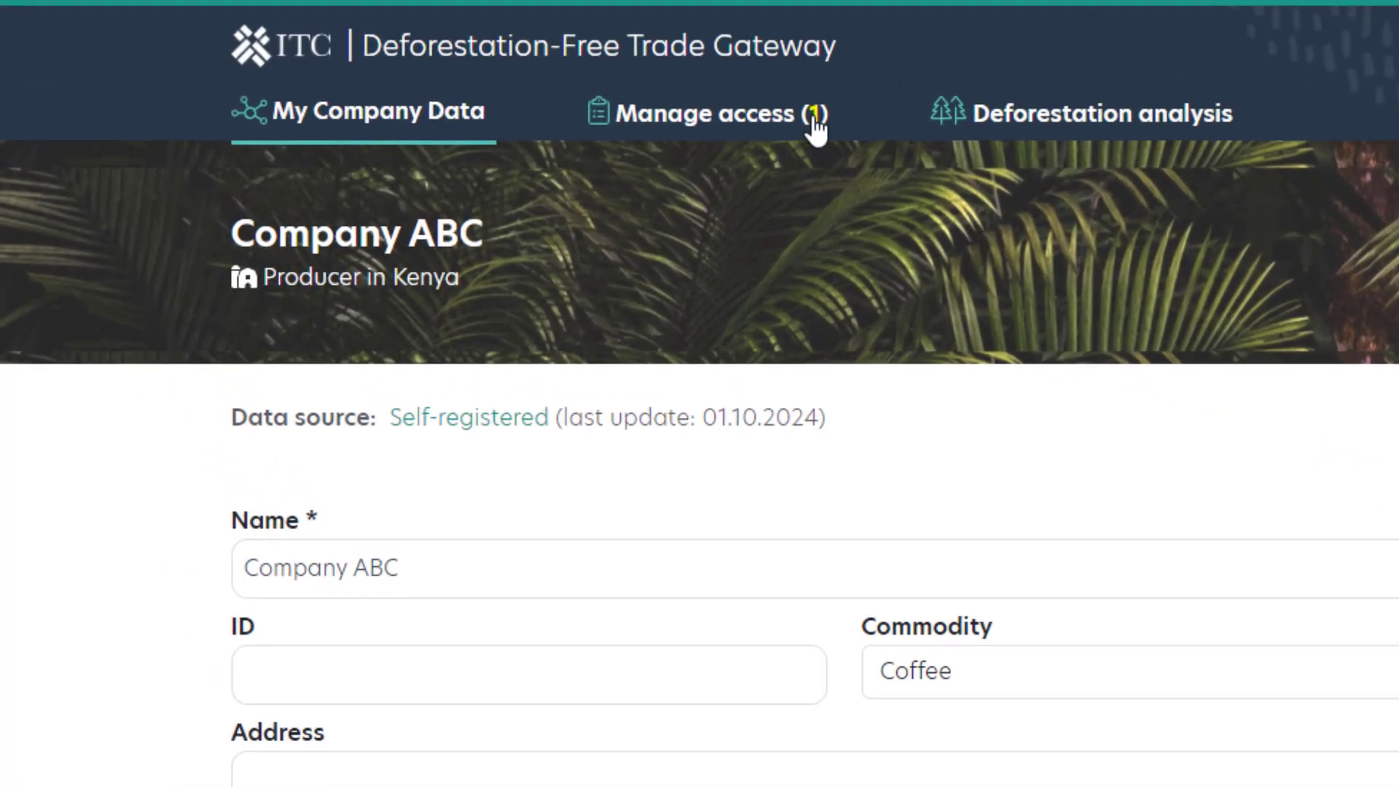
{"action": "left_click", "coordinate": [729, 117]}
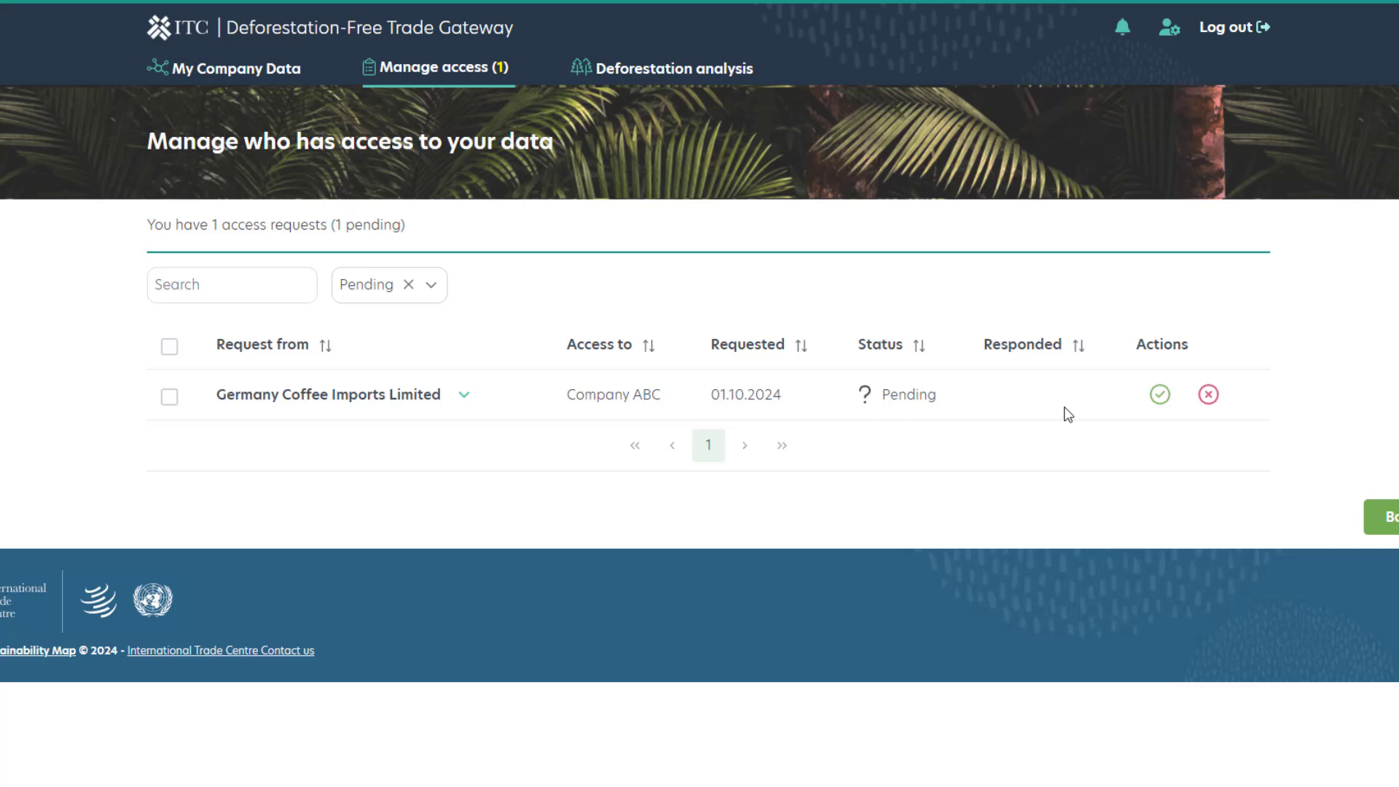
{"action": "left_click", "coordinate": [469, 401]}
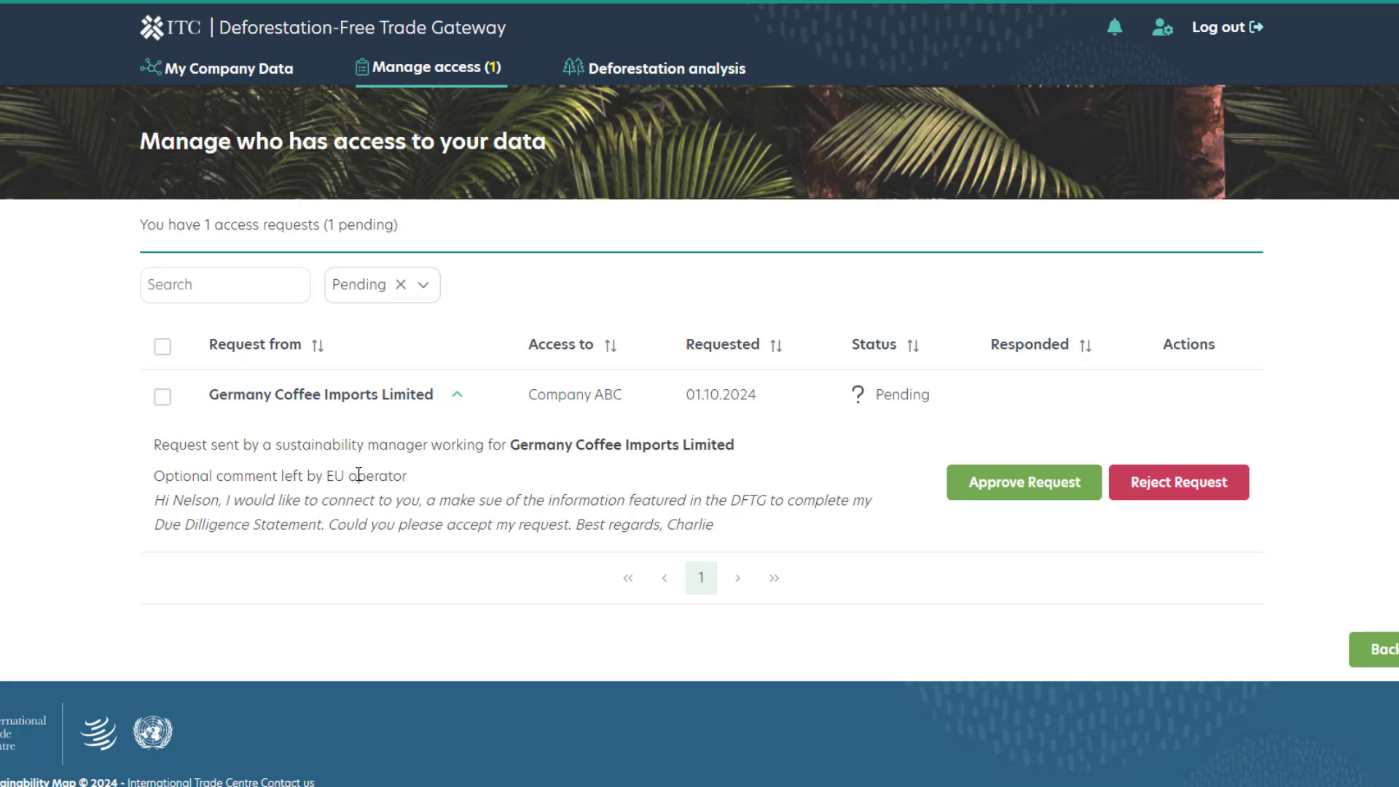
{"action": "left_click", "coordinate": [989, 485]}
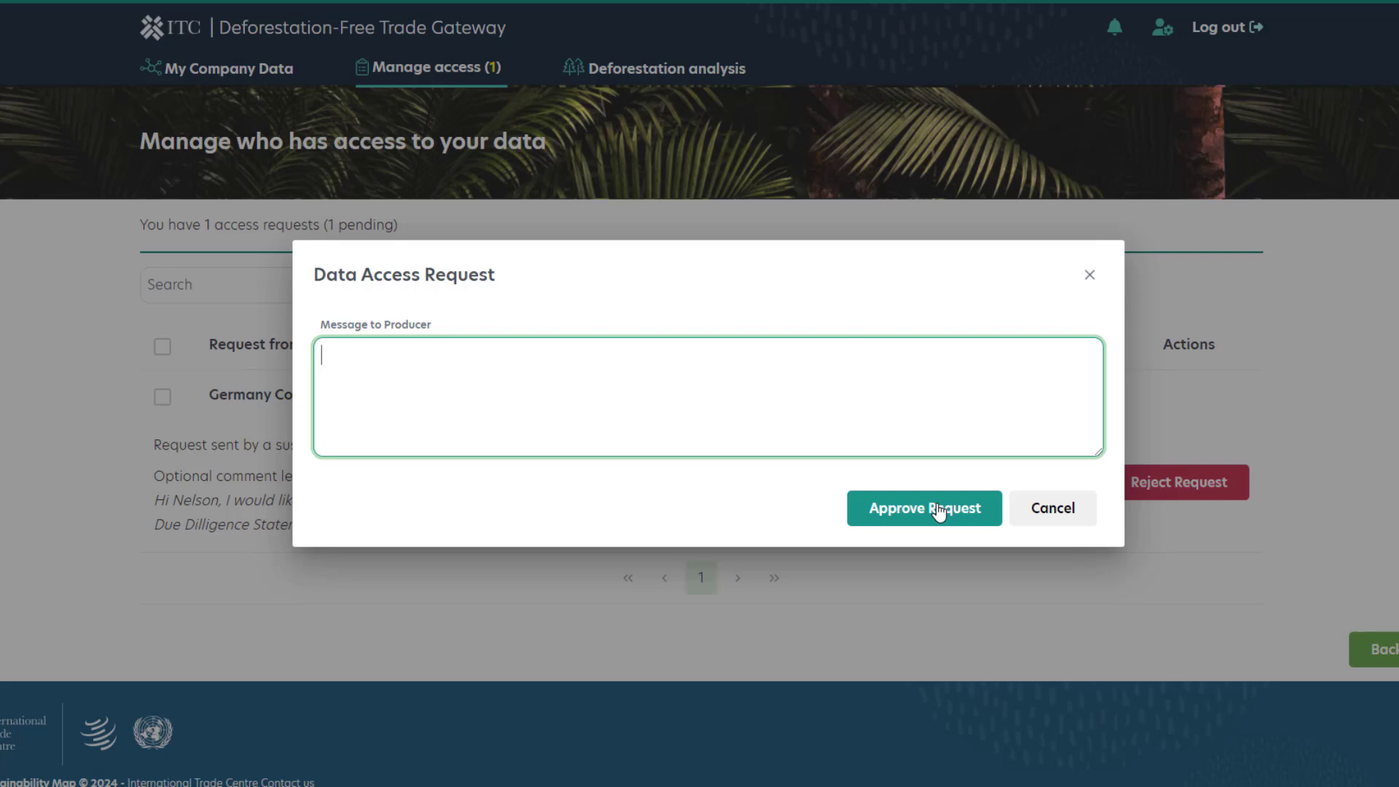
{"action": "left_click", "coordinate": [938, 510]}
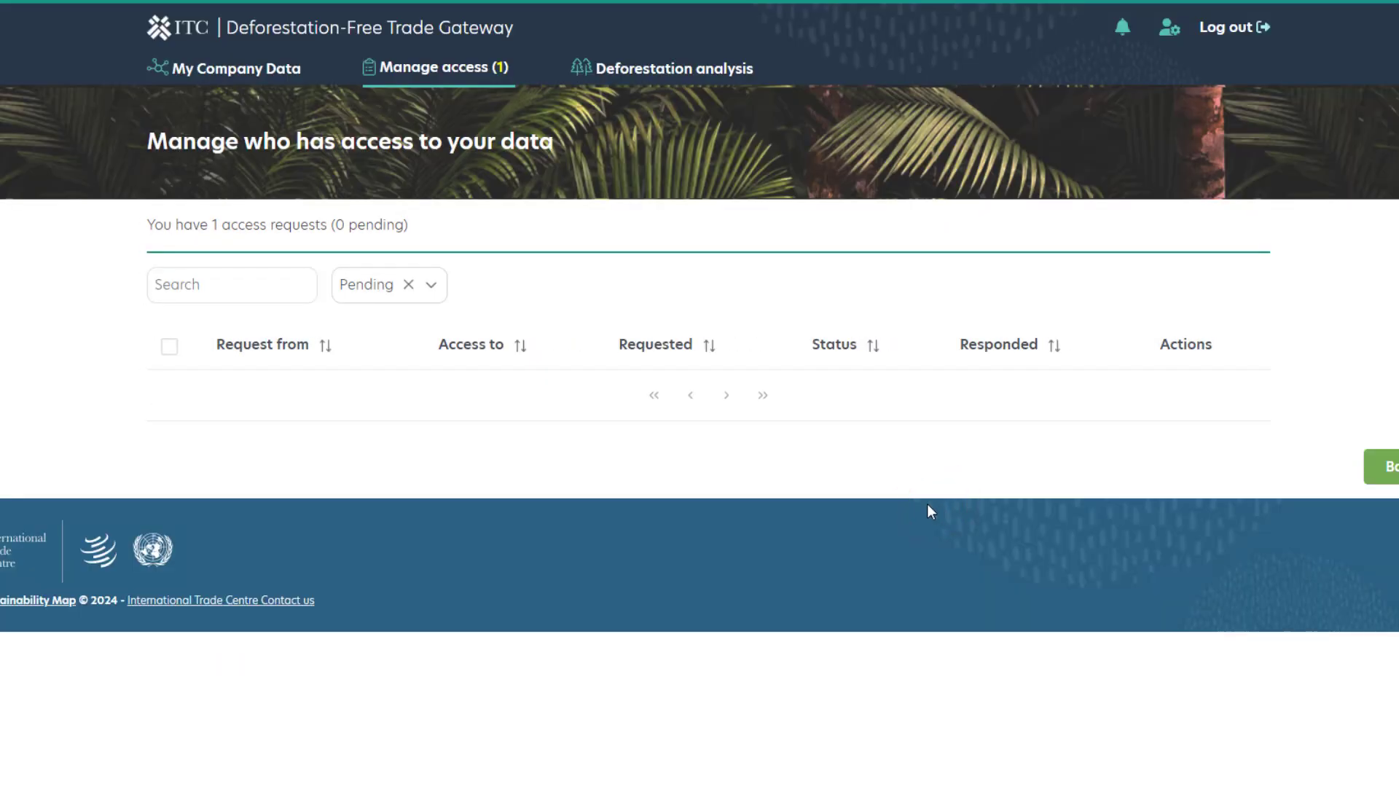
Open the deforestation analysis and compare the Global Forest Watch maps of Plot by the mountain 2 and Plot 123
{"action": "left_click", "coordinate": [226, 68]}
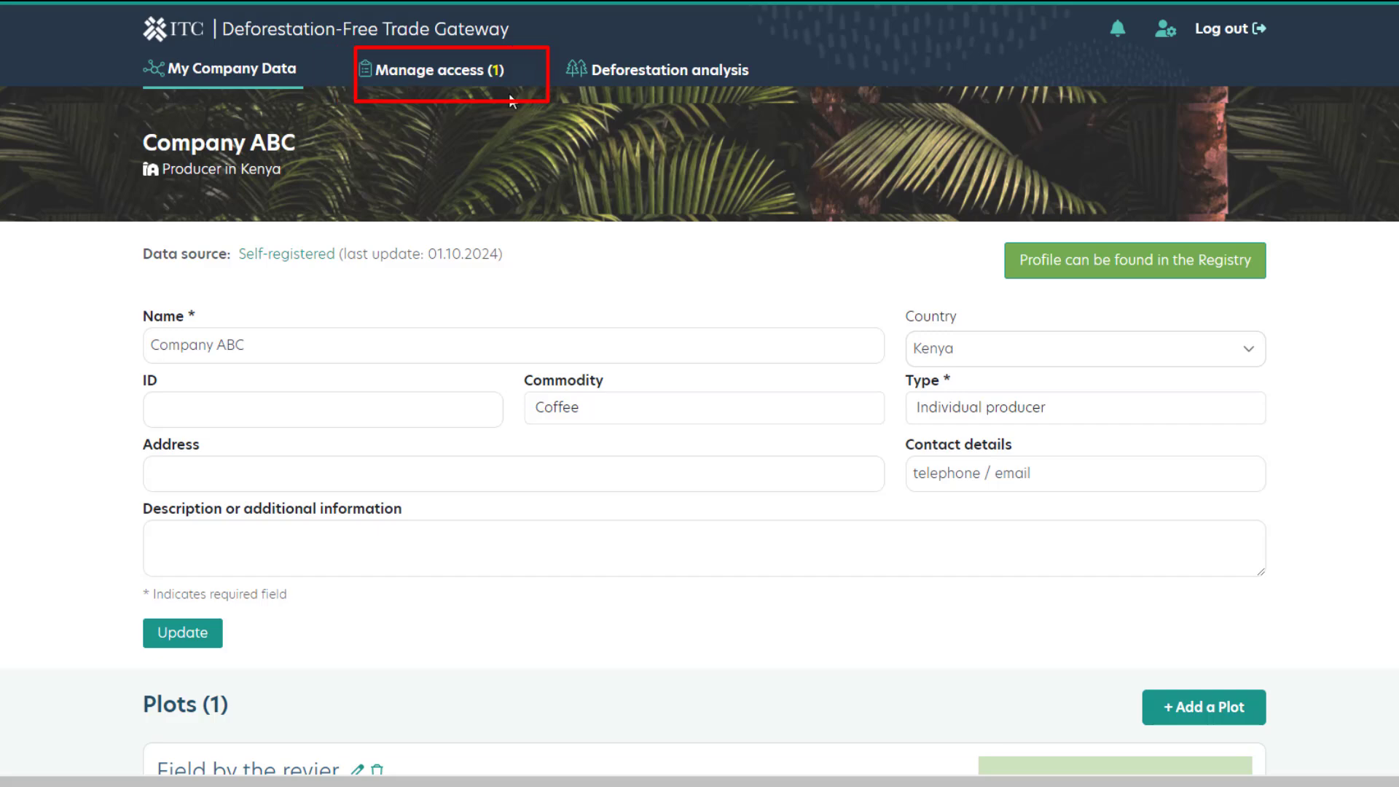
{"action": "left_click", "coordinate": [626, 73]}
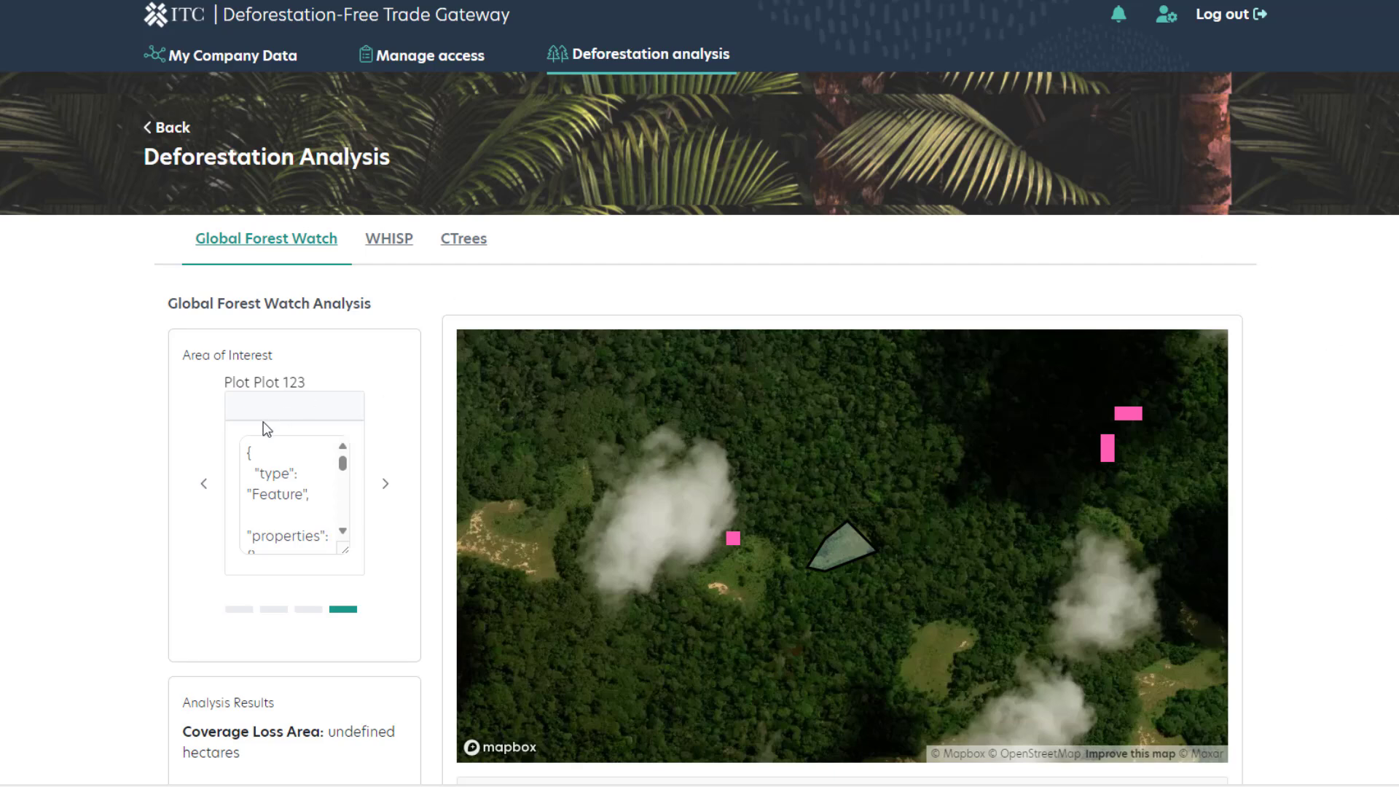
{"action": "left_click", "coordinate": [203, 484]}
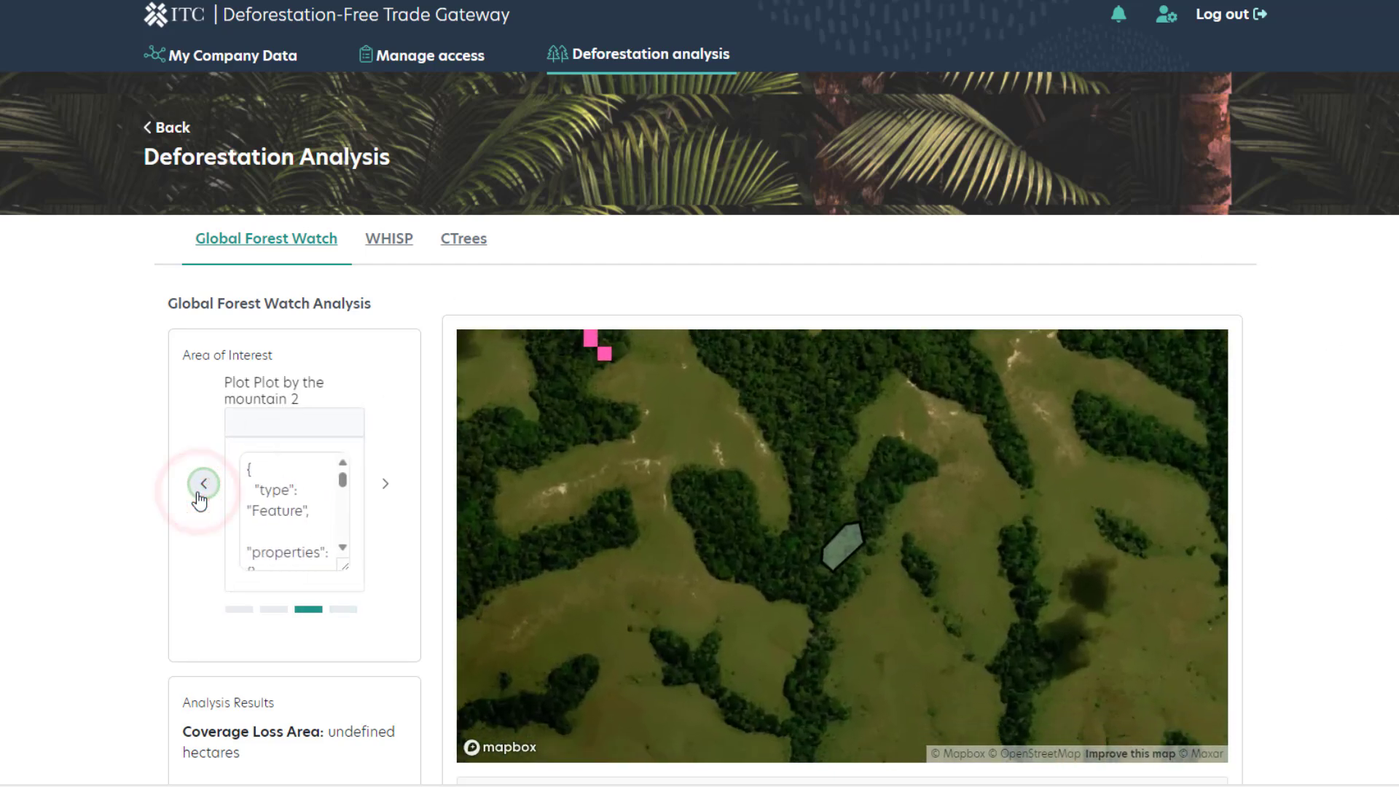
{"action": "left_click", "coordinate": [386, 486]}
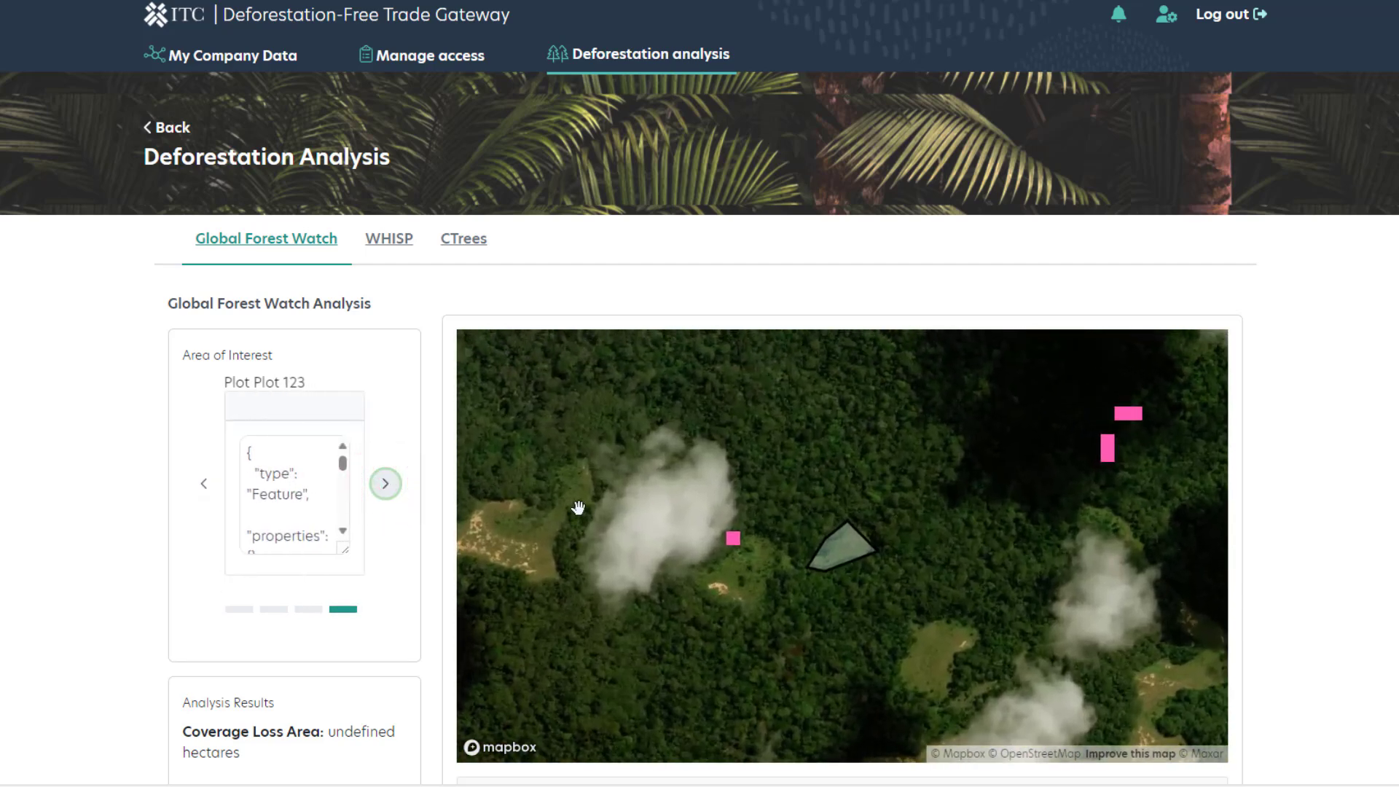
Examine the tree cover loss around Plot 123 on the Global Forest Watch satellite map
{"action": "scroll", "coordinate": [891, 548], "scroll_direction": "down", "scroll_amount": 5}
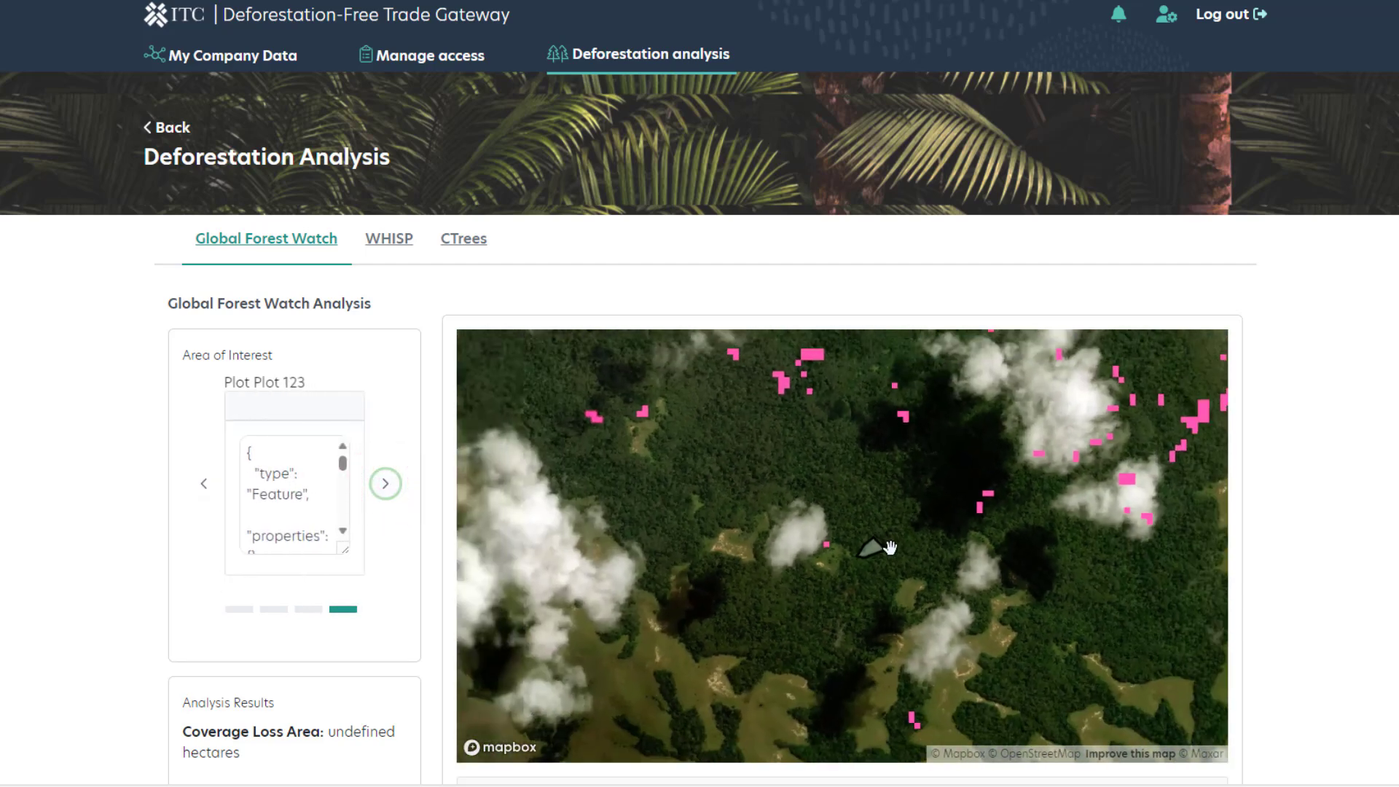
{"action": "scroll", "coordinate": [891, 548], "scroll_direction": "down", "scroll_amount": 4}
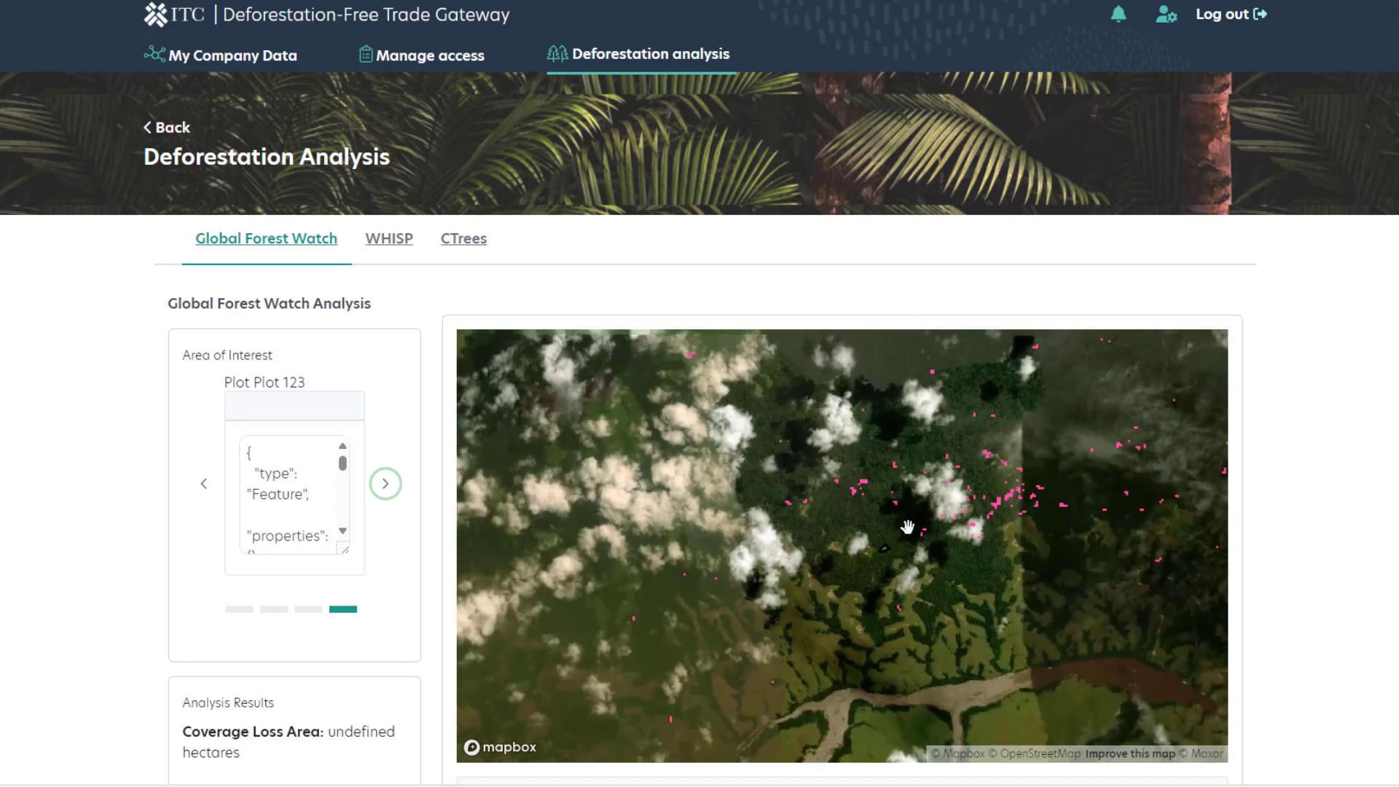
{"action": "scroll", "coordinate": [888, 550], "scroll_direction": "up", "scroll_amount": 5}
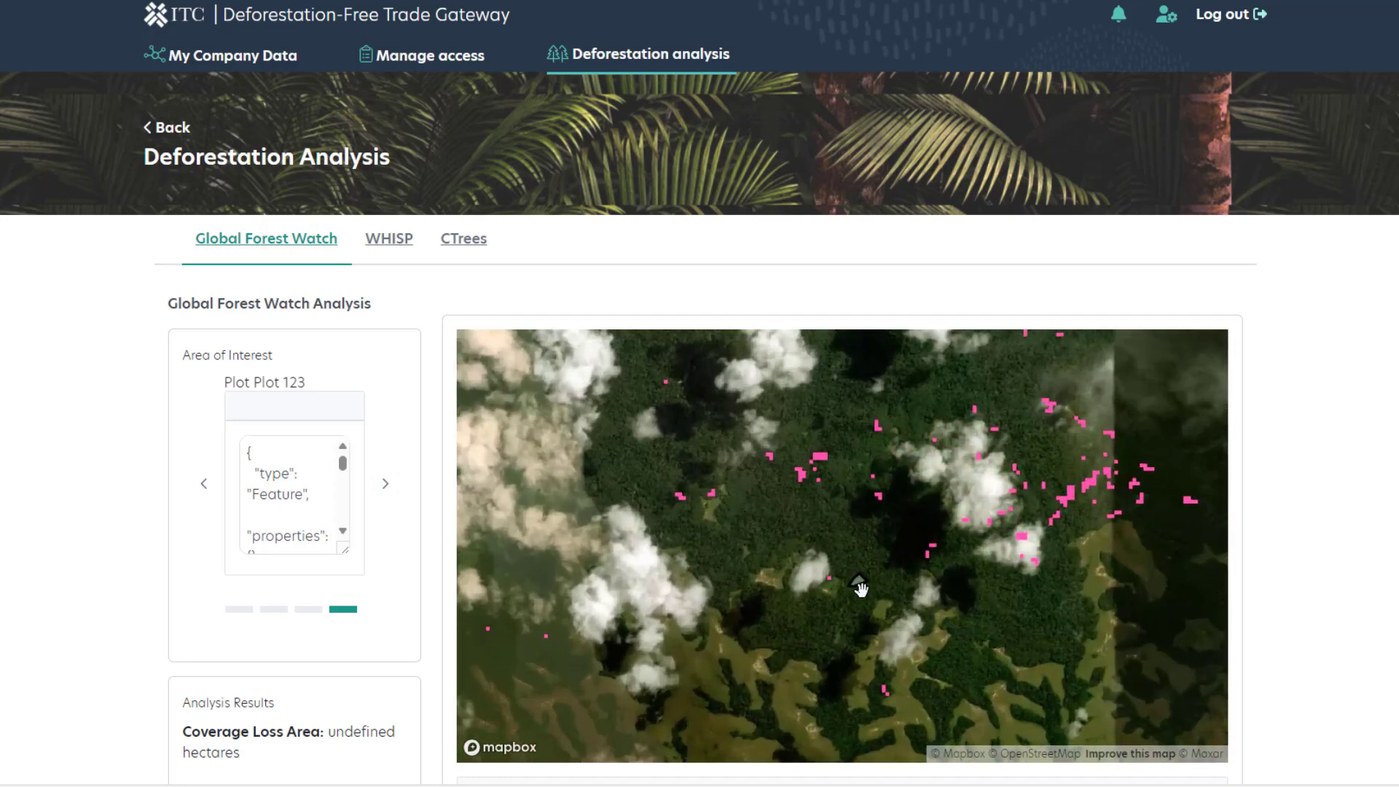
{"action": "scroll", "coordinate": [855, 570], "scroll_direction": "up", "scroll_amount": 2}
{"action": "scroll", "coordinate": [1341, 509], "scroll_direction": "down", "scroll_amount": 2}
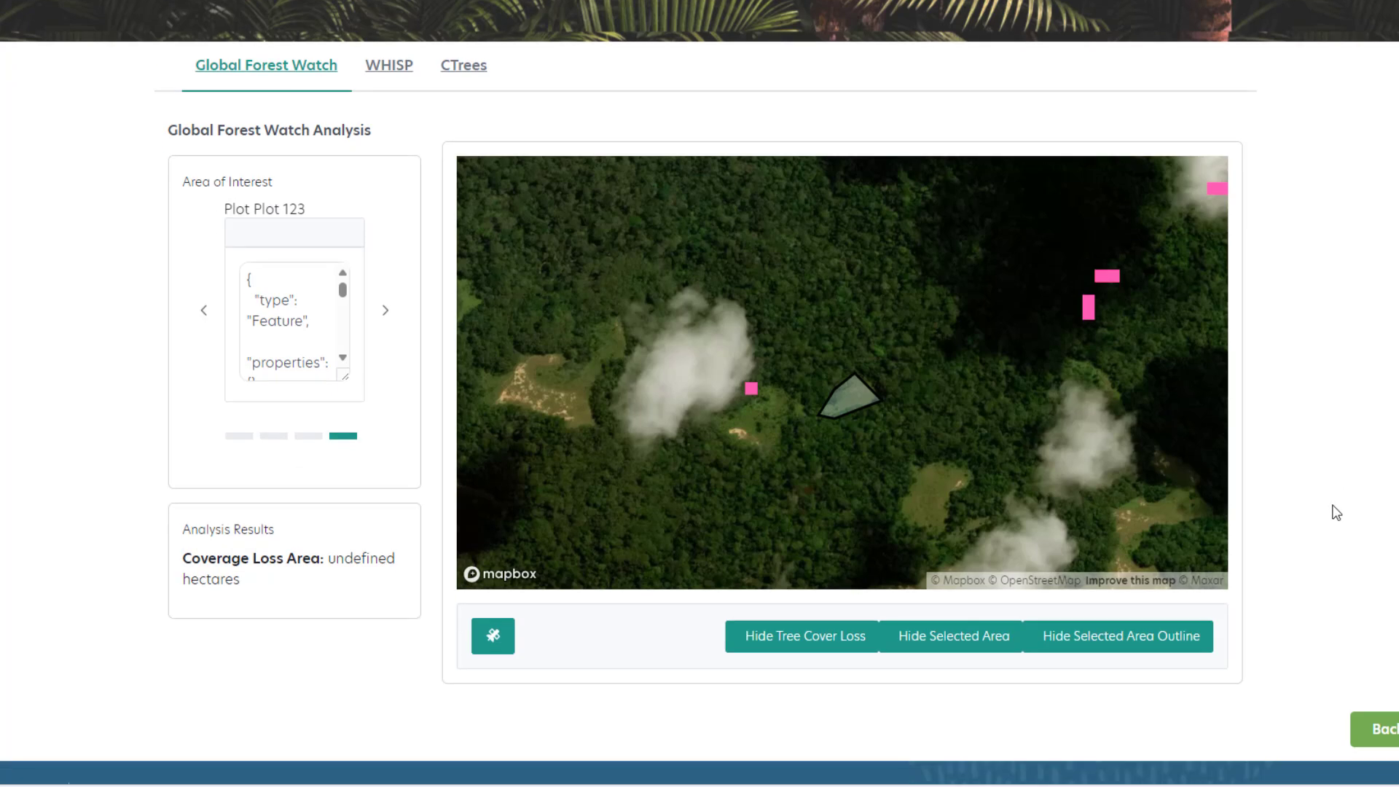
{"action": "scroll", "coordinate": [1336, 513], "scroll_direction": "up", "scroll_amount": 1}
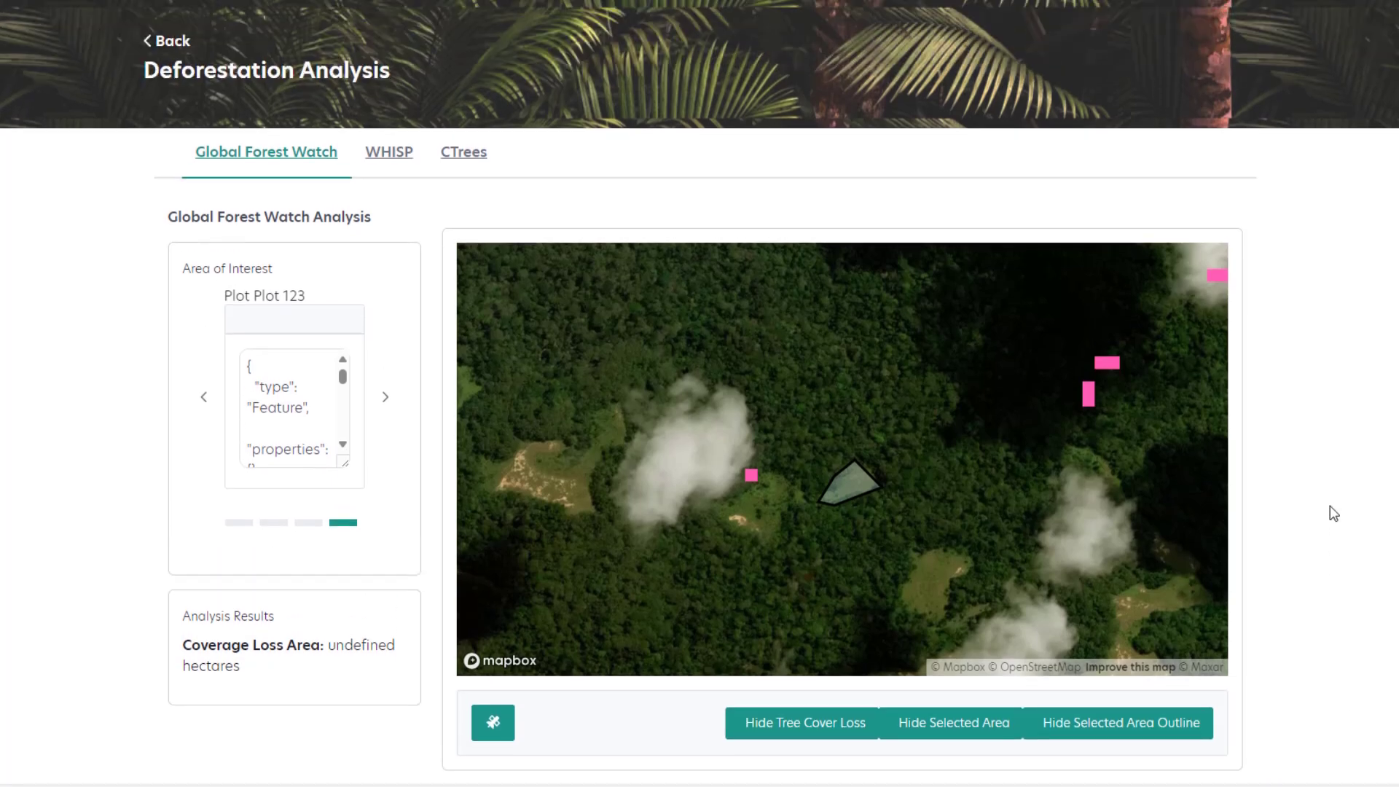
Review the WHISP general information, geolocation and risk indicators for Plot 1 and Plot 2
{"action": "left_click", "coordinate": [389, 155]}
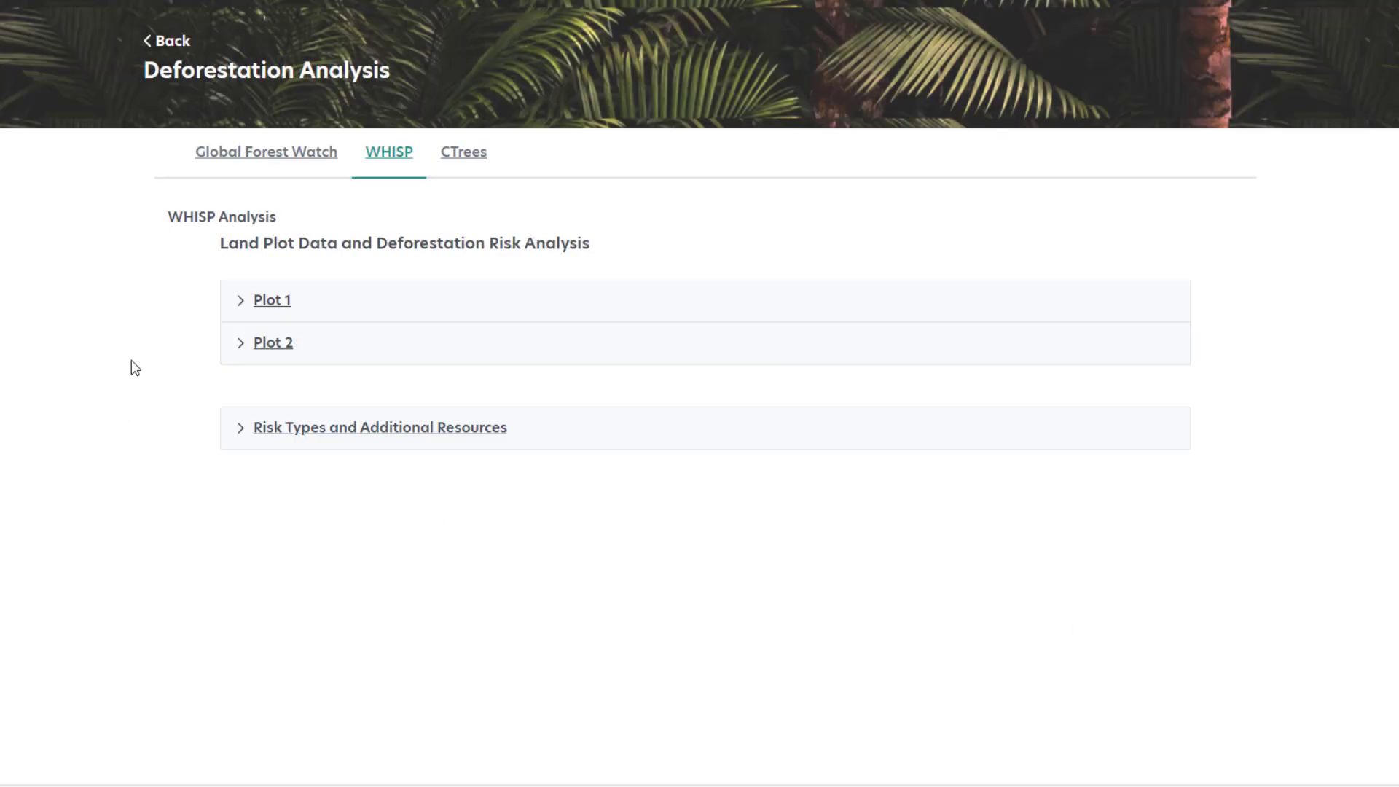
{"action": "left_click", "coordinate": [244, 301]}
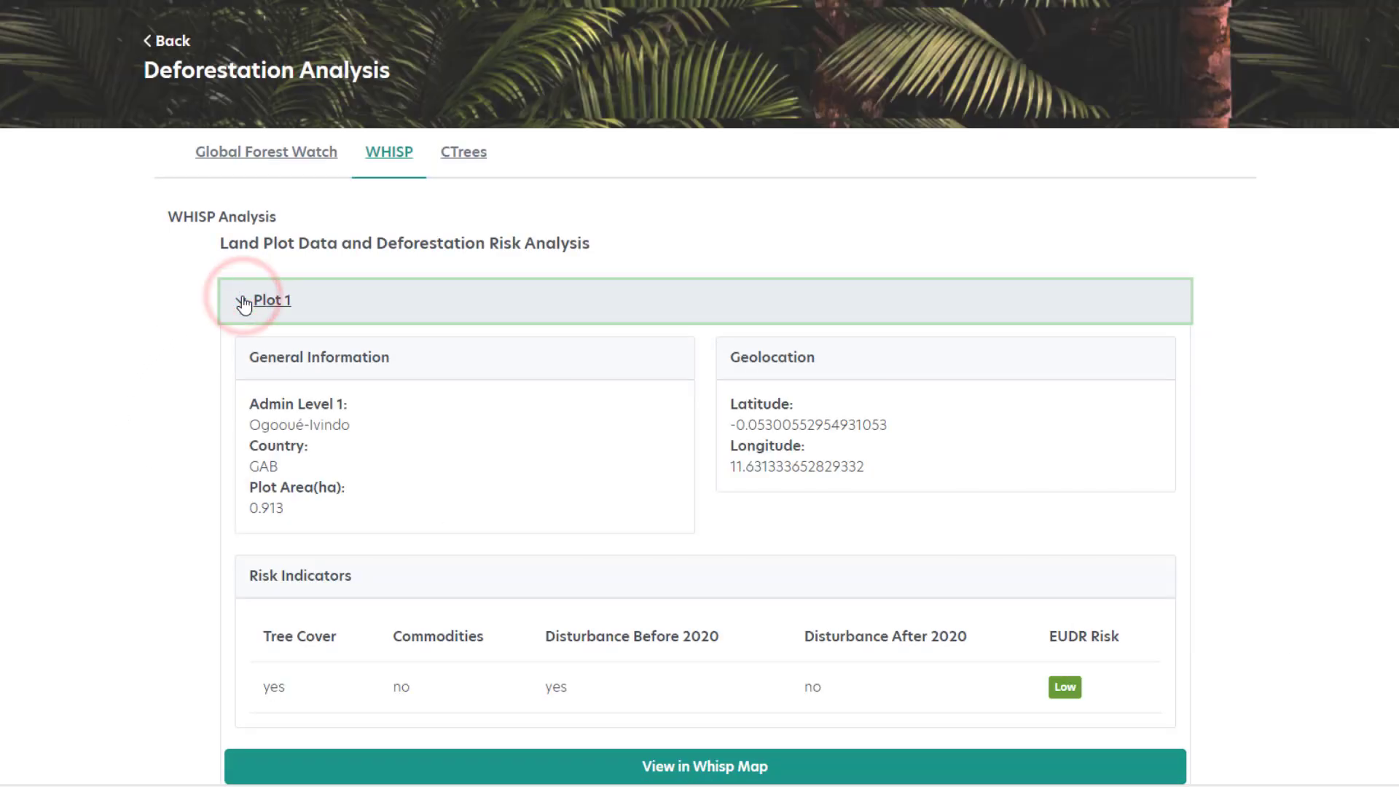
{"action": "scroll", "coordinate": [245, 305], "scroll_direction": "down", "scroll_amount": 1}
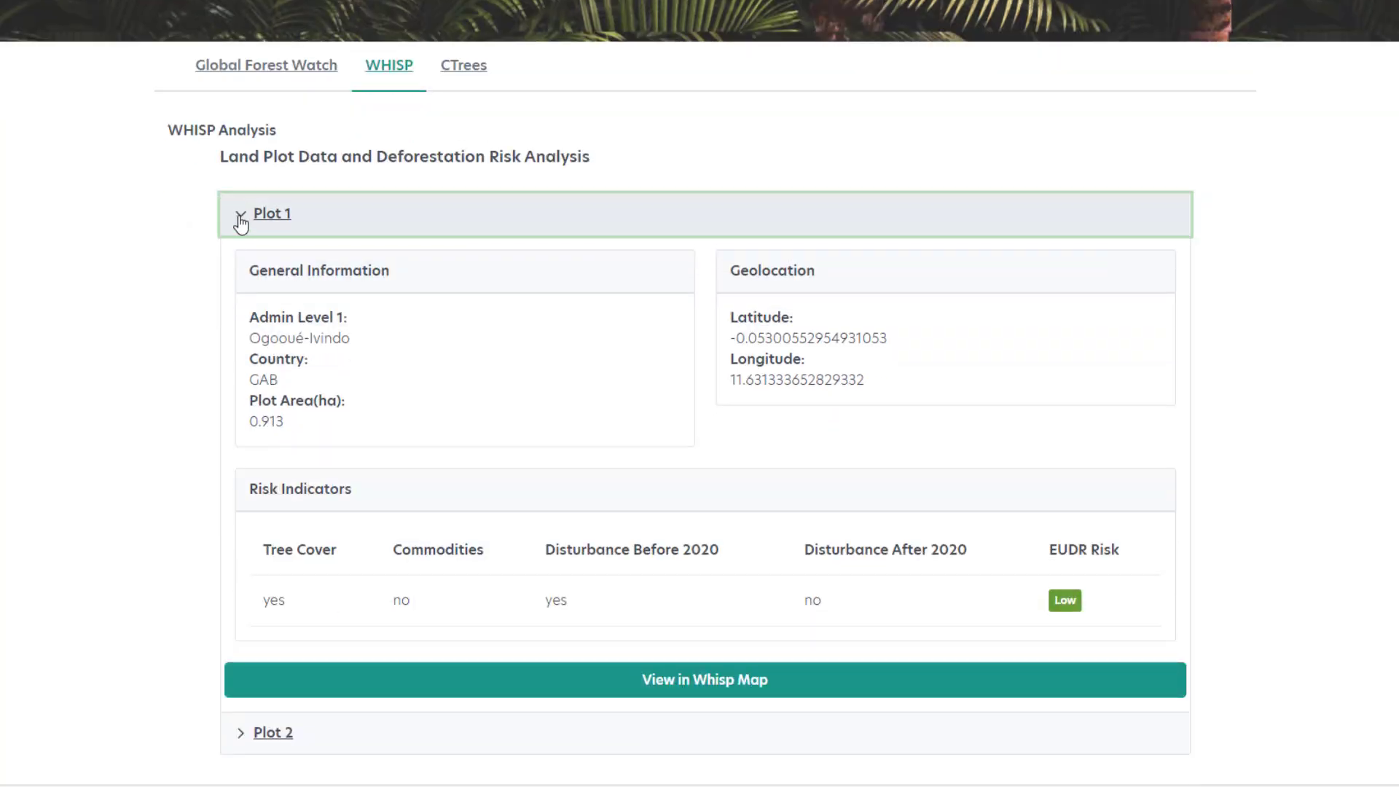
{"action": "left_click", "coordinate": [240, 217]}
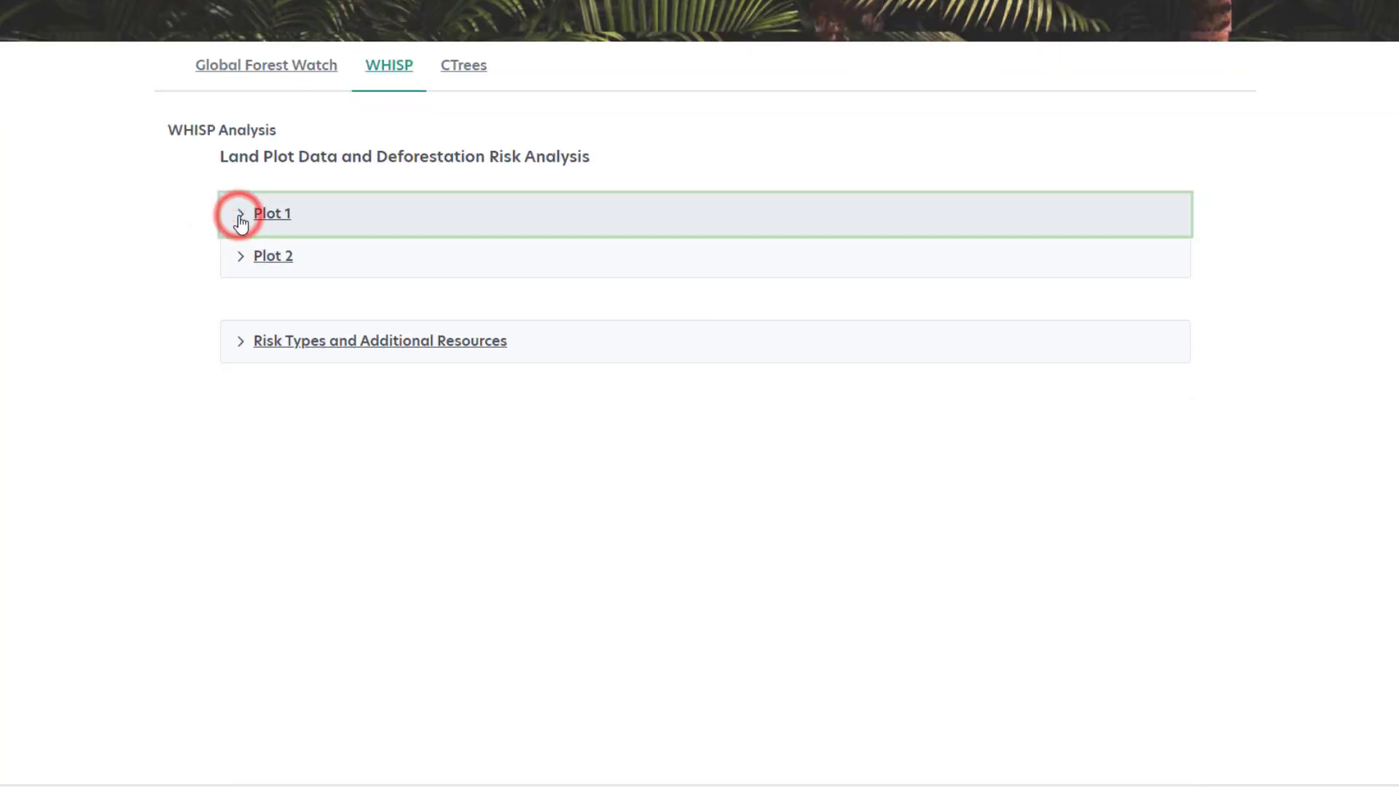
{"action": "left_click", "coordinate": [241, 260]}
{"action": "scroll", "coordinate": [151, 297], "scroll_direction": "down", "scroll_amount": 1}
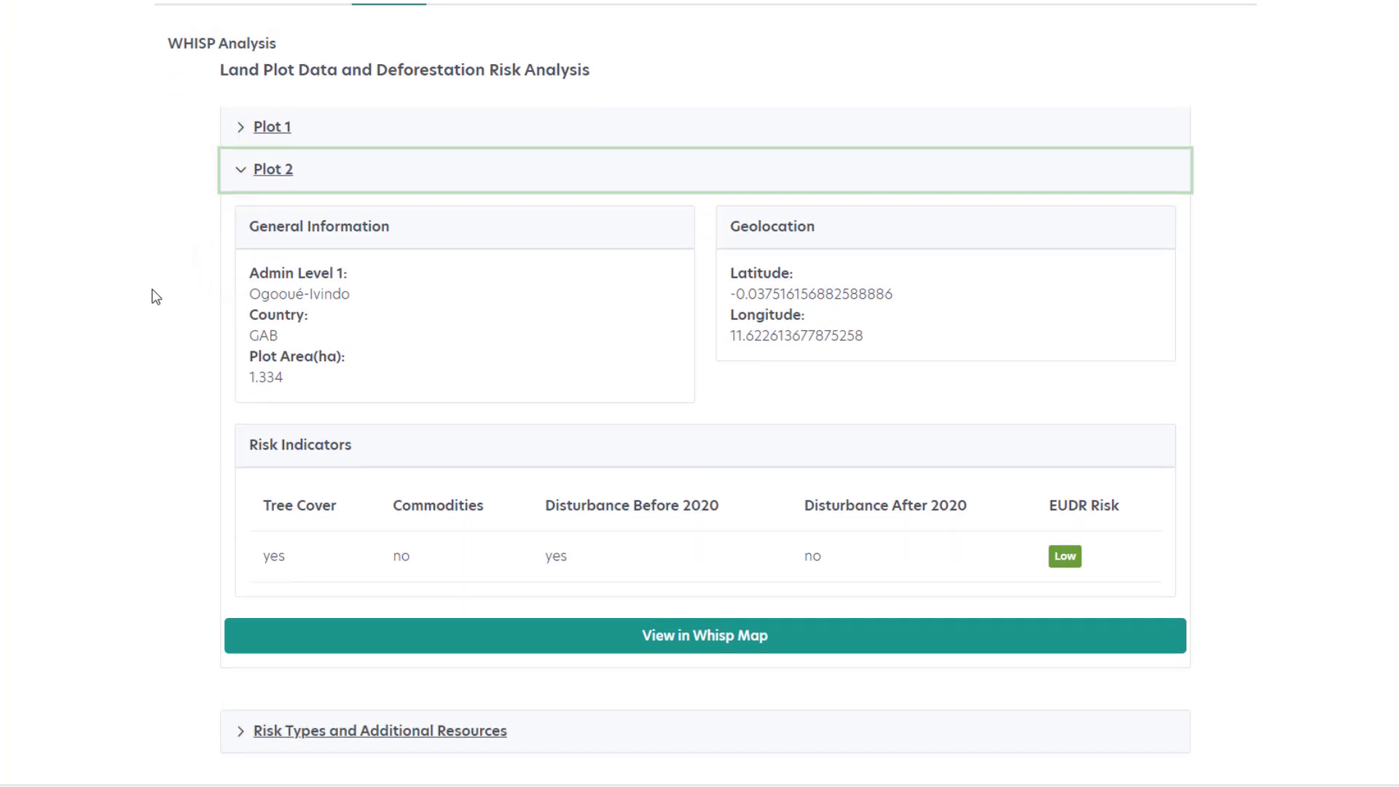
Read the WHISP explanation of risk types and the list of additional resources
{"action": "scroll", "coordinate": [153, 316], "scroll_direction": "down", "scroll_amount": 2}
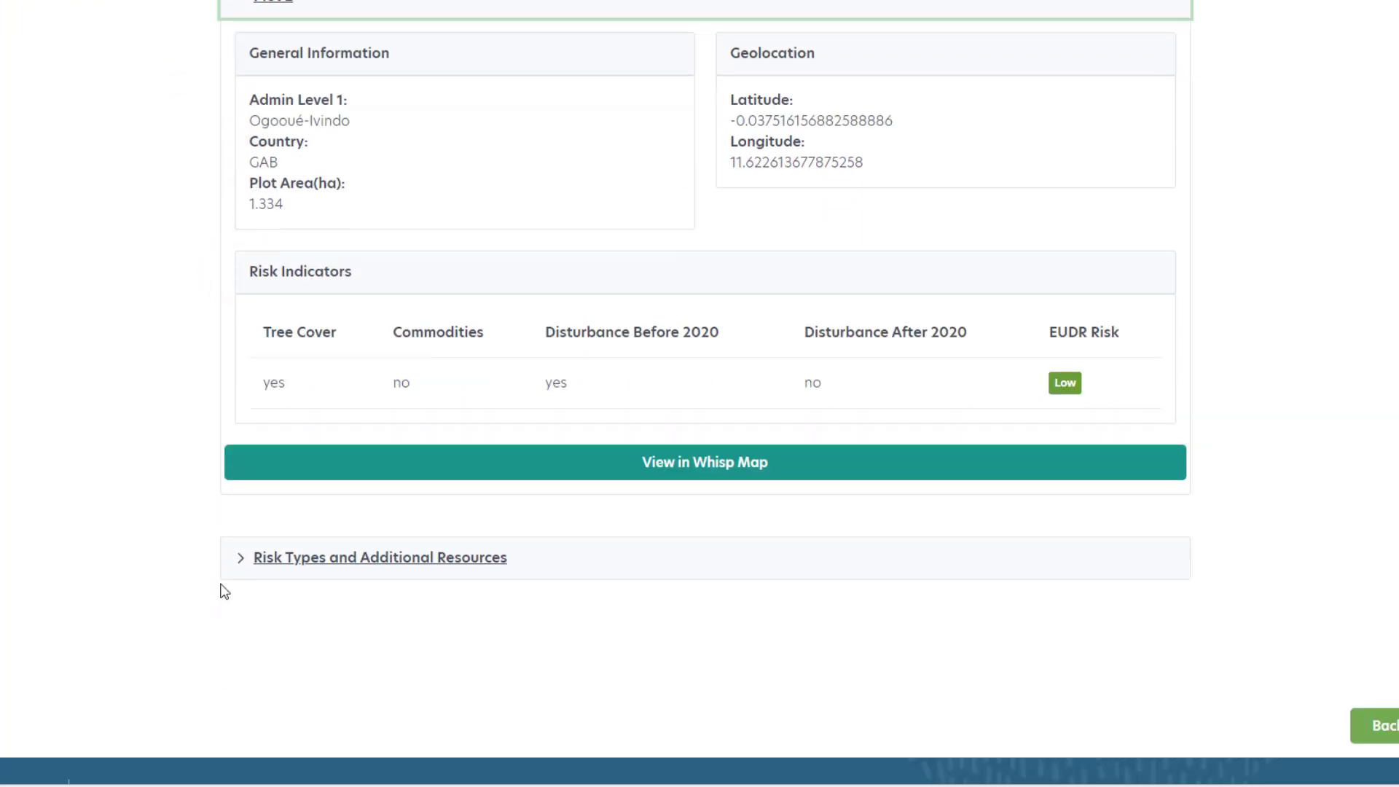
{"action": "left_click", "coordinate": [247, 561]}
{"action": "scroll", "coordinate": [128, 477], "scroll_direction": "down", "scroll_amount": 4}
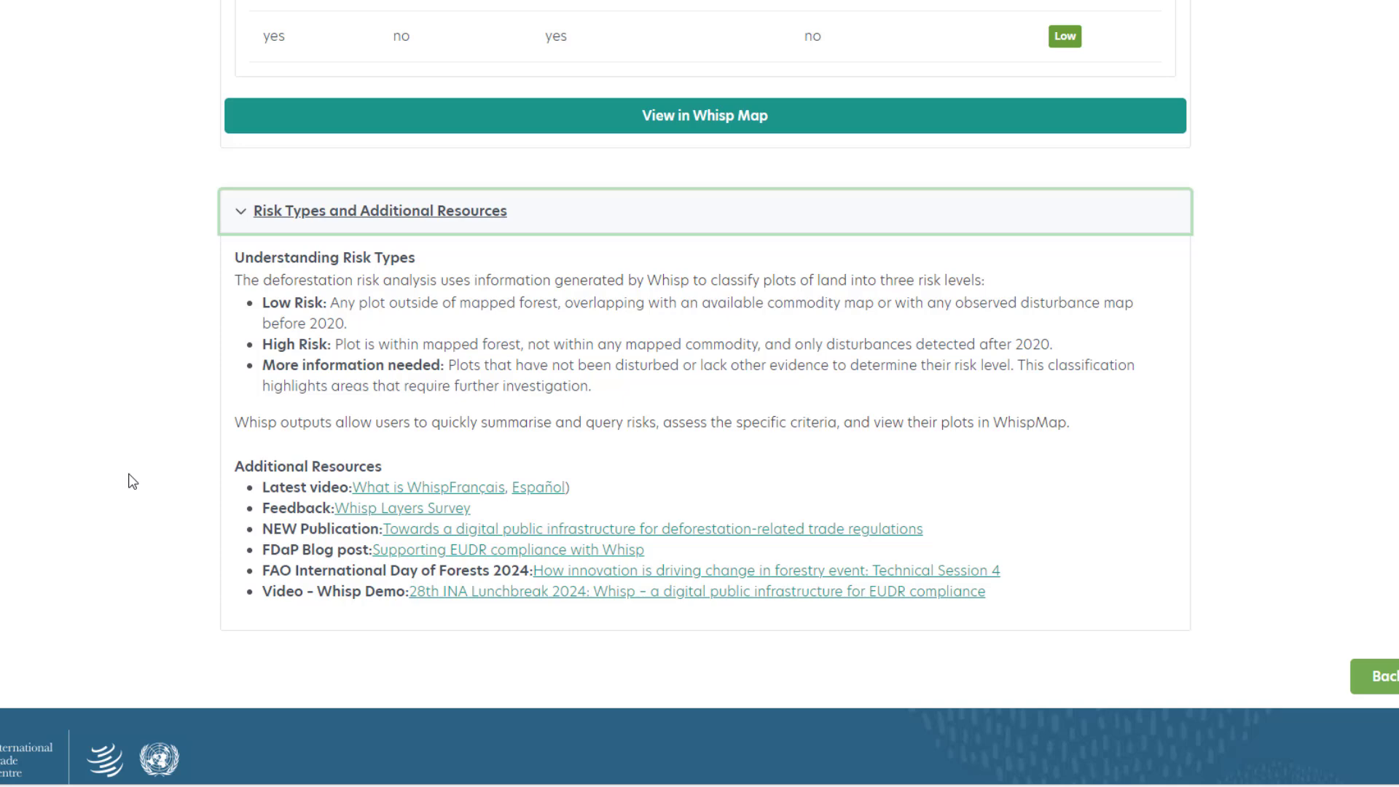
Open Plot 2 in the Whisp map and view the plot boundary within its surrounding satellite imagery
{"action": "scroll", "coordinate": [130, 480], "scroll_direction": "up", "scroll_amount": 5}
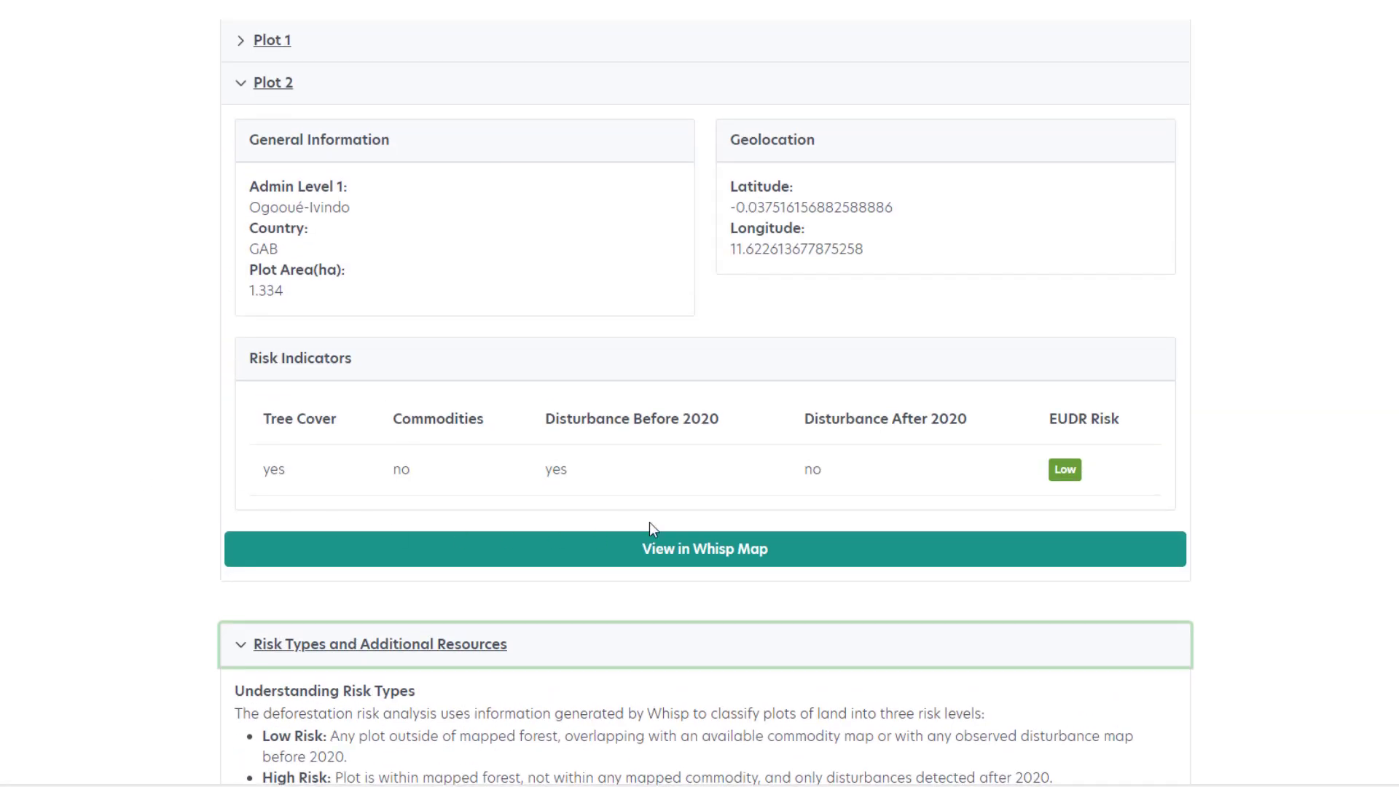
{"action": "left_click", "coordinate": [678, 552]}
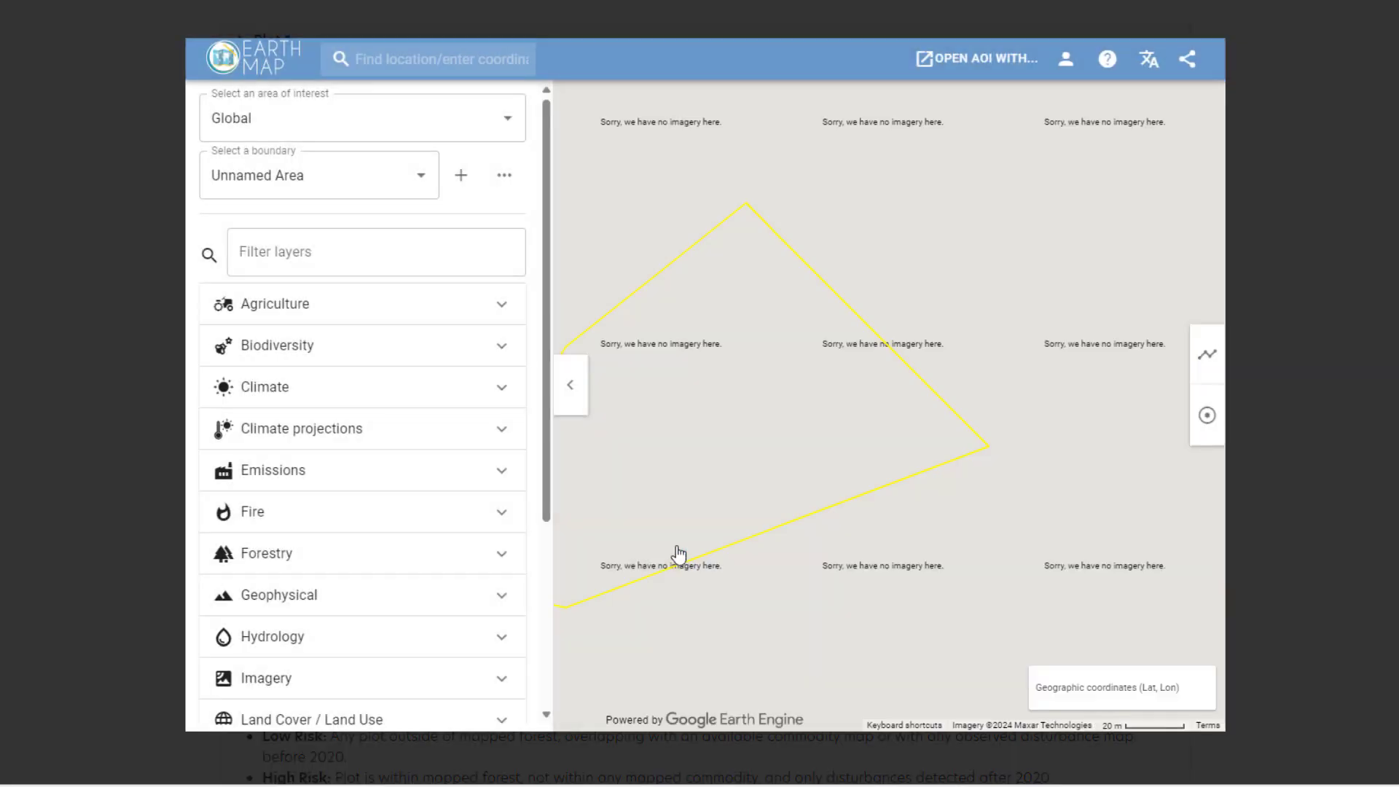
{"action": "left_click", "coordinate": [664, 512]}
{"action": "scroll", "coordinate": [846, 491], "scroll_direction": "down", "scroll_amount": 3}
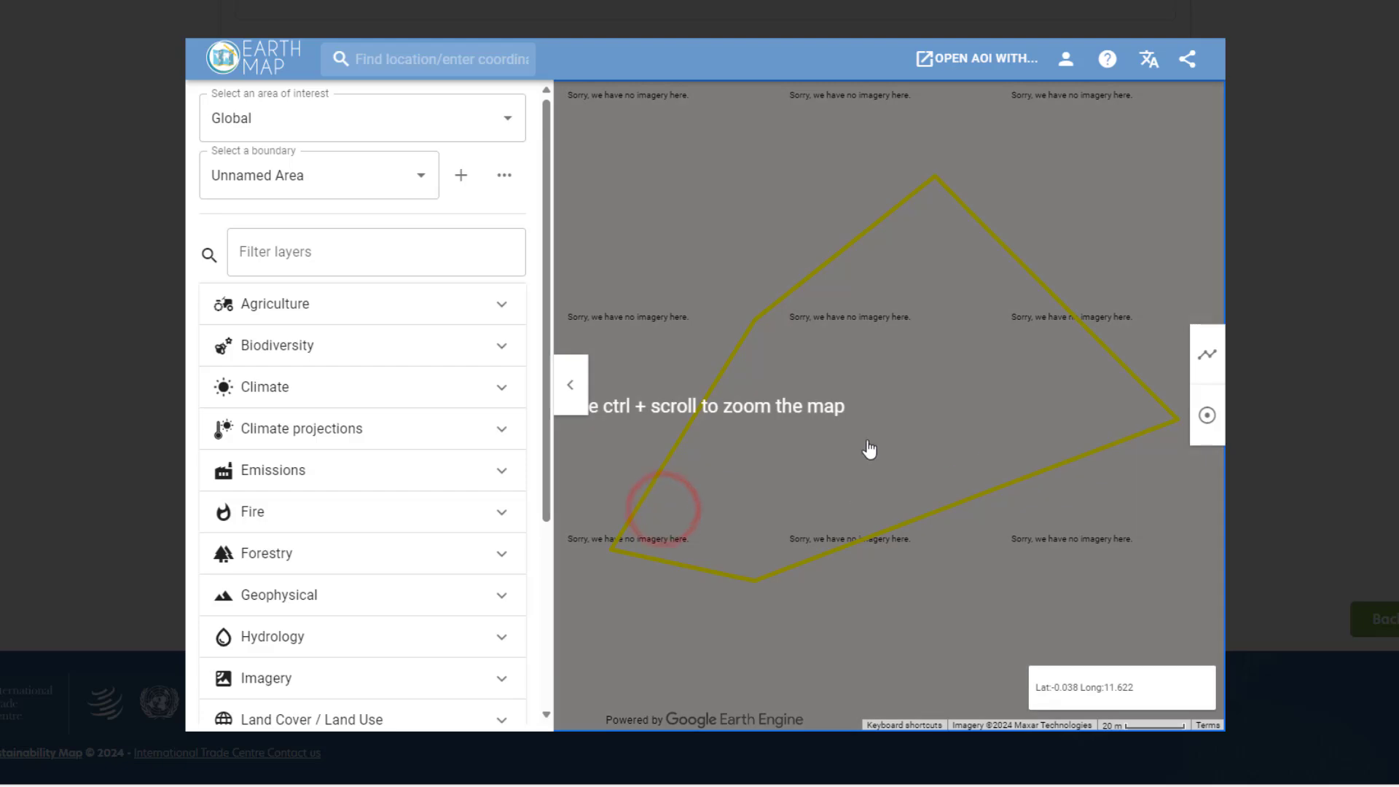
{"action": "scroll", "coordinate": [862, 444], "scroll_direction": "up", "scroll_amount": 3, "text": "ctrl"}
{"action": "scroll", "coordinate": [860, 448], "scroll_direction": "down", "scroll_amount": 1}
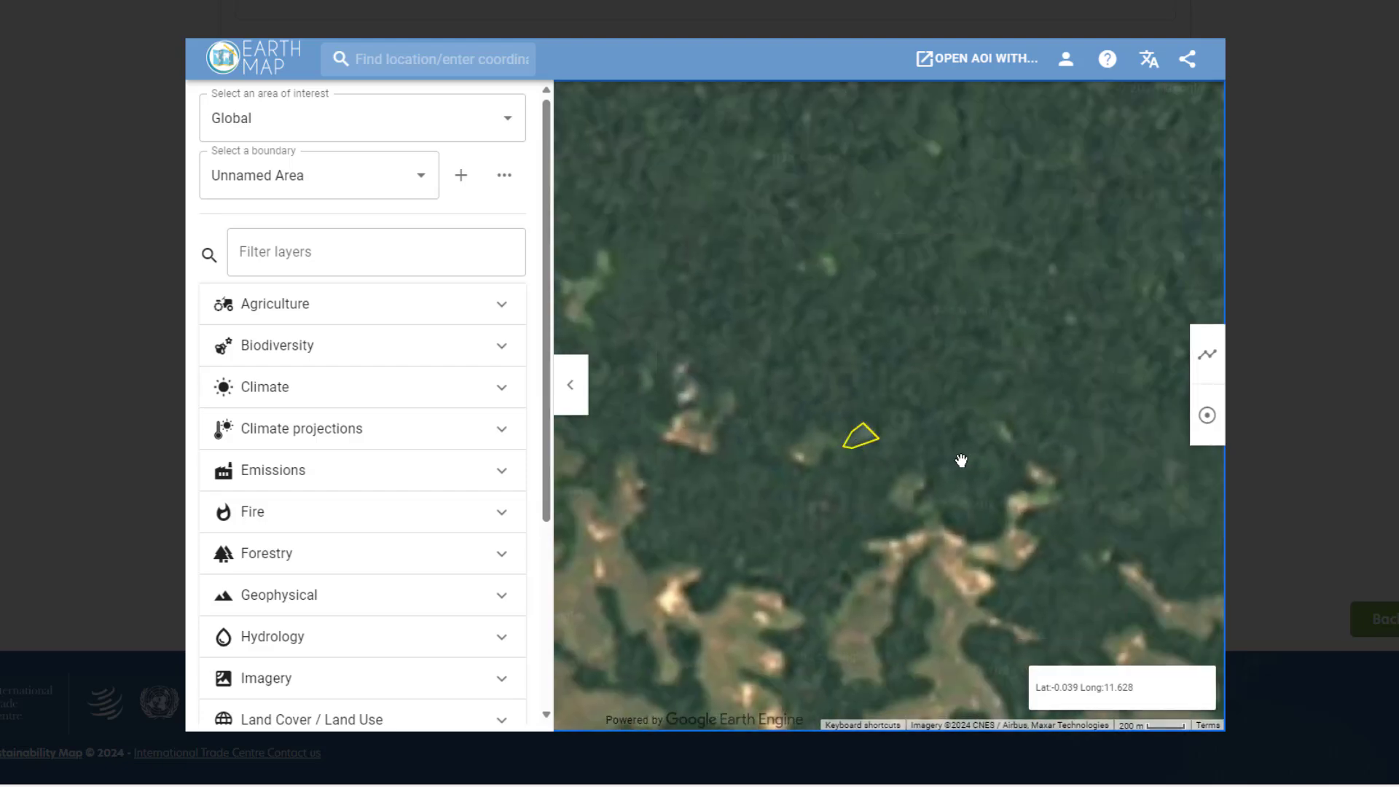
Show the JRC - Global forest cover 2020 forestry layer around the plot and hide it again
{"action": "scroll", "coordinate": [485, 520], "scroll_direction": "down", "scroll_amount": 4}
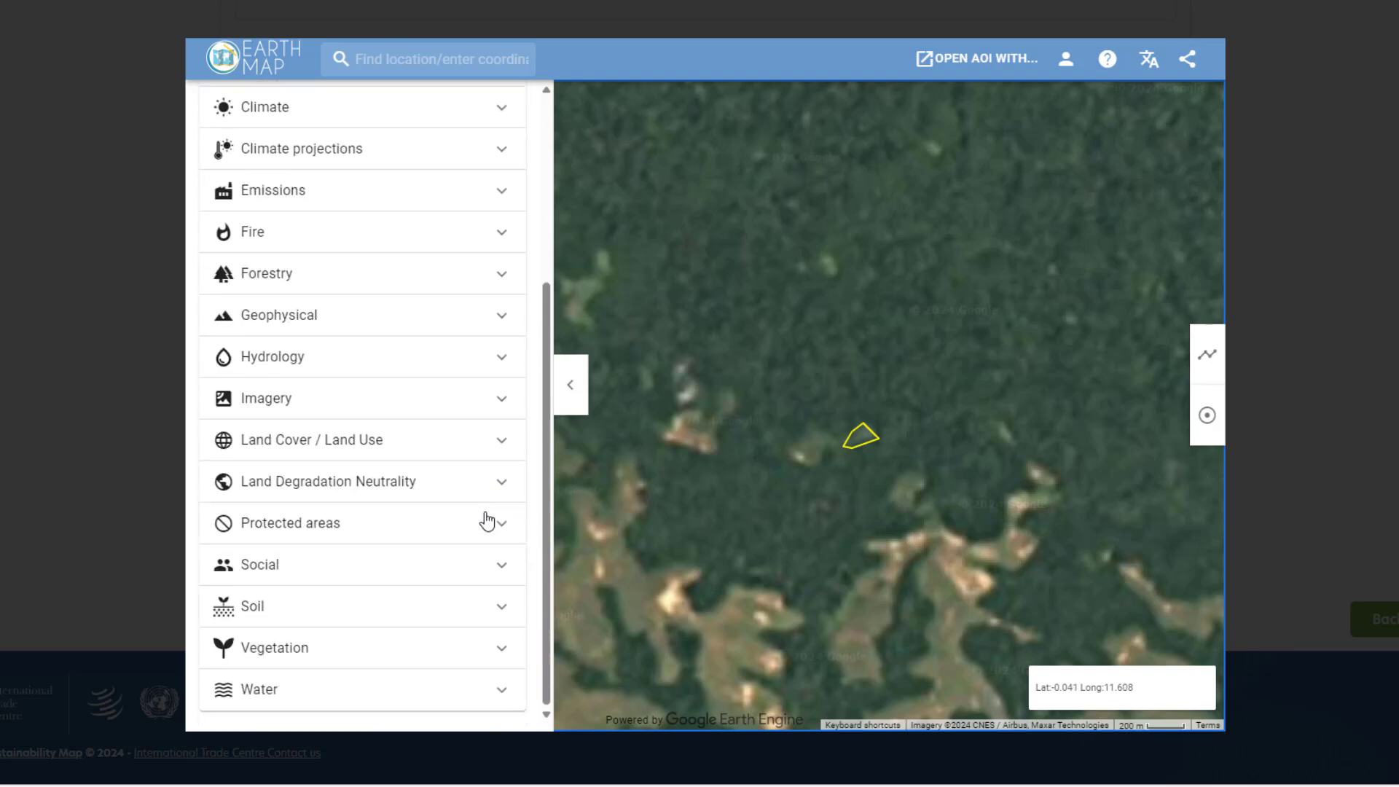
{"action": "left_click", "coordinate": [504, 275]}
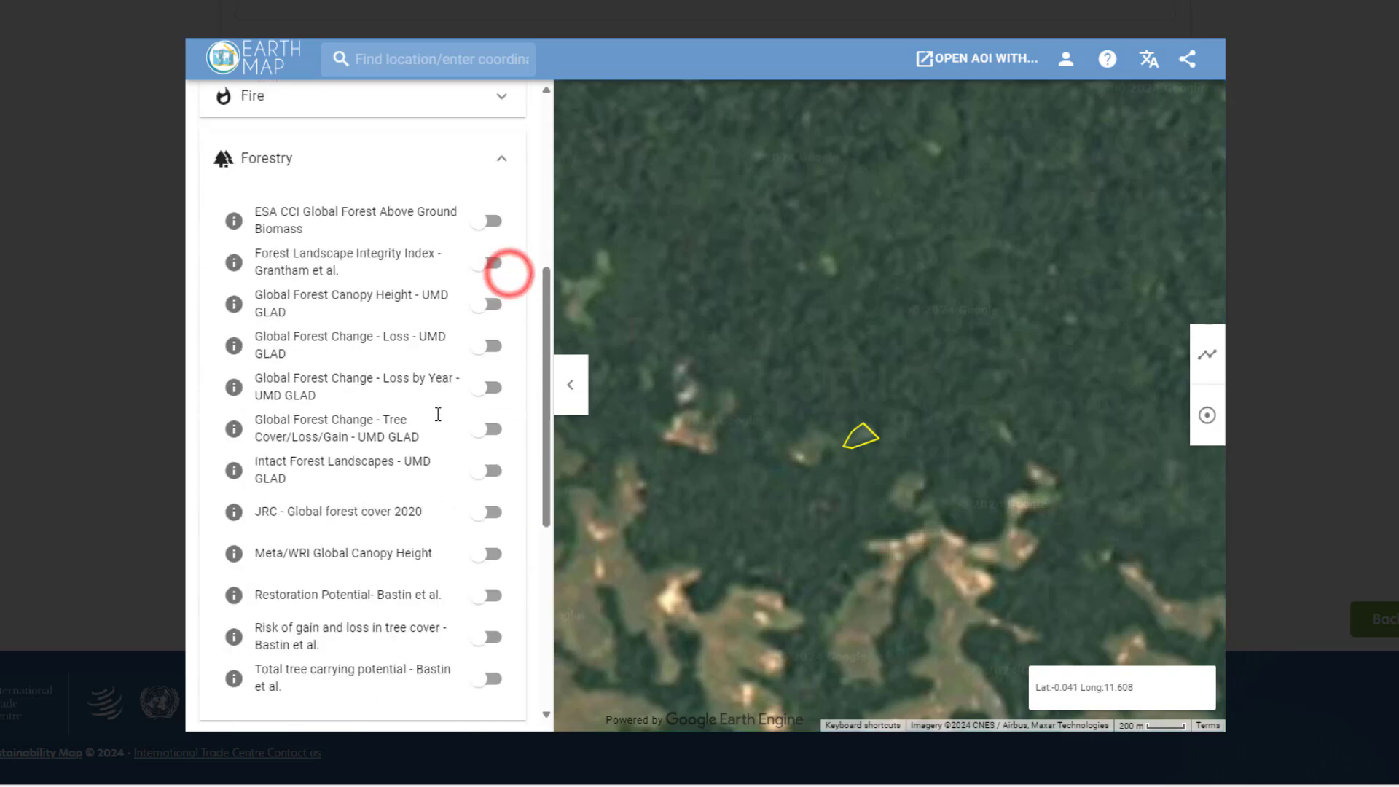
{"action": "left_click", "coordinate": [477, 485]}
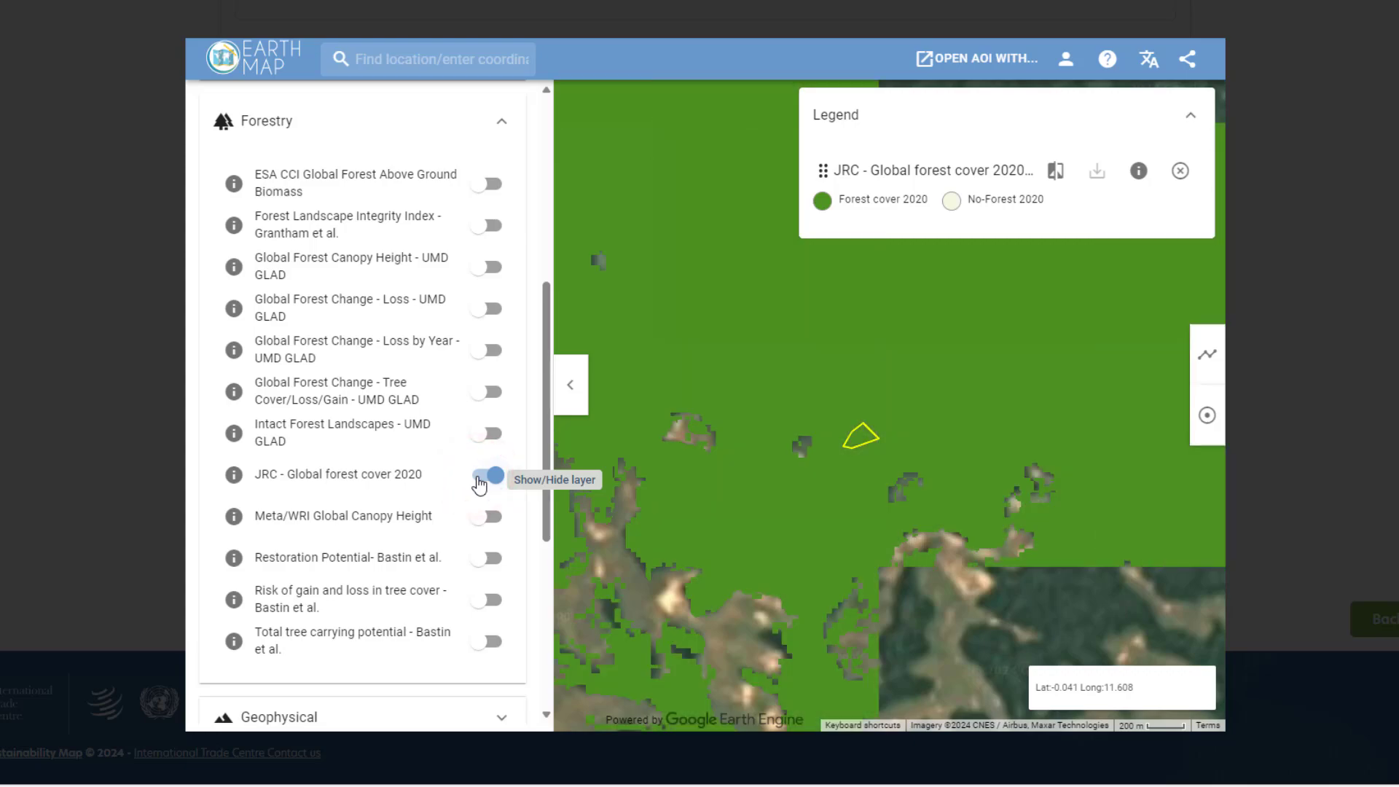
{"action": "left_click", "coordinate": [479, 481]}
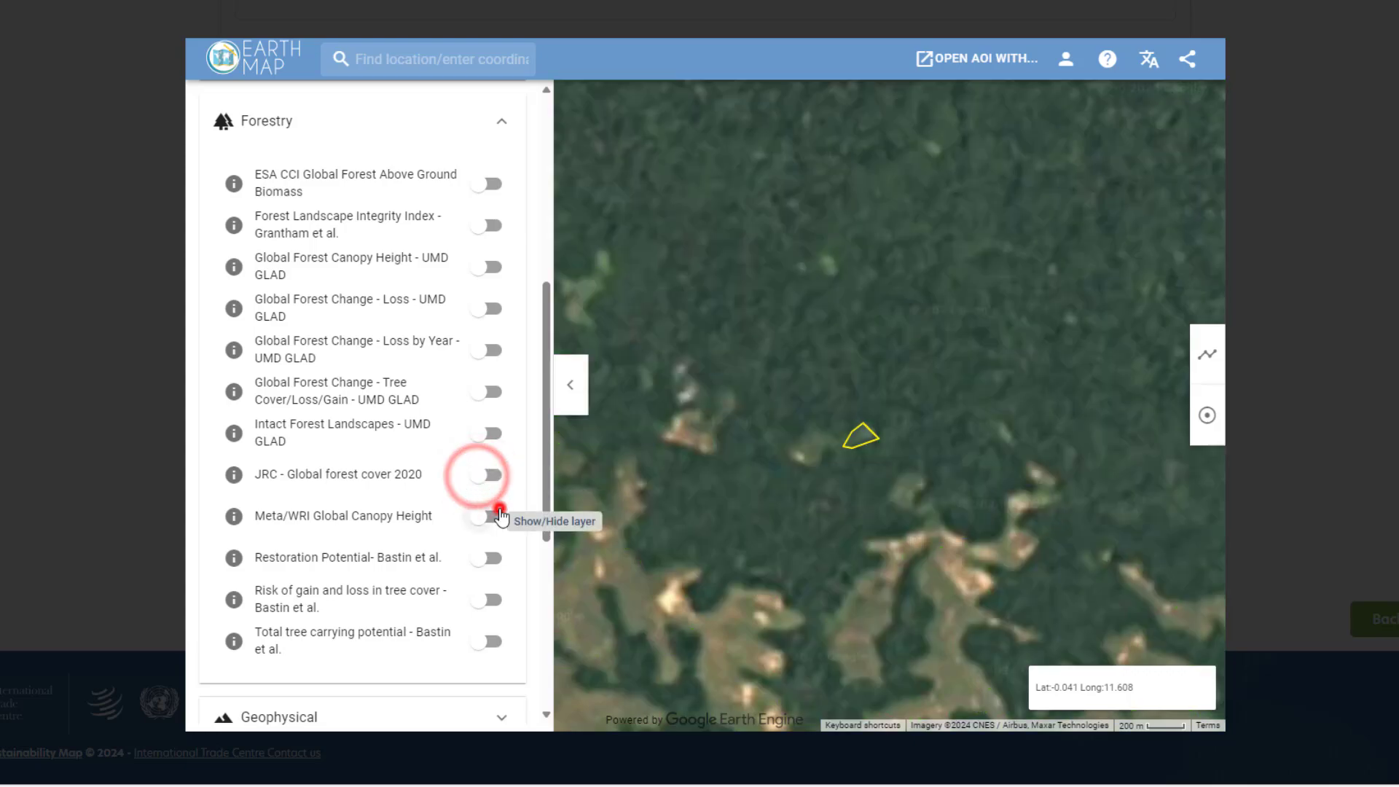
Show the Meta/WRI Global Canopy Height layer and examine the canopy height inside and around the plot
{"action": "left_click", "coordinate": [494, 516]}
{"action": "scroll", "coordinate": [862, 439], "scroll_direction": "up", "scroll_amount": 1}
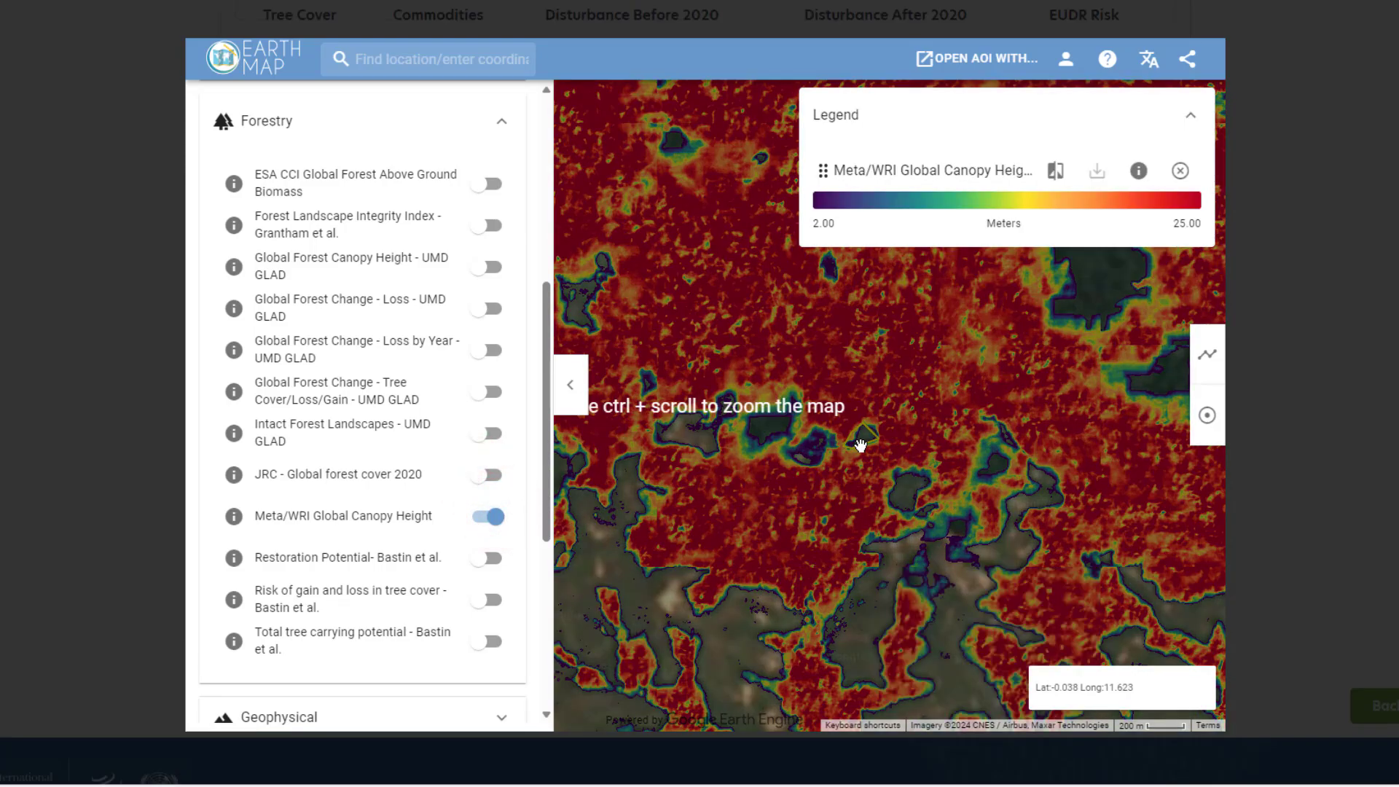
{"action": "scroll", "coordinate": [865, 443], "scroll_direction": "up", "scroll_amount": 3, "text": "ctrl"}
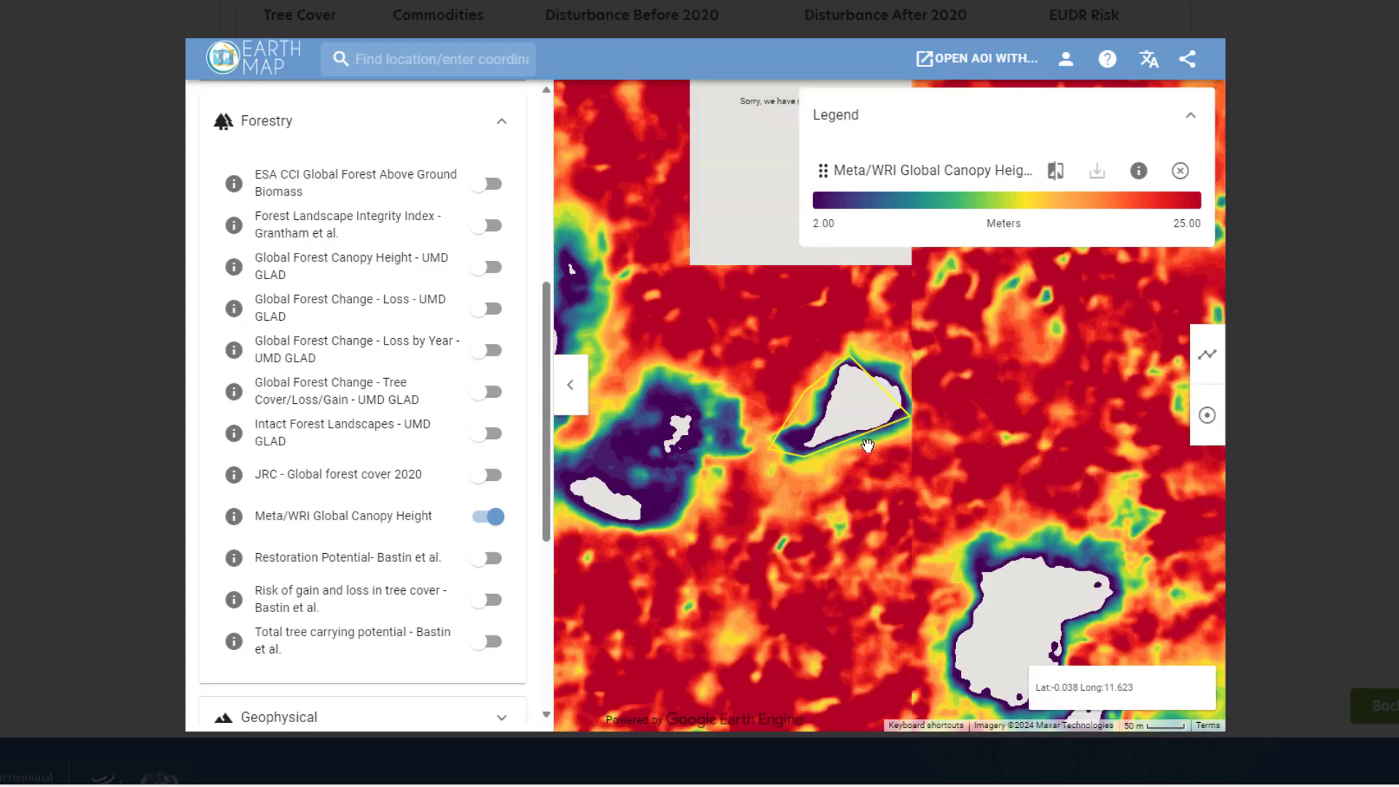
{"action": "scroll", "coordinate": [867, 445], "scroll_direction": "down", "scroll_amount": 3, "text": "ctrl"}
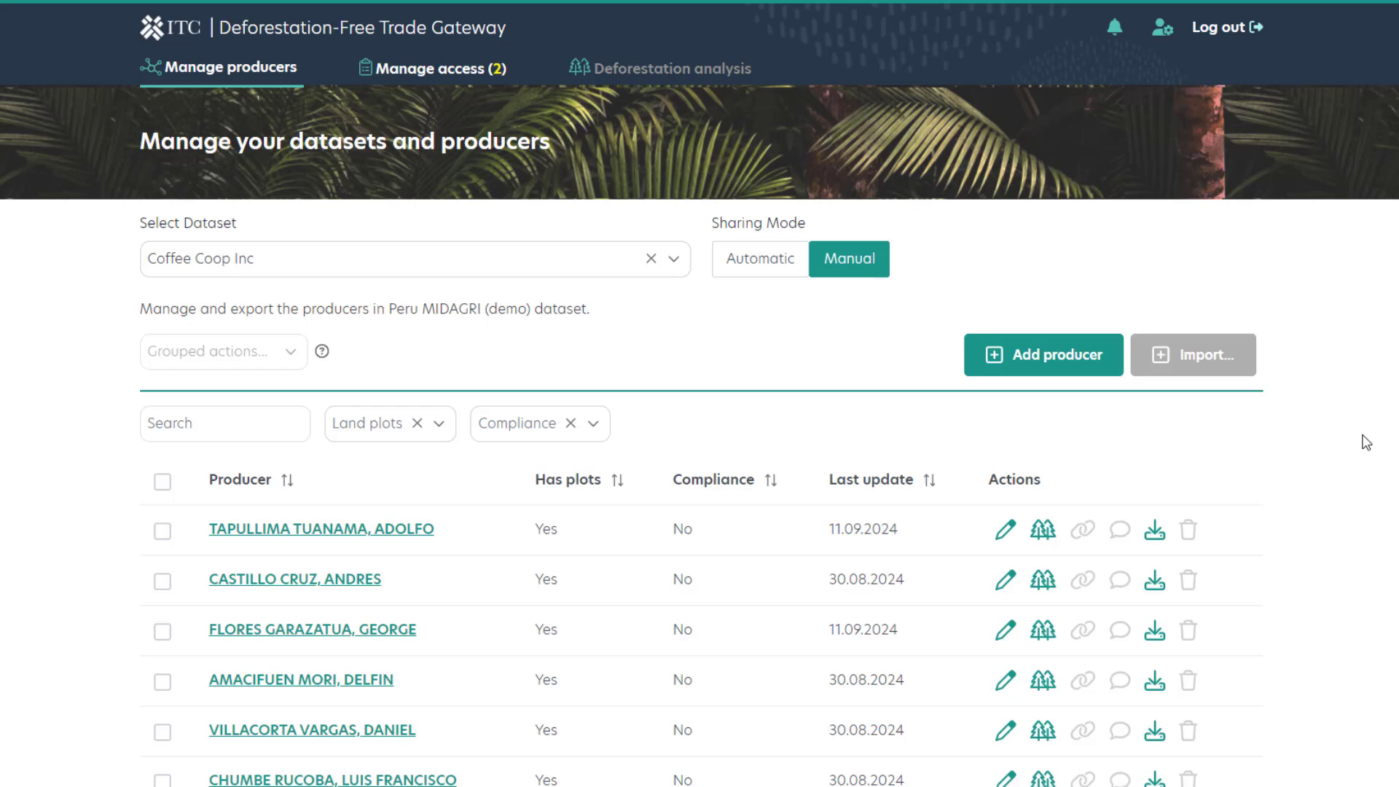
Open the first producer's profile for editing, review its details, plots, certifications and resources, and return to the producers list
{"action": "scroll", "coordinate": [1366, 443], "scroll_direction": "down", "scroll_amount": 3}
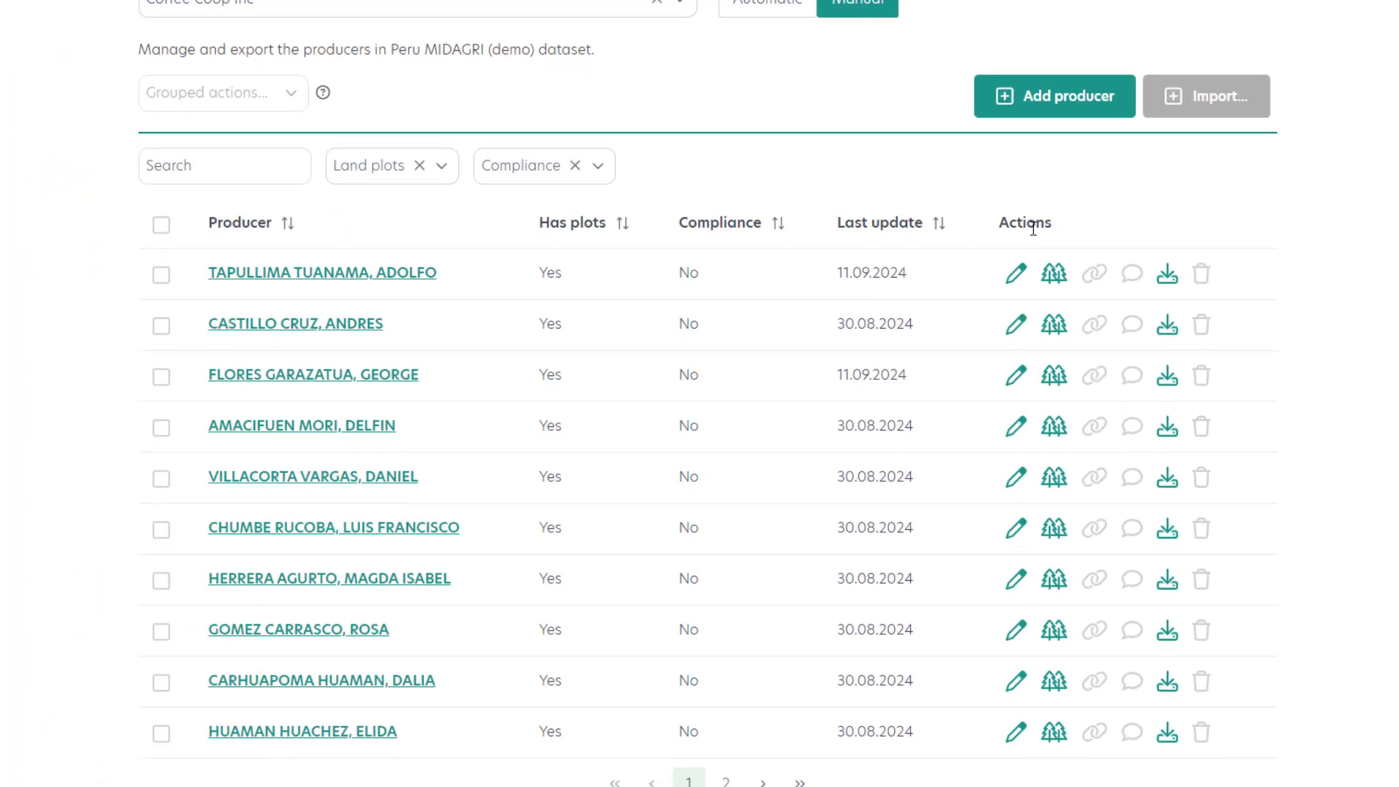
{"action": "left_click", "coordinate": [1019, 280]}
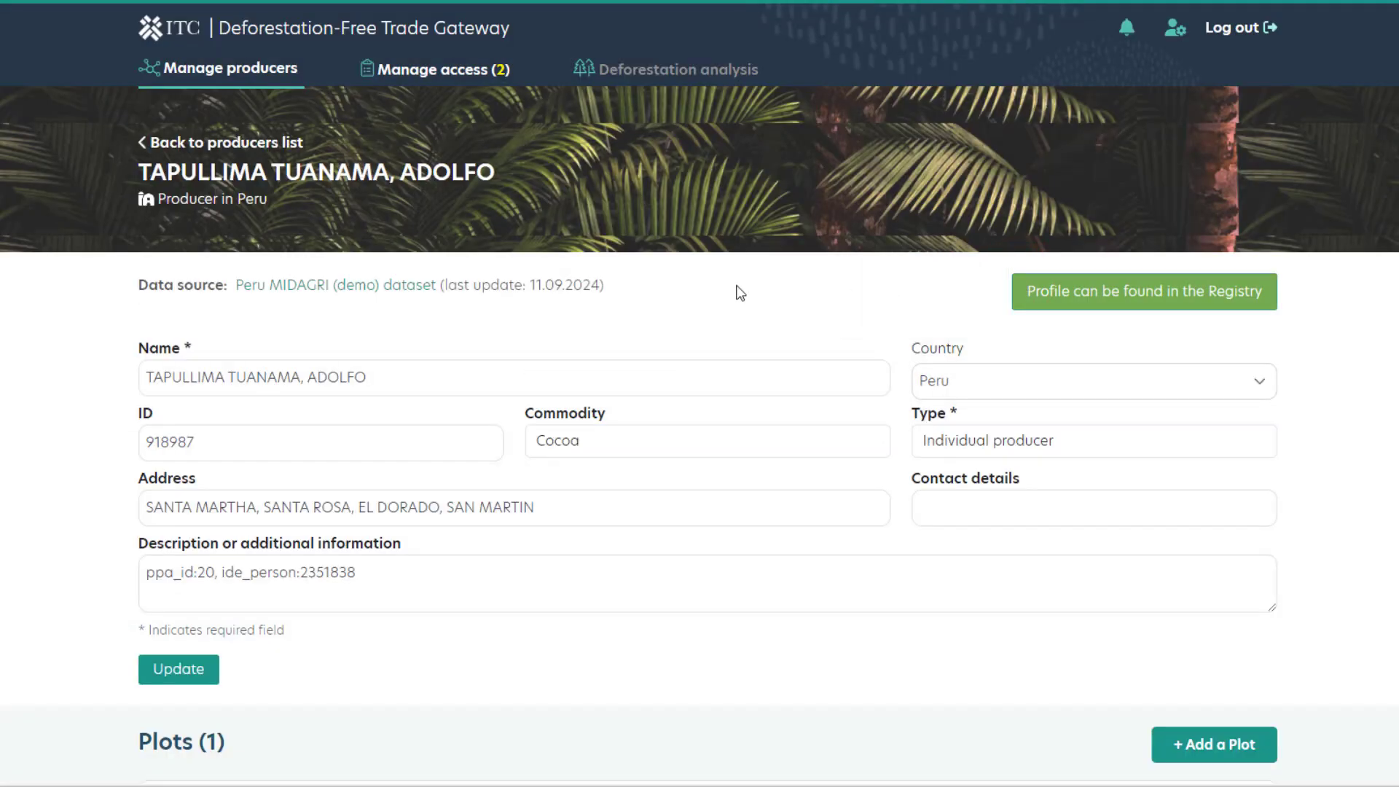
{"action": "scroll", "coordinate": [739, 292], "scroll_direction": "down", "scroll_amount": 4}
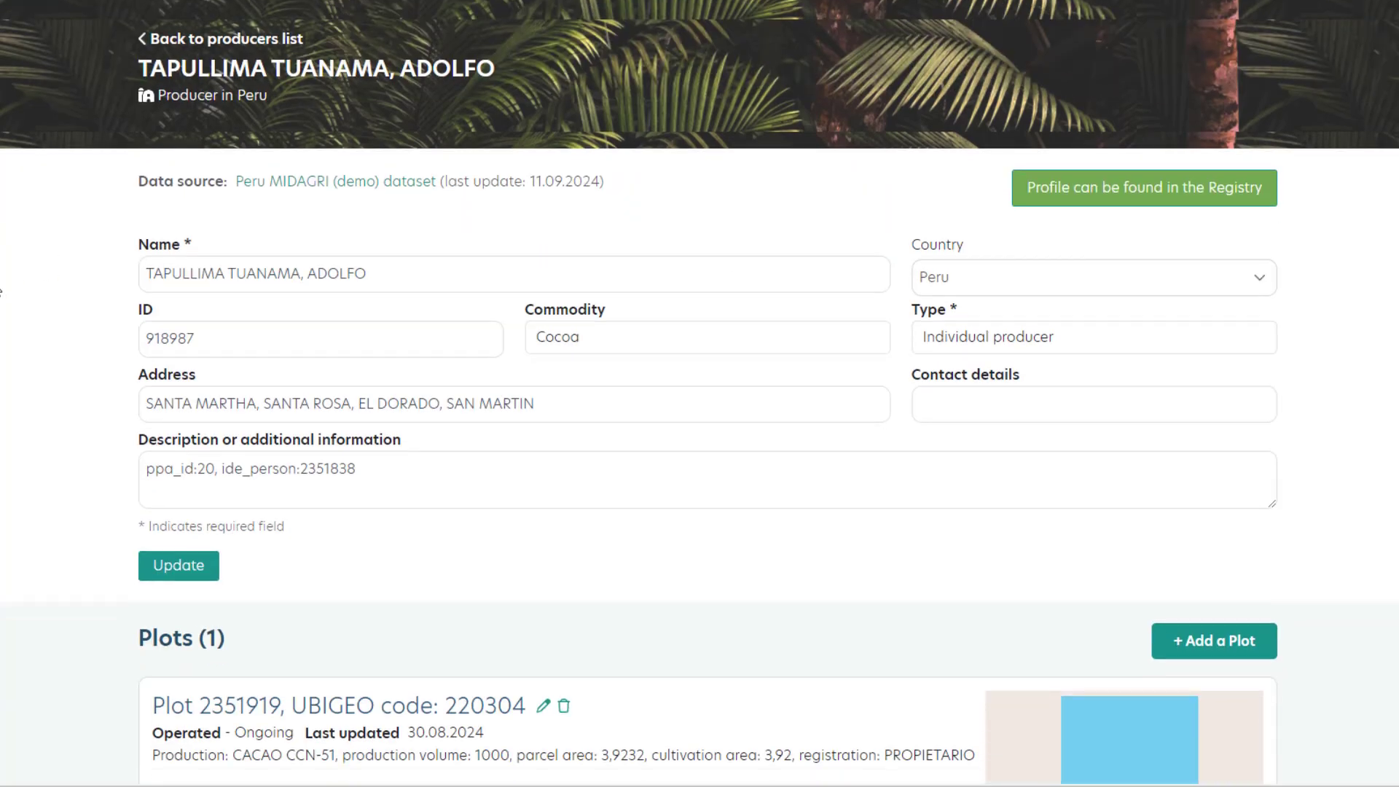
{"action": "scroll", "coordinate": [1, 293], "scroll_direction": "down", "scroll_amount": 4}
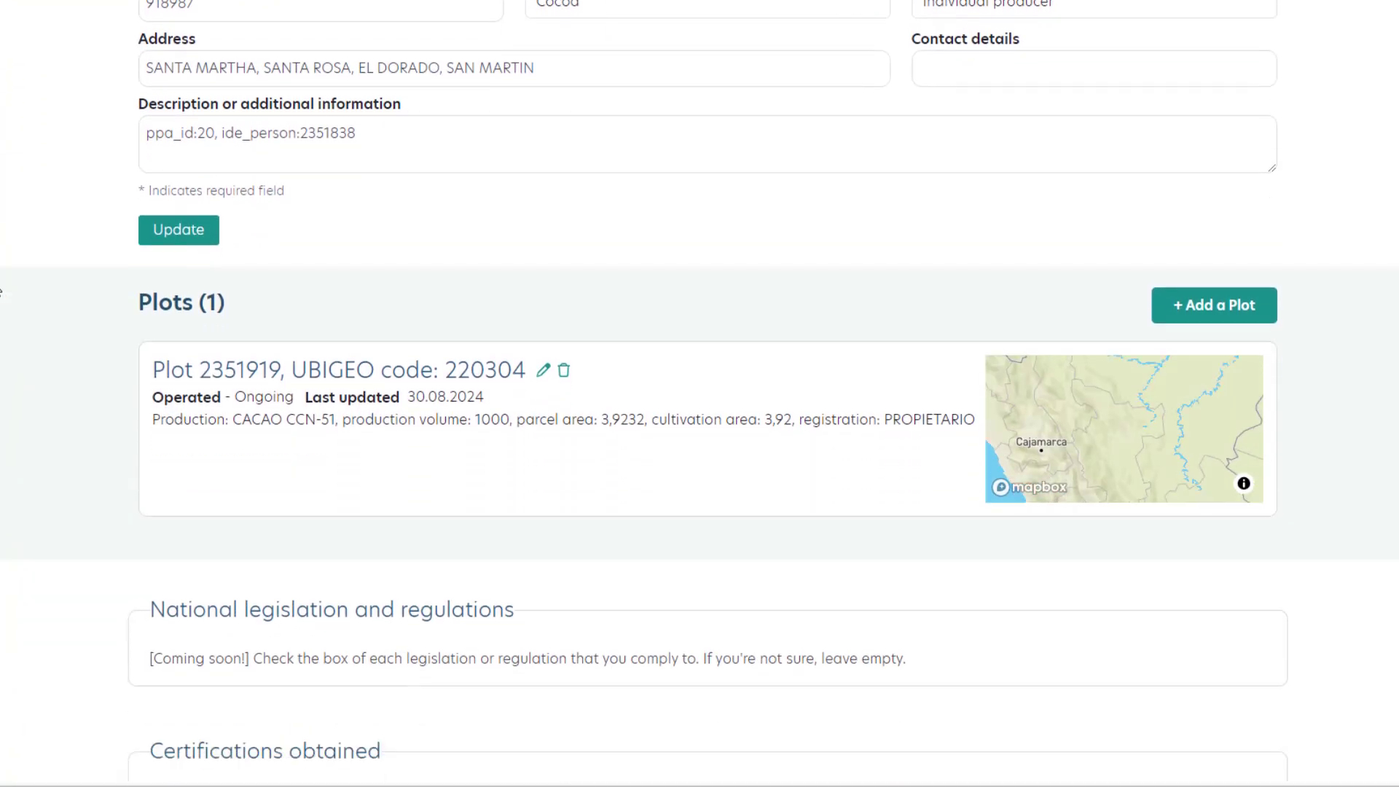
{"action": "scroll", "coordinate": [0, 292], "scroll_direction": "down", "scroll_amount": 5}
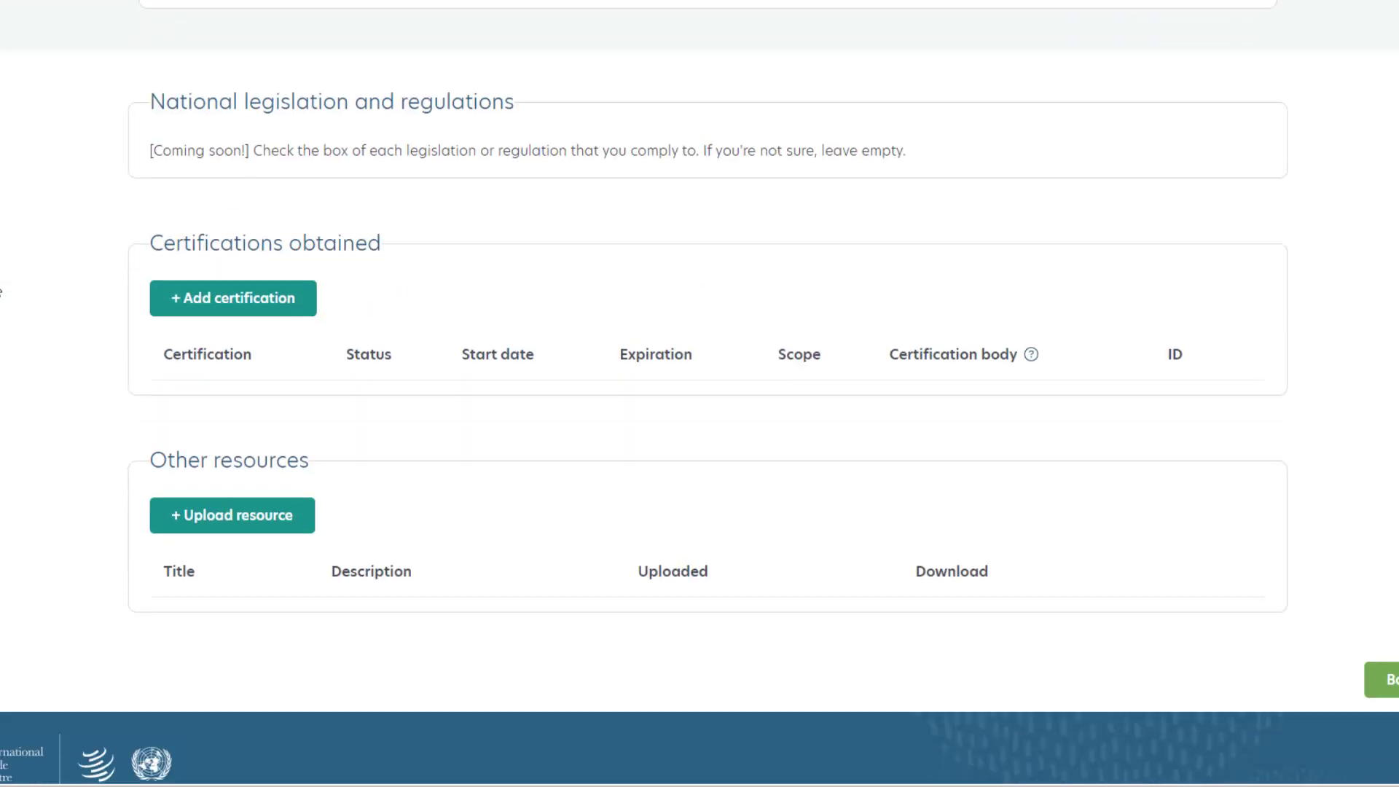
{"action": "scroll", "coordinate": [1, 291], "scroll_direction": "up", "scroll_amount": 12}
{"action": "left_click", "coordinate": [179, 141]}
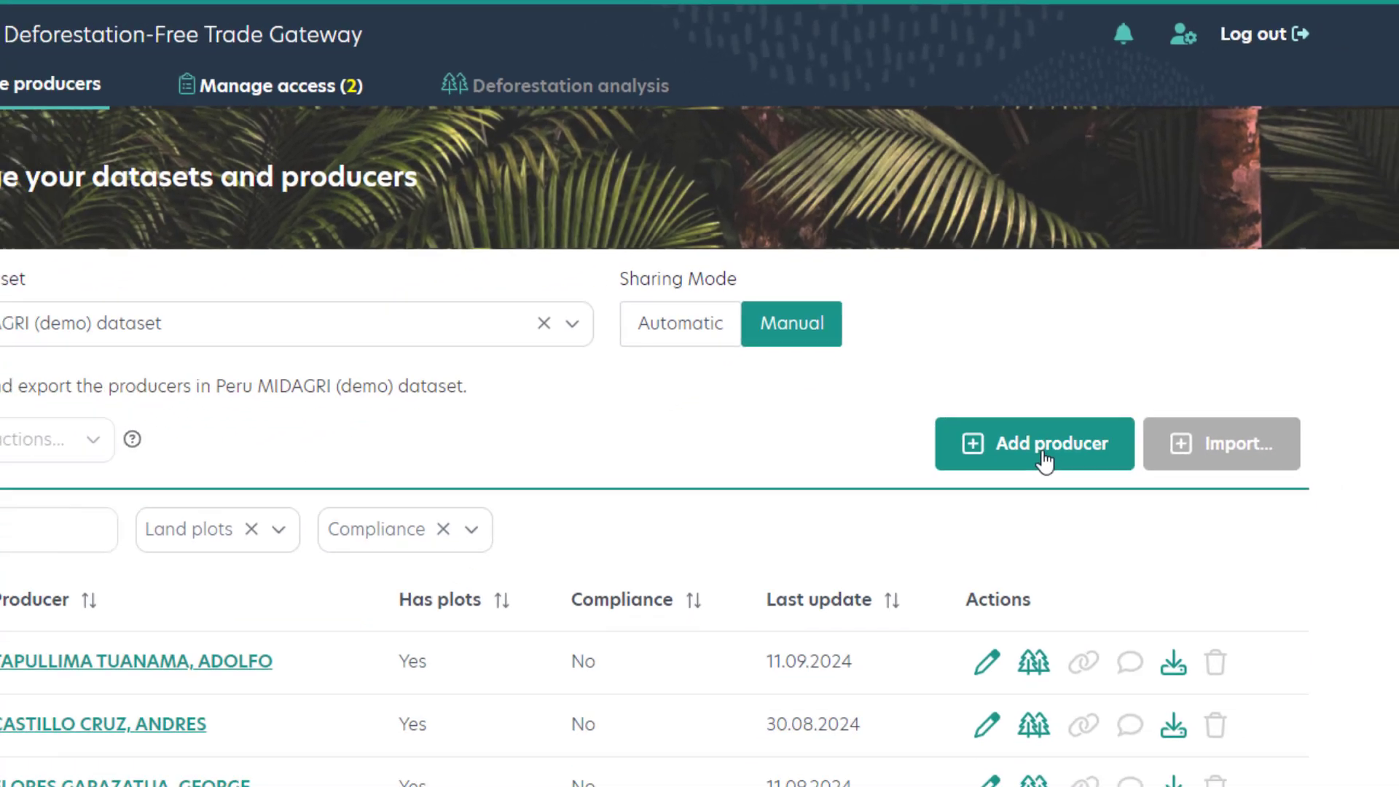
Open a blank new-producer form in the Peru MIDAGRI (demo) dataset, review its sections and return to the producers list
{"action": "left_click", "coordinate": [1060, 361]}
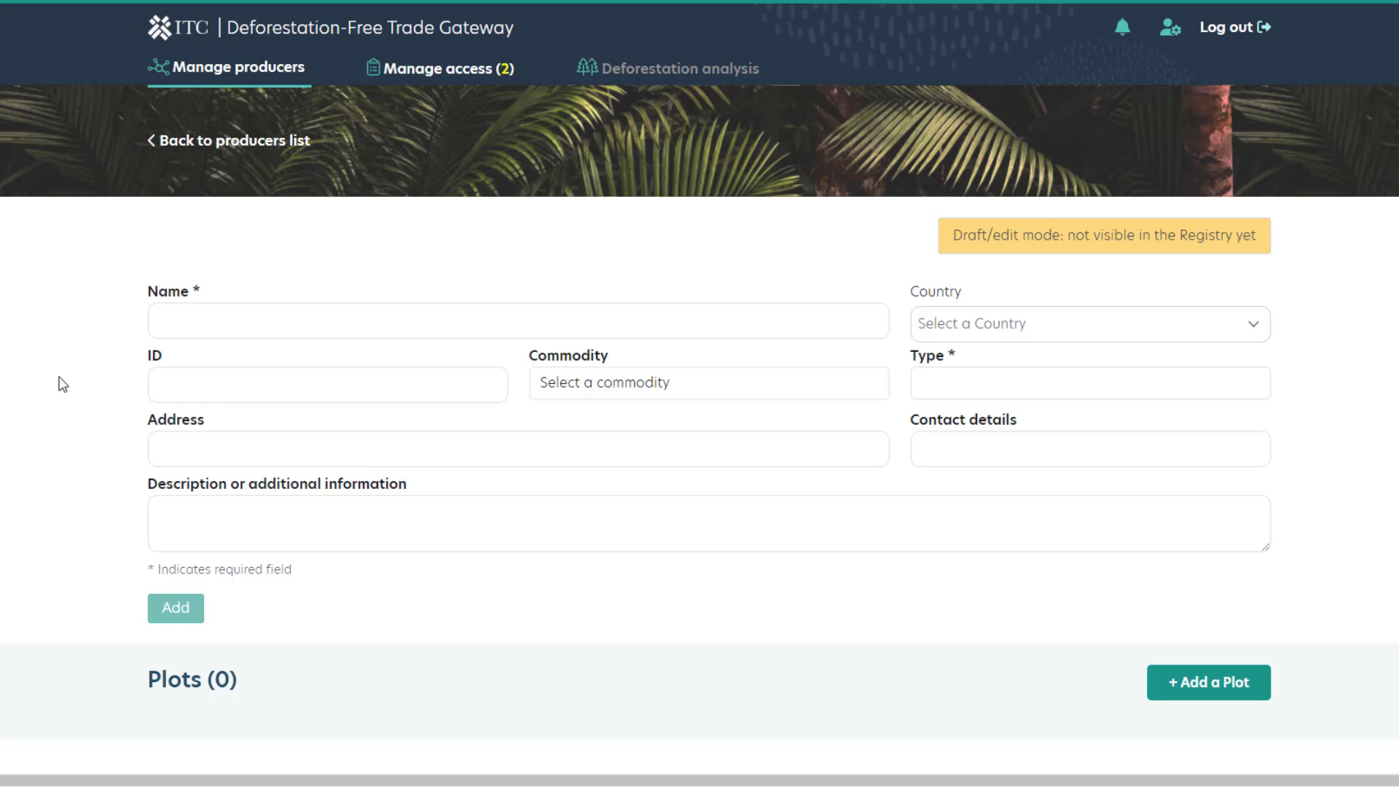
{"action": "scroll", "coordinate": [38, 505], "scroll_direction": "down", "scroll_amount": 4}
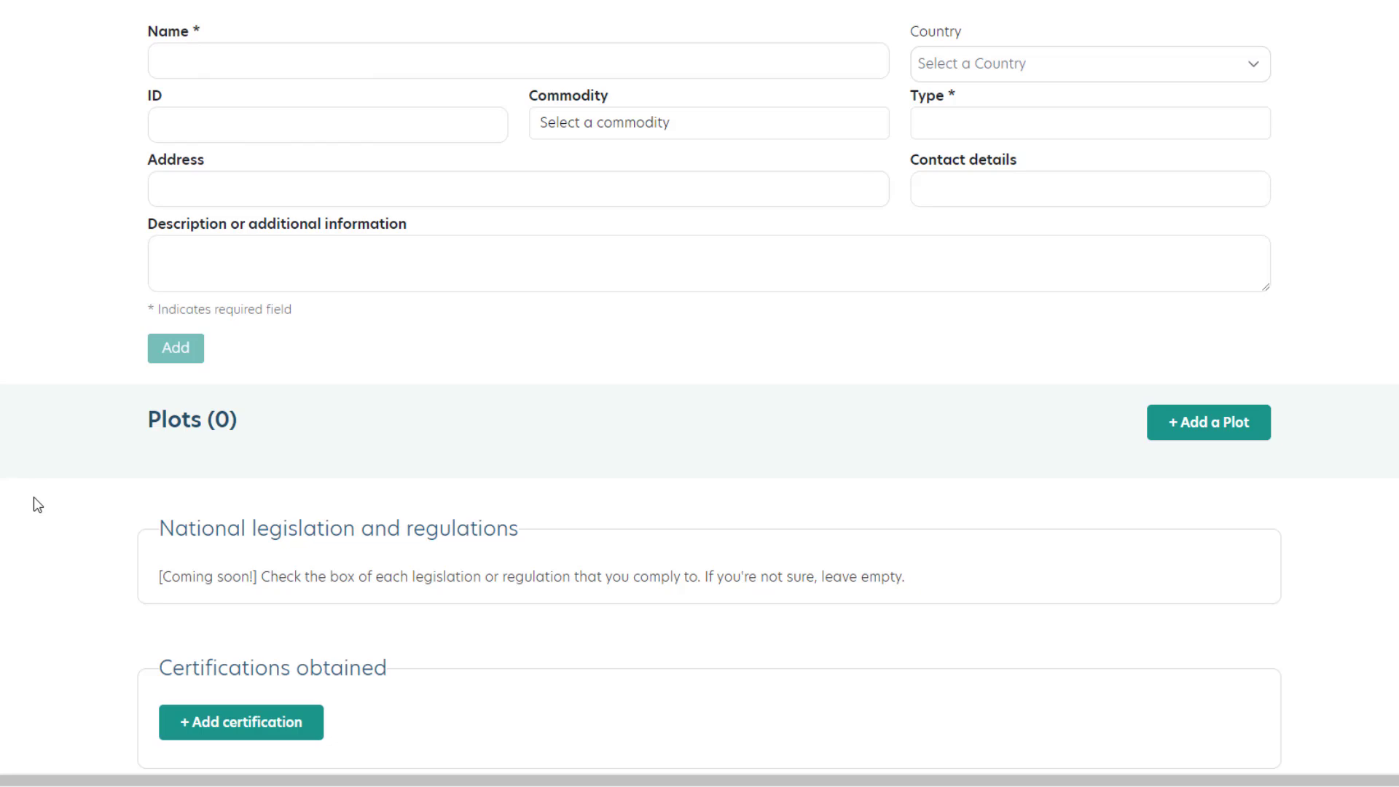
{"action": "scroll", "coordinate": [38, 505], "scroll_direction": "down", "scroll_amount": 4}
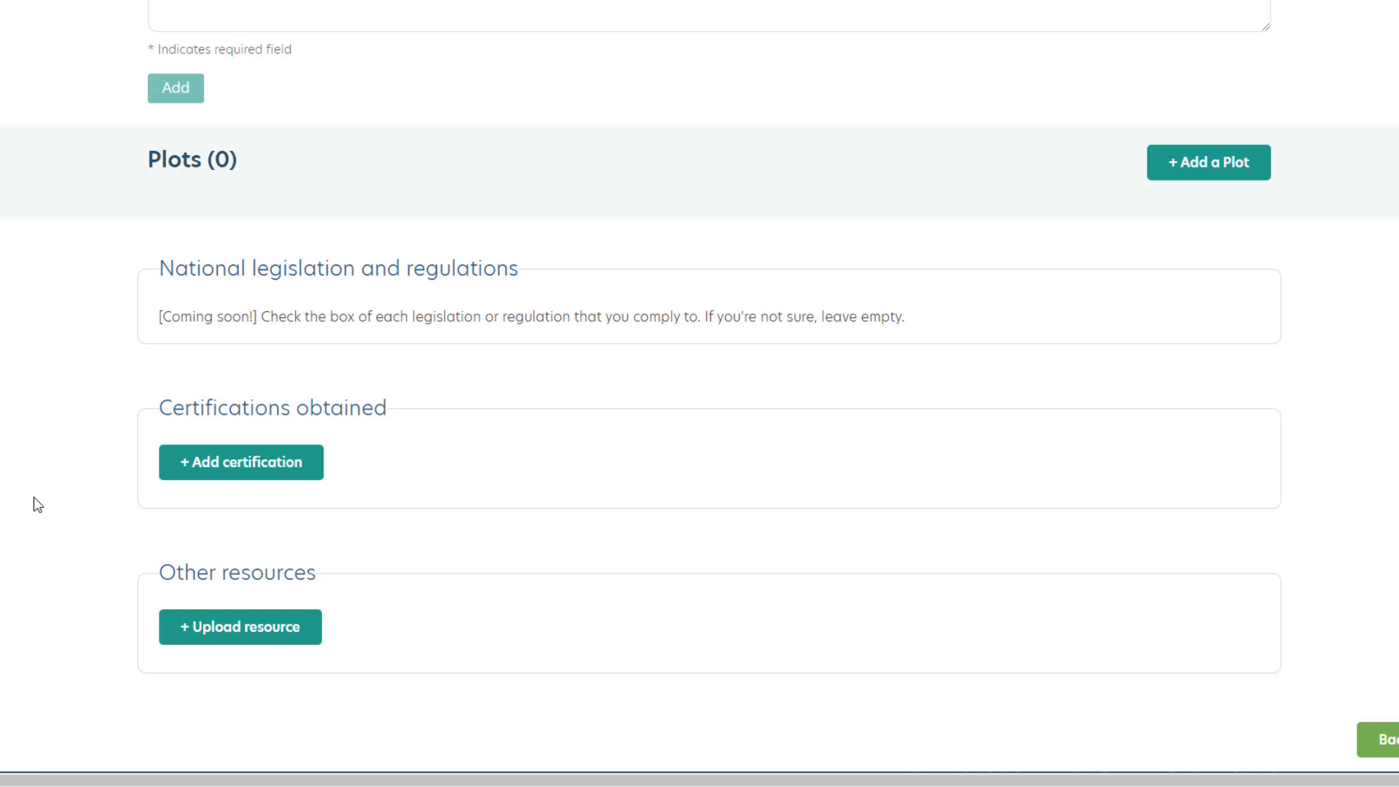
{"action": "scroll", "coordinate": [38, 505], "scroll_direction": "up", "scroll_amount": 8}
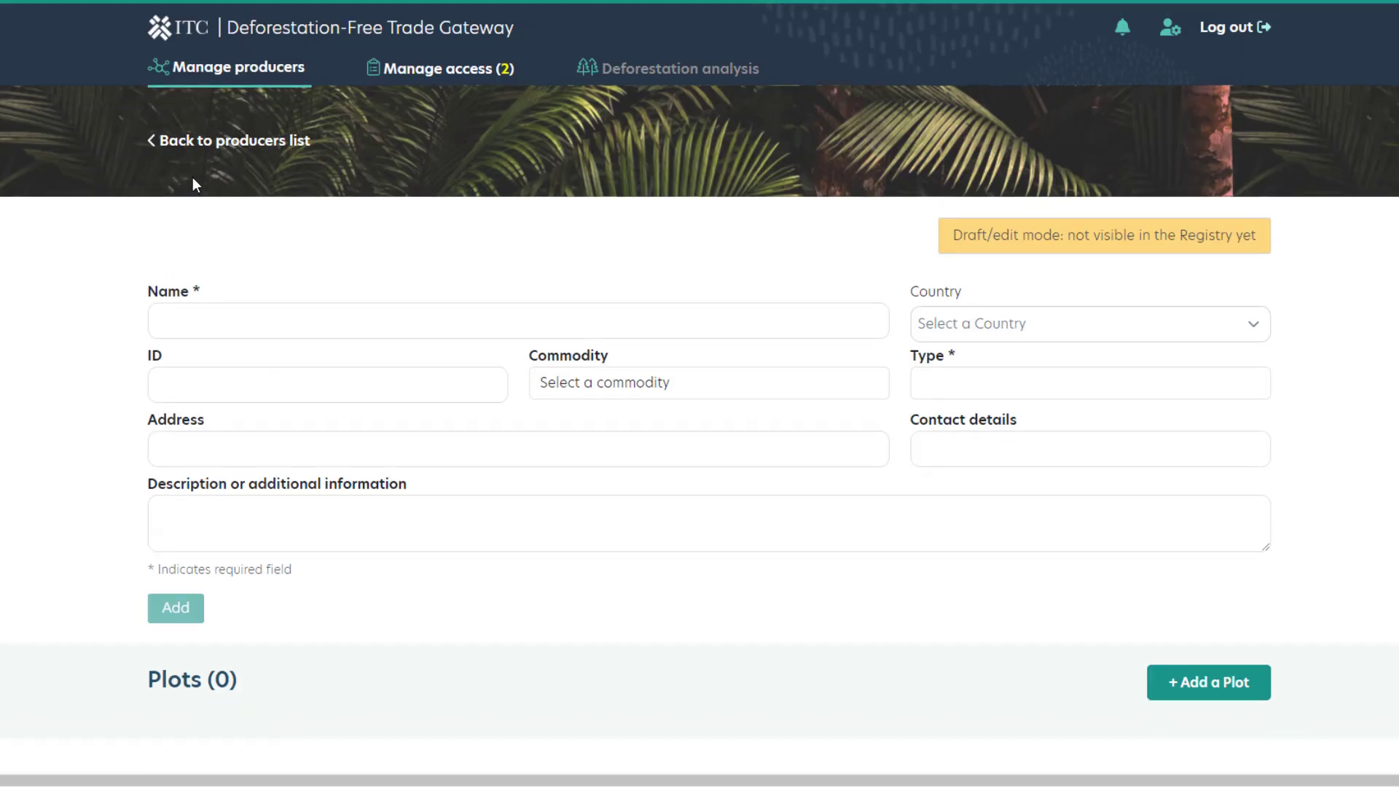
{"action": "left_click", "coordinate": [210, 142]}
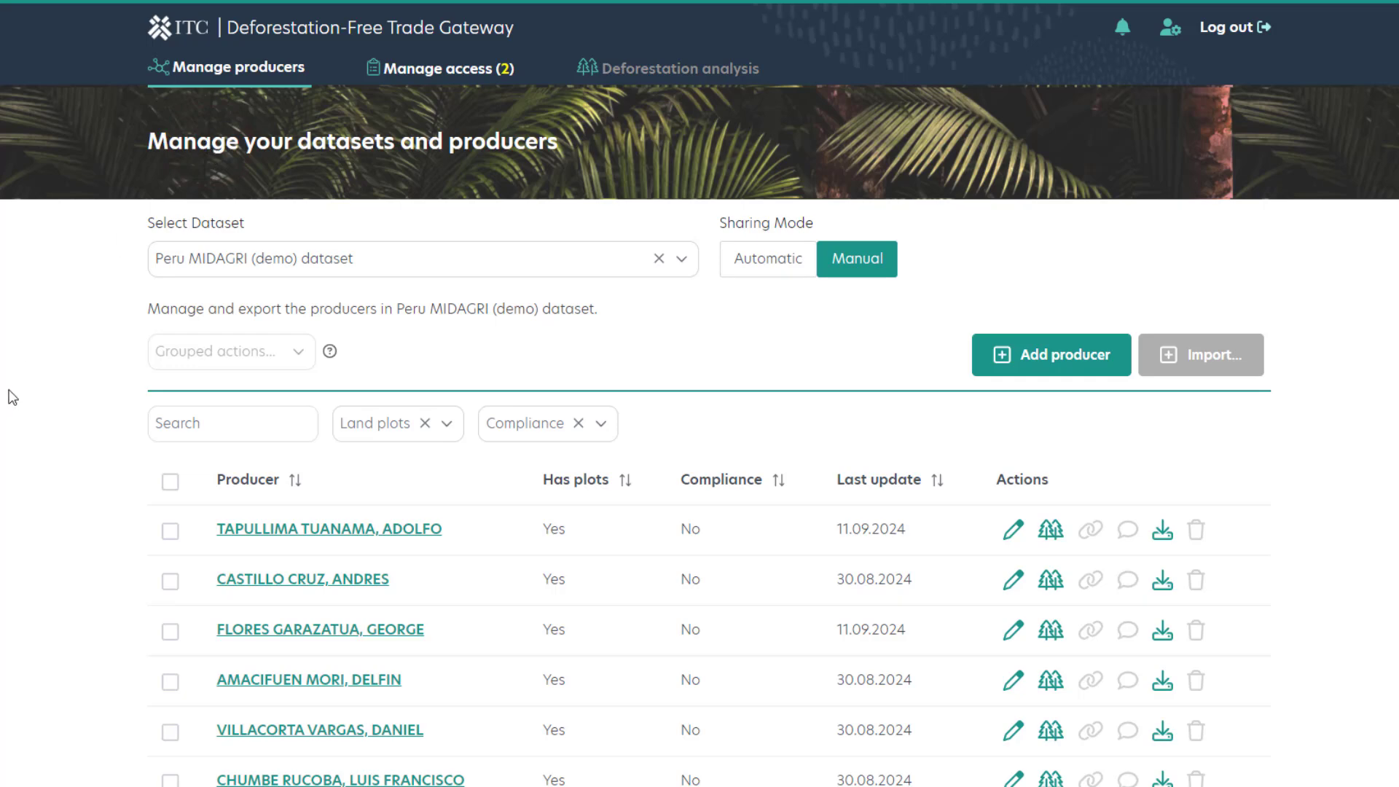
Select the first four producers in the Peru MIDAGRI (demo) dataset
{"action": "scroll", "coordinate": [109, 476], "scroll_direction": "down", "scroll_amount": 1}
{"action": "left_click", "coordinate": [170, 444]}
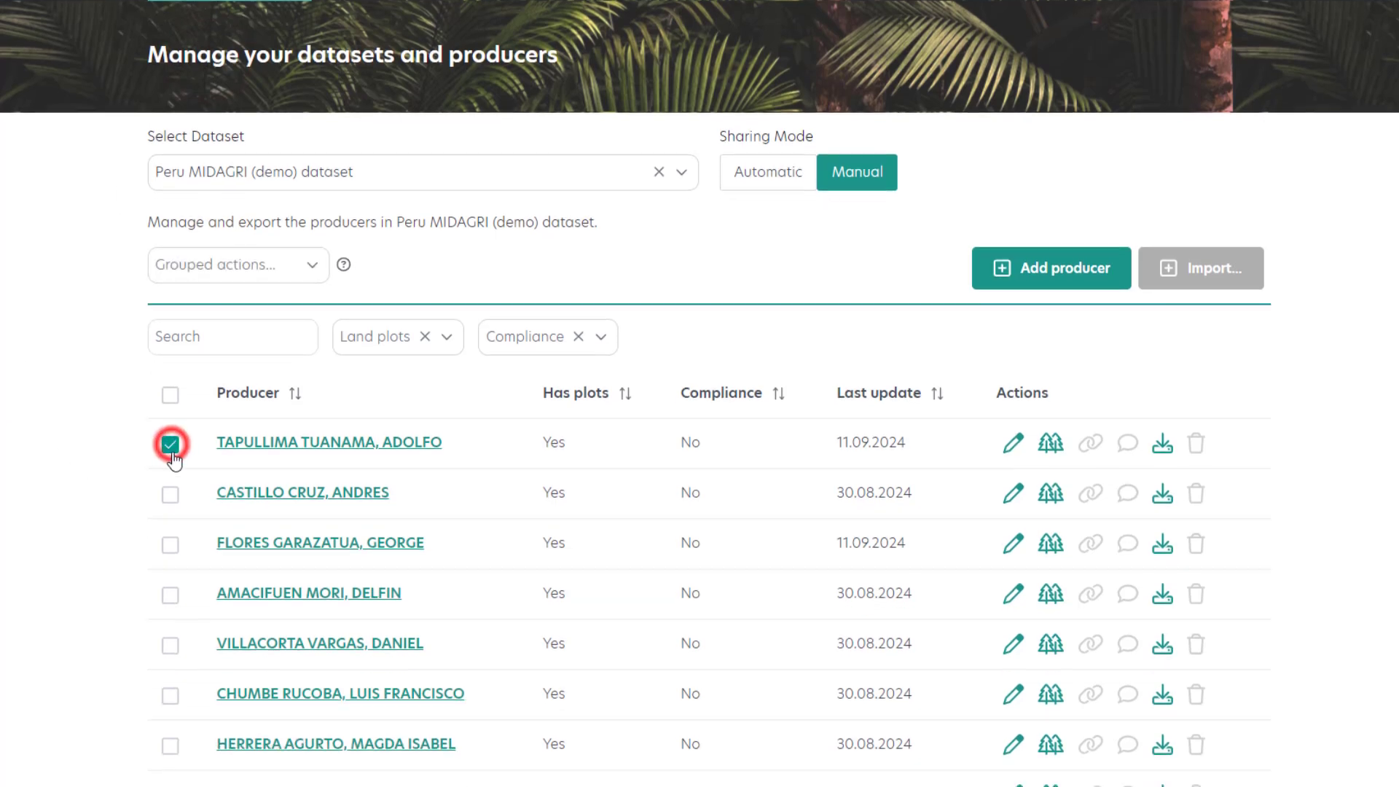
{"action": "left_click", "coordinate": [171, 495]}
{"action": "left_click", "coordinate": [171, 545]}
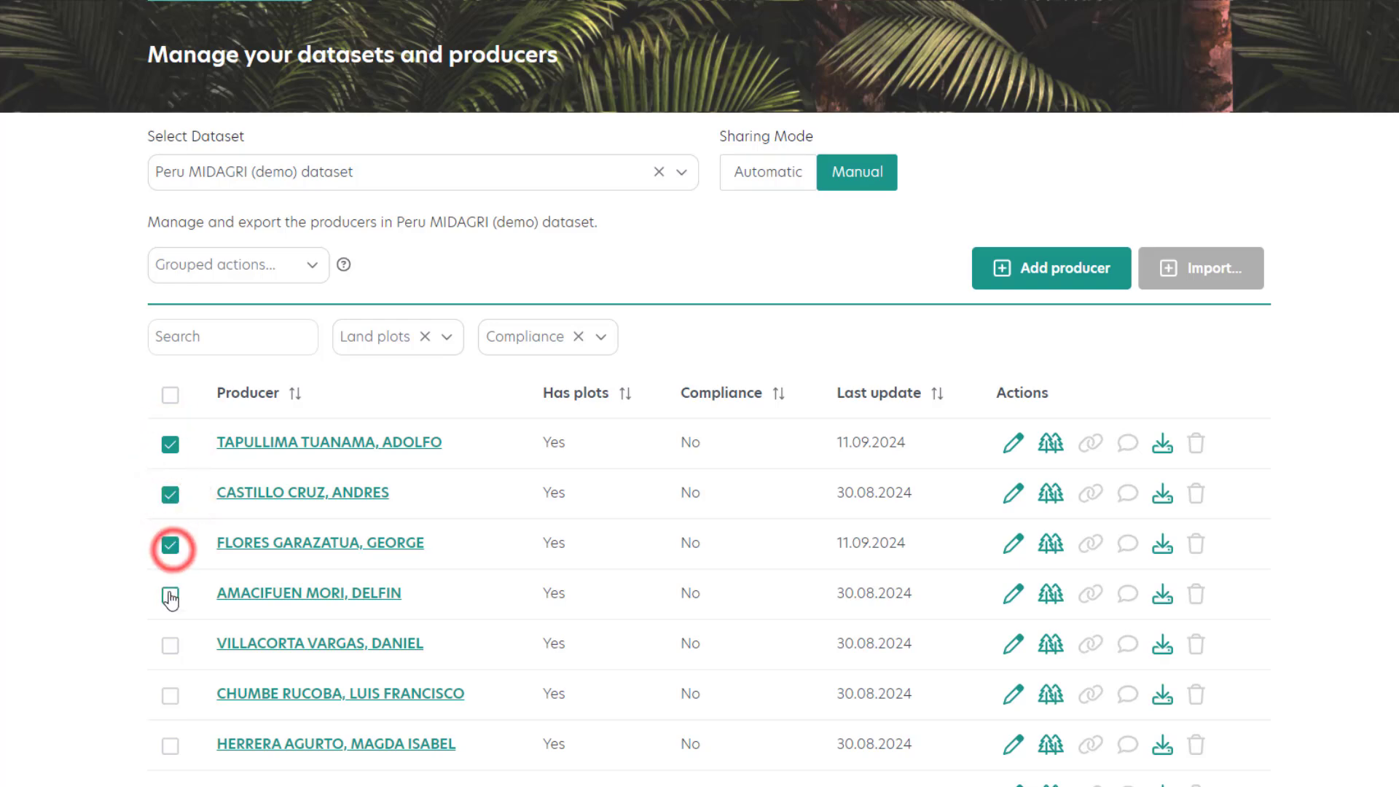
{"action": "left_click", "coordinate": [171, 595]}
{"action": "scroll", "coordinate": [172, 599], "scroll_direction": "up", "scroll_amount": 1}
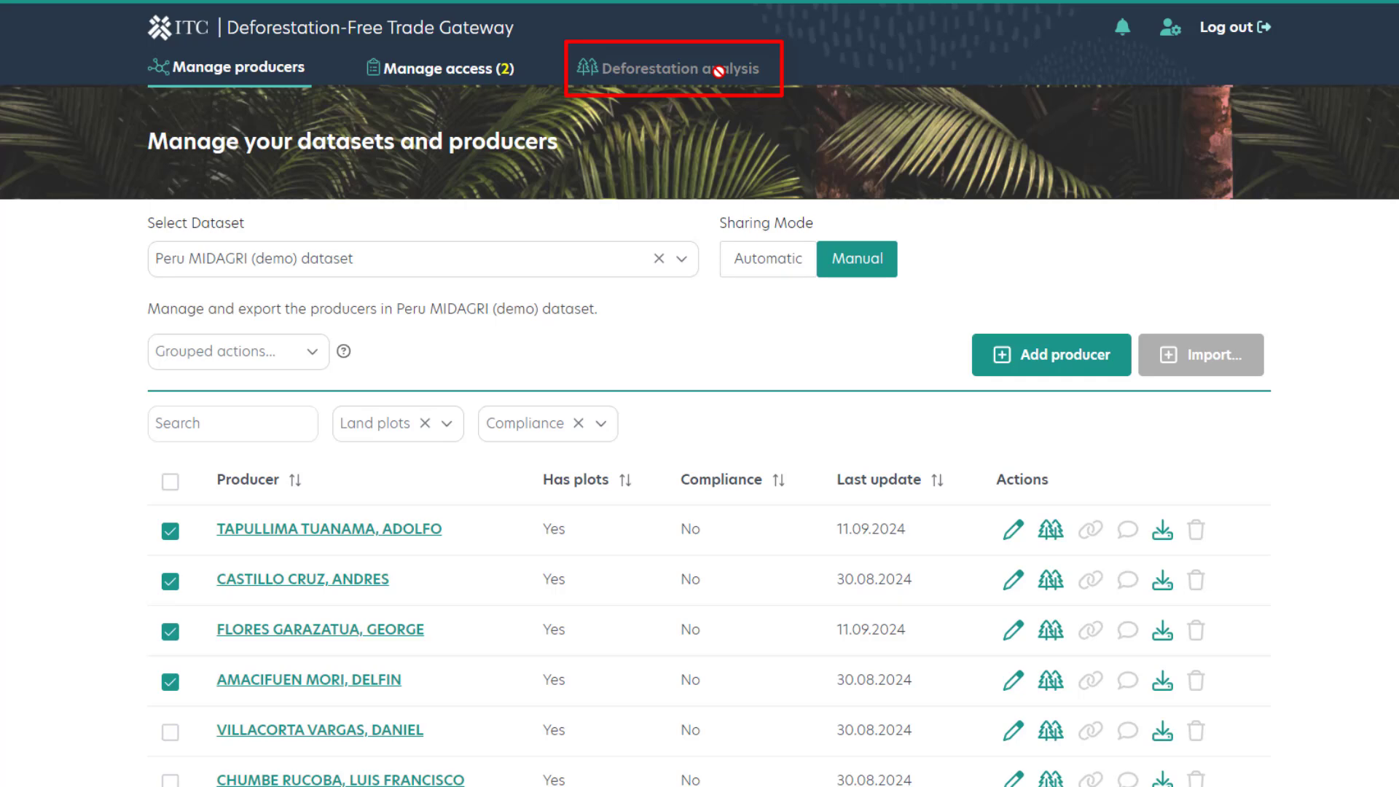
Deselect the four selected producers in the list
{"action": "left_click", "coordinate": [169, 530]}
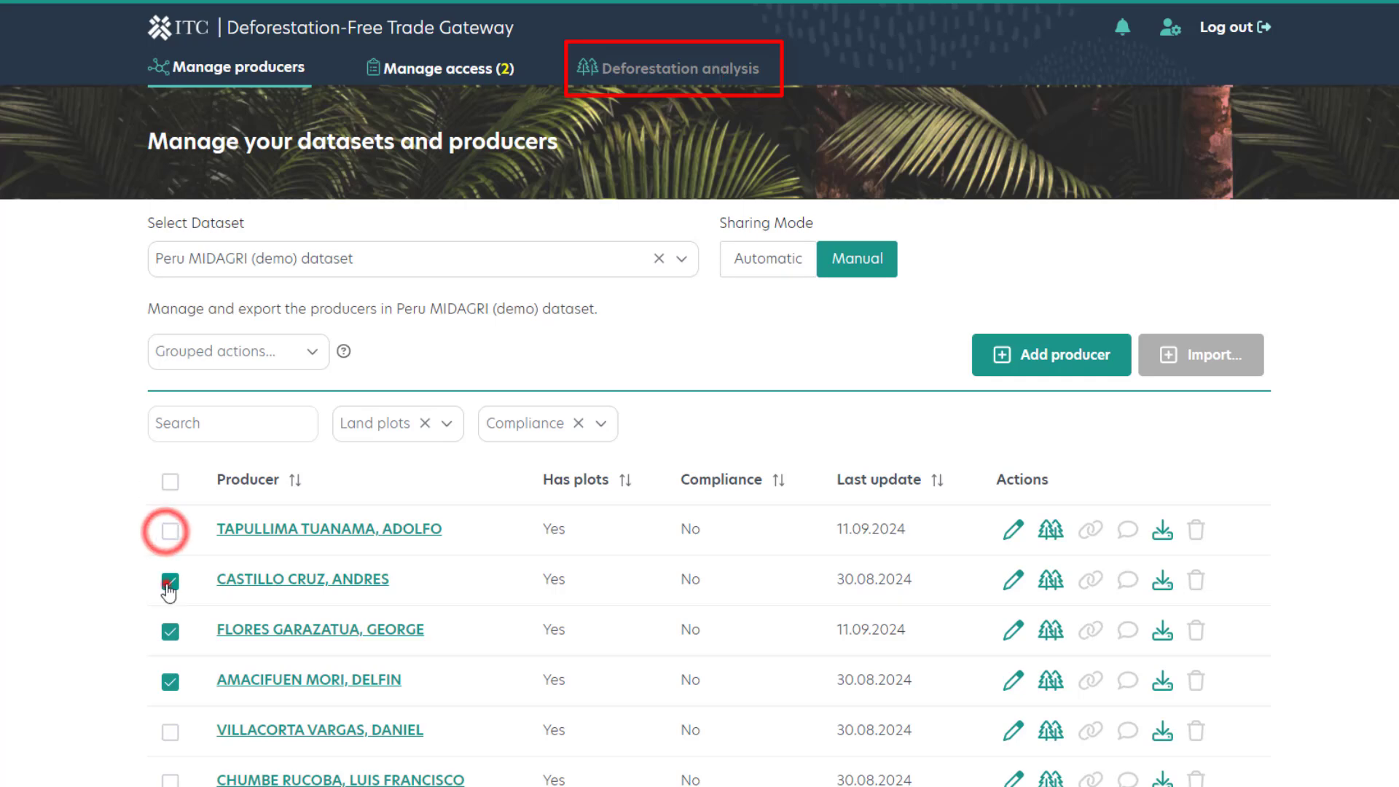
{"action": "left_click", "coordinate": [169, 580]}
{"action": "left_click", "coordinate": [170, 632]}
{"action": "left_click", "coordinate": [170, 681]}
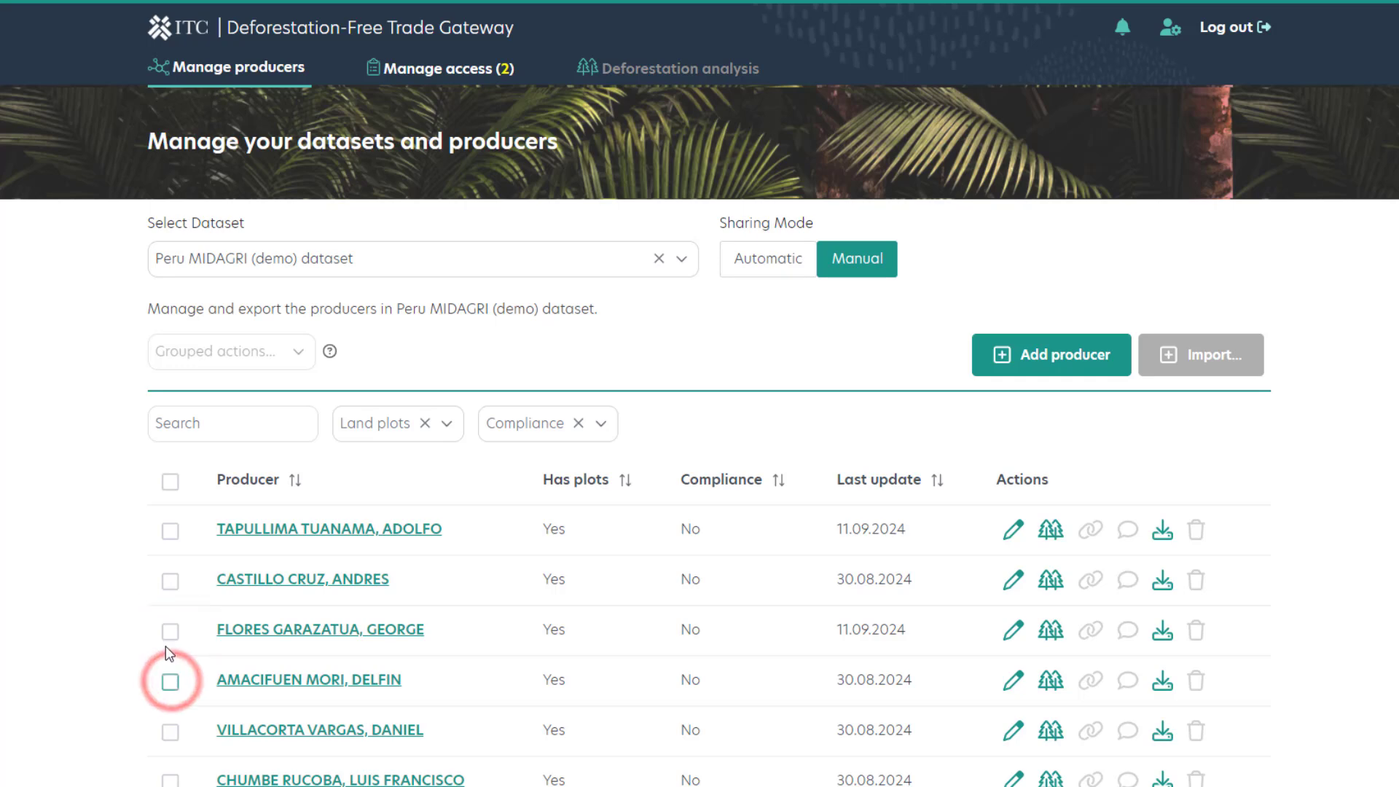
Open the second producer's deforestation analysis, view the tree cover loss around the plot on the map, and return to the producers list
{"action": "left_click", "coordinate": [1053, 587]}
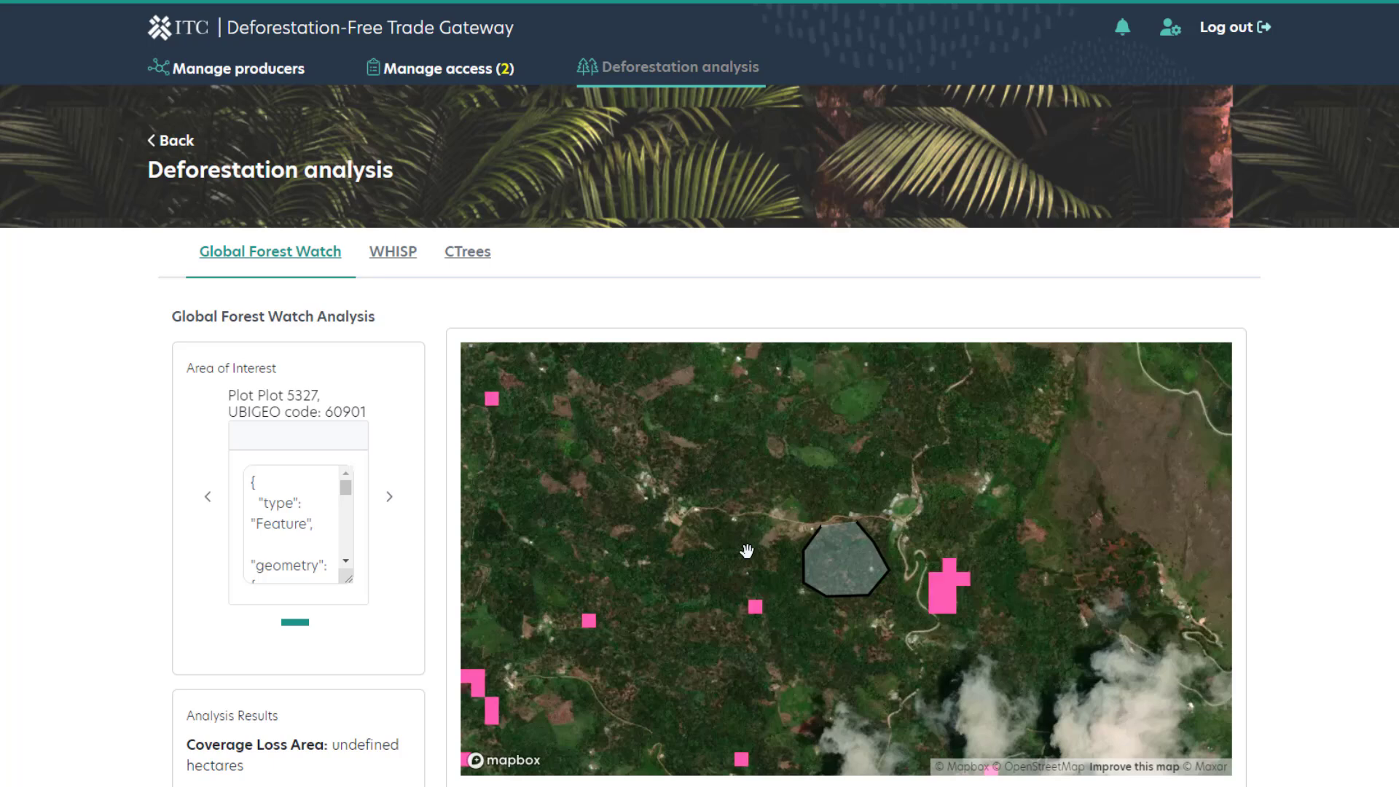
{"action": "scroll", "coordinate": [747, 550], "scroll_direction": "down", "scroll_amount": 2}
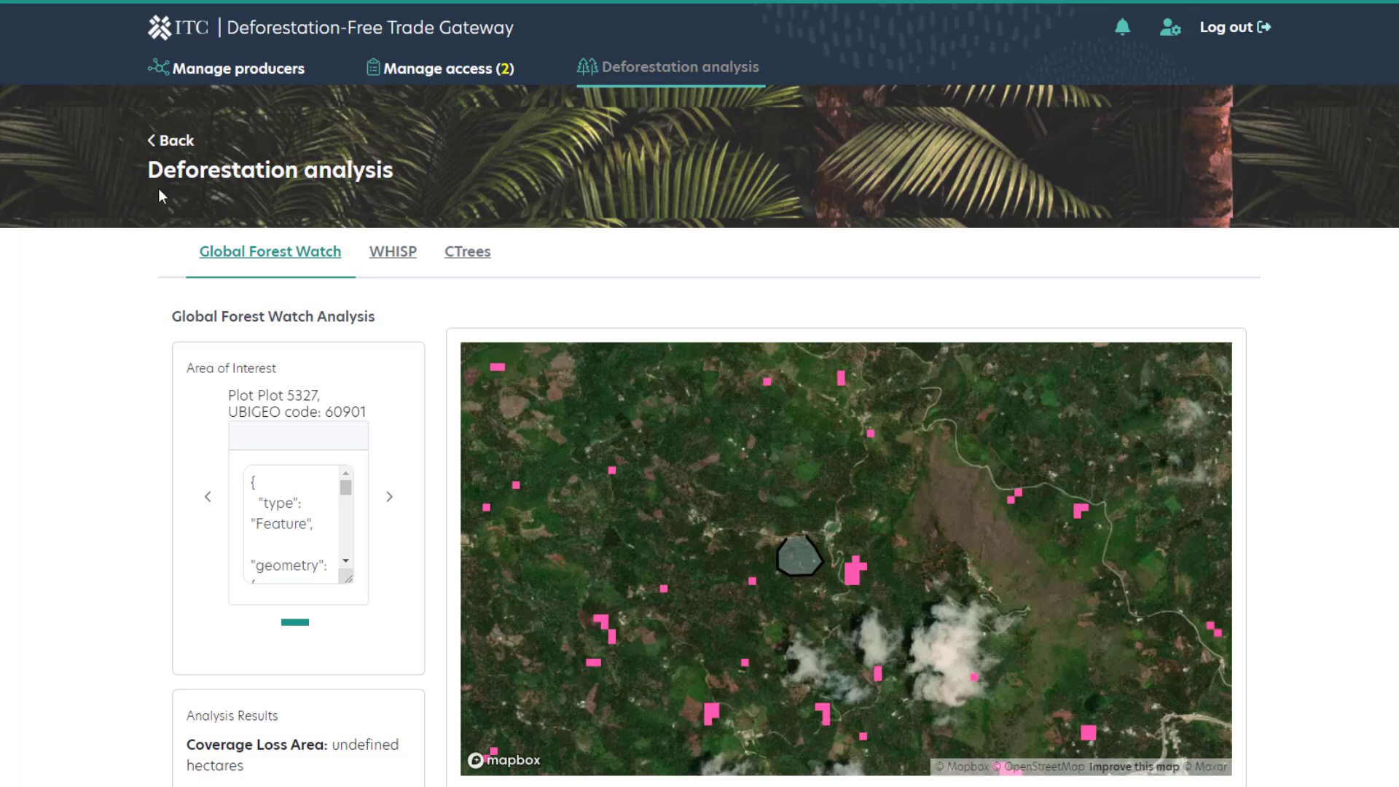
{"action": "left_click", "coordinate": [164, 141]}
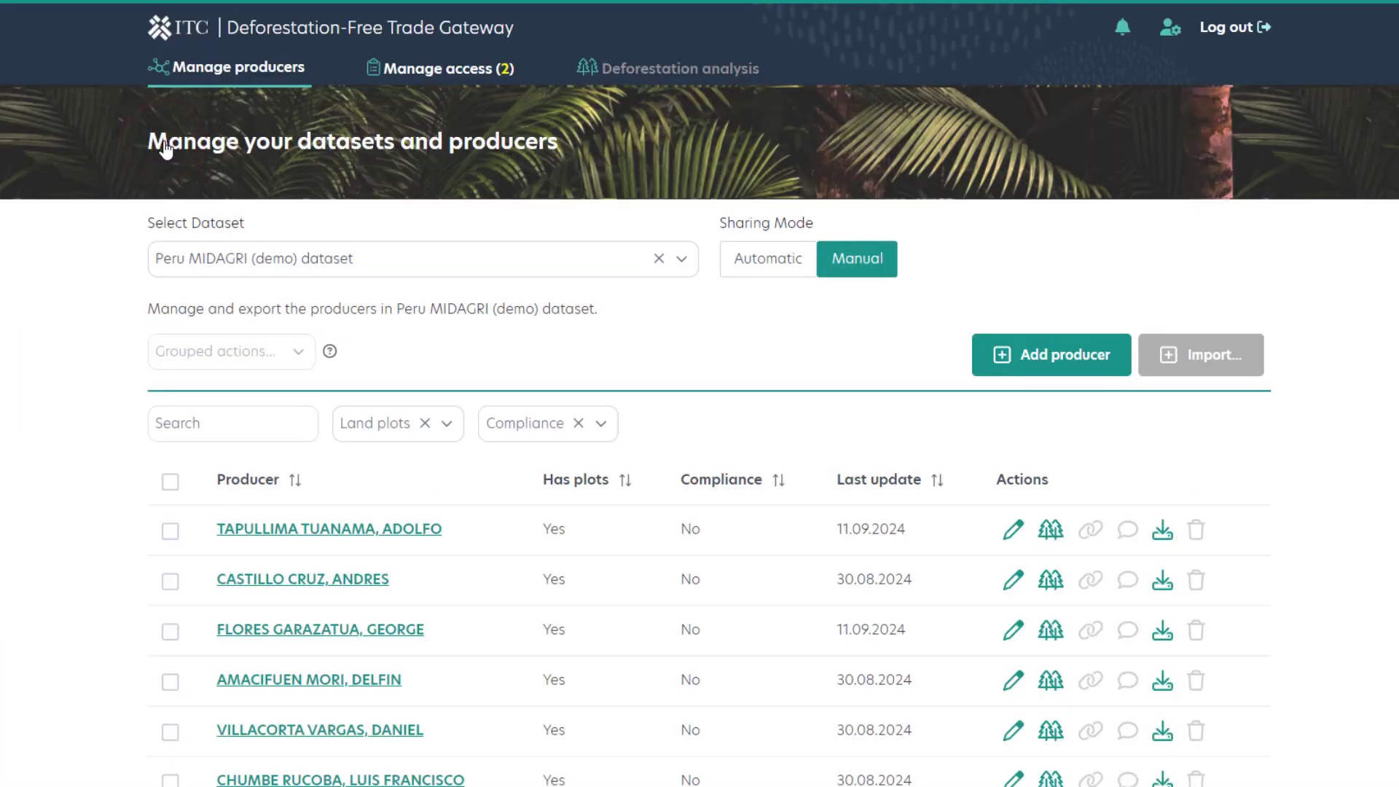
Select the first five producers in the Peru MIDAGRI (demo) dataset
{"action": "scroll", "coordinate": [28, 381], "scroll_direction": "down", "scroll_amount": 2}
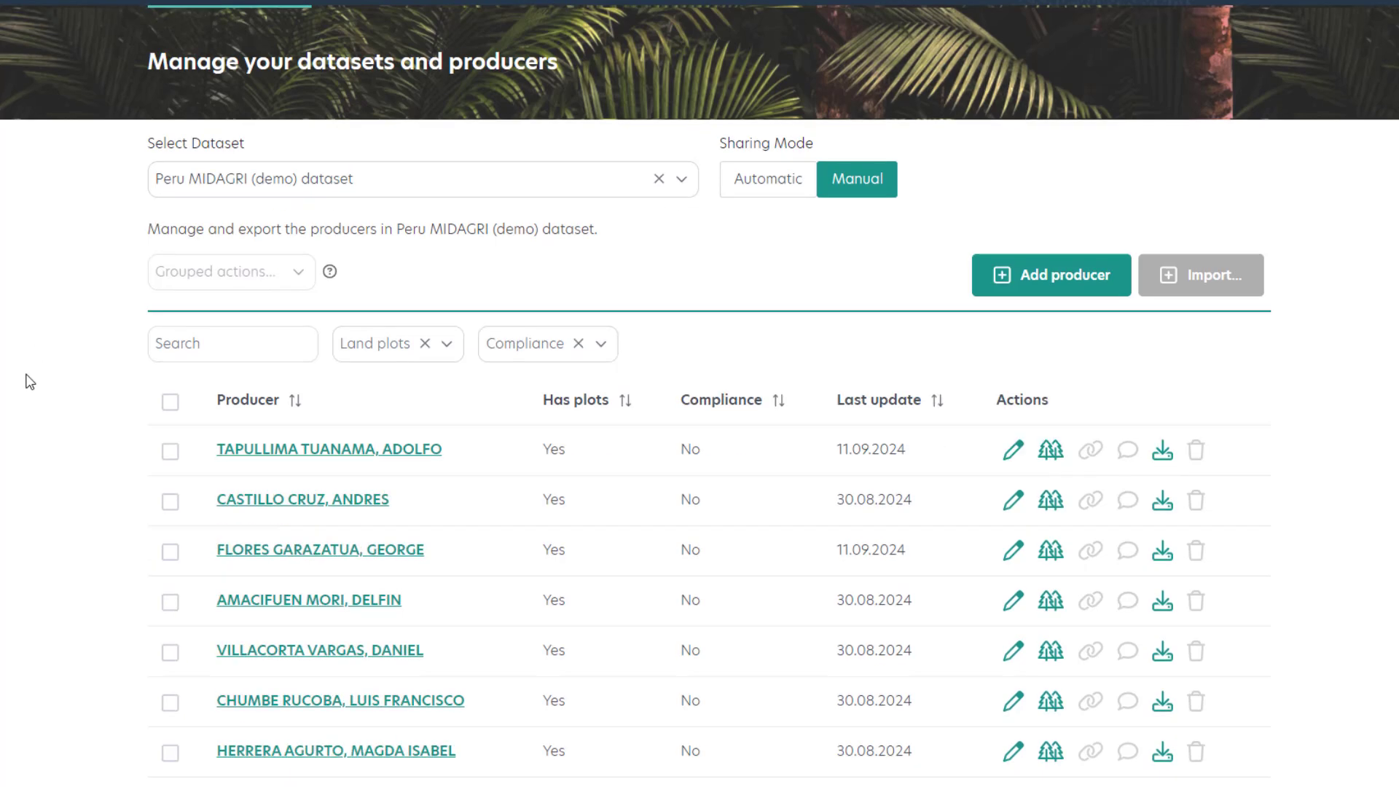
{"action": "left_click", "coordinate": [171, 358]}
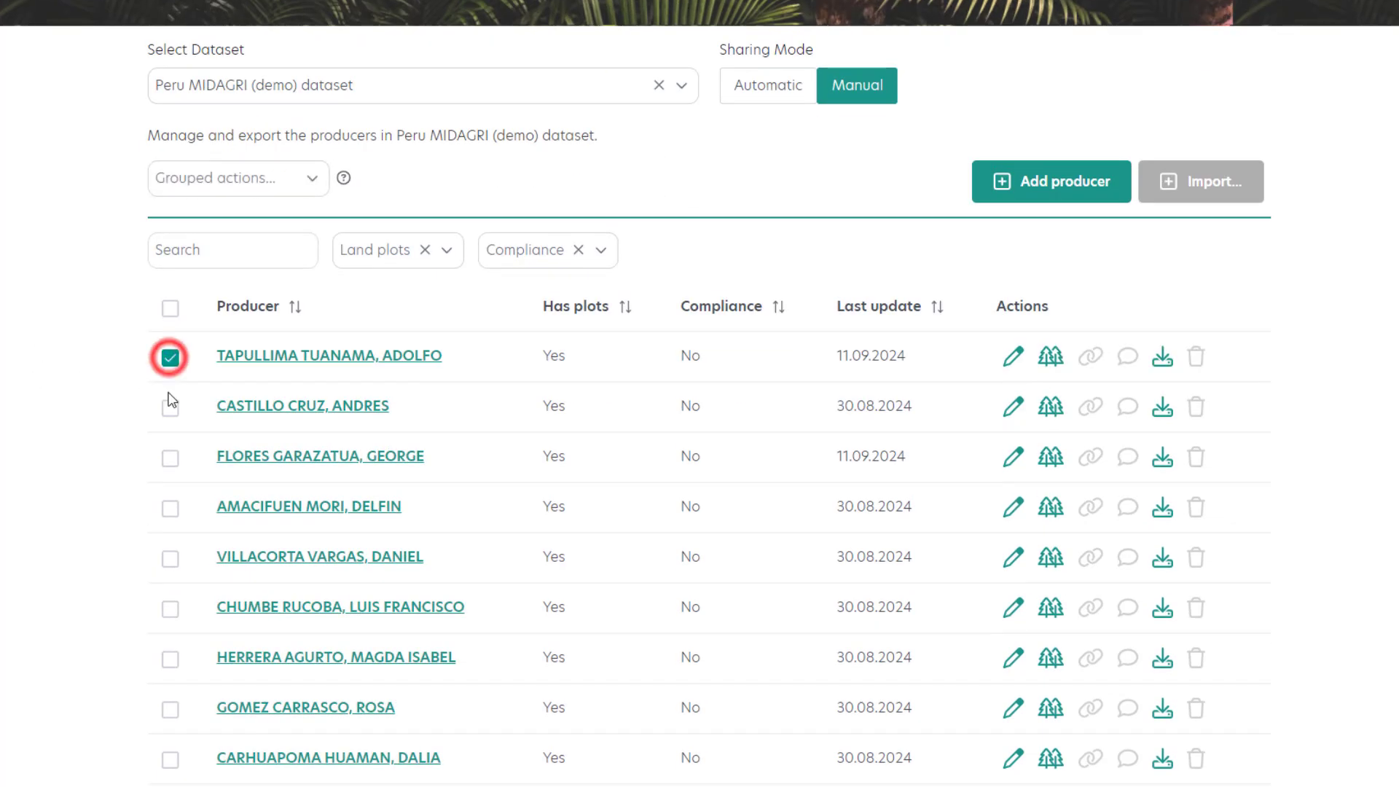
{"action": "left_click", "coordinate": [171, 407]}
{"action": "left_click", "coordinate": [170, 458]}
{"action": "left_click", "coordinate": [171, 507]}
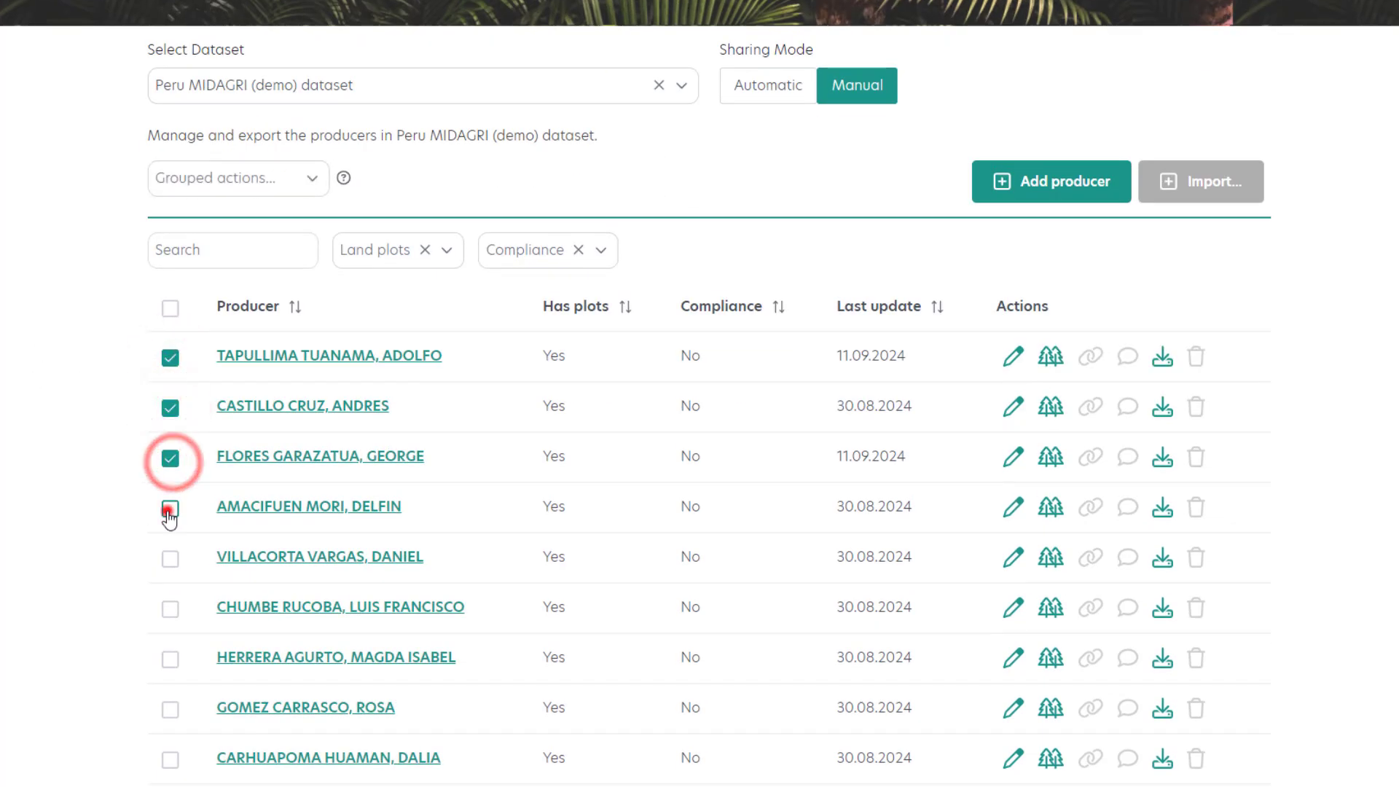
{"action": "left_click", "coordinate": [168, 558]}
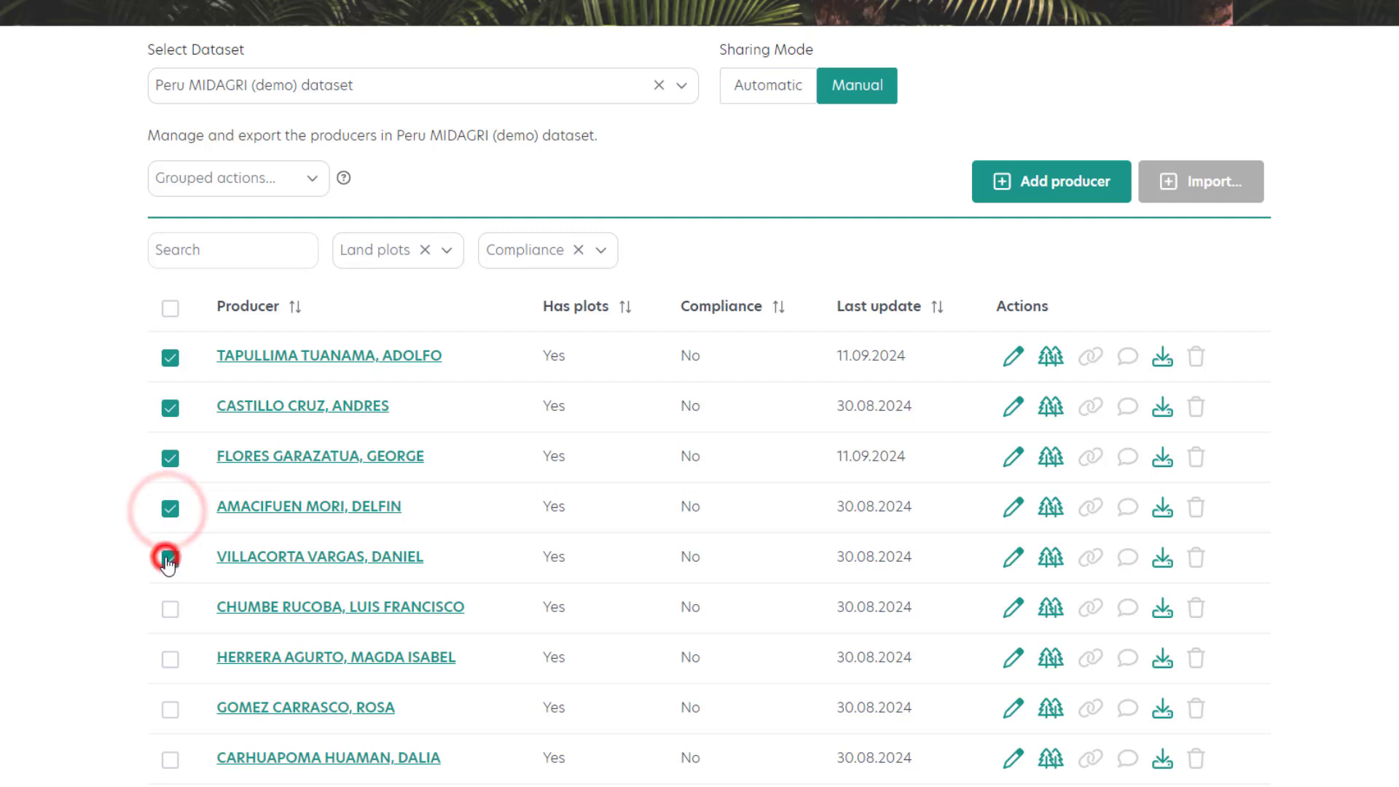
Download the EUDR IS compatible data for the selected producers with the file name "Download list"
{"action": "left_click", "coordinate": [304, 180]}
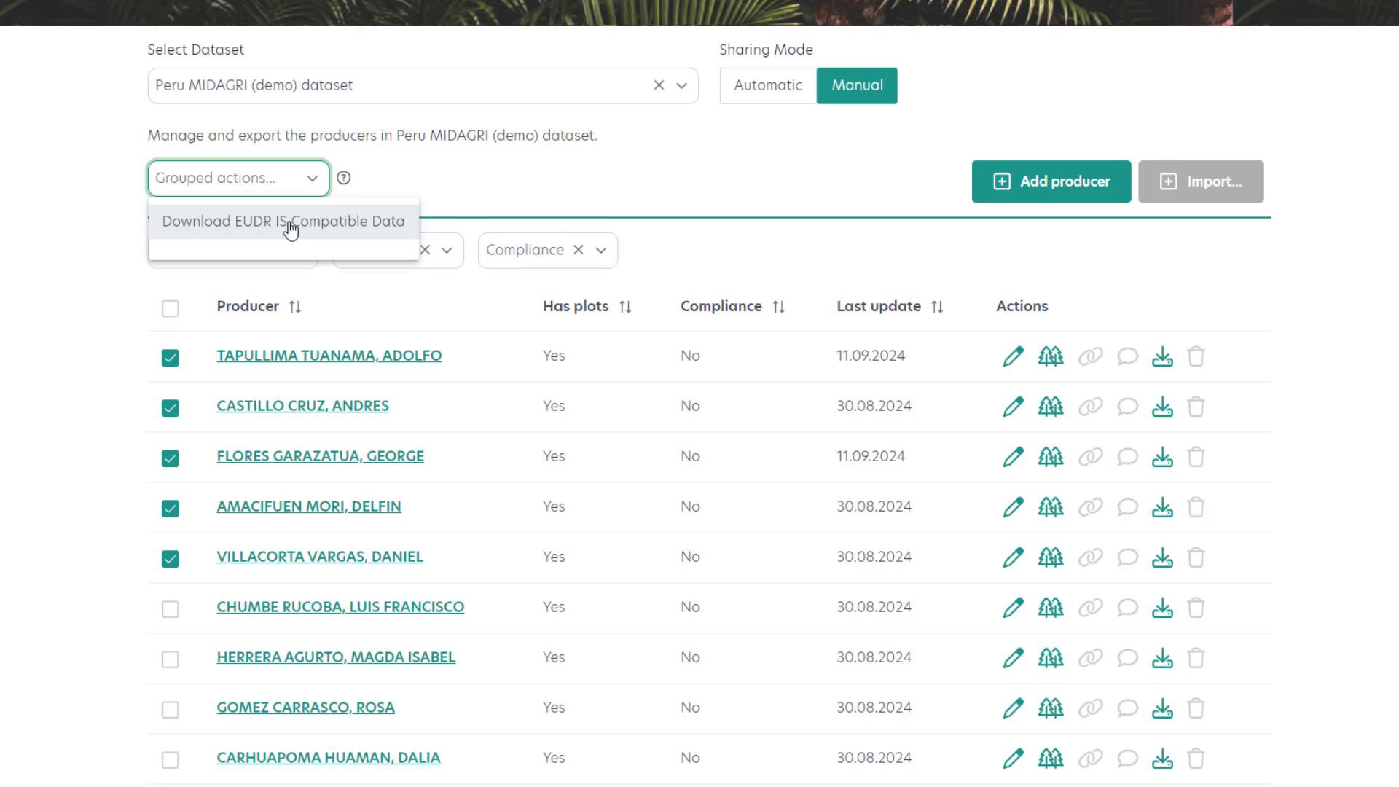
{"action": "left_click", "coordinate": [291, 223]}
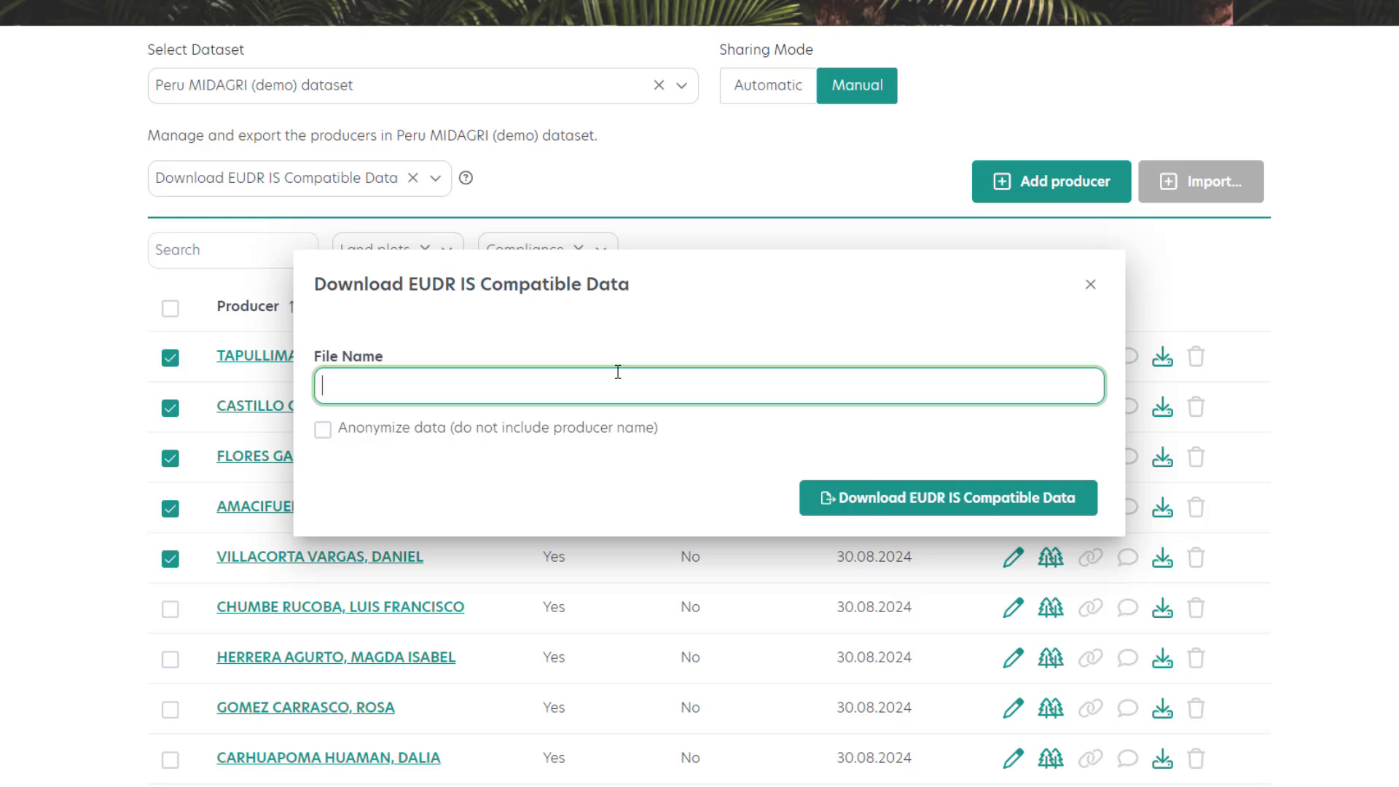
{"action": "type", "text": "Download list"}
{"action": "left_click", "coordinate": [943, 503]}
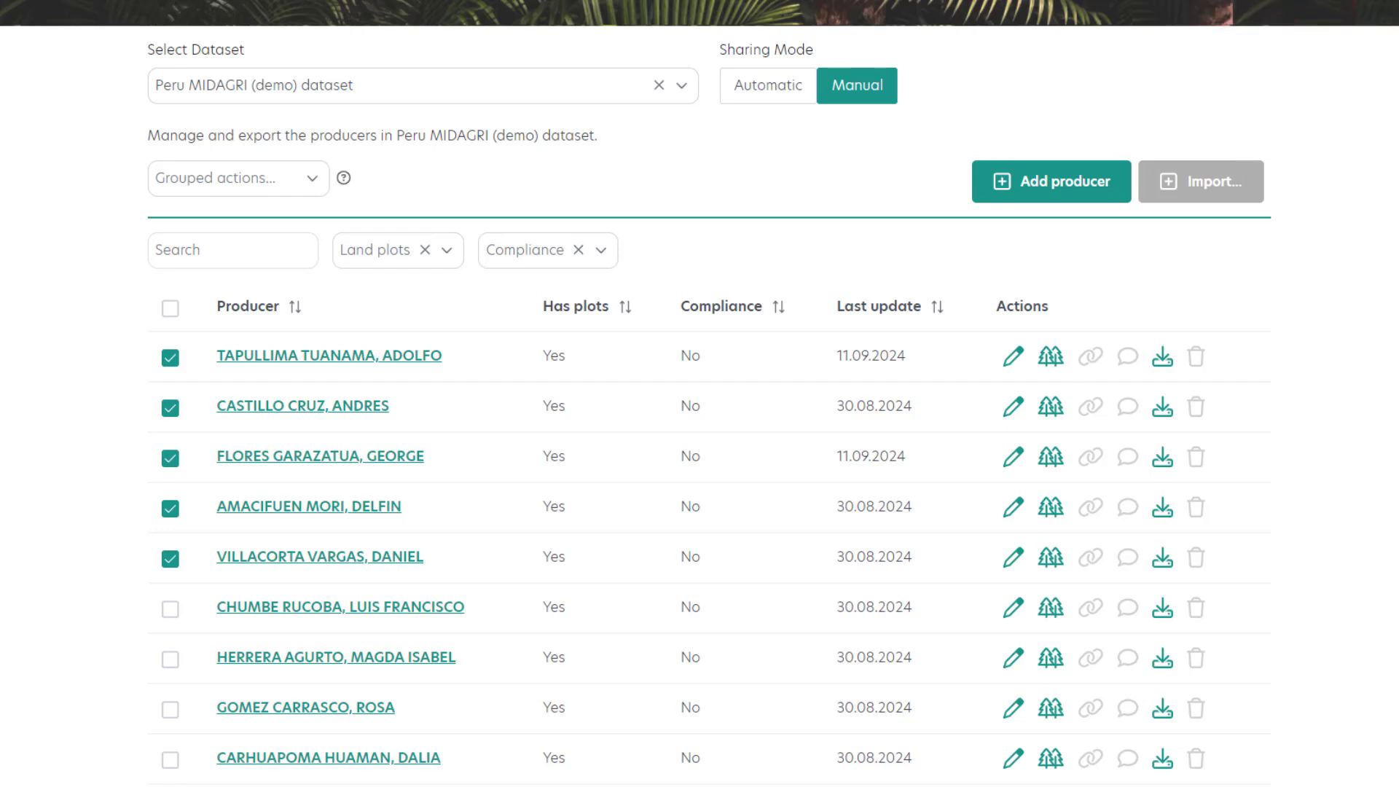
Open Download list.json, examine the producer name, production place, country and plot coordinates, and close the file
{"action": "left_click_drag", "start_coordinate": [1398, 146], "coordinate": [883, 50]}
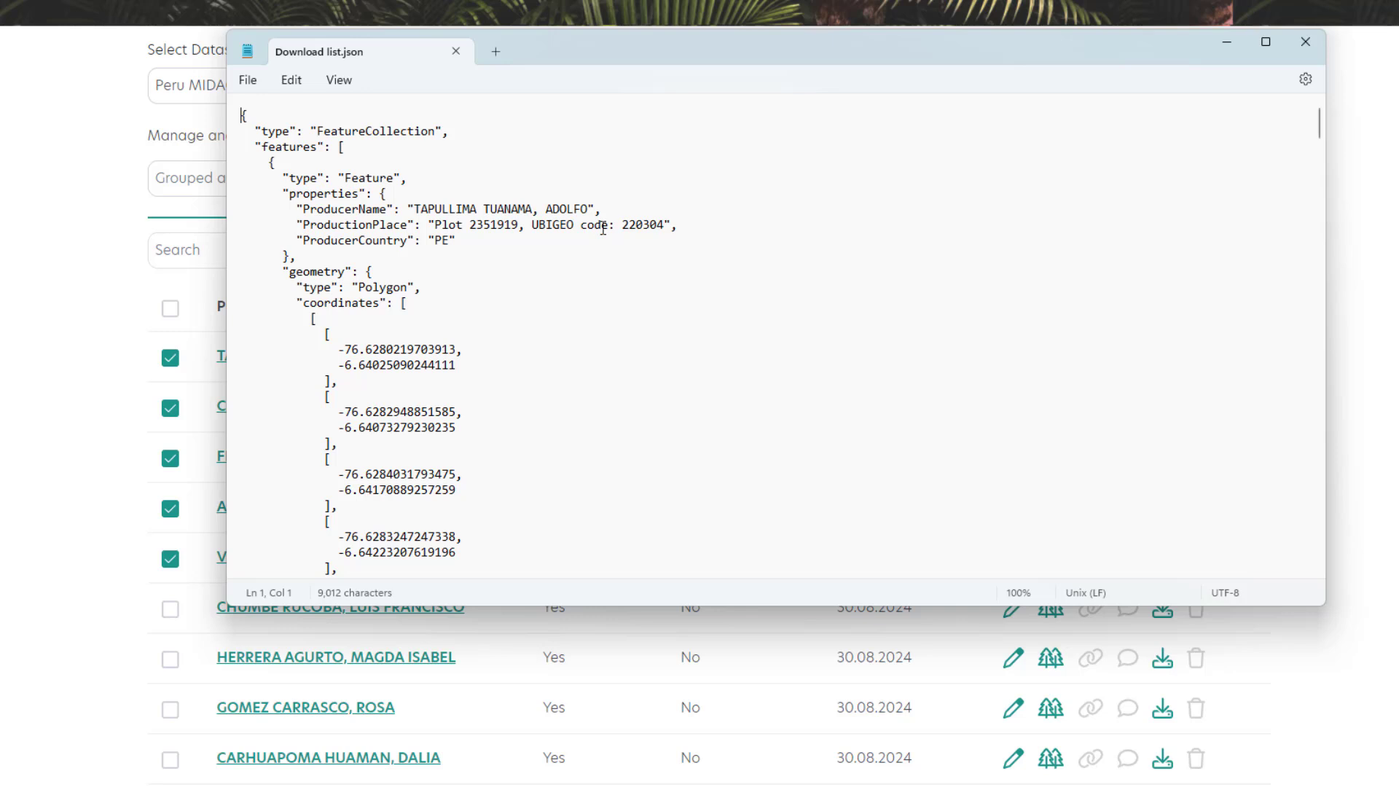
{"action": "left_click_drag", "start_coordinate": [456, 210], "coordinate": [570, 212]}
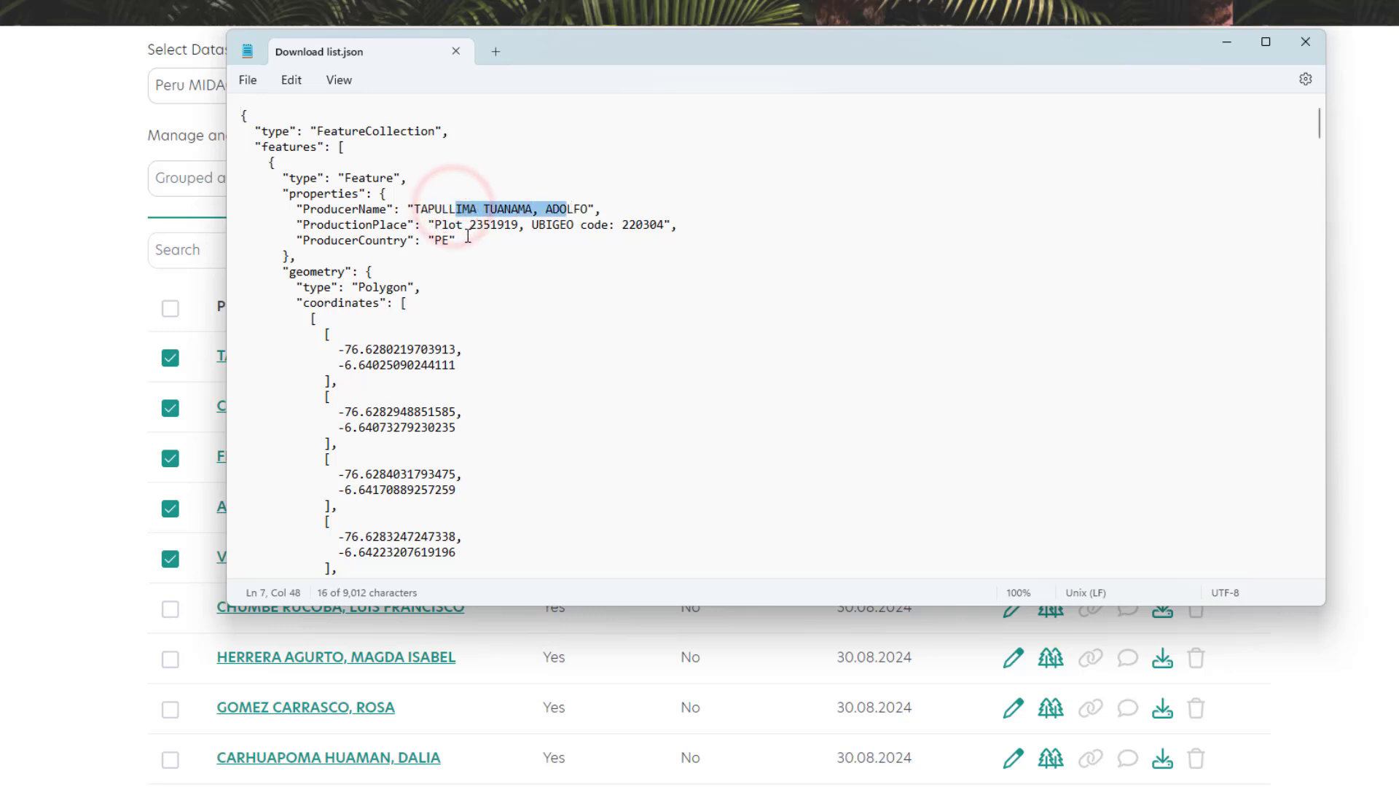
{"action": "left_click_drag", "start_coordinate": [469, 224], "coordinate": [573, 226]}
{"action": "left_click", "coordinate": [438, 239]}
{"action": "double_click", "coordinate": [438, 240]}
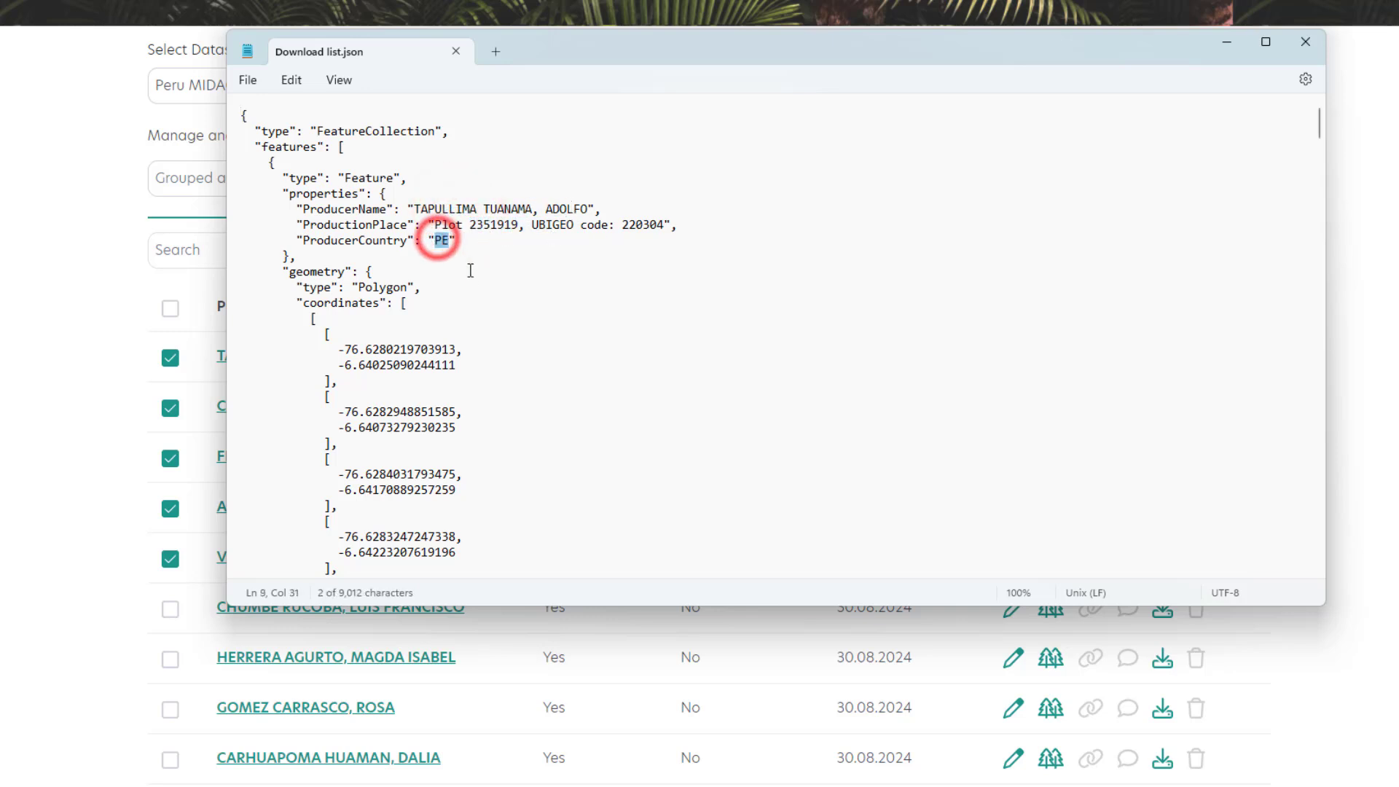
{"action": "scroll", "coordinate": [483, 296], "scroll_direction": "down", "scroll_amount": 6}
{"action": "scroll", "coordinate": [483, 296], "scroll_direction": "down", "scroll_amount": 10}
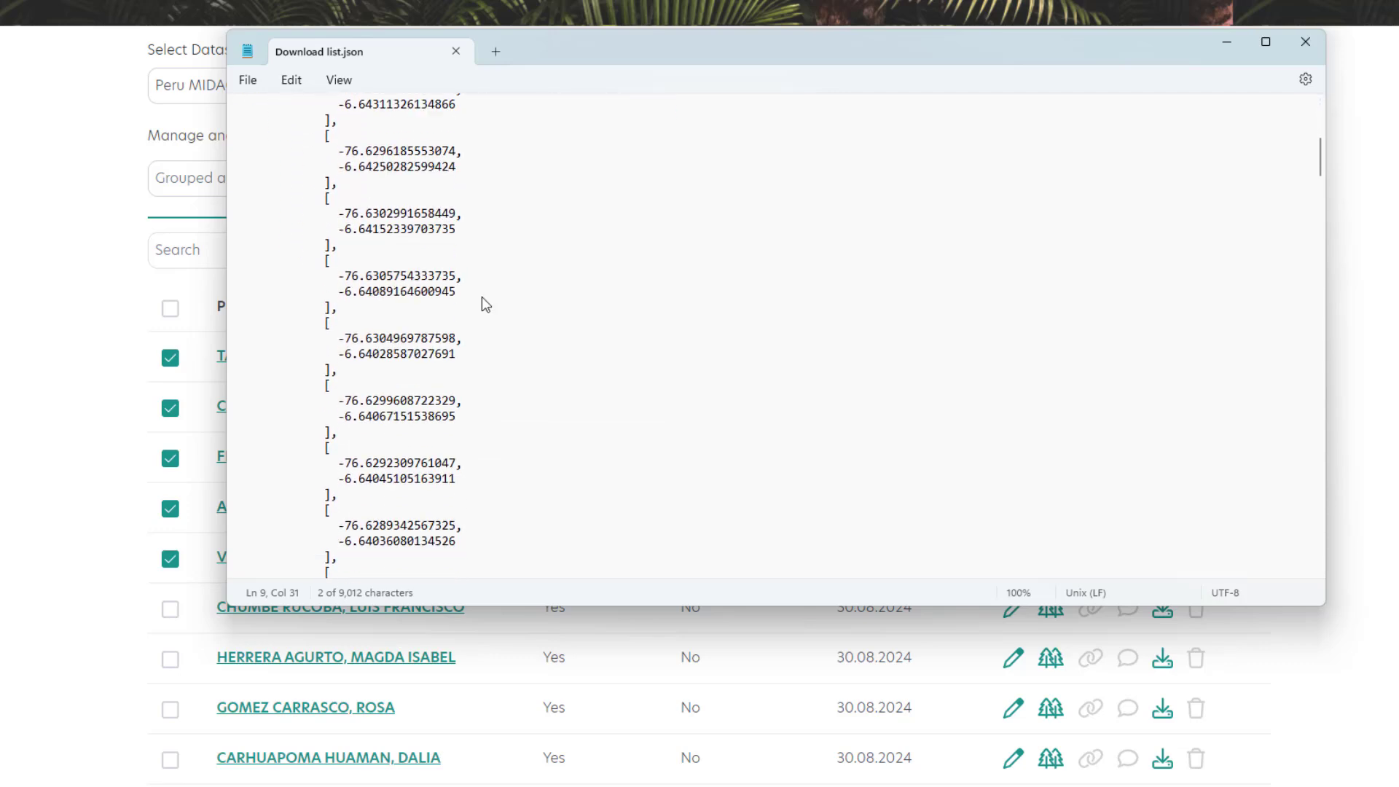
{"action": "scroll", "coordinate": [482, 296], "scroll_direction": "down", "scroll_amount": 12}
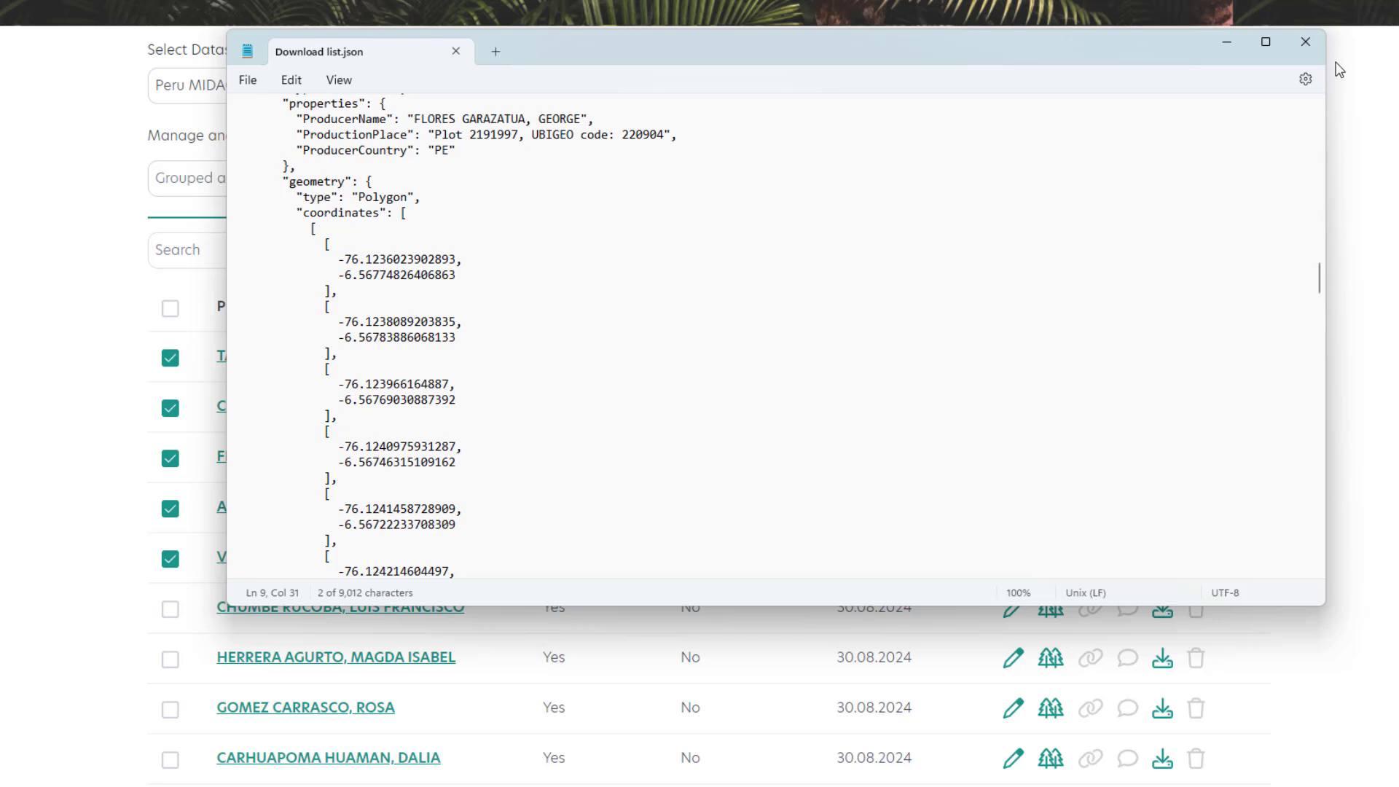
{"action": "left_click", "coordinate": [1294, 40]}
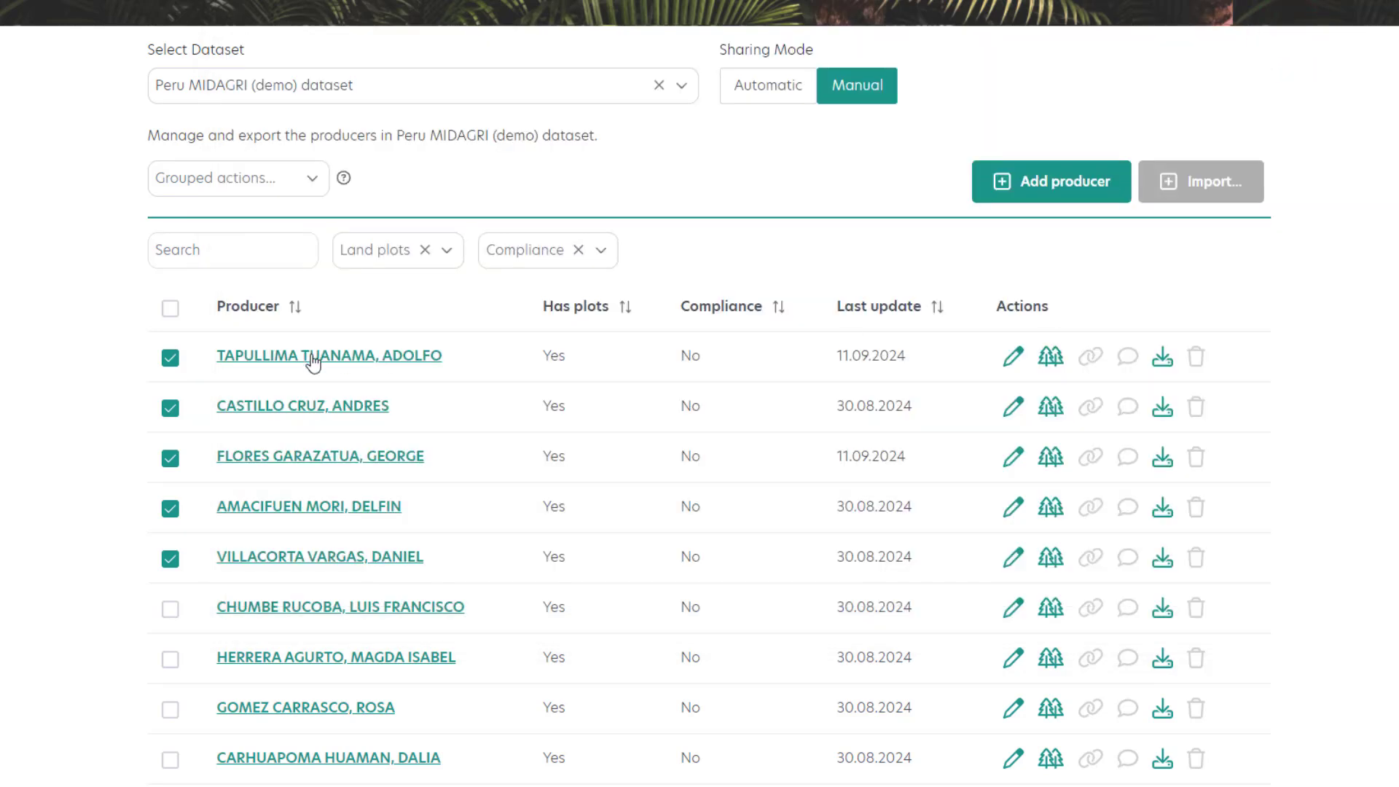
Deselect the five selected producers in the list
{"action": "left_click", "coordinate": [169, 356]}
{"action": "left_click", "coordinate": [169, 407]}
{"action": "left_click", "coordinate": [170, 457]}
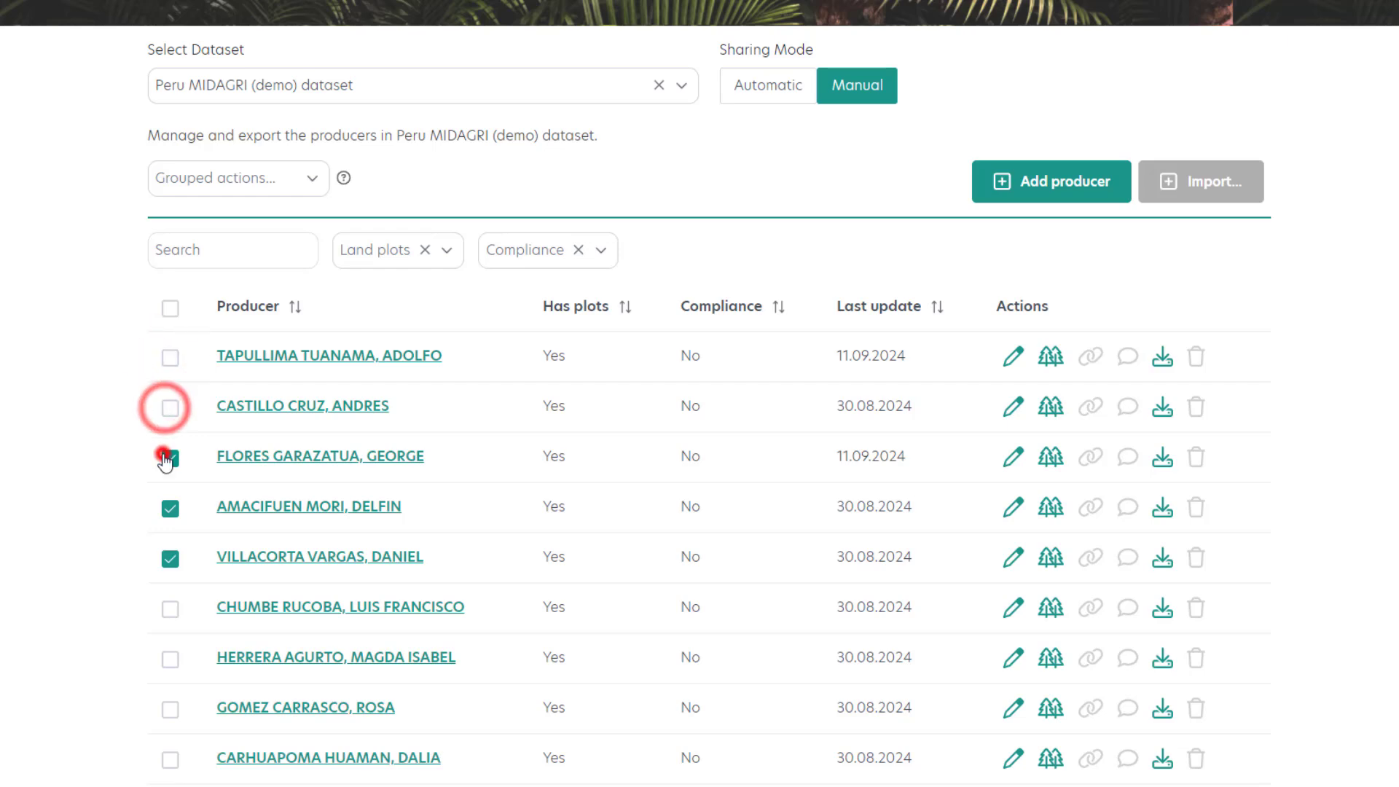
{"action": "left_click", "coordinate": [170, 508]}
{"action": "left_click", "coordinate": [170, 559]}
{"action": "scroll", "coordinate": [73, 487], "scroll_direction": "up", "scroll_amount": 3}
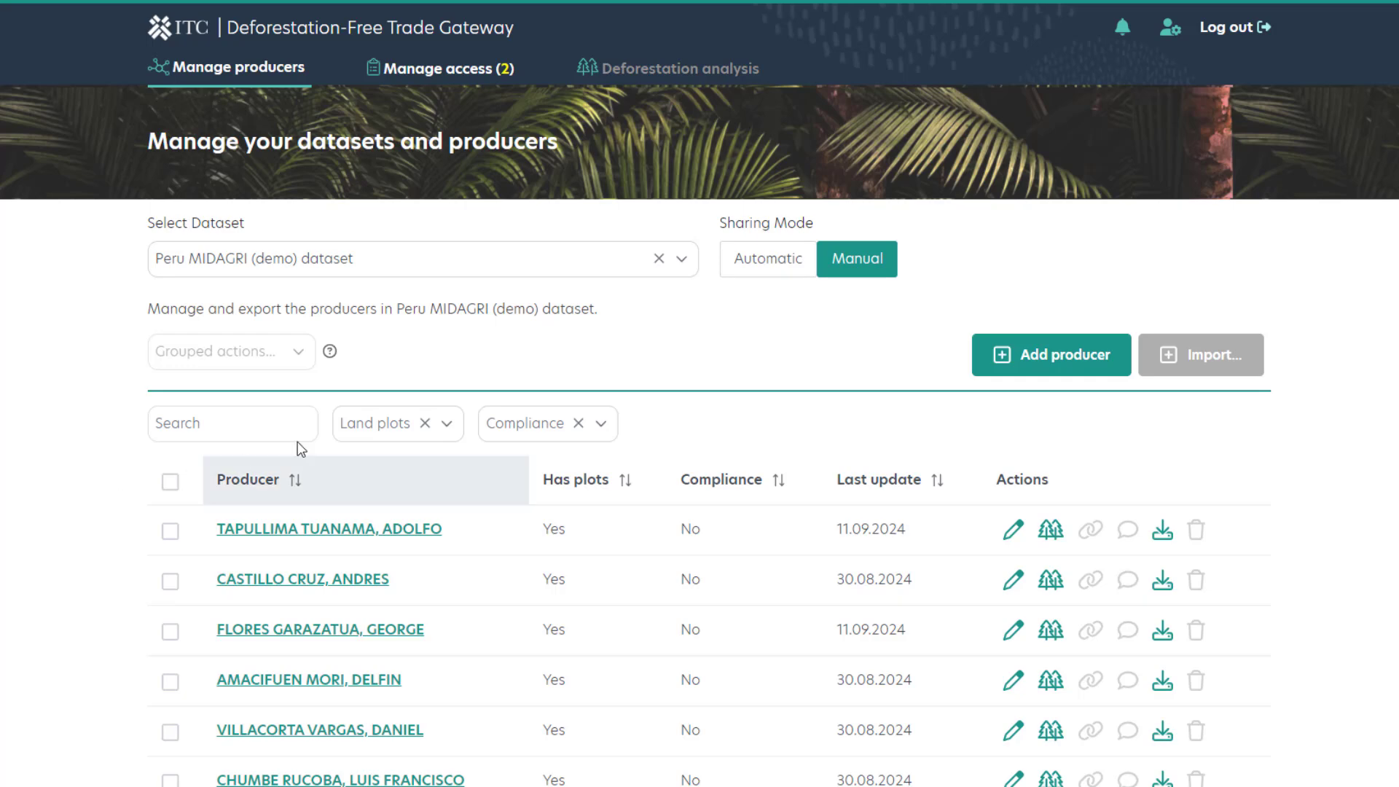
Review which producers the pending data access requests concern and return to the producers list
{"action": "left_click", "coordinate": [449, 73]}
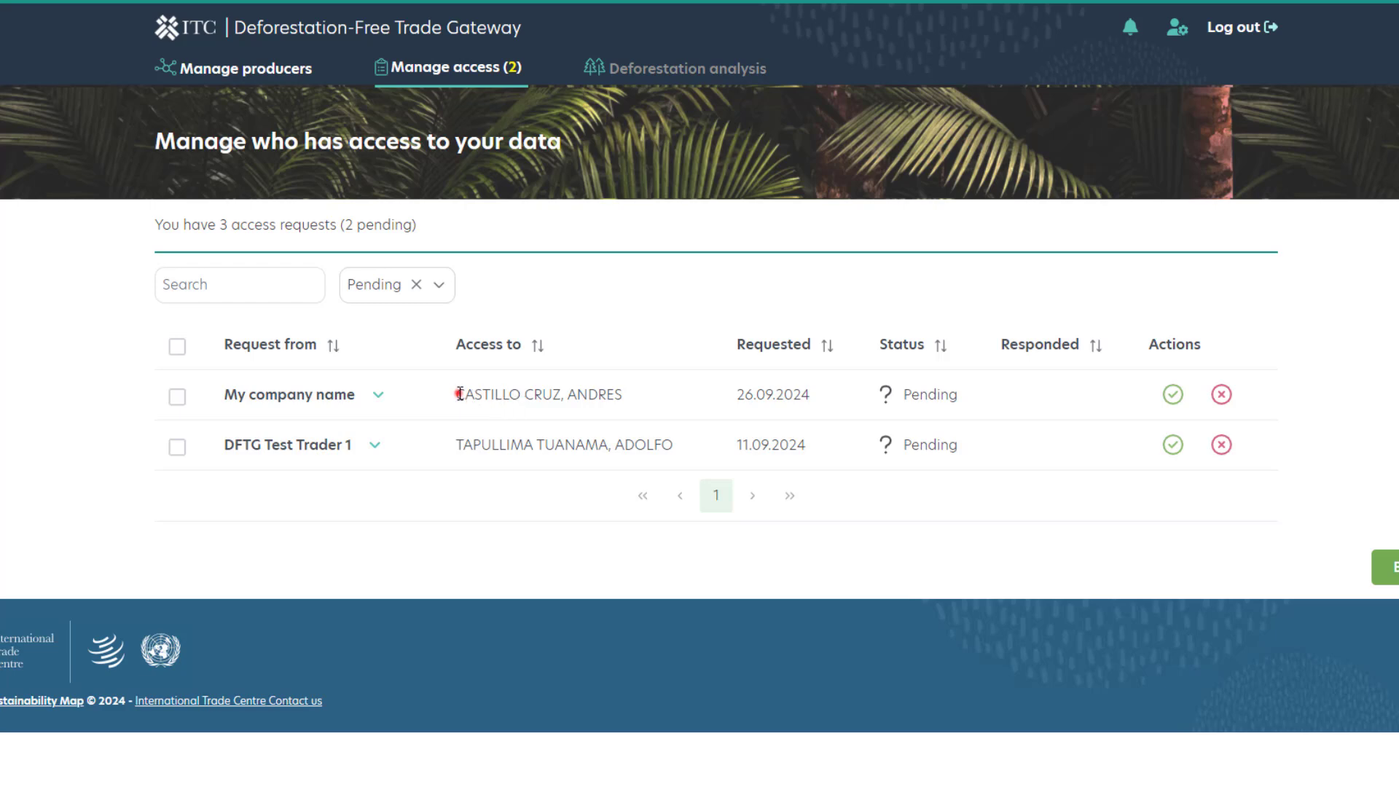
{"action": "left_click_drag", "start_coordinate": [457, 394], "coordinate": [621, 410]}
{"action": "left_click_drag", "start_coordinate": [451, 445], "coordinate": [677, 454]}
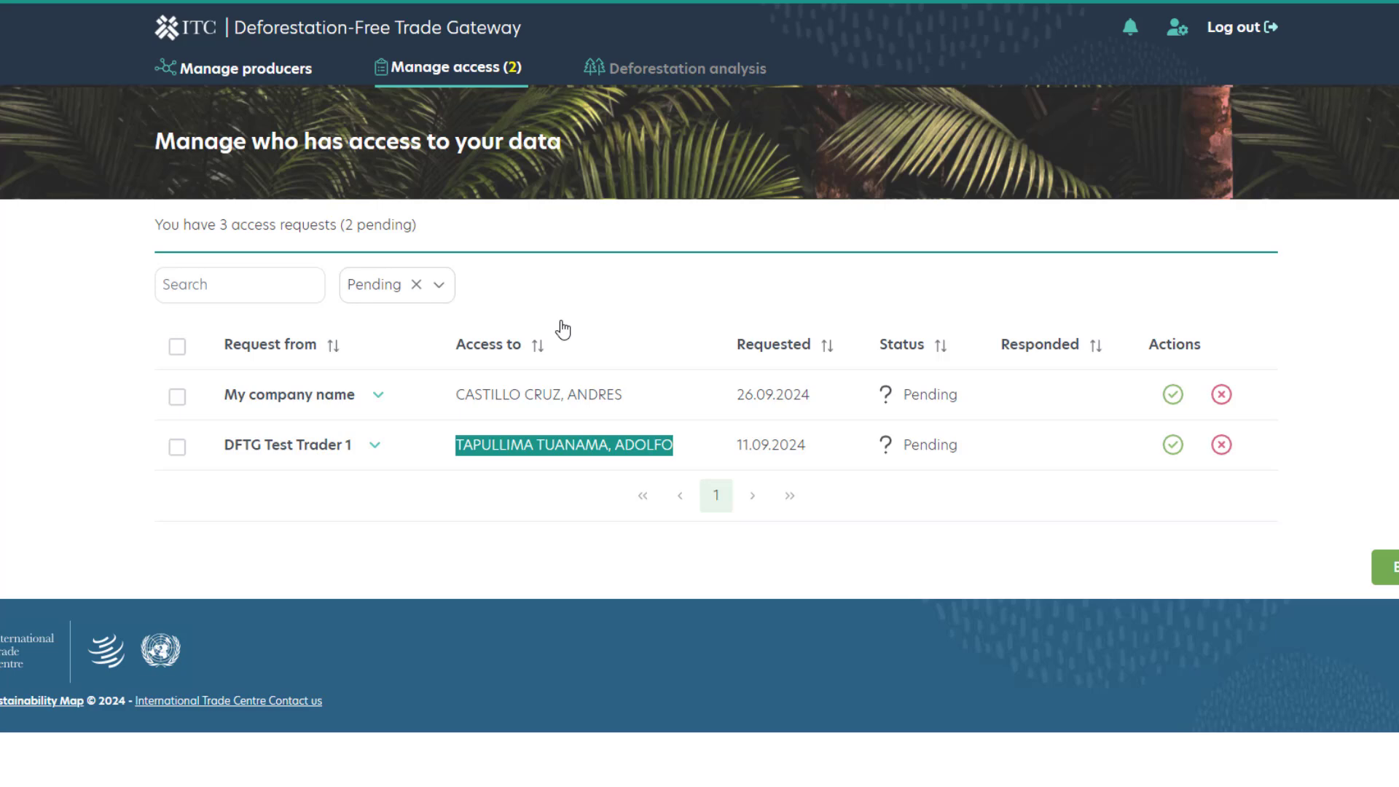
{"action": "left_click", "coordinate": [291, 71]}
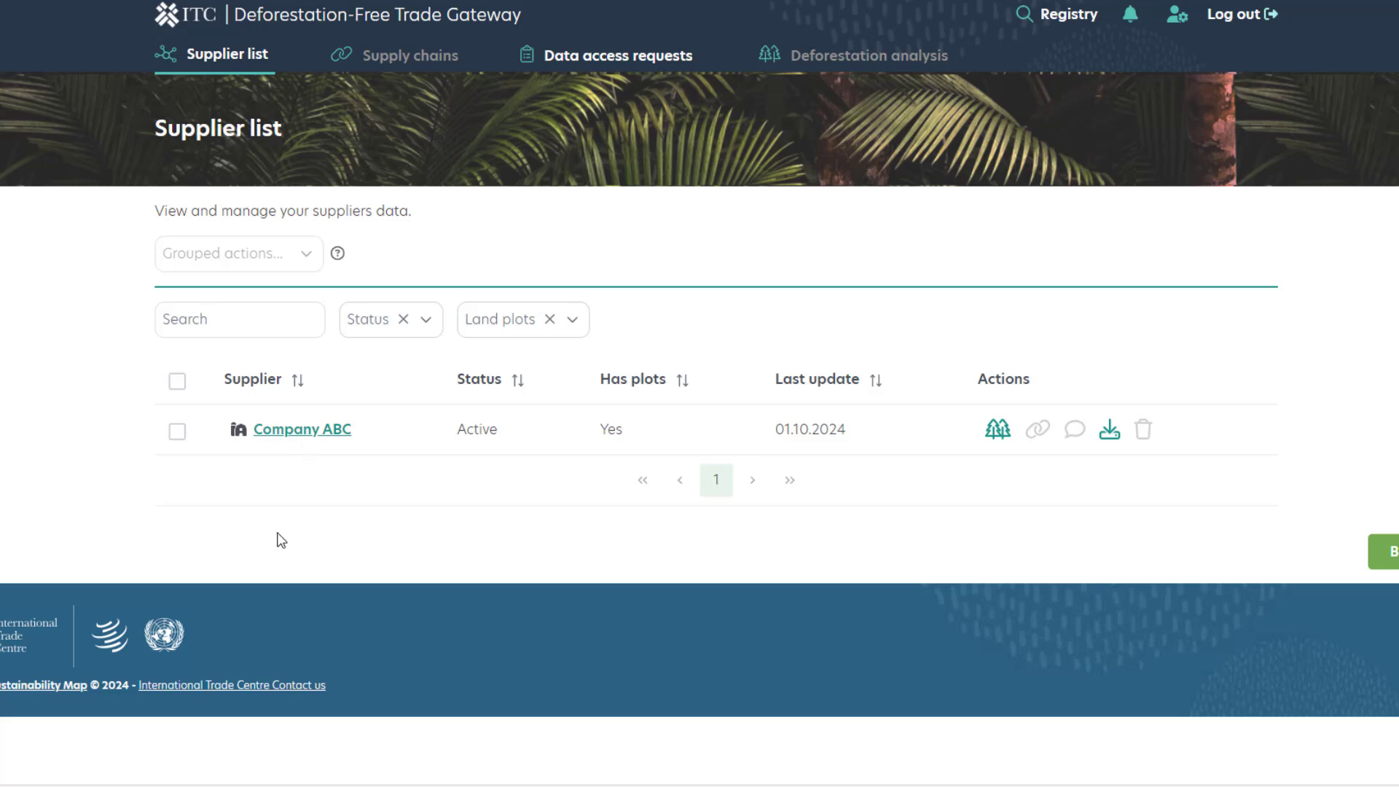
View Company ABC's profile, including its plots and obtained certification, and return to the supplier list
{"action": "left_click", "coordinate": [295, 431]}
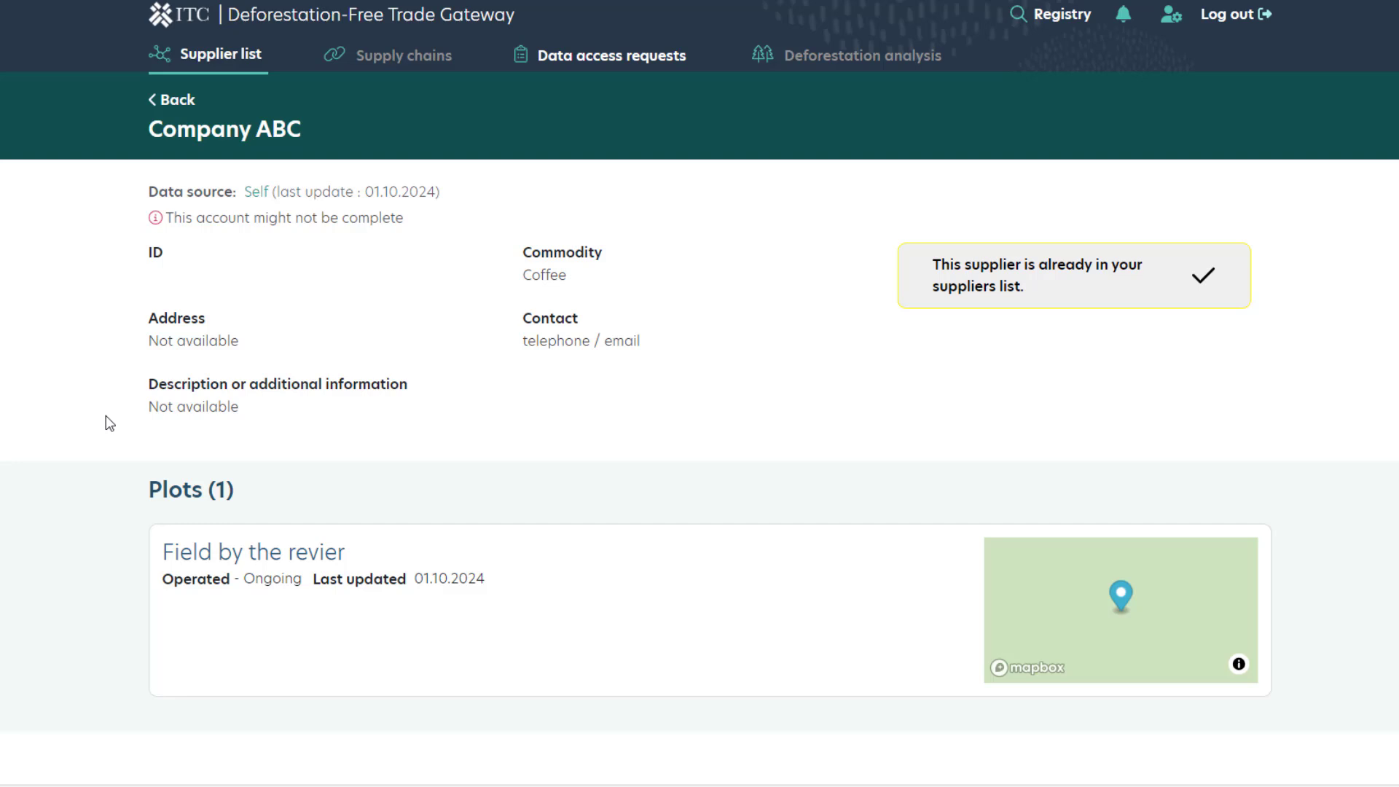
{"action": "scroll", "coordinate": [99, 419], "scroll_direction": "down", "scroll_amount": 3}
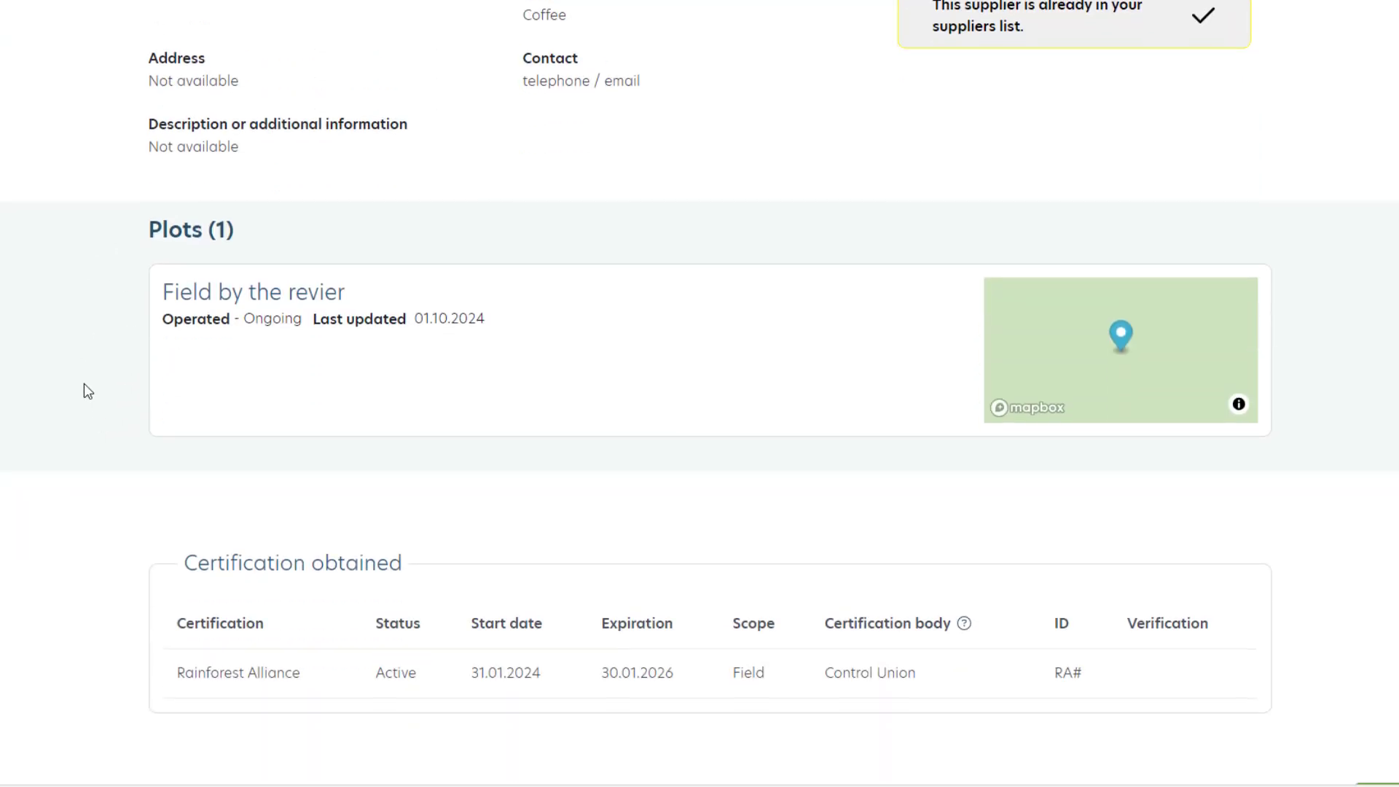
{"action": "scroll", "coordinate": [85, 383], "scroll_direction": "down", "scroll_amount": 2}
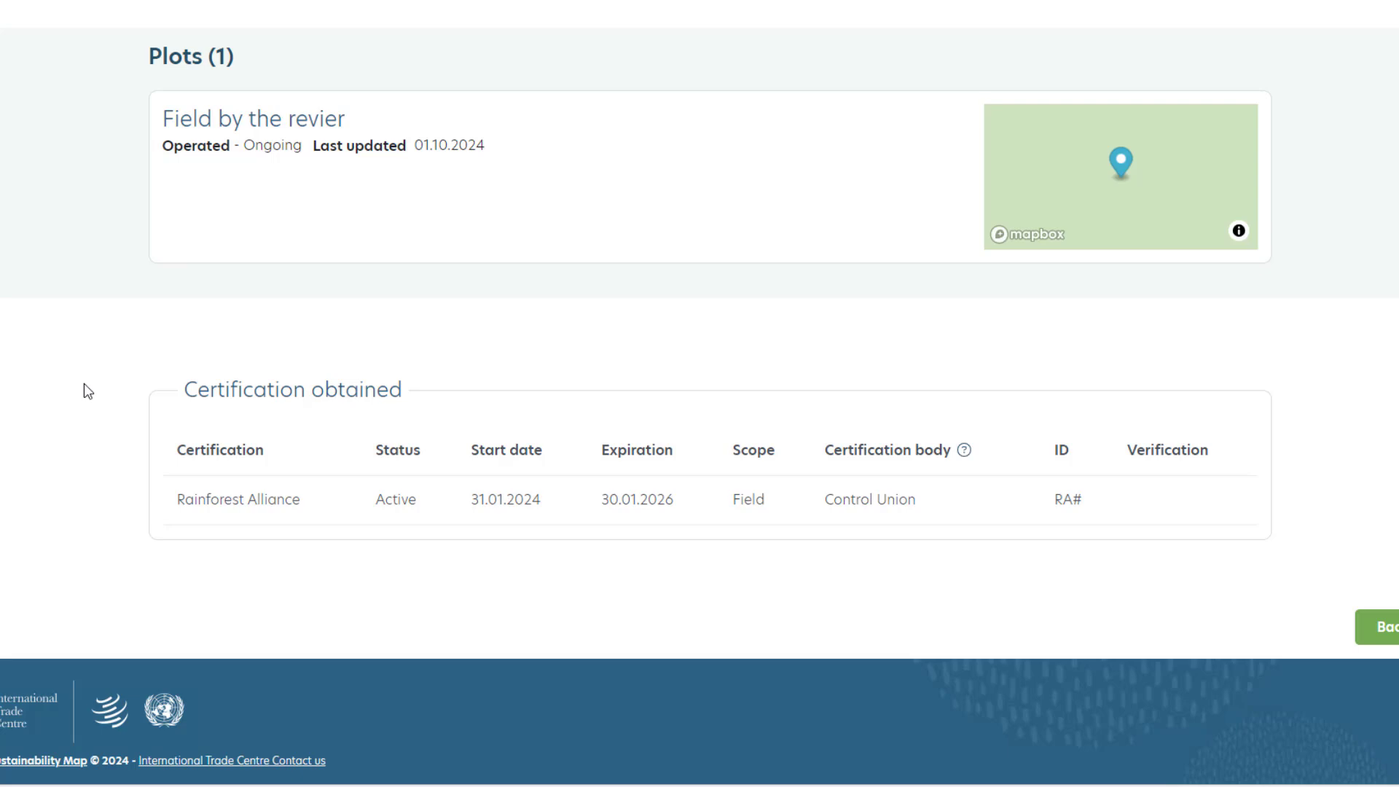
{"action": "scroll", "coordinate": [85, 383], "scroll_direction": "up", "scroll_amount": 5}
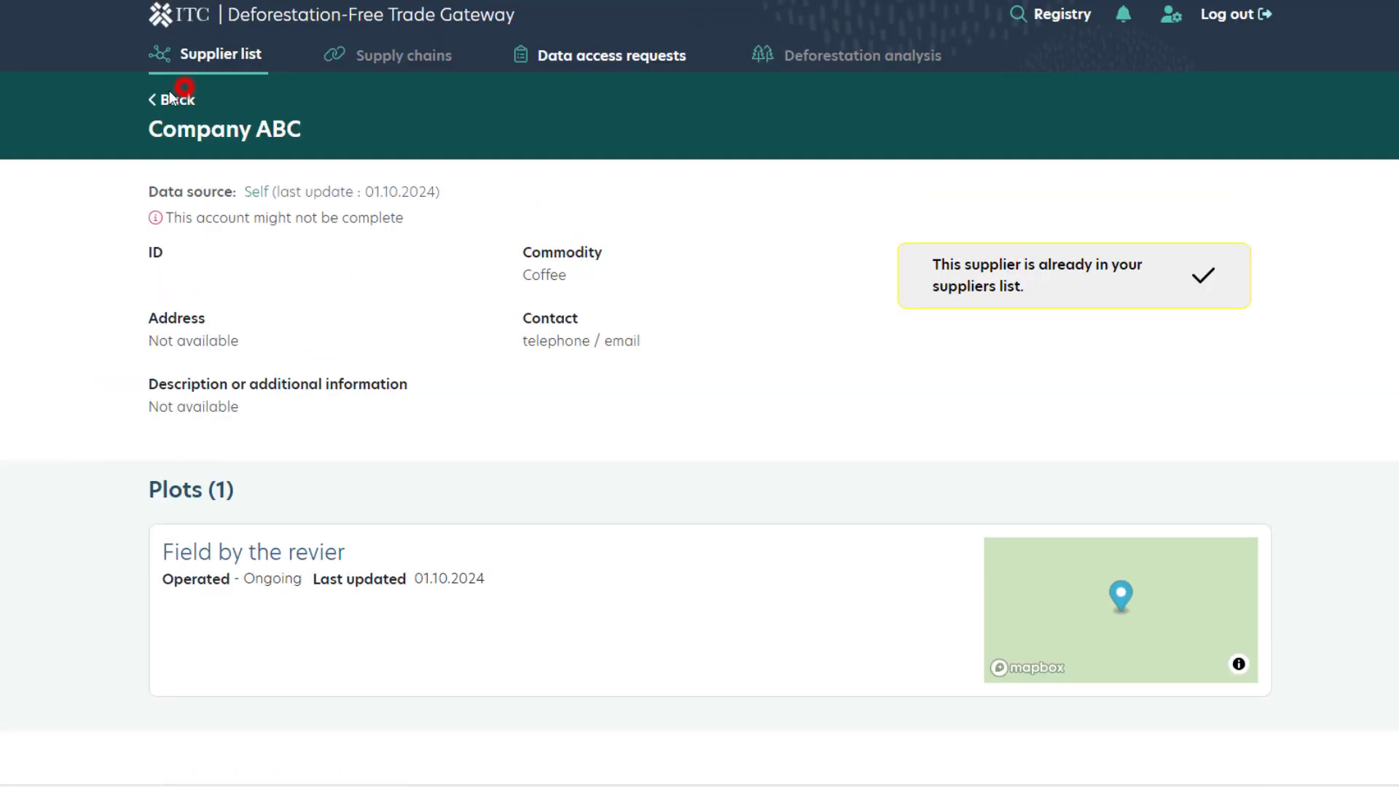
{"action": "left_click", "coordinate": [172, 98]}
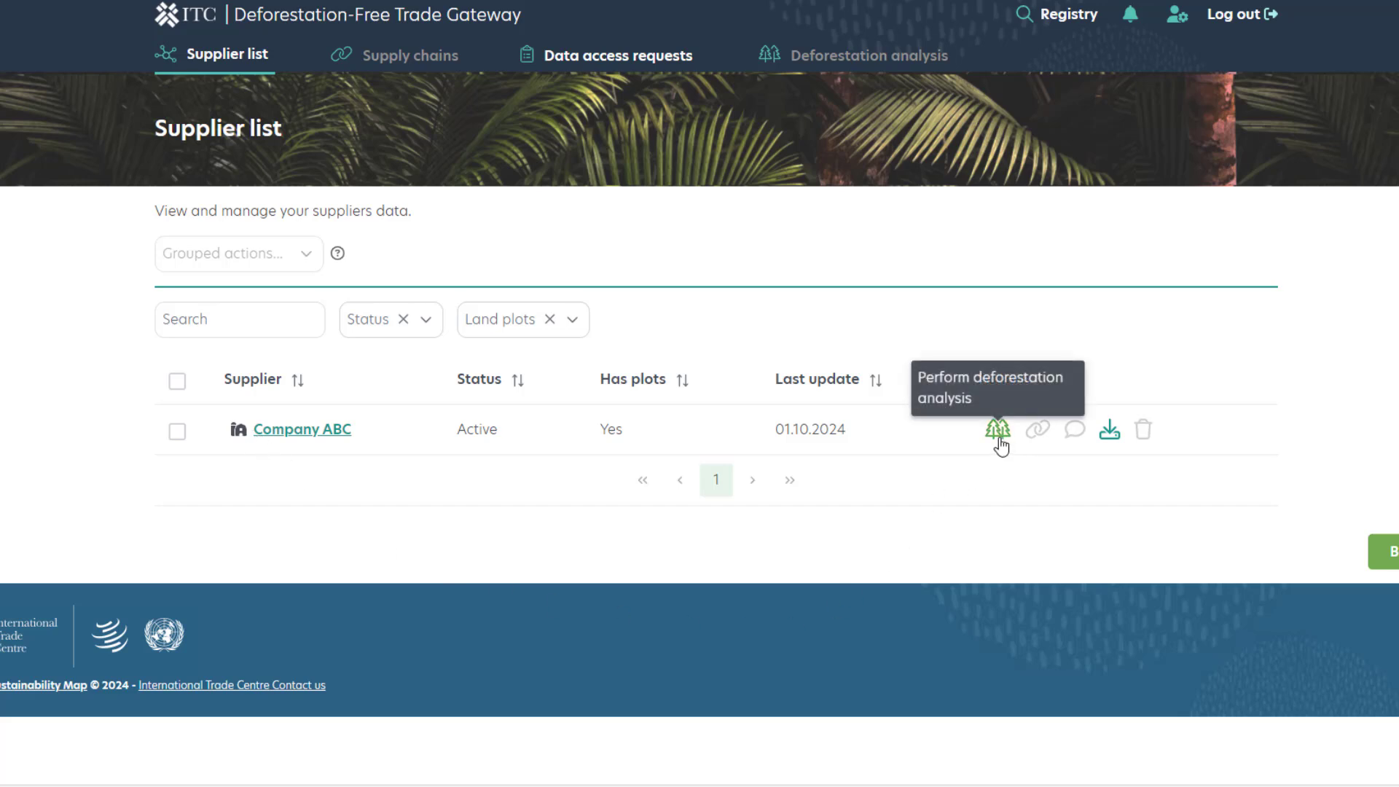
Download Company ABC's EUDR IS compatible data with the file name "Company ABC_download"
{"action": "left_click", "coordinate": [1107, 436]}
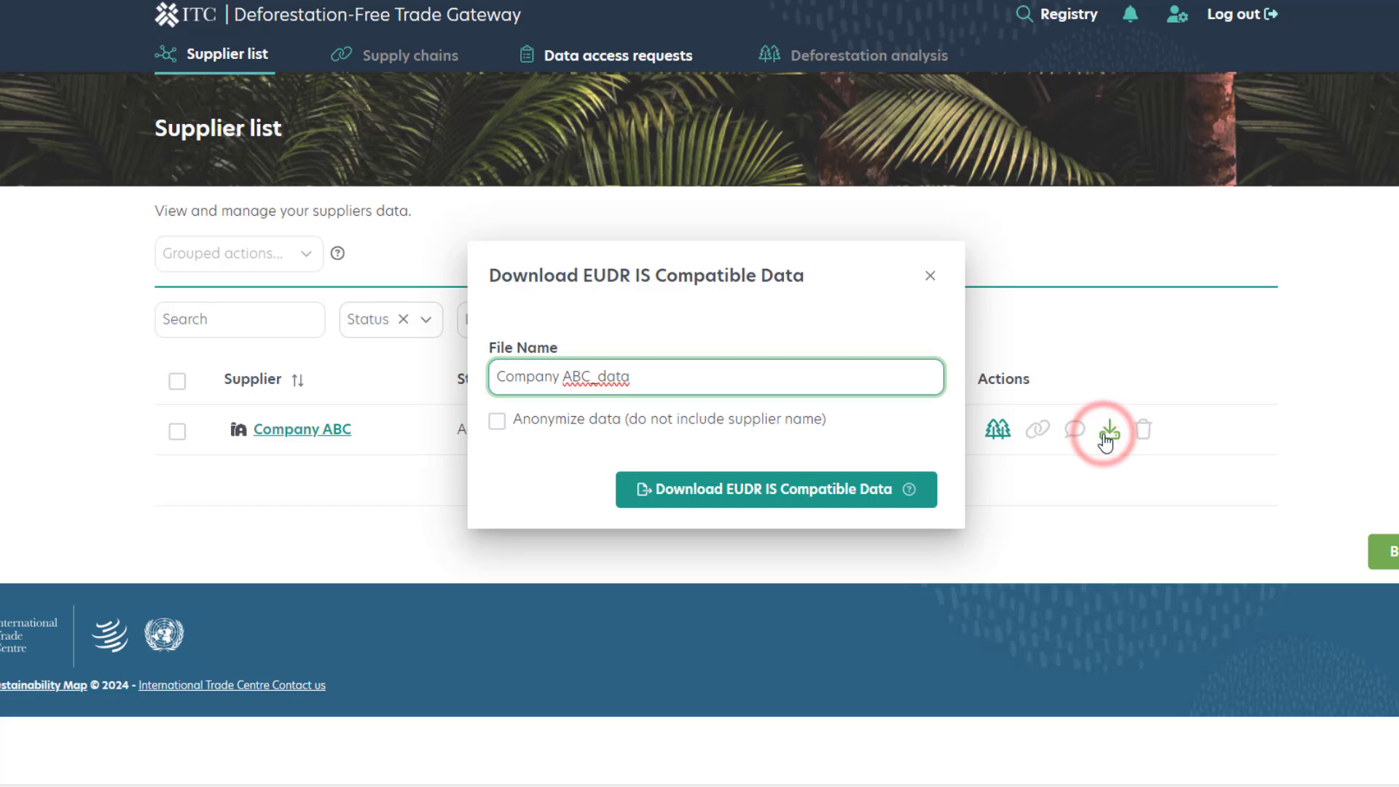
{"action": "double_click", "coordinate": [743, 382]}
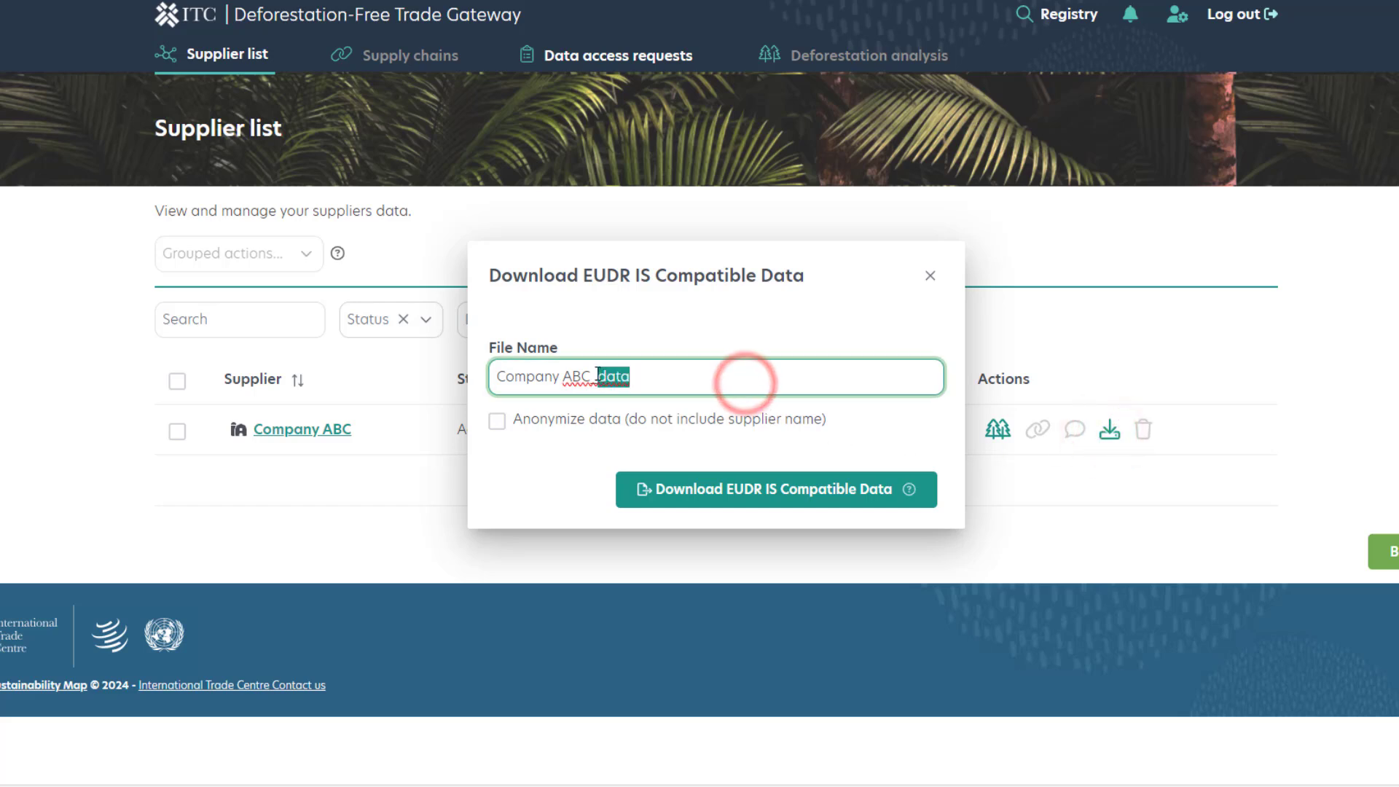
{"action": "type", "text": "download"}
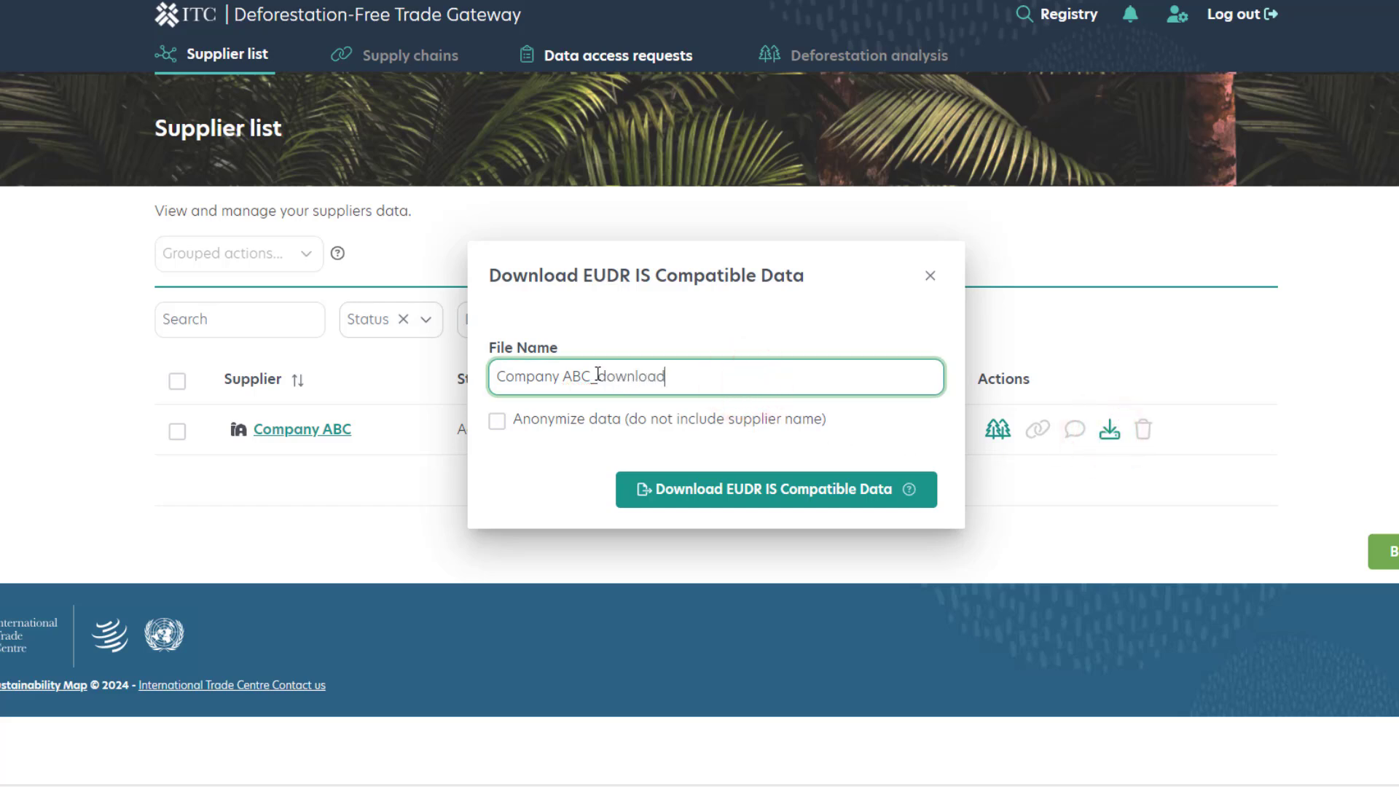
{"action": "left_click", "coordinate": [721, 500]}
Open Company ABC_download.json, look over its whole content and close the file
{"action": "left_click", "coordinate": [1295, 722]}
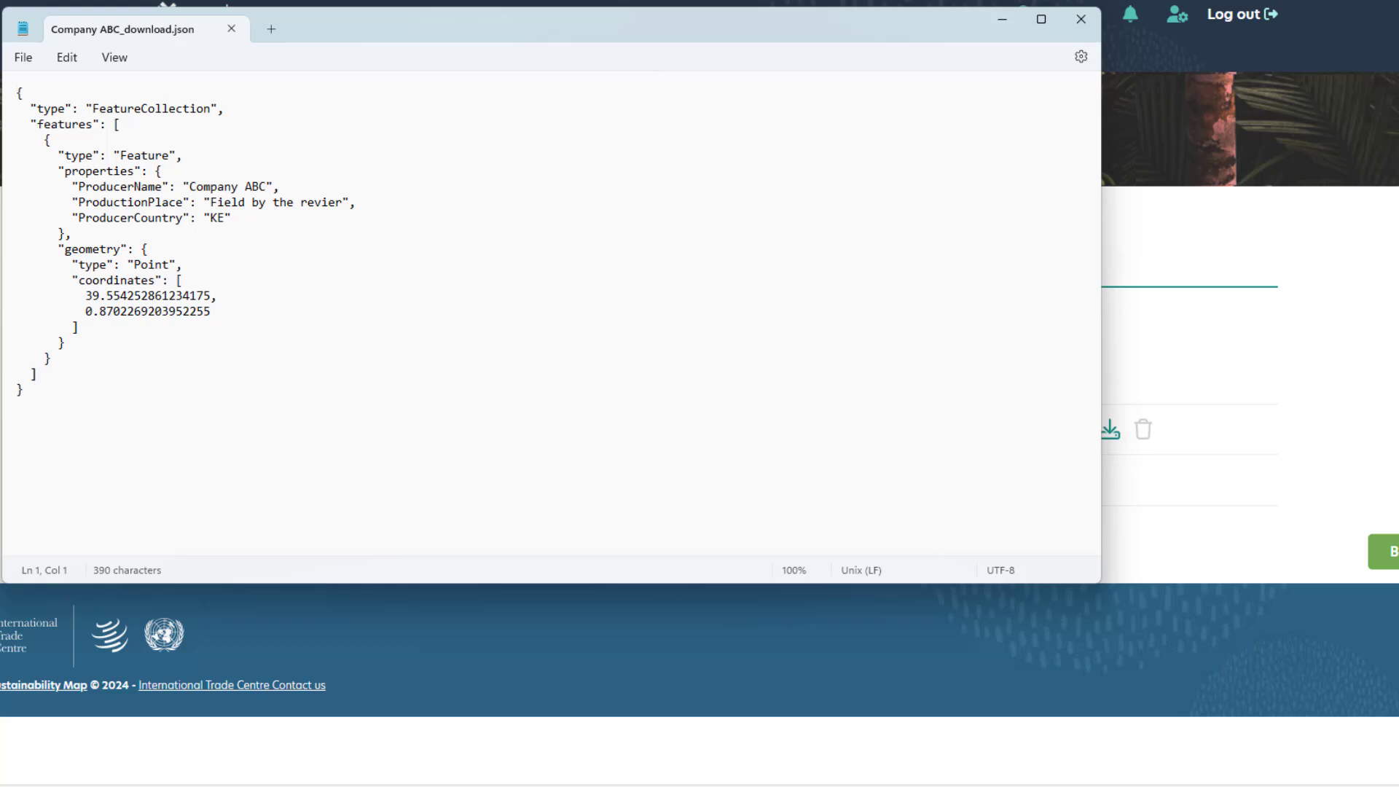
{"action": "left_click", "coordinate": [64, 407]}
{"action": "key", "text": "ctrl+a"}
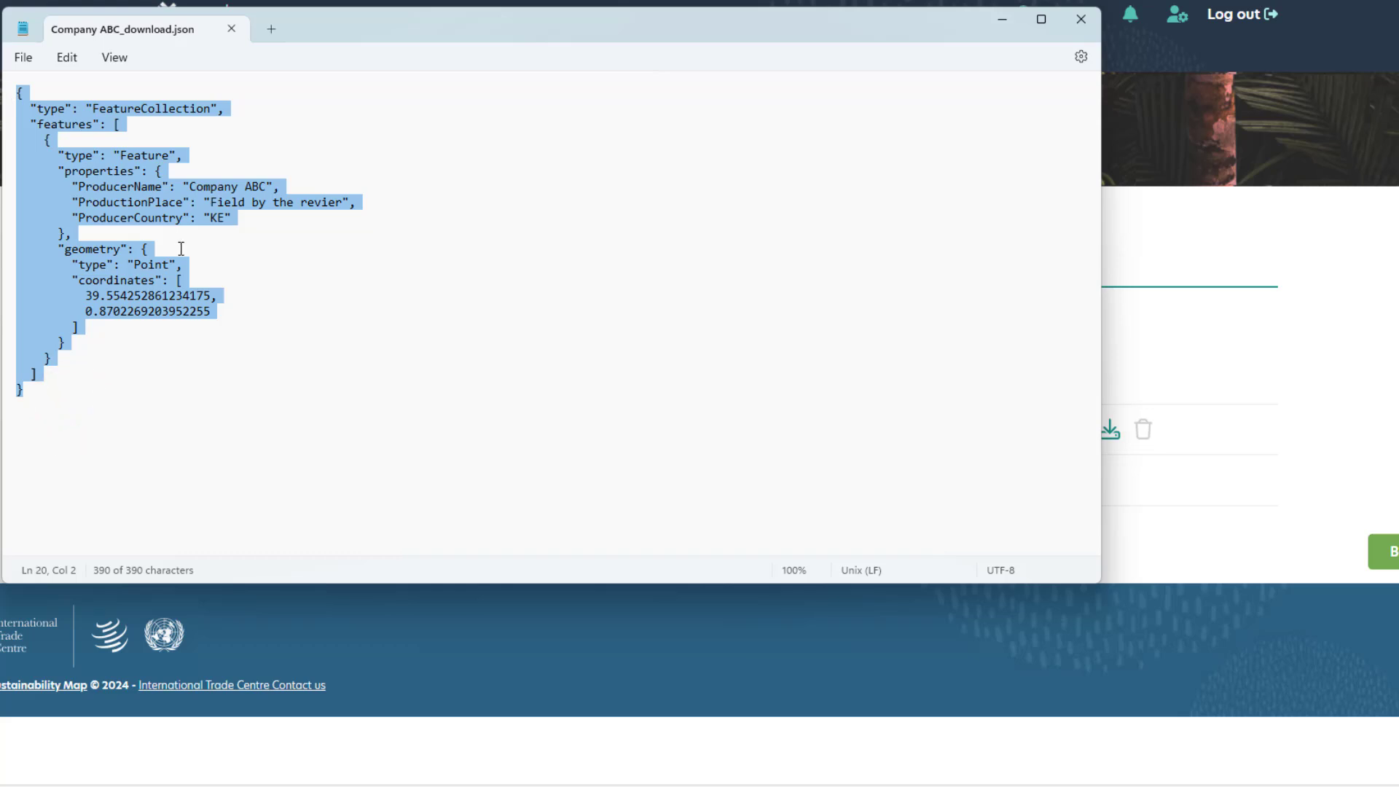
{"action": "left_click", "coordinate": [1081, 20]}
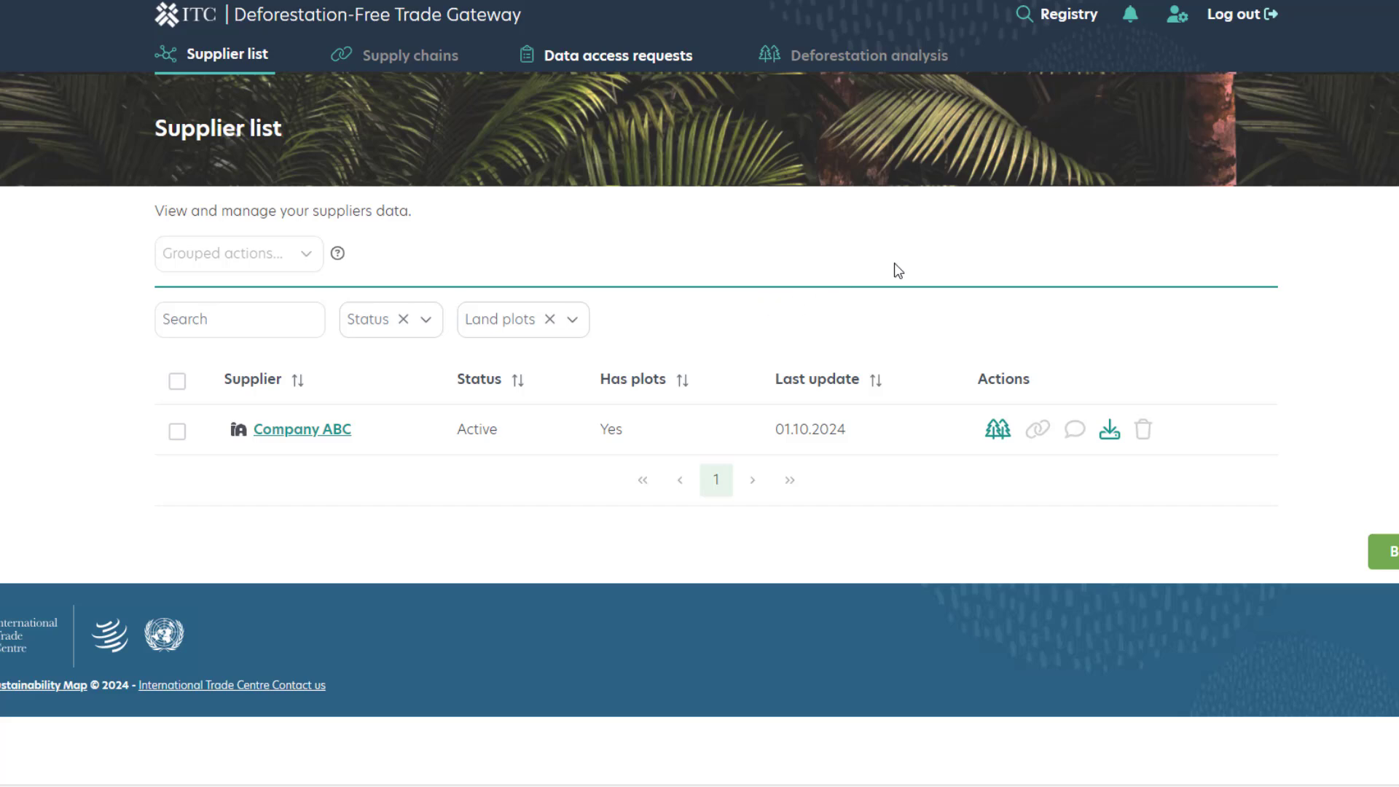
Open the Registry and send a data access request to Accra Coffee Alliance with the text "message"
{"action": "left_click", "coordinate": [1080, 21]}
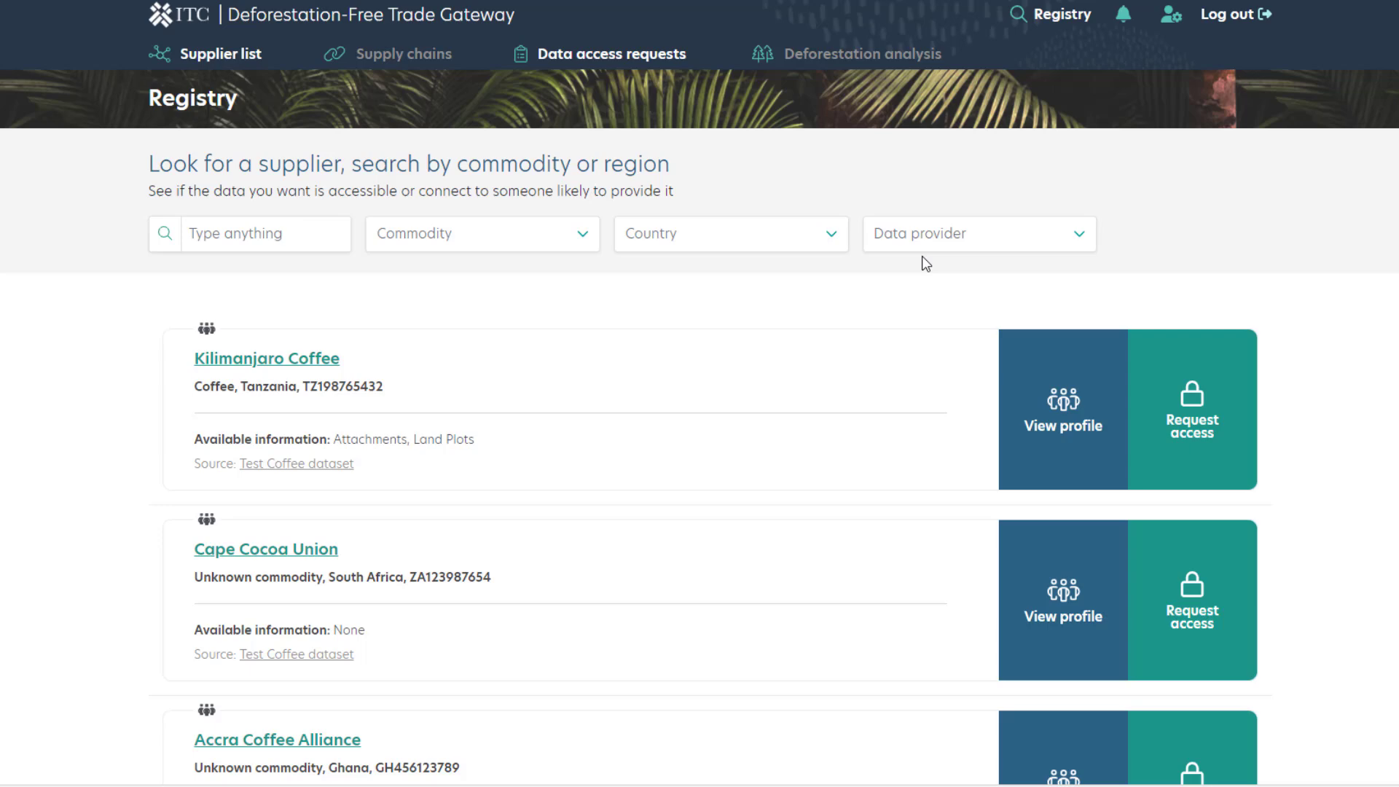
{"action": "scroll", "coordinate": [922, 257], "scroll_direction": "down", "scroll_amount": 4}
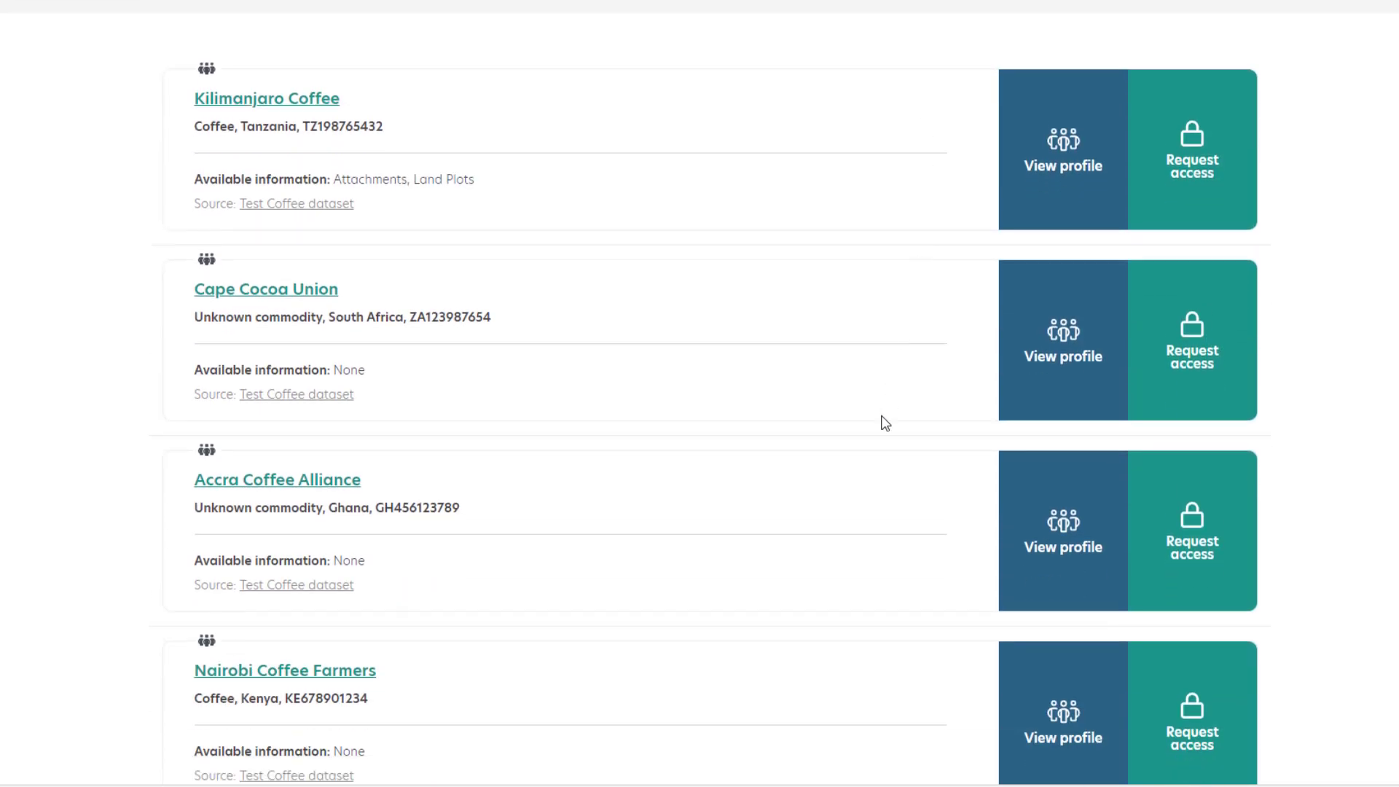
{"action": "left_click", "coordinate": [1195, 534]}
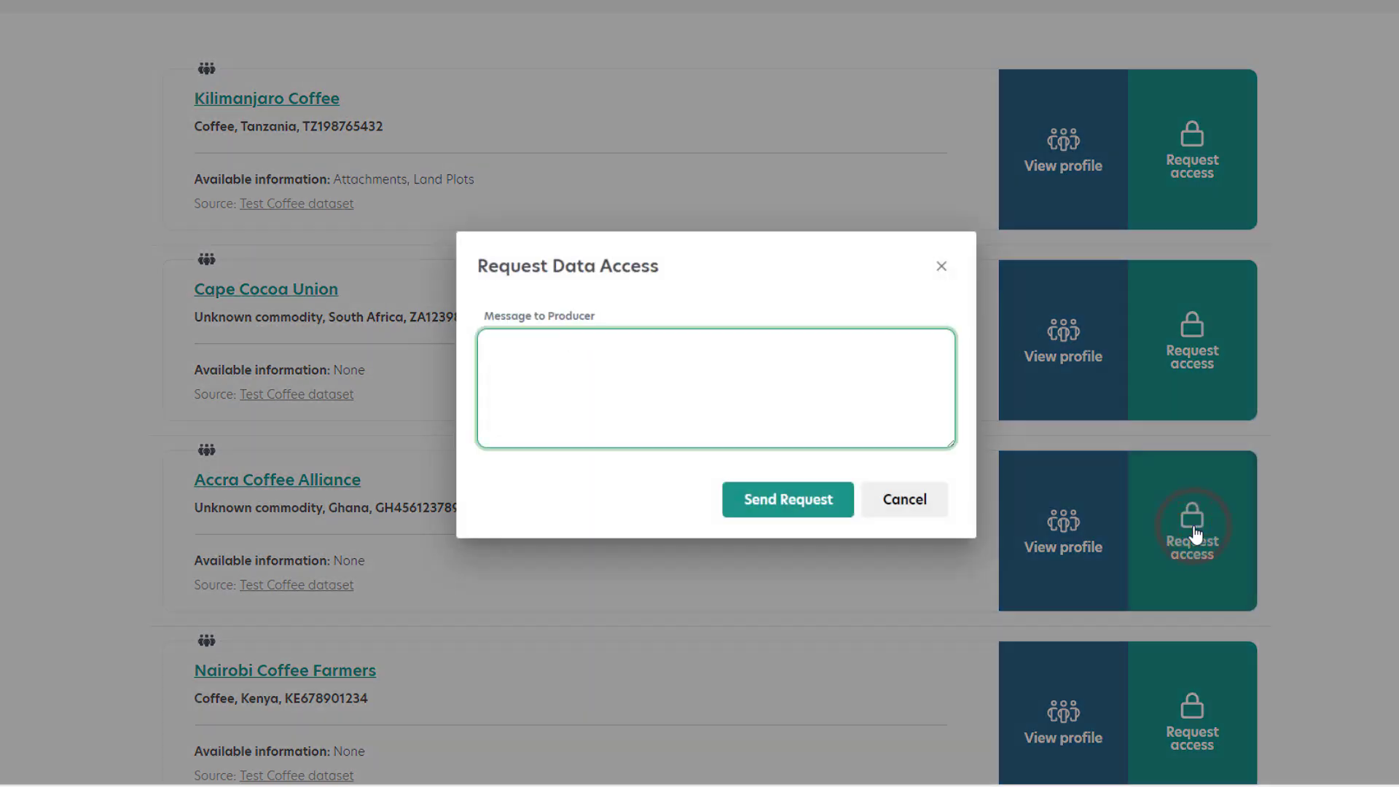
{"action": "type", "text": "message"}
{"action": "left_click", "coordinate": [739, 507]}
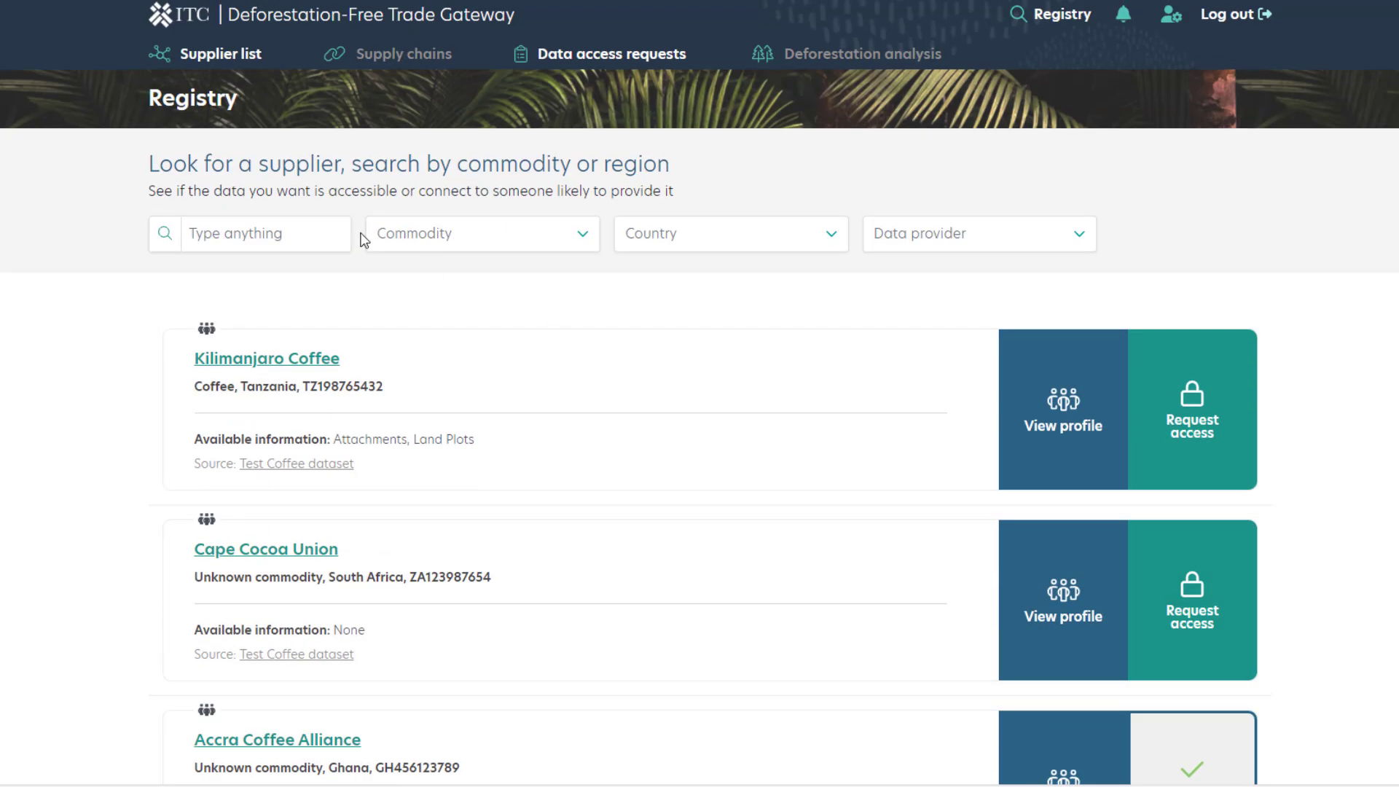
Return from the Registry to the supplier list
{"action": "left_click", "coordinate": [327, 231]}
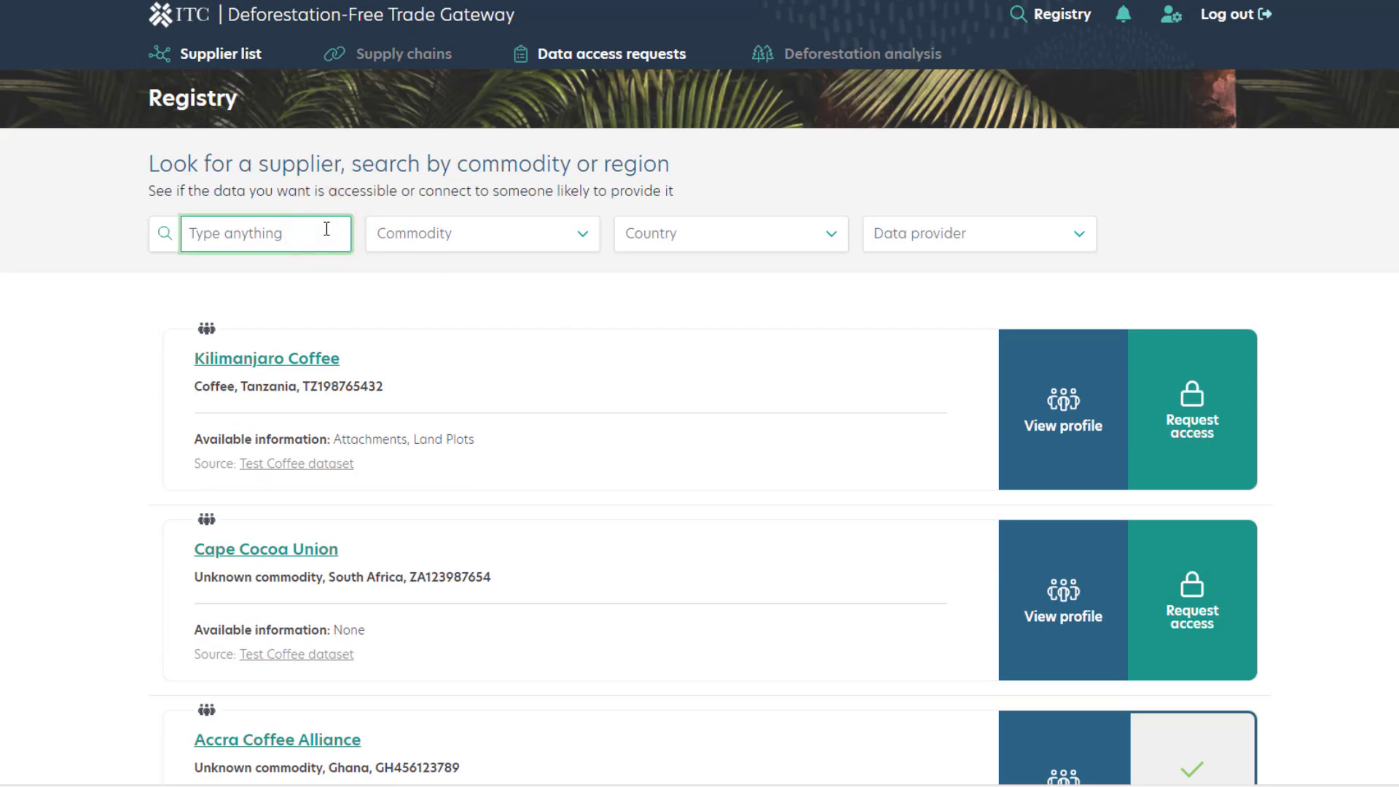
{"action": "left_click", "coordinate": [228, 64]}
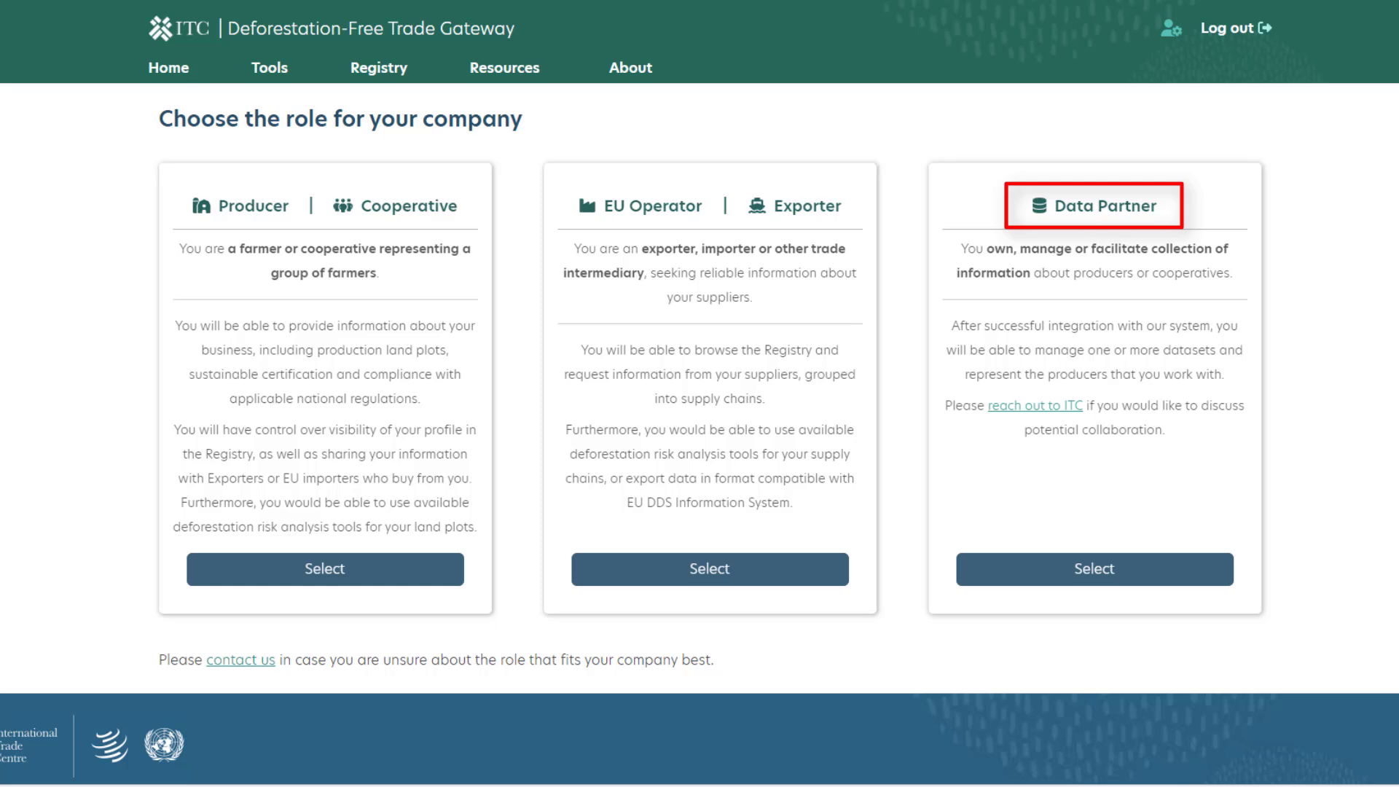
Choose the Data Partner role for the company and enter "Data Partner" as the company name
{"action": "left_click", "coordinate": [1111, 575]}
{"action": "left_click", "coordinate": [571, 403]}
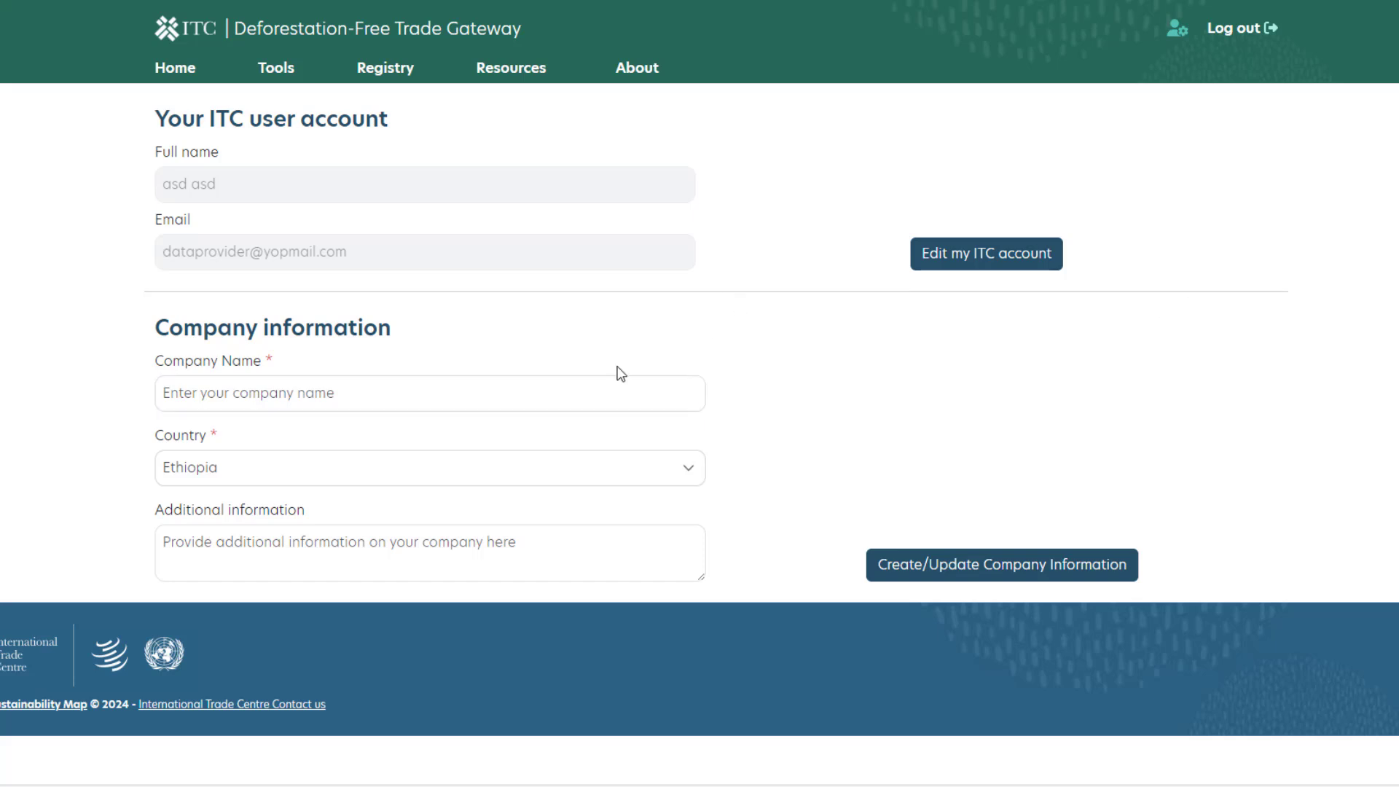
{"action": "left_click", "coordinate": [780, 382]}
{"action": "left_click", "coordinate": [663, 389]}
{"action": "type", "text": "Data Partne"}
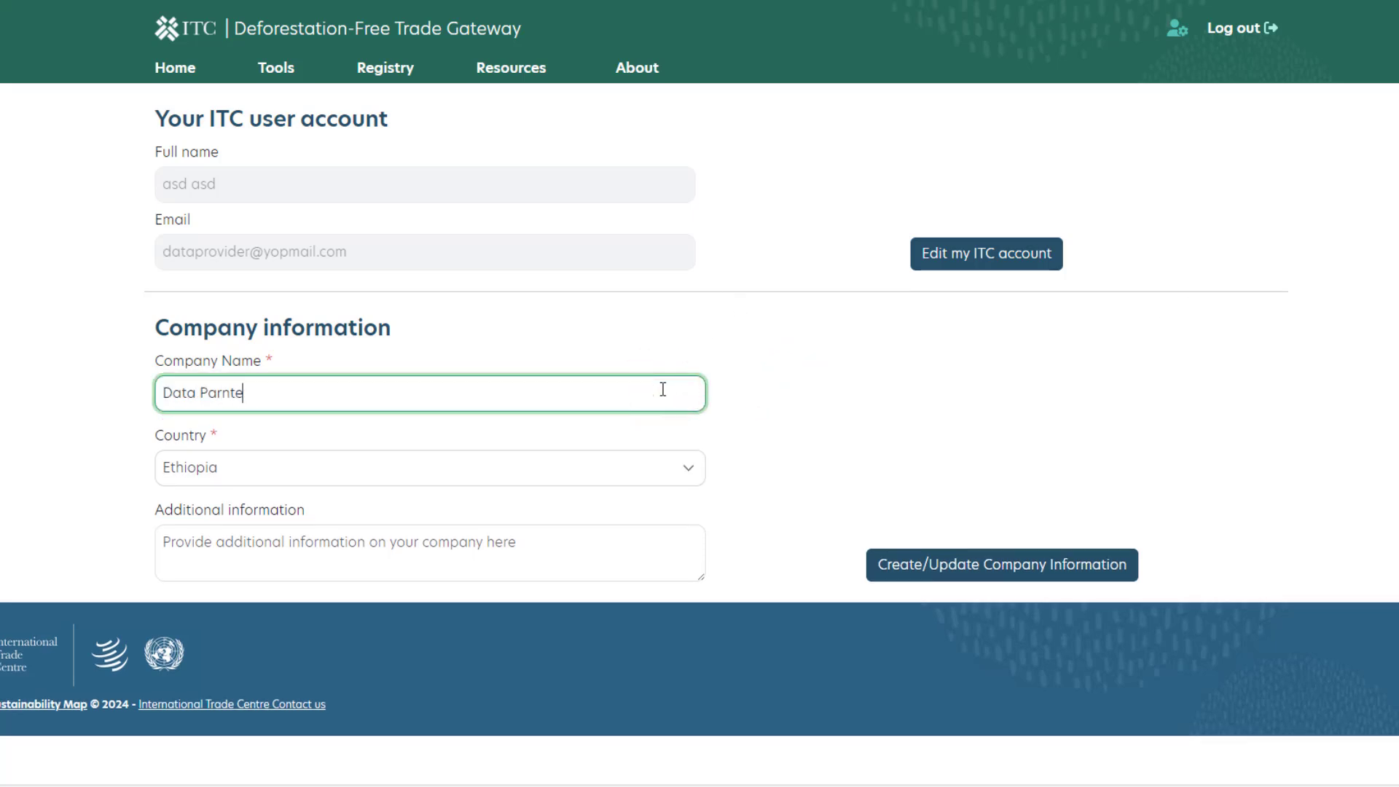
{"action": "key", "text": "BackSpace"}
{"action": "key", "text": "BackSpace"}
{"action": "key", "text": "BackSpace"}
{"action": "type", "text": "tner"}
Enter "Blurb about the company" as additional information and save the company information
{"action": "left_click", "coordinate": [576, 543]}
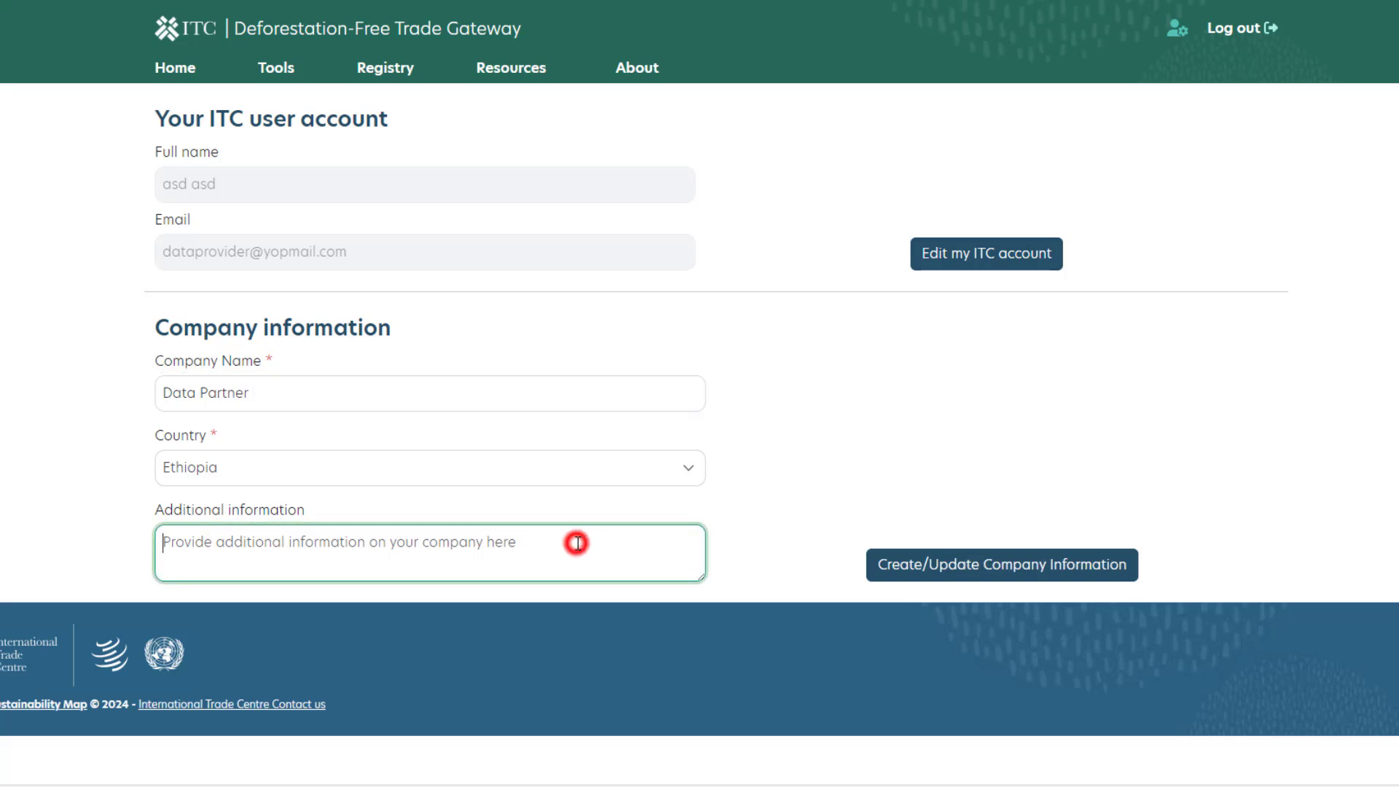
{"action": "type", "text": "Blurb about the compnay"}
{"action": "key", "text": "BackSpace"}
{"action": "key", "text": "BackSpace"}
{"action": "key", "text": "BackSpace"}
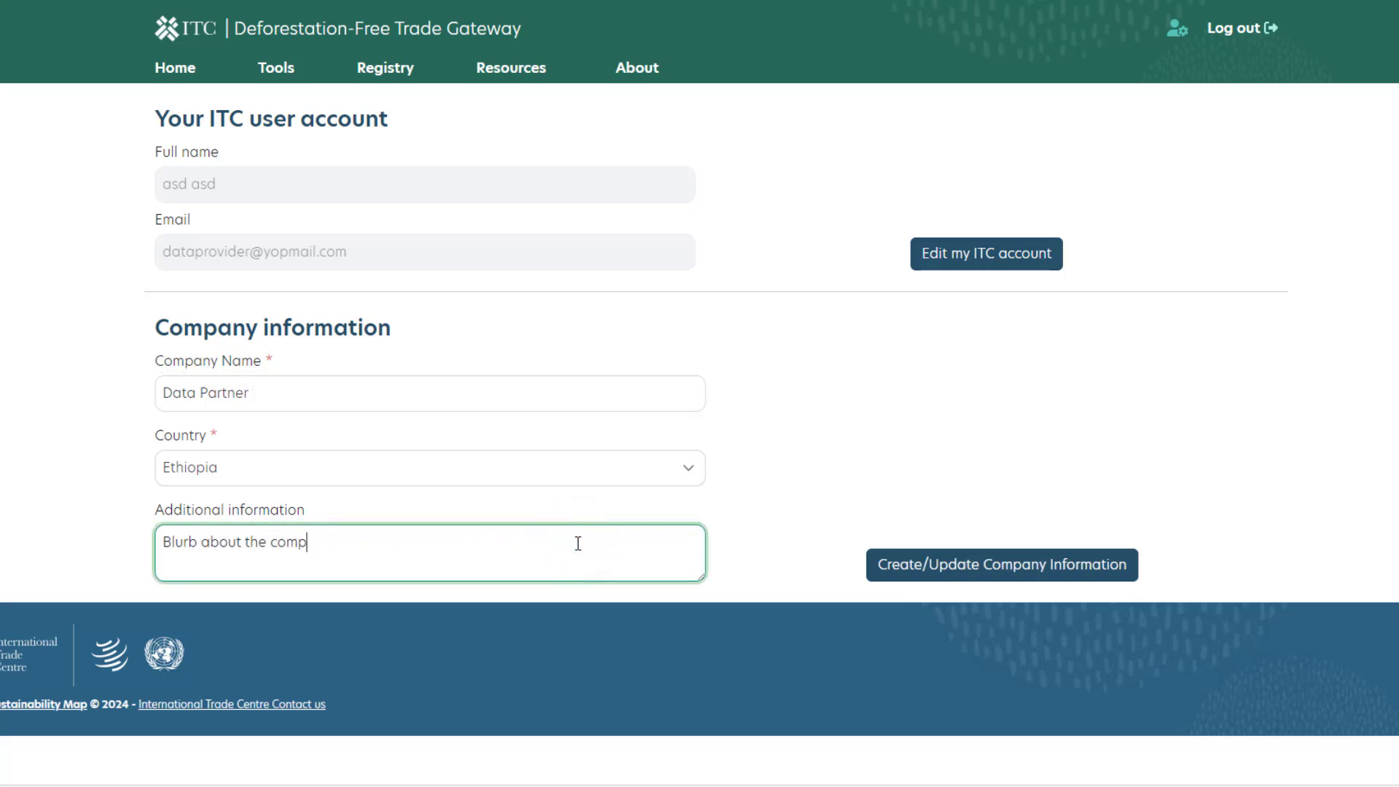
{"action": "type", "text": "any"}
{"action": "left_click", "coordinate": [1030, 576]}
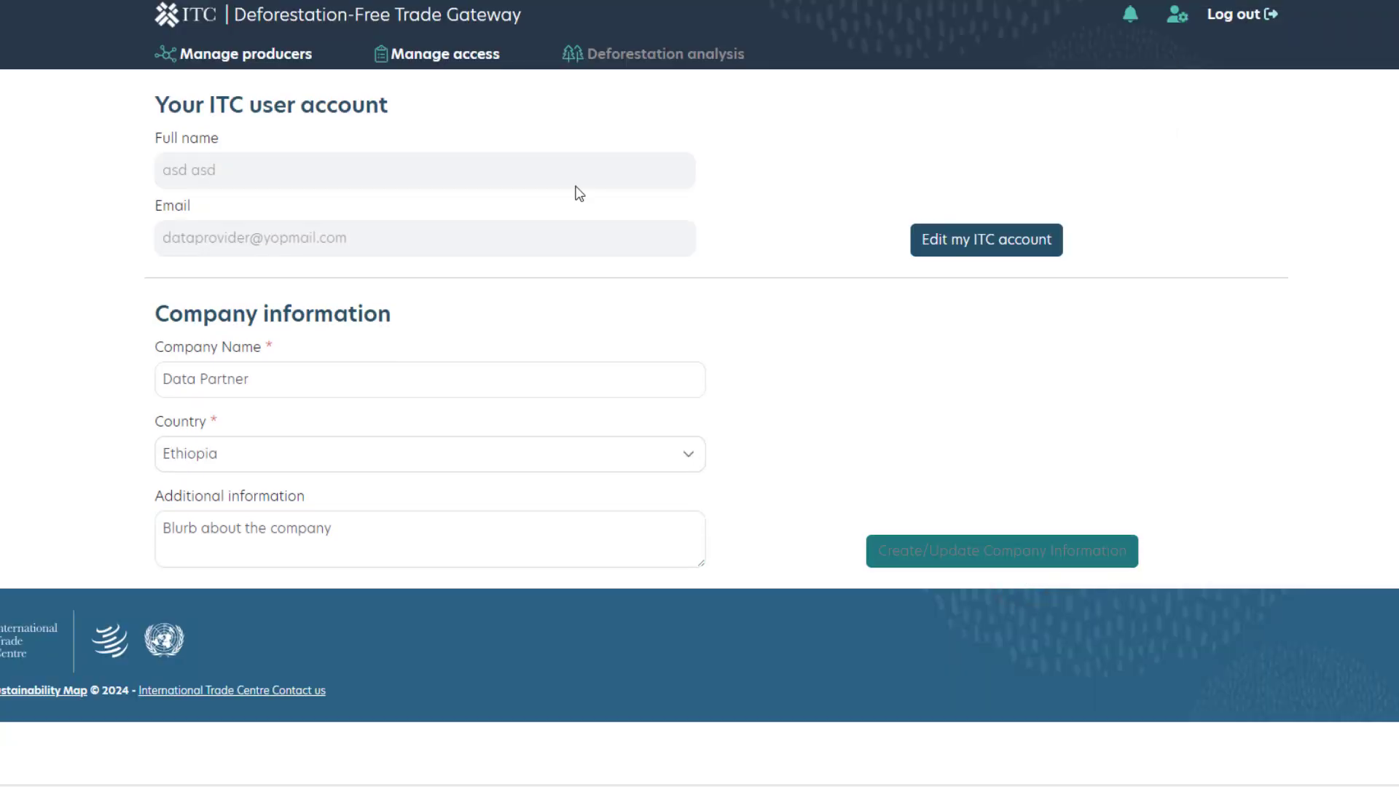
Open the producer management page, view the blank form for adding a producer and return to the producers list
{"action": "left_click", "coordinate": [285, 54]}
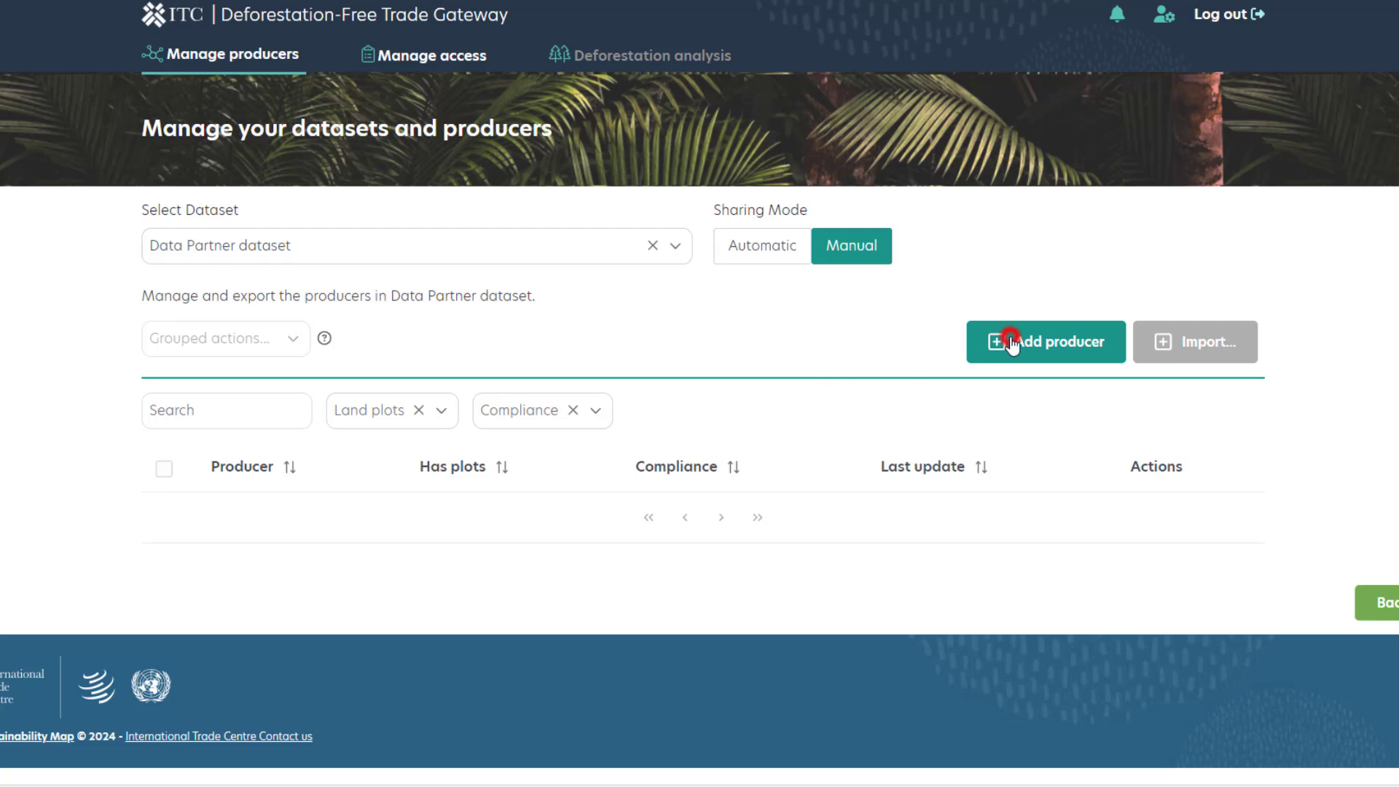
{"action": "left_click", "coordinate": [1010, 340]}
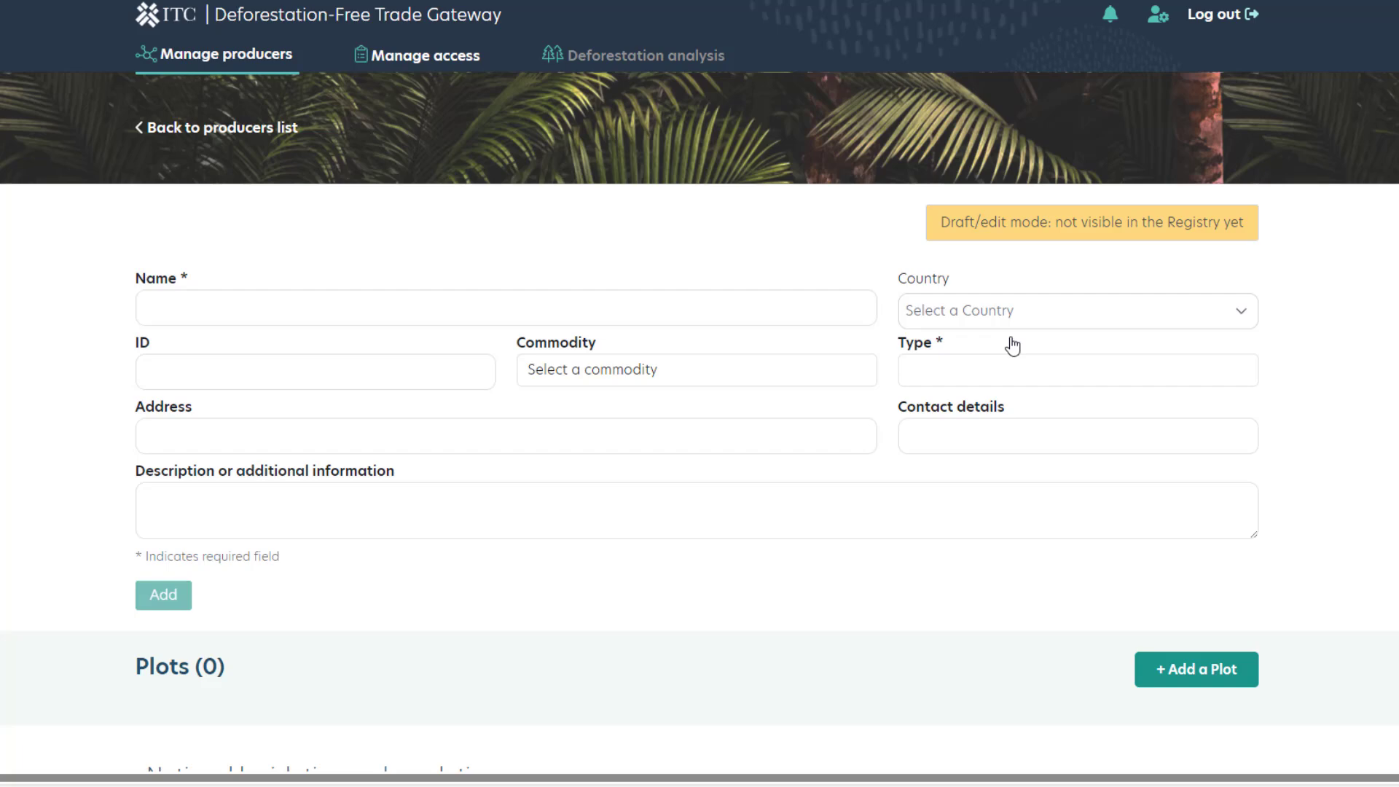
{"action": "left_click", "coordinate": [172, 129]}
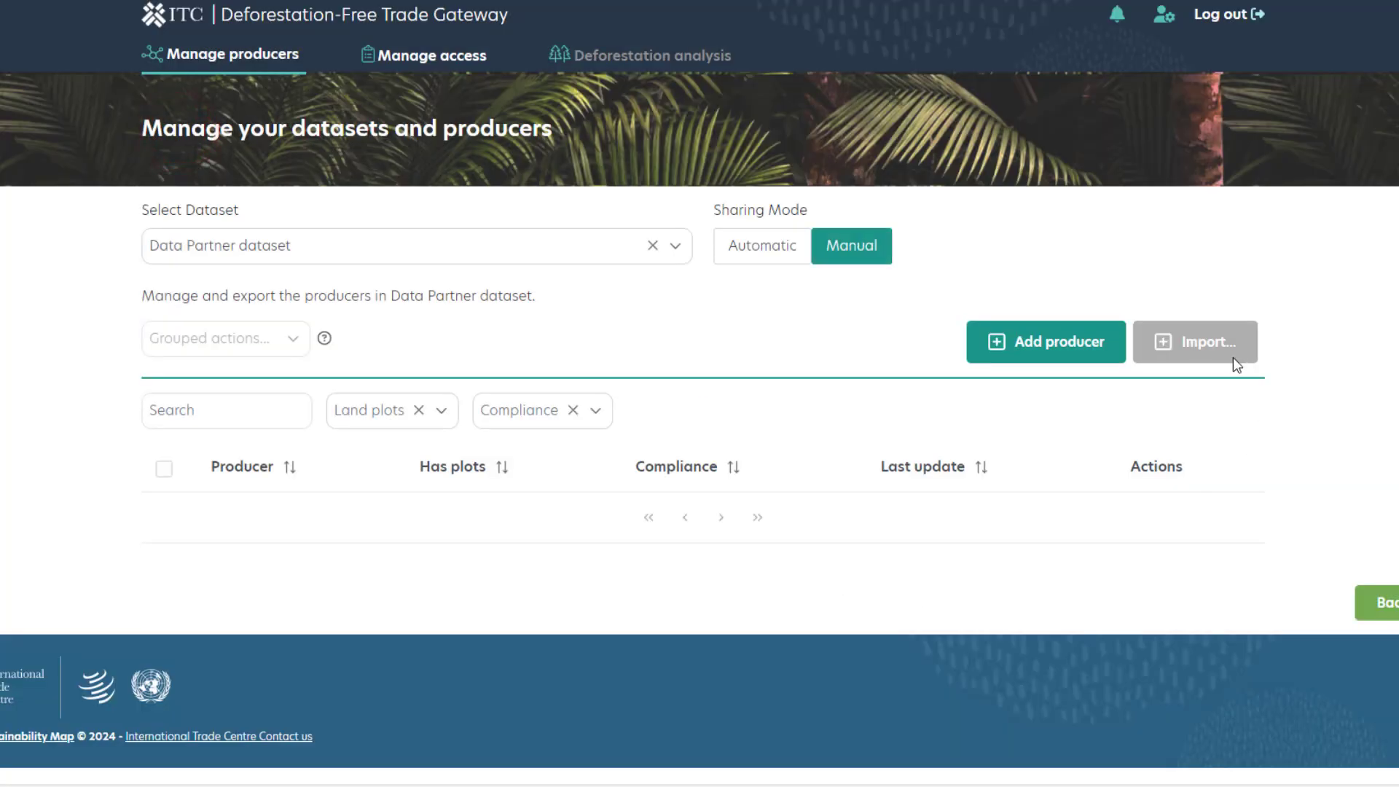